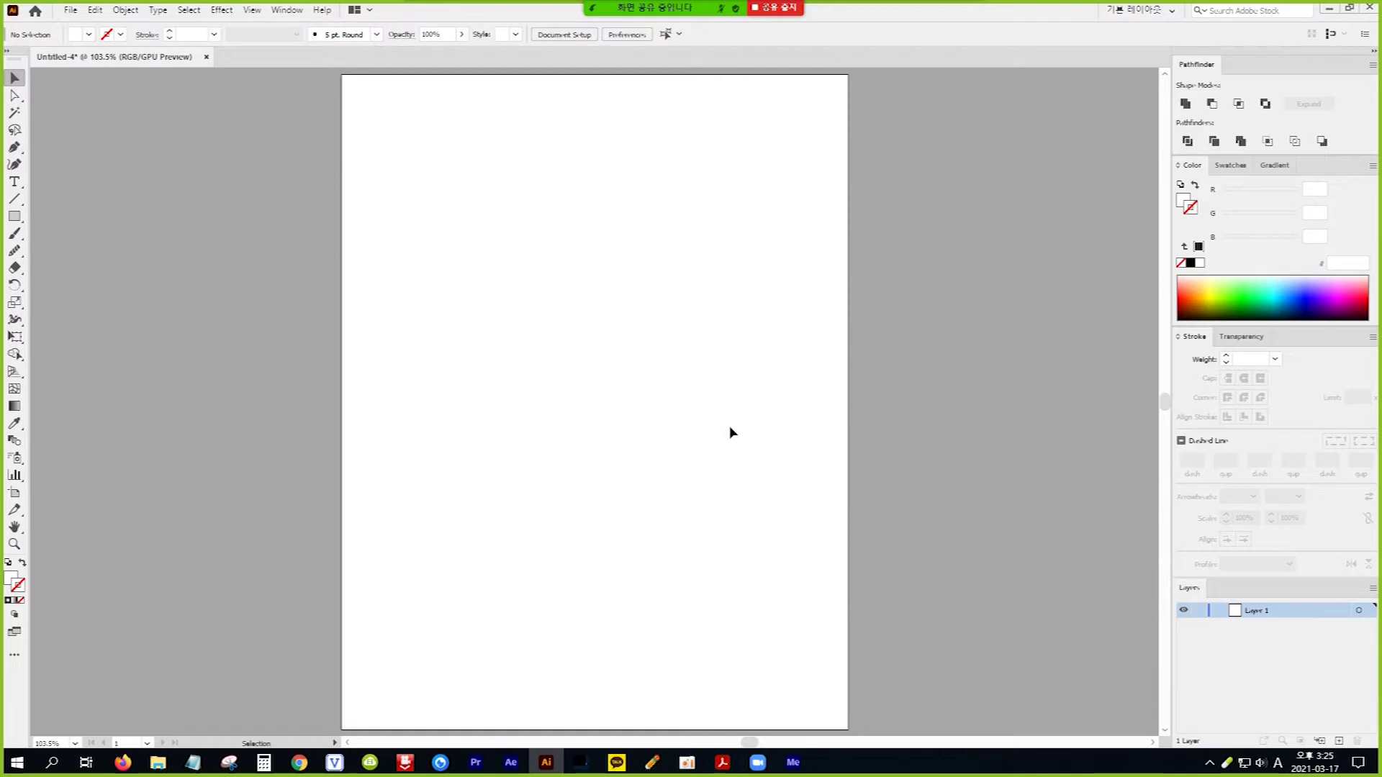
Step: Place the 신용카드 JPG showing four sample cards across the upper part of the artboard and deselect it
{"action": "left_click", "coordinate": [71, 10]}
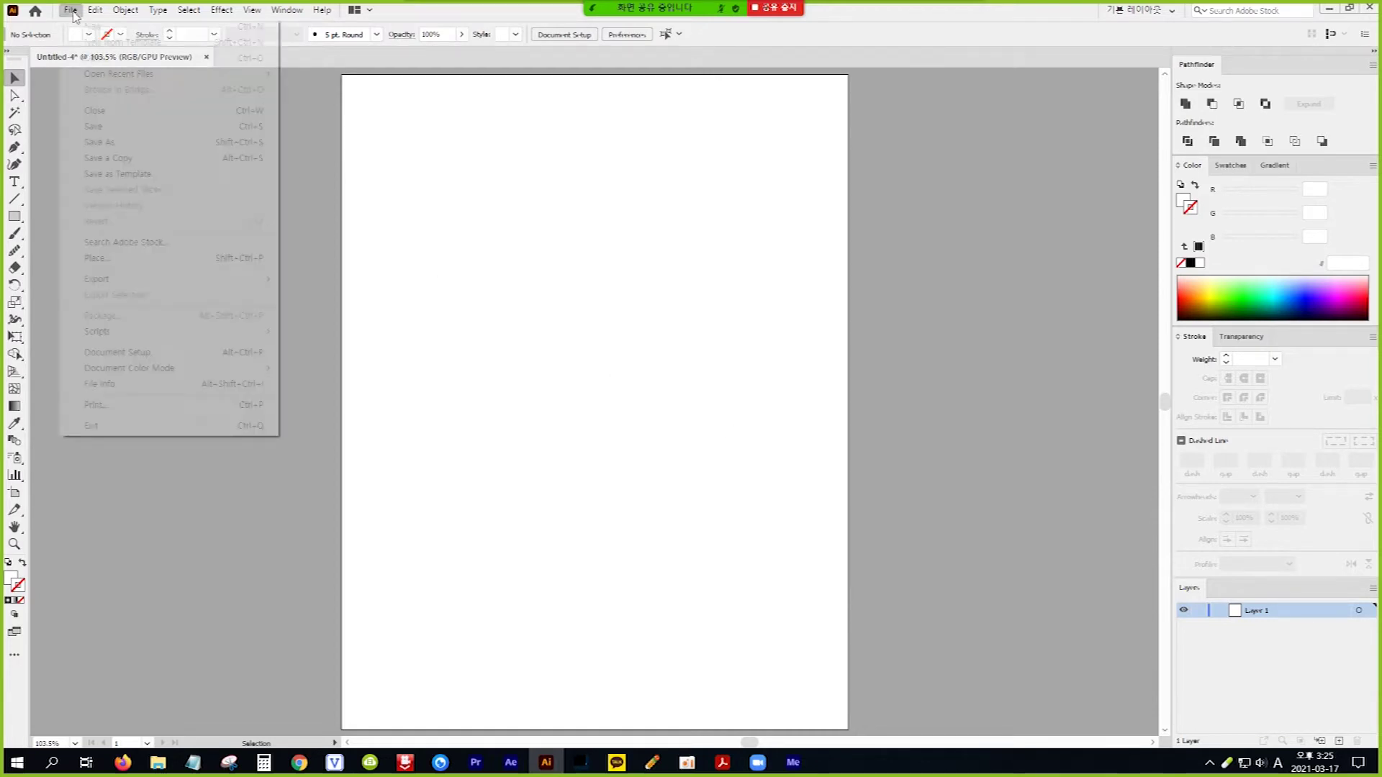
{"action": "left_click", "coordinate": [116, 258]}
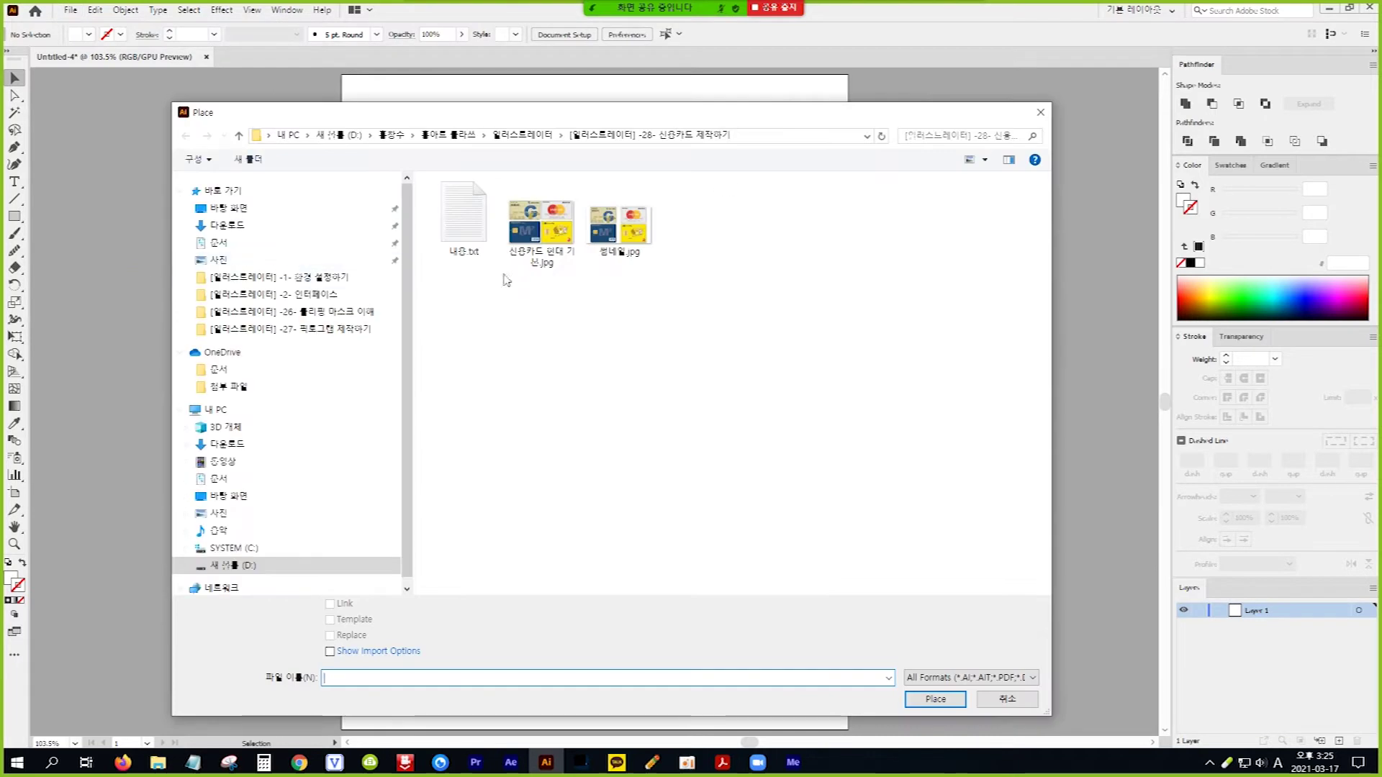
{"action": "left_click", "coordinate": [545, 228]}
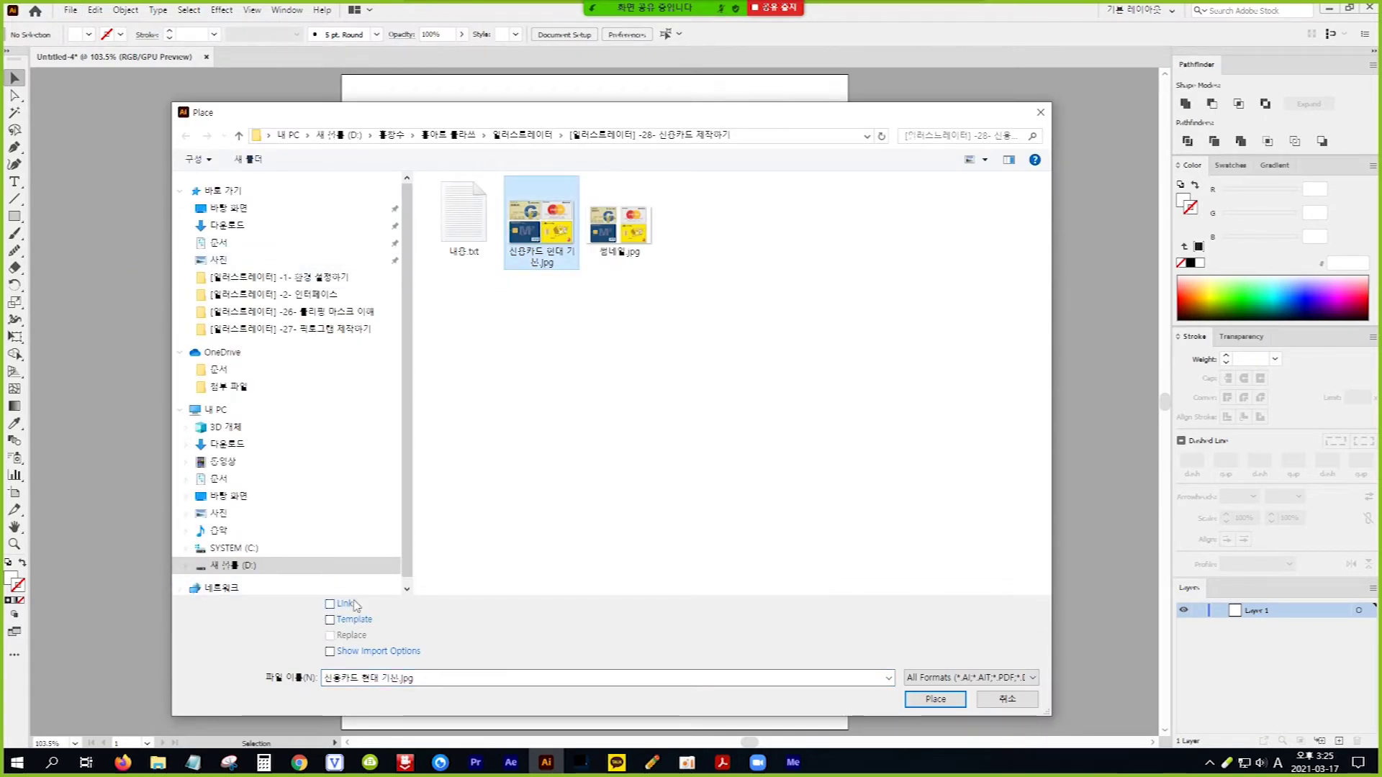
{"action": "left_click", "coordinate": [928, 701]}
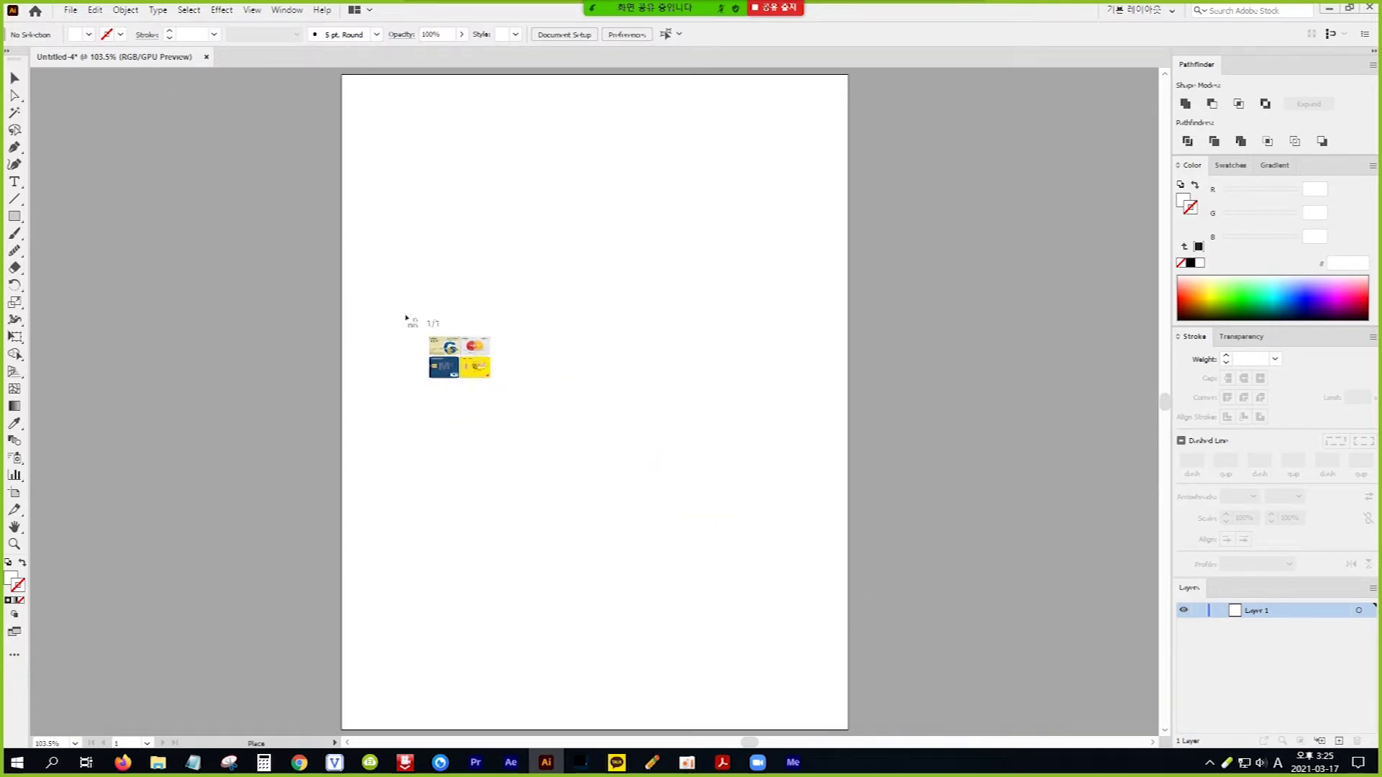
{"action": "left_click_drag", "start_coordinate": [360, 98], "coordinate": [864, 410]}
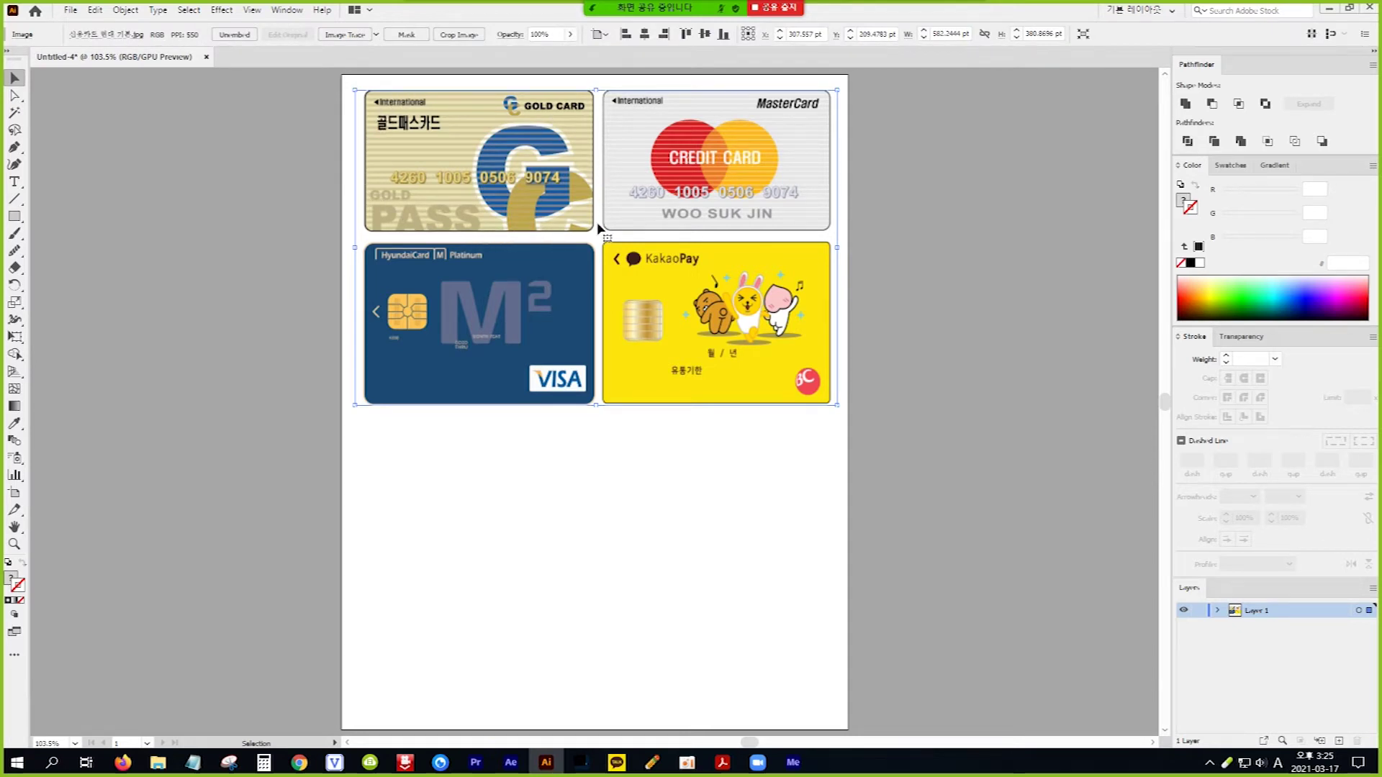
{"action": "left_click", "coordinate": [305, 333]}
Step: Draw a rectangle about 521 × 300 pt below the sample image and fill it with the gold card's light beige
{"action": "left_click", "coordinate": [15, 219]}
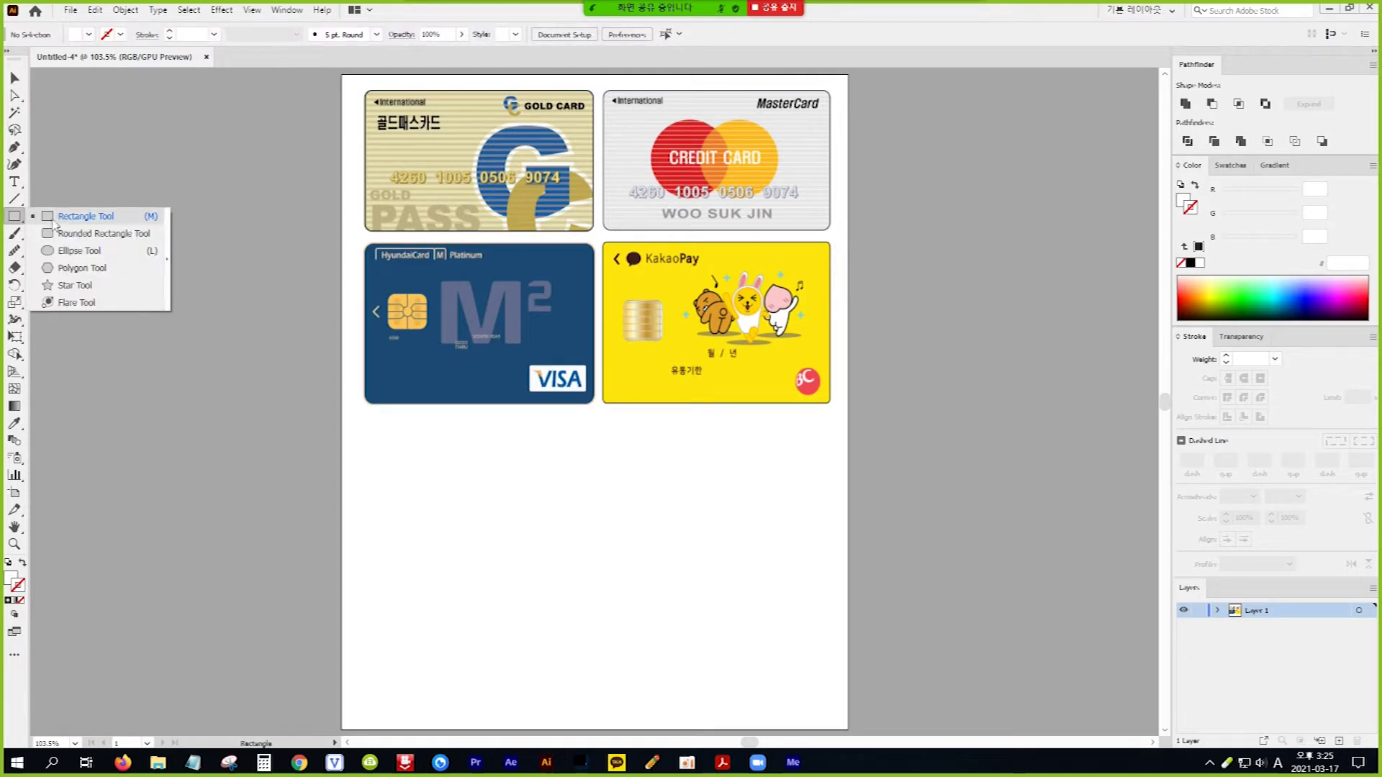
{"action": "left_click", "coordinate": [85, 223]}
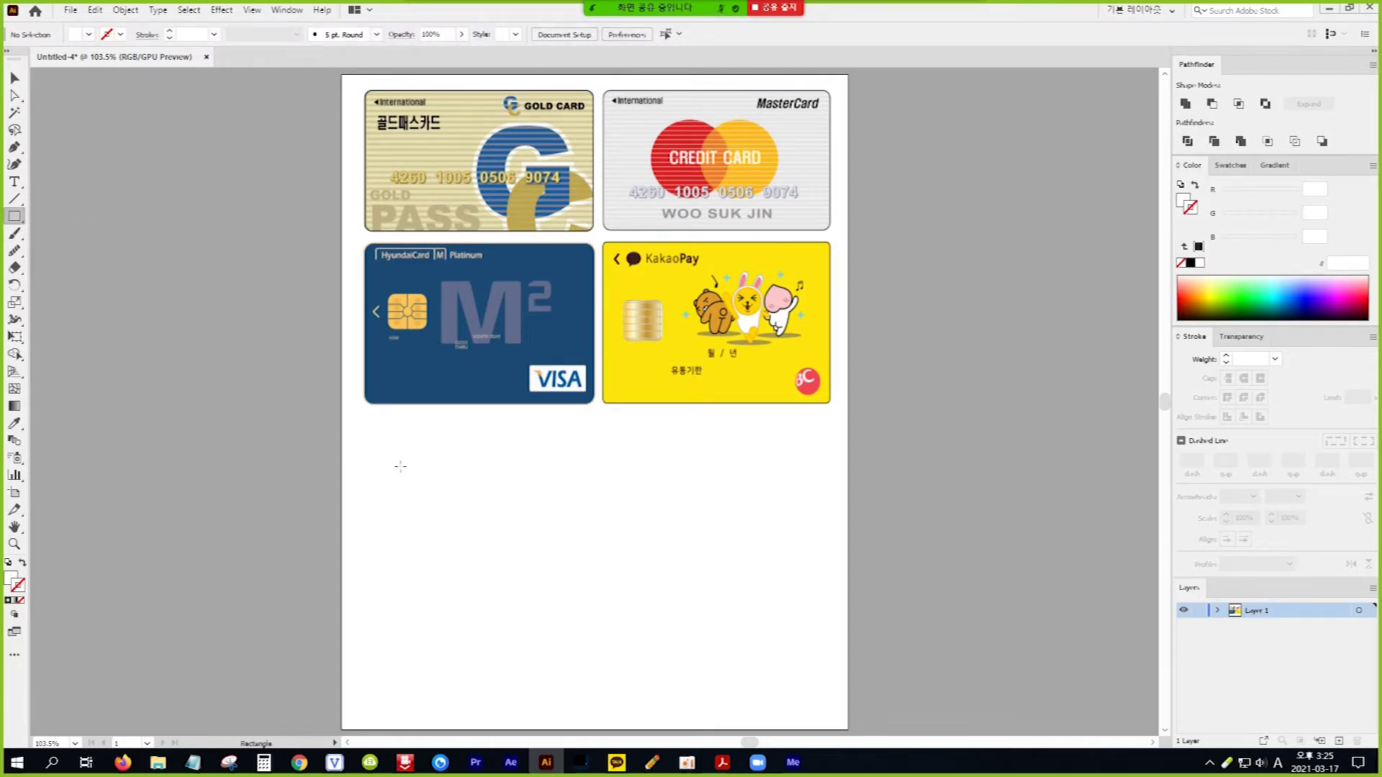
{"action": "mouse_move", "coordinate": [382, 448]}
{"action": "left_mouse_down"}
{"action": "mouse_move", "coordinate": [540, 554]}
{"action": "mouse_move", "coordinate": [733, 628]}
{"action": "mouse_move", "coordinate": [779, 698]}
{"action": "mouse_move", "coordinate": [813, 695]}
{"action": "left_mouse_up"}
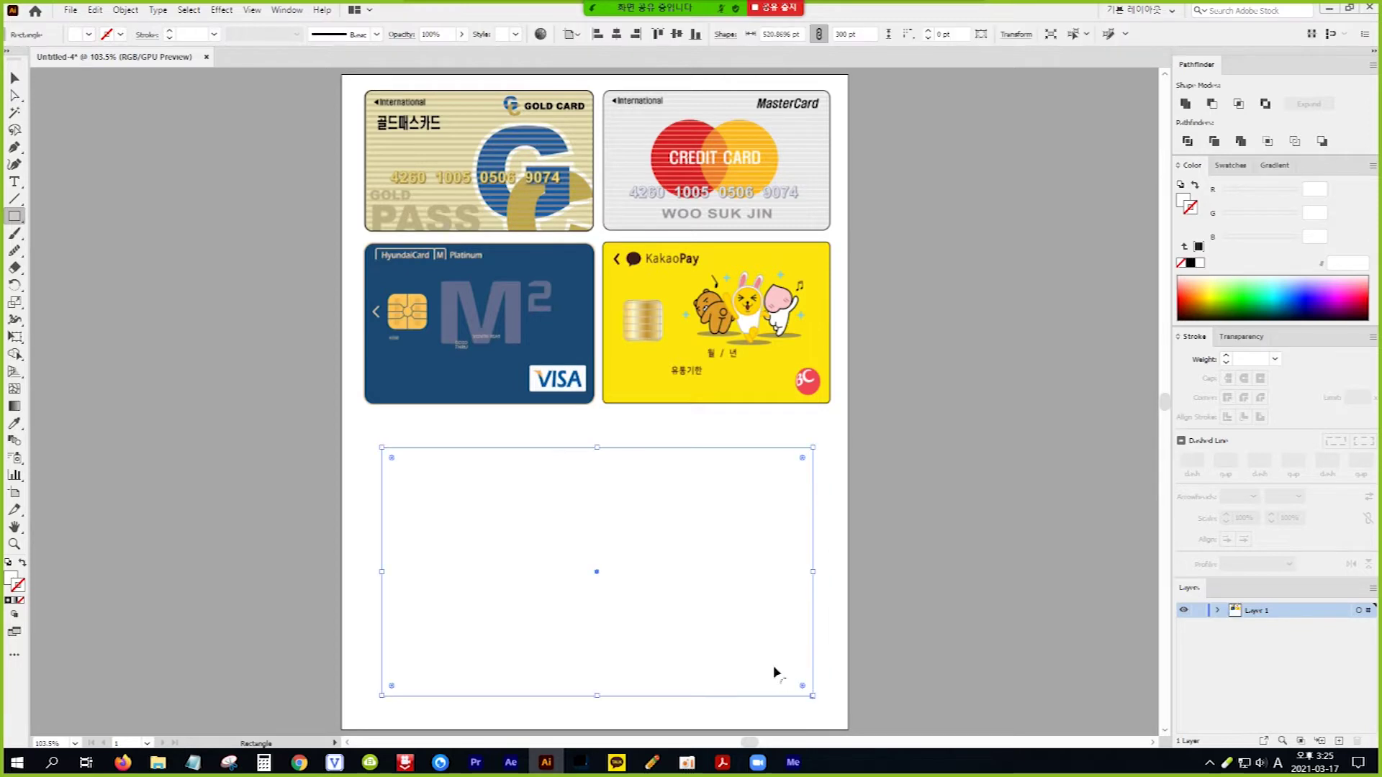
{"action": "left_click", "coordinate": [15, 424]}
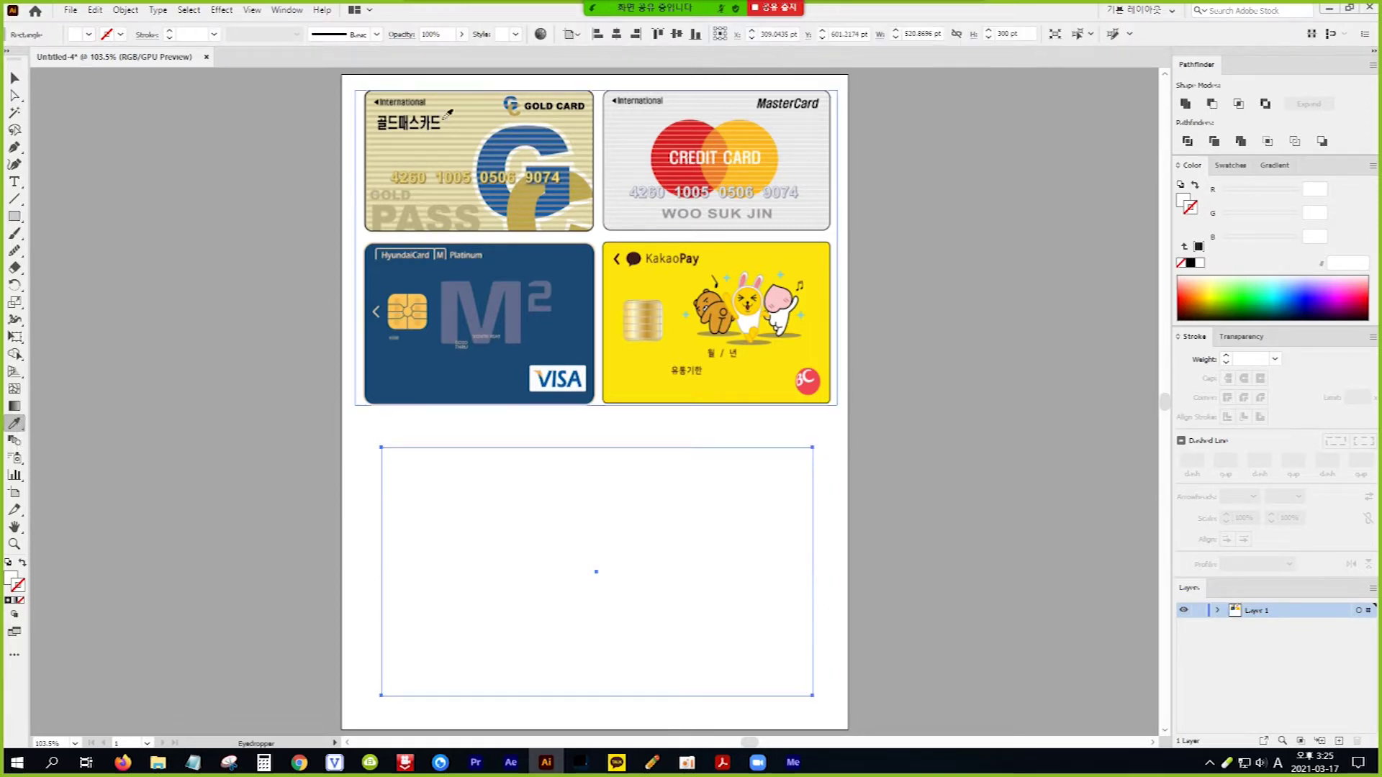
{"action": "left_click", "coordinate": [452, 102]}
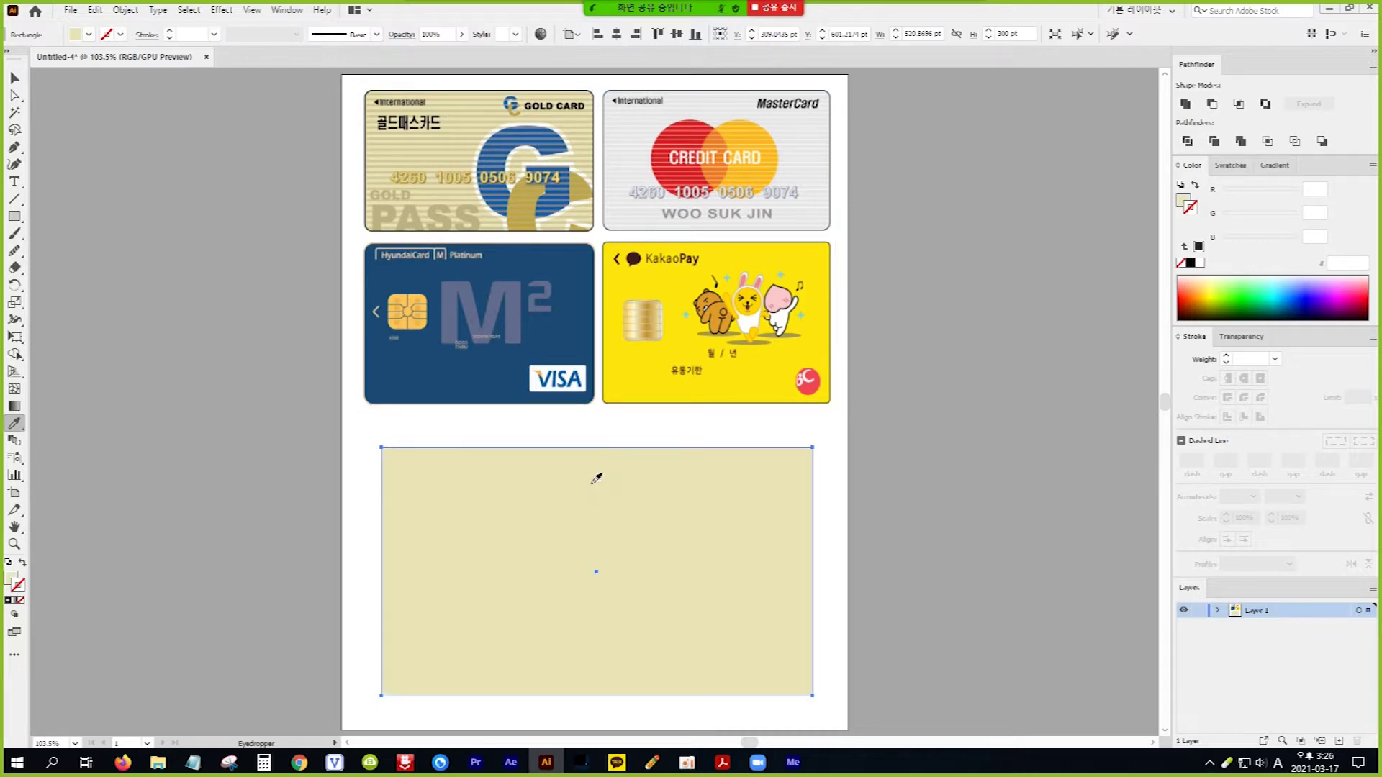
Step: Draw a horizontal line about 544 pt long across the beige rectangle just below its upper edge, extending past both sides
{"action": "left_click", "coordinate": [14, 199]}
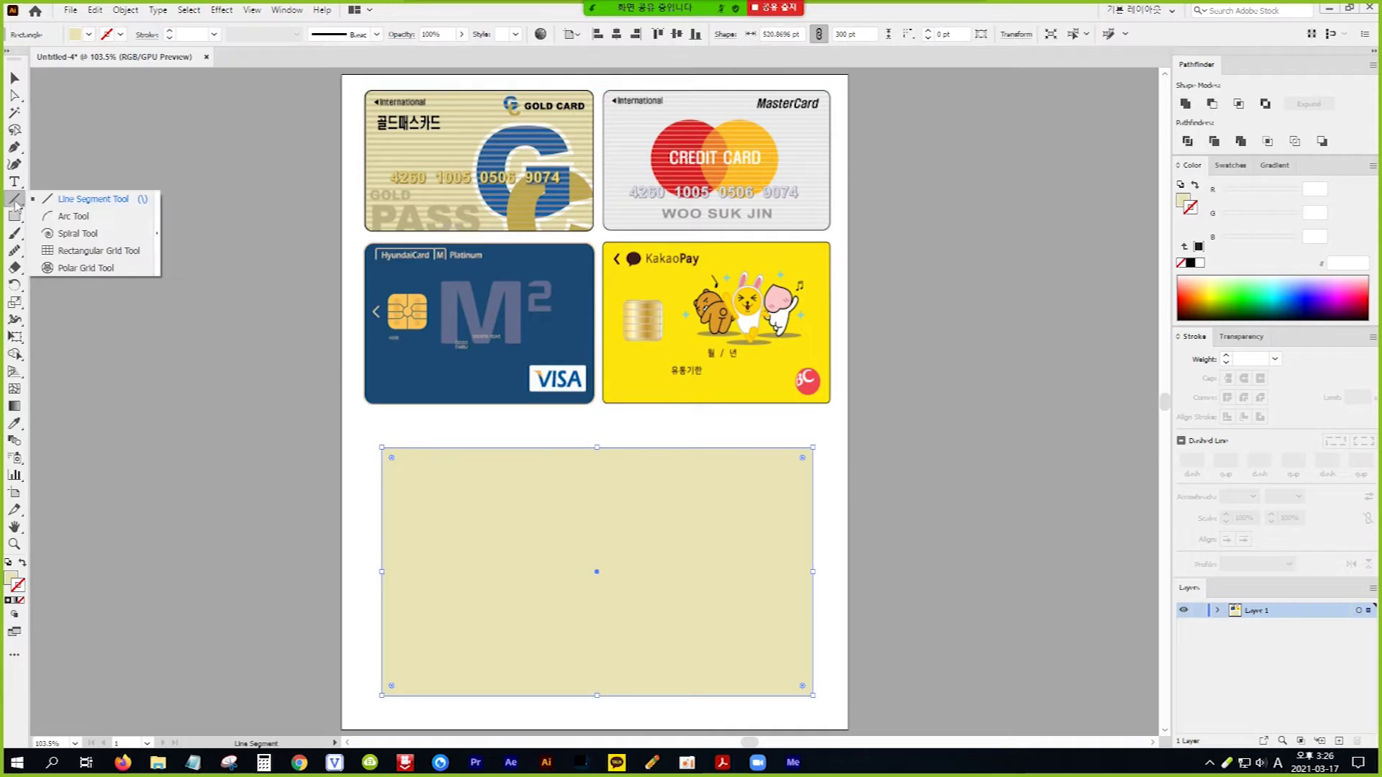
{"action": "left_click", "coordinate": [73, 200]}
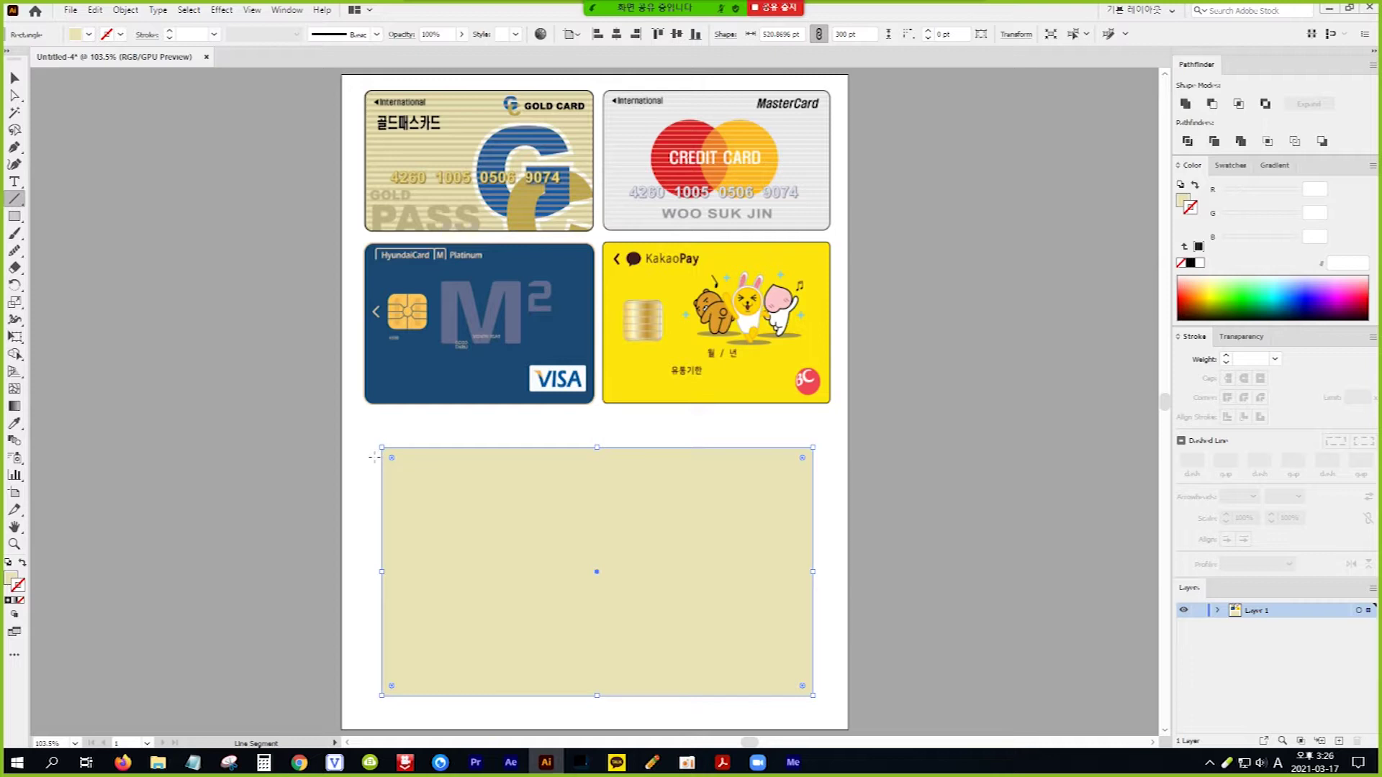
{"action": "left_click_drag", "start_coordinate": [440, 459], "coordinate": [736, 460]}
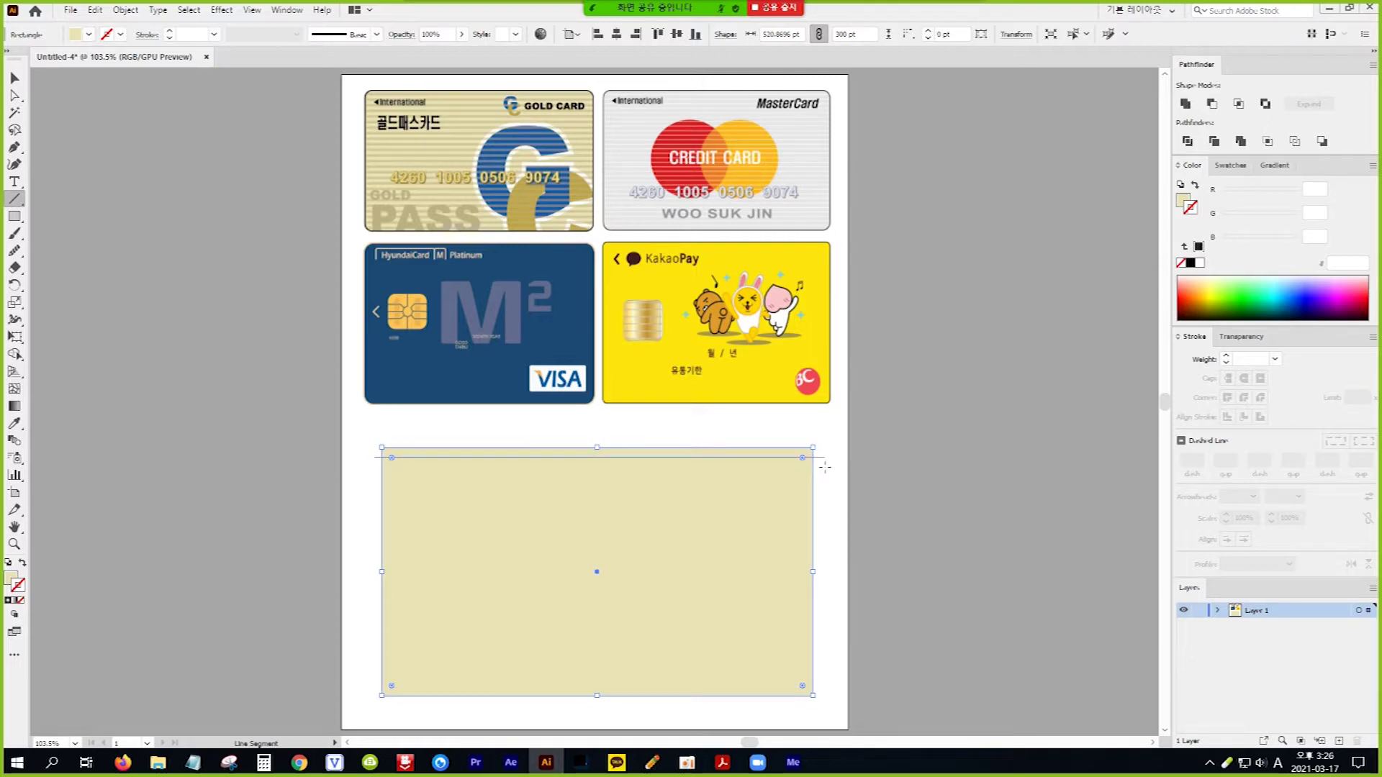
{"action": "left_click_drag", "start_coordinate": [825, 467], "coordinate": [825, 467]}
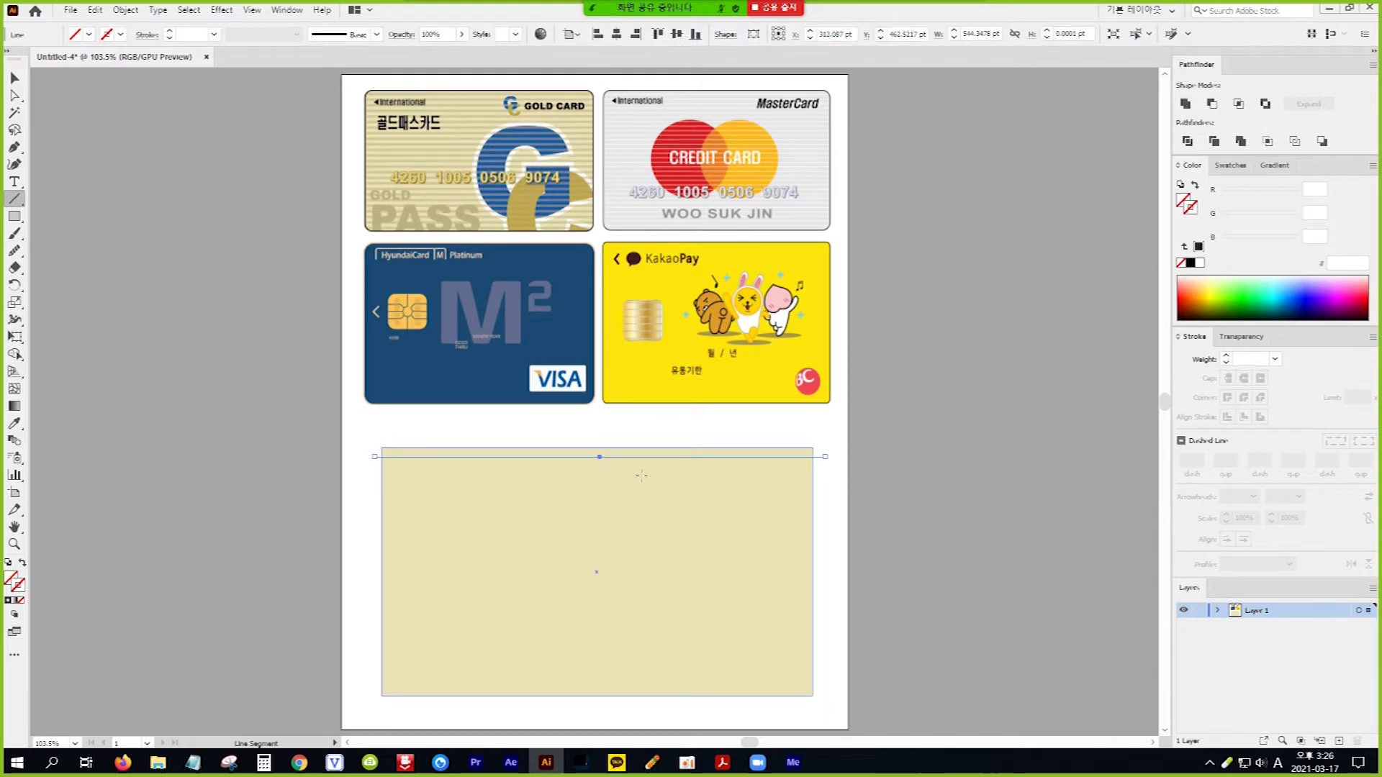
{"action": "left_click", "coordinate": [397, 516], "text": "ctrl+shift"}
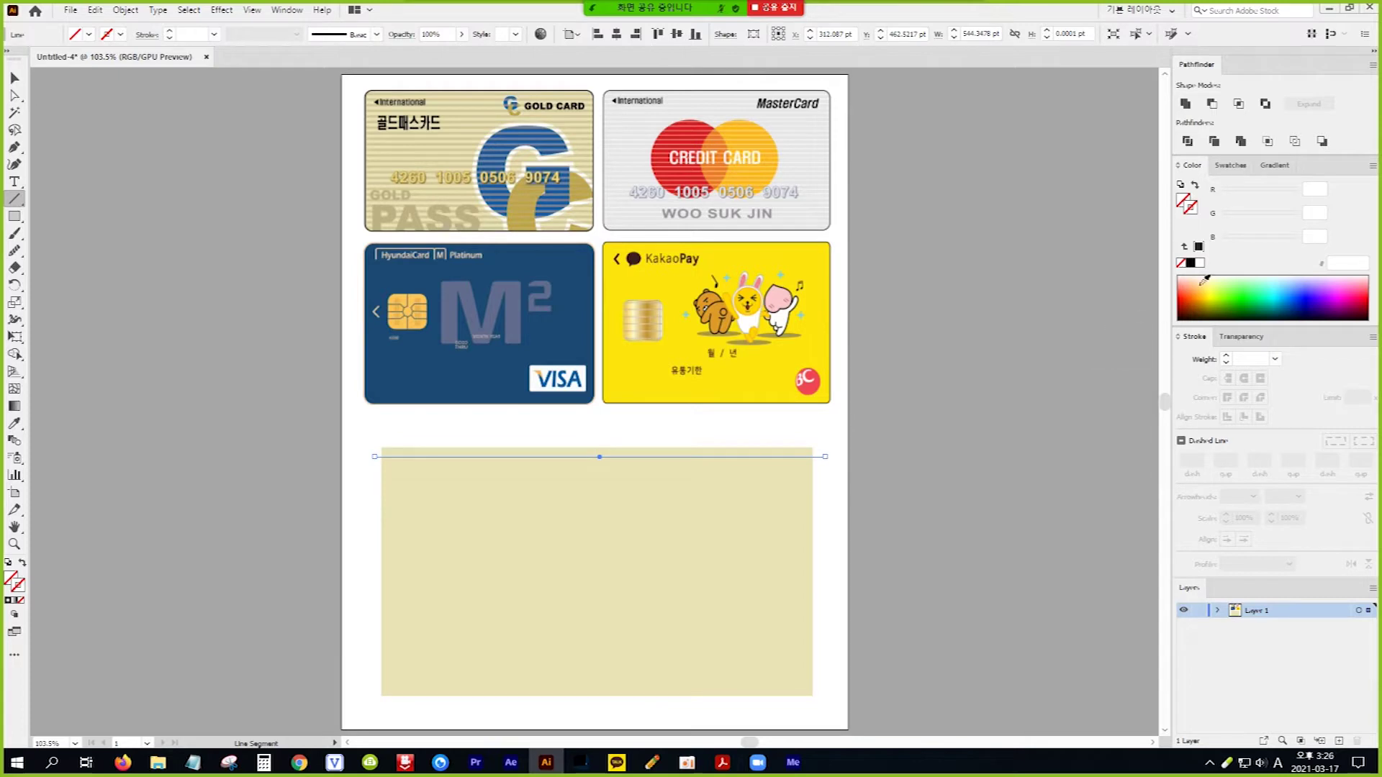
Step: Give the line a black stroke 2 mm thick
{"action": "left_click", "coordinate": [1191, 264]}
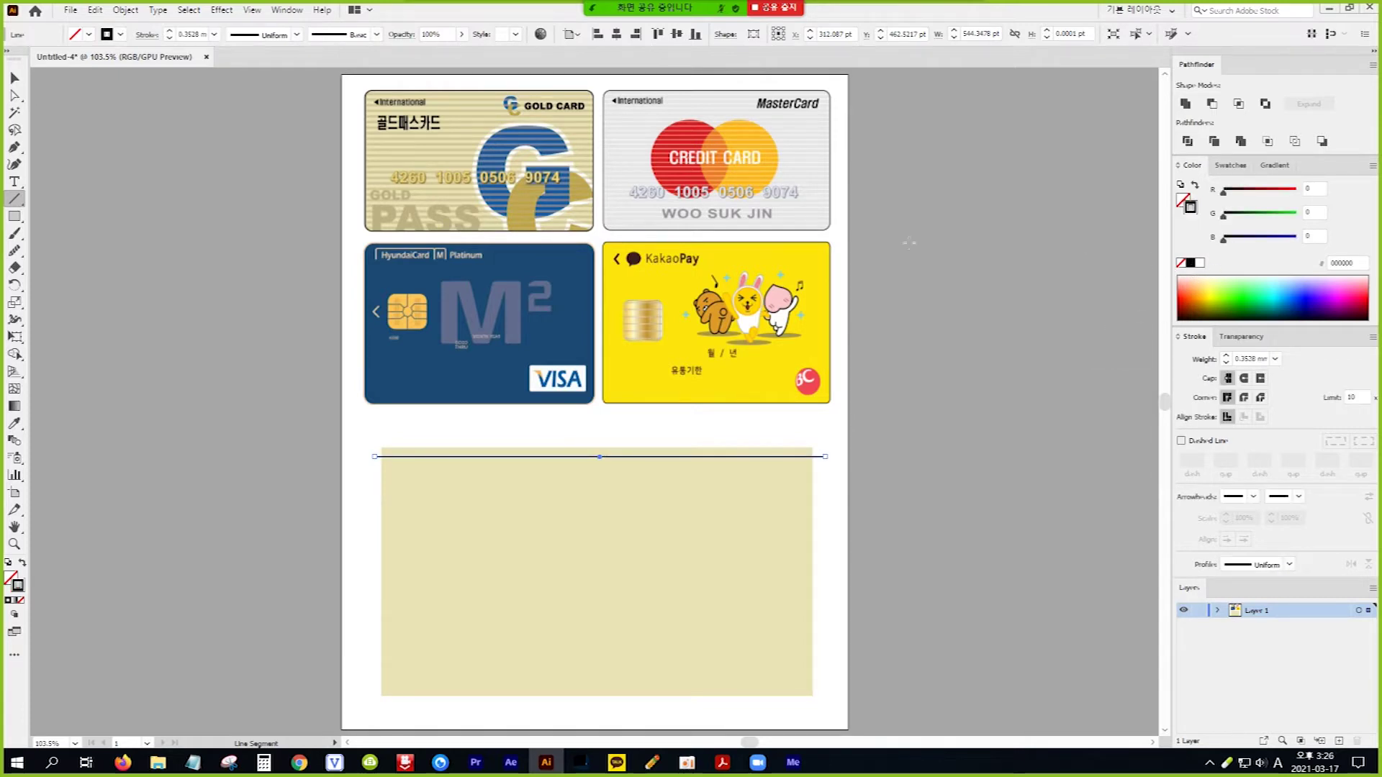
{"action": "left_click", "coordinate": [171, 32]}
{"action": "left_click", "coordinate": [170, 32]}
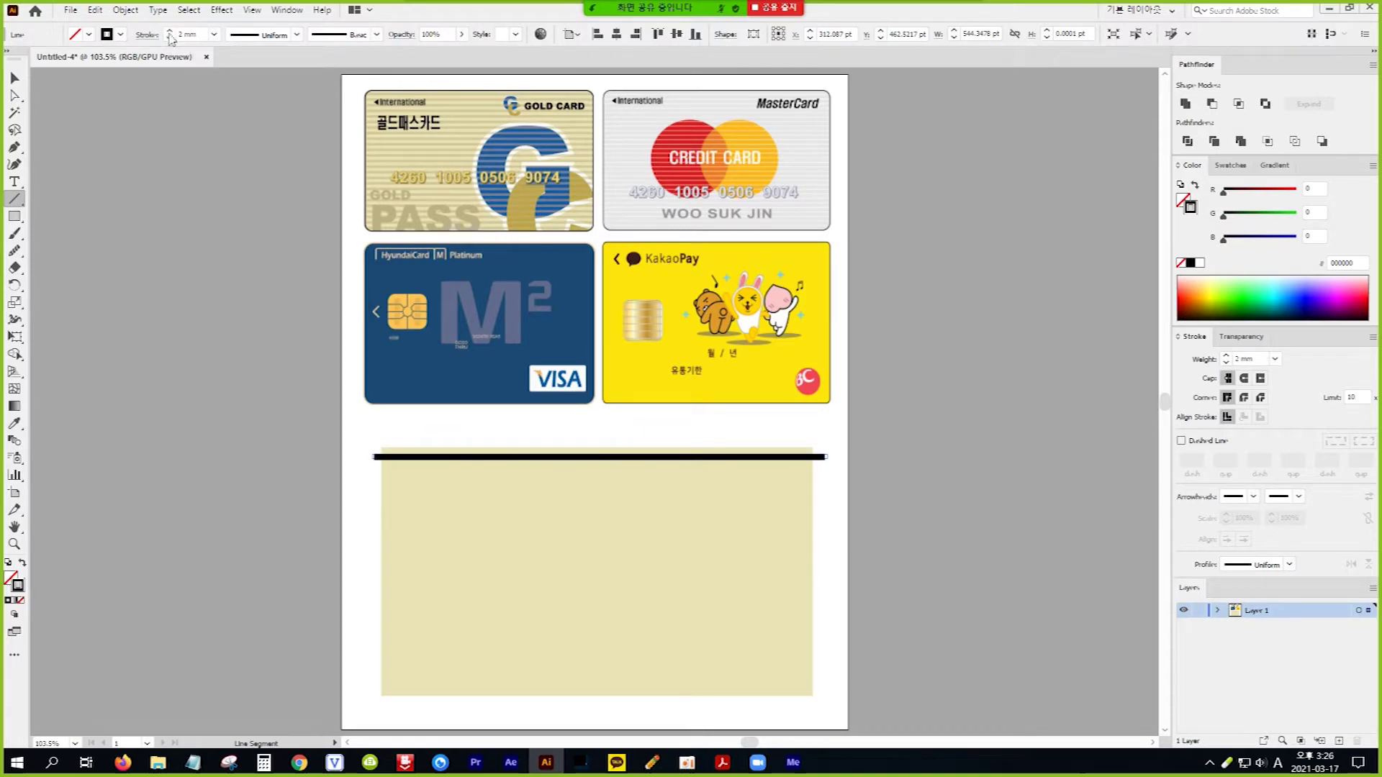
Step: Sample the gold card's darker stripe color and save it as a new swatch
{"action": "key", "text": "i"}
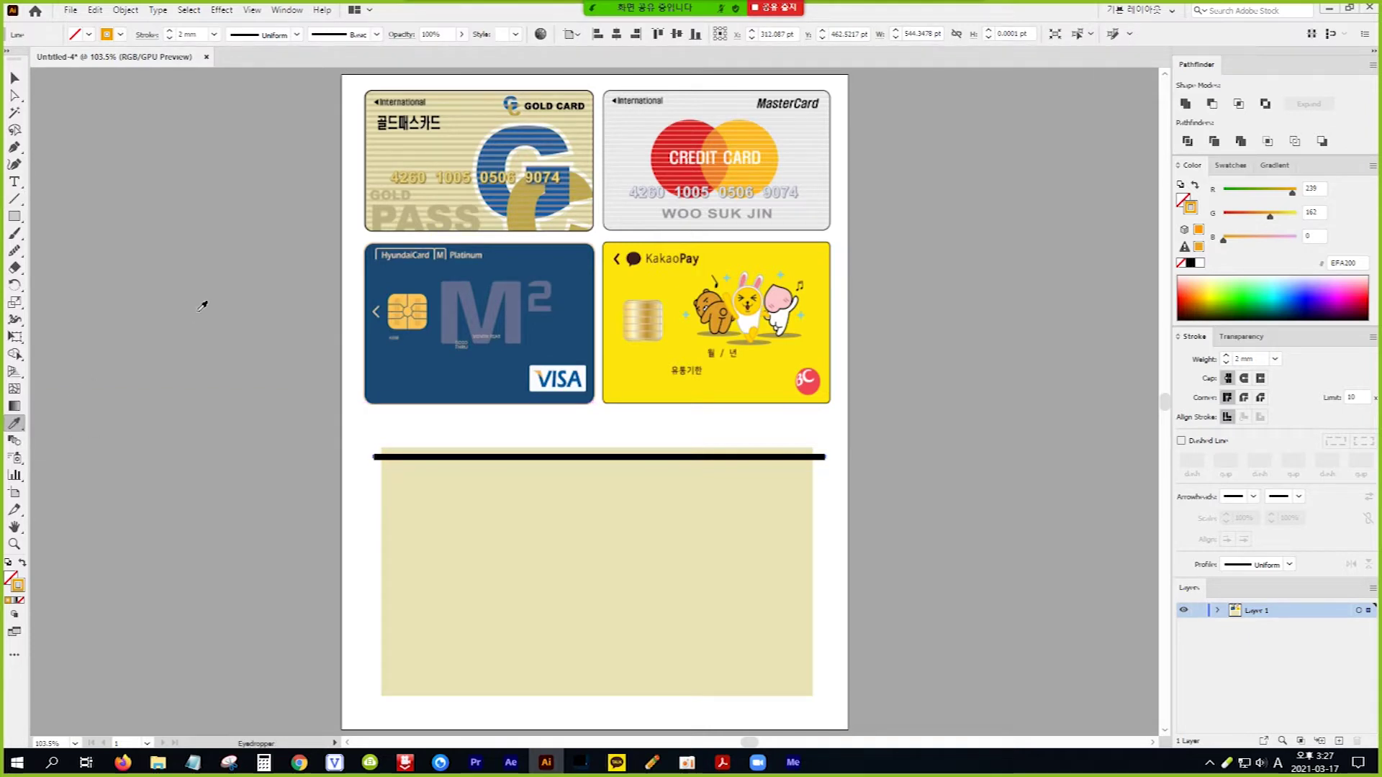
{"action": "left_click", "coordinate": [471, 109]}
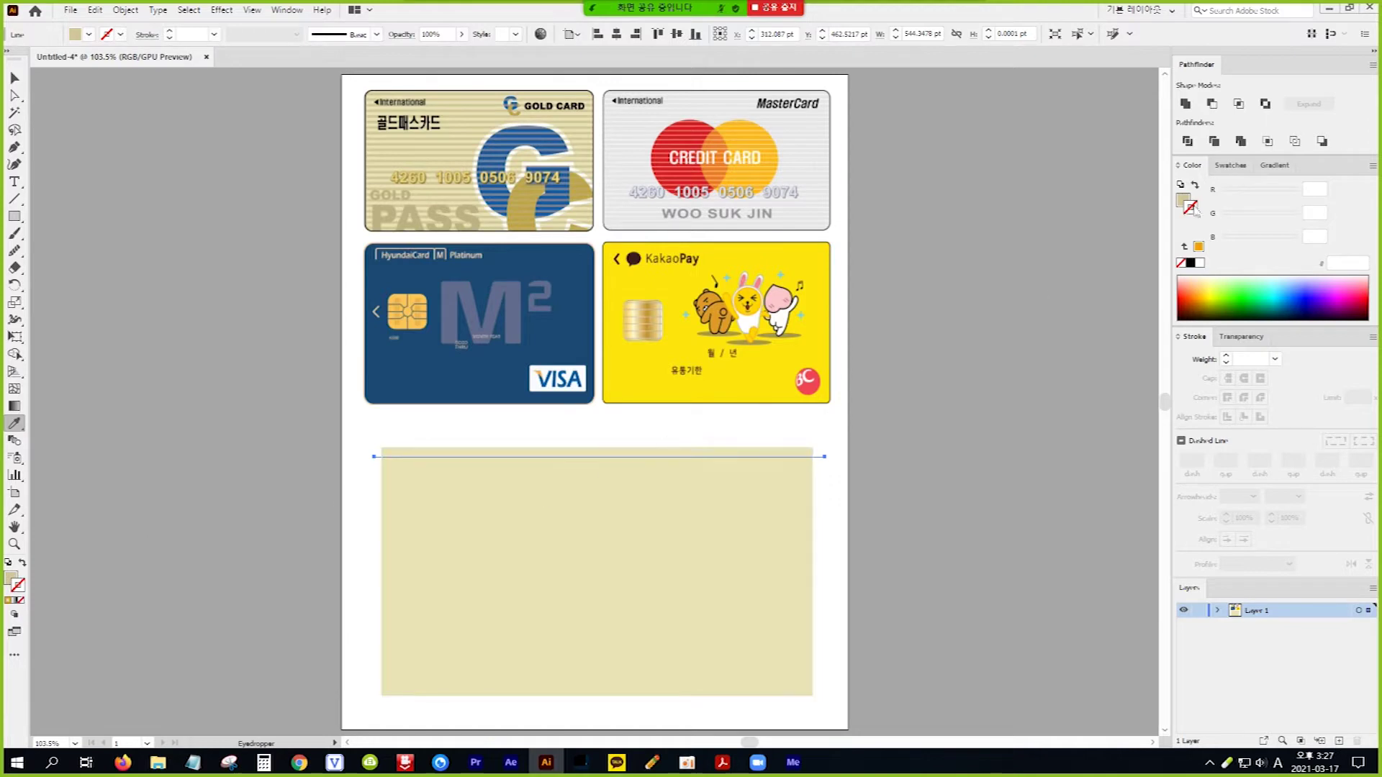
{"action": "left_click", "coordinate": [1230, 165]}
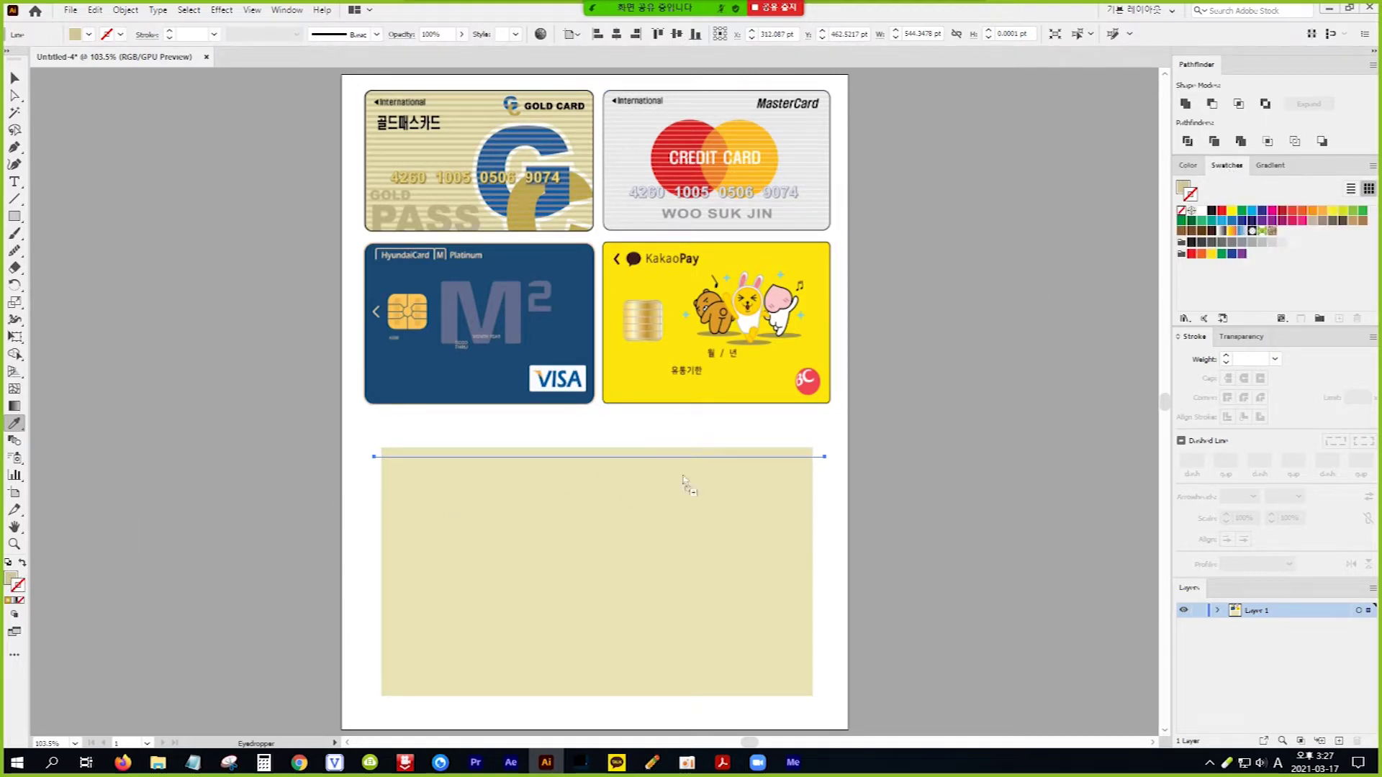
{"action": "left_click_drag", "start_coordinate": [999, 425], "coordinate": [1285, 240]}
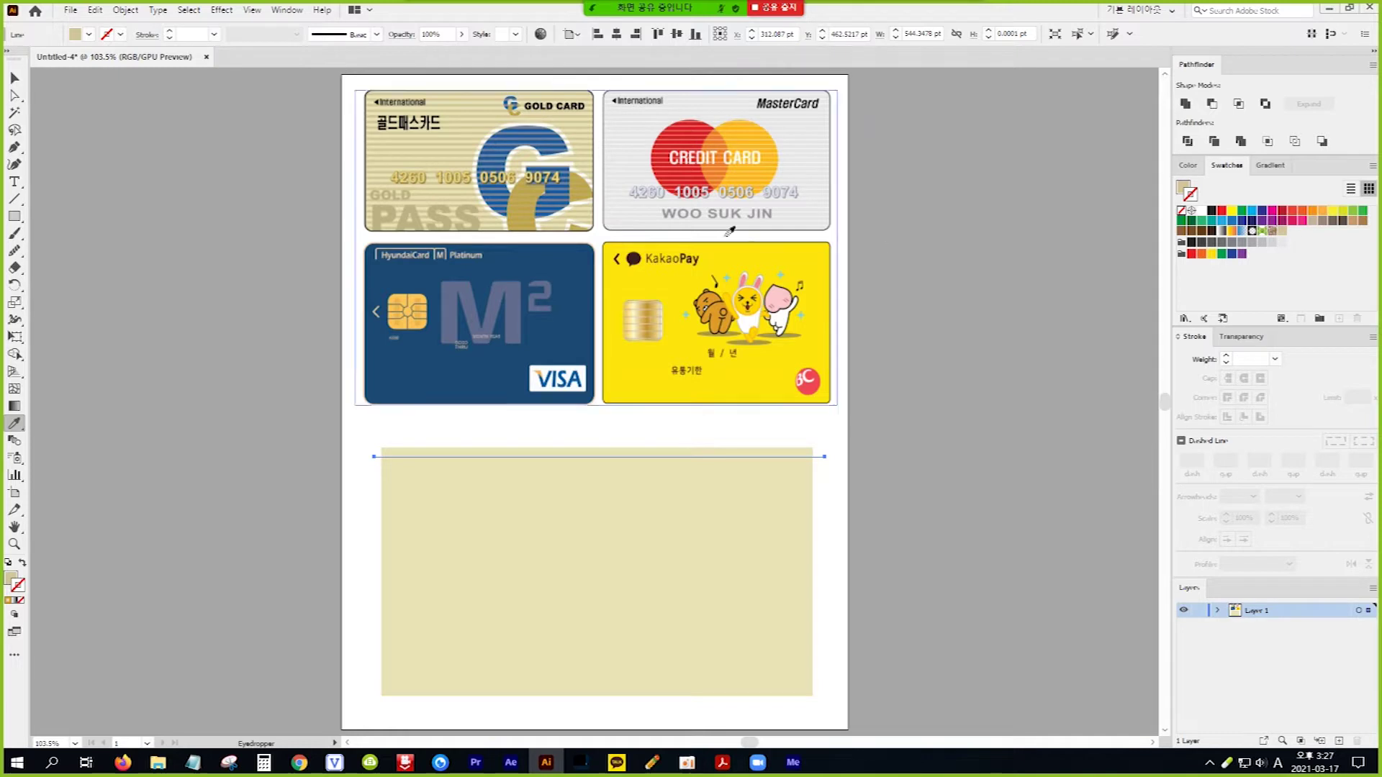
Step: Remove the line's fill and apply the saved stripe-color swatch to its stroke
{"action": "left_click", "coordinate": [15, 80]}
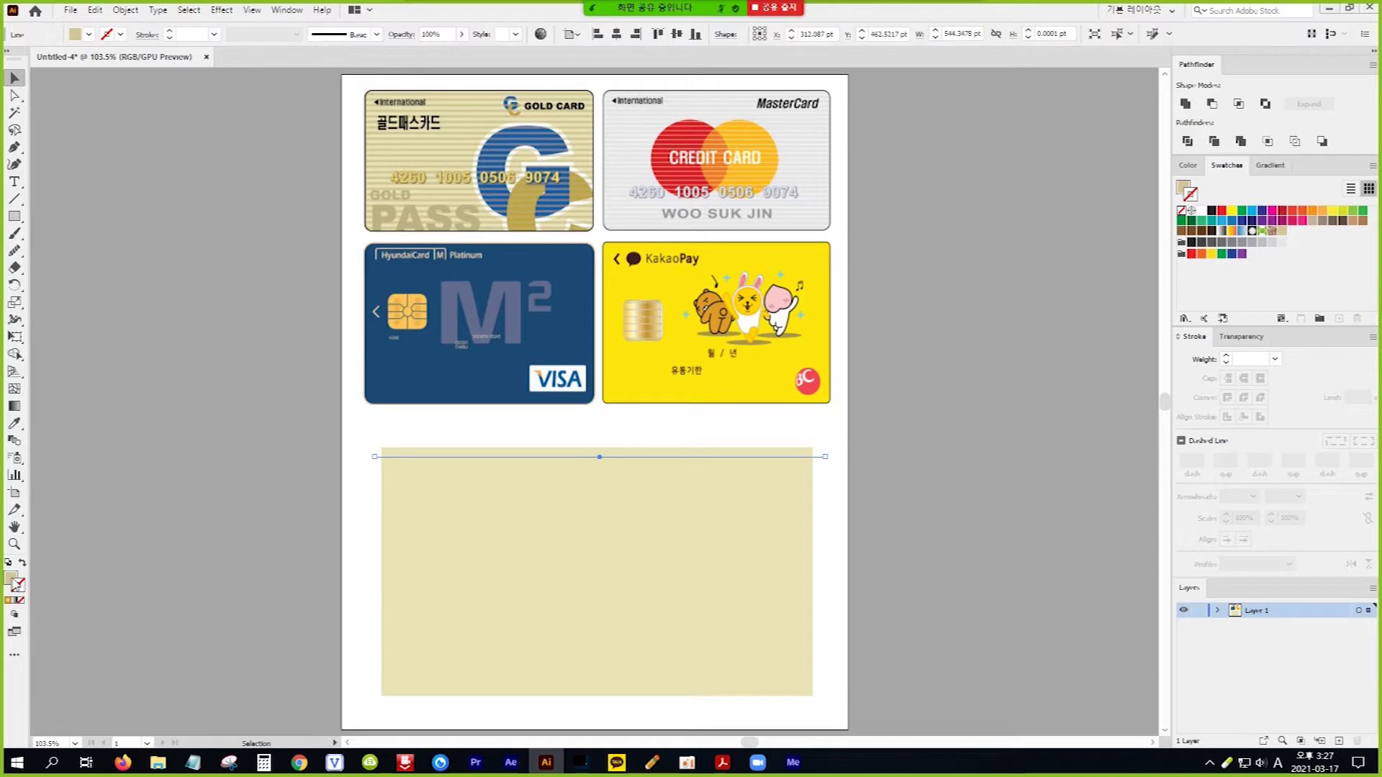
{"action": "left_click", "coordinate": [12, 581]}
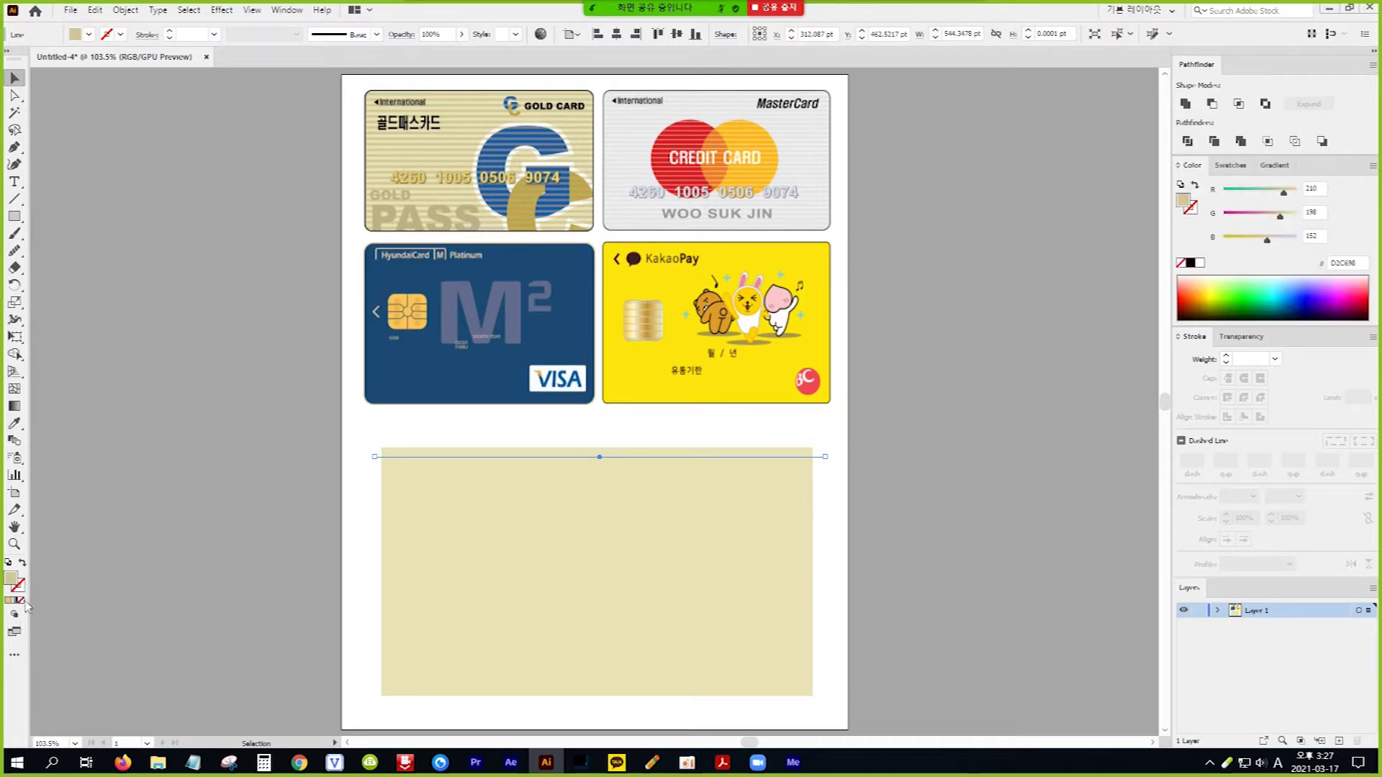
{"action": "left_click", "coordinate": [21, 601]}
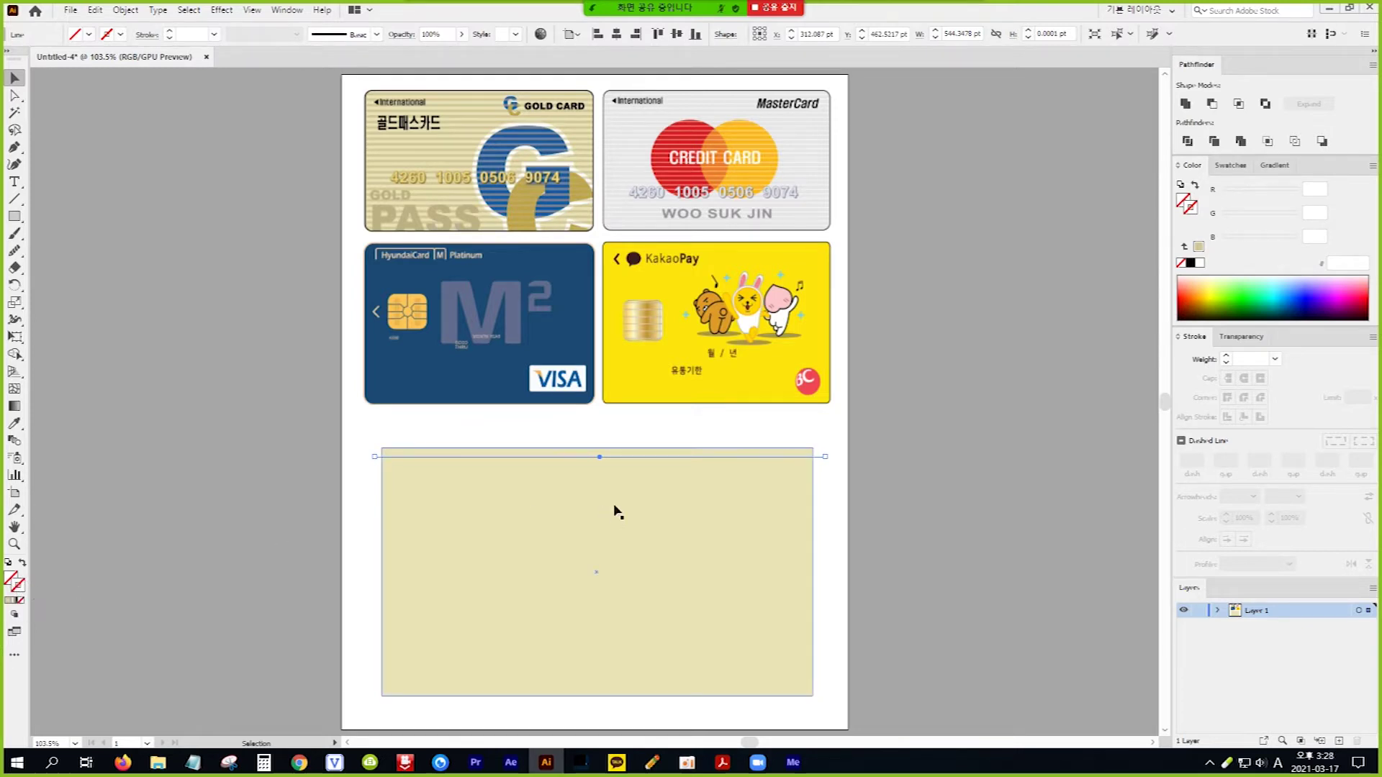
{"action": "left_click", "coordinate": [1224, 170]}
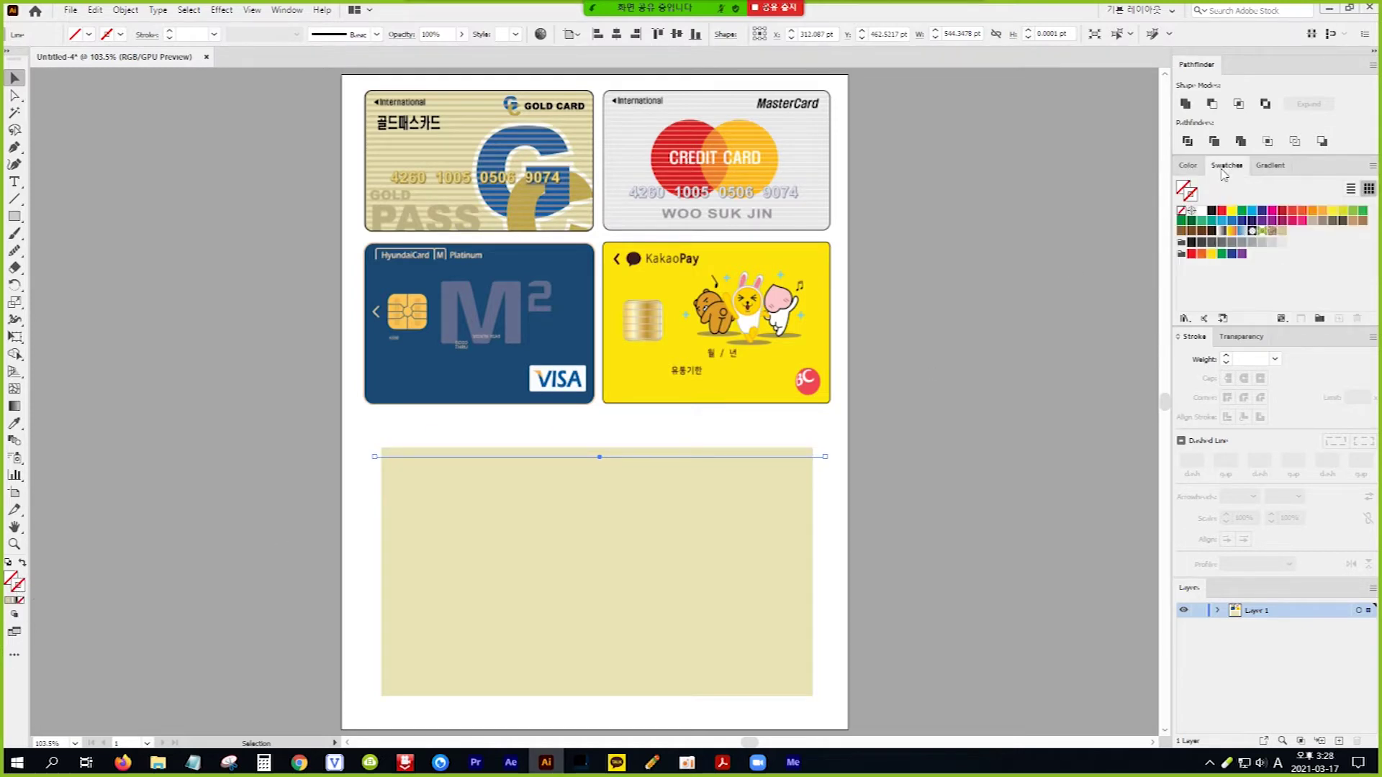
{"action": "left_click", "coordinate": [1283, 232]}
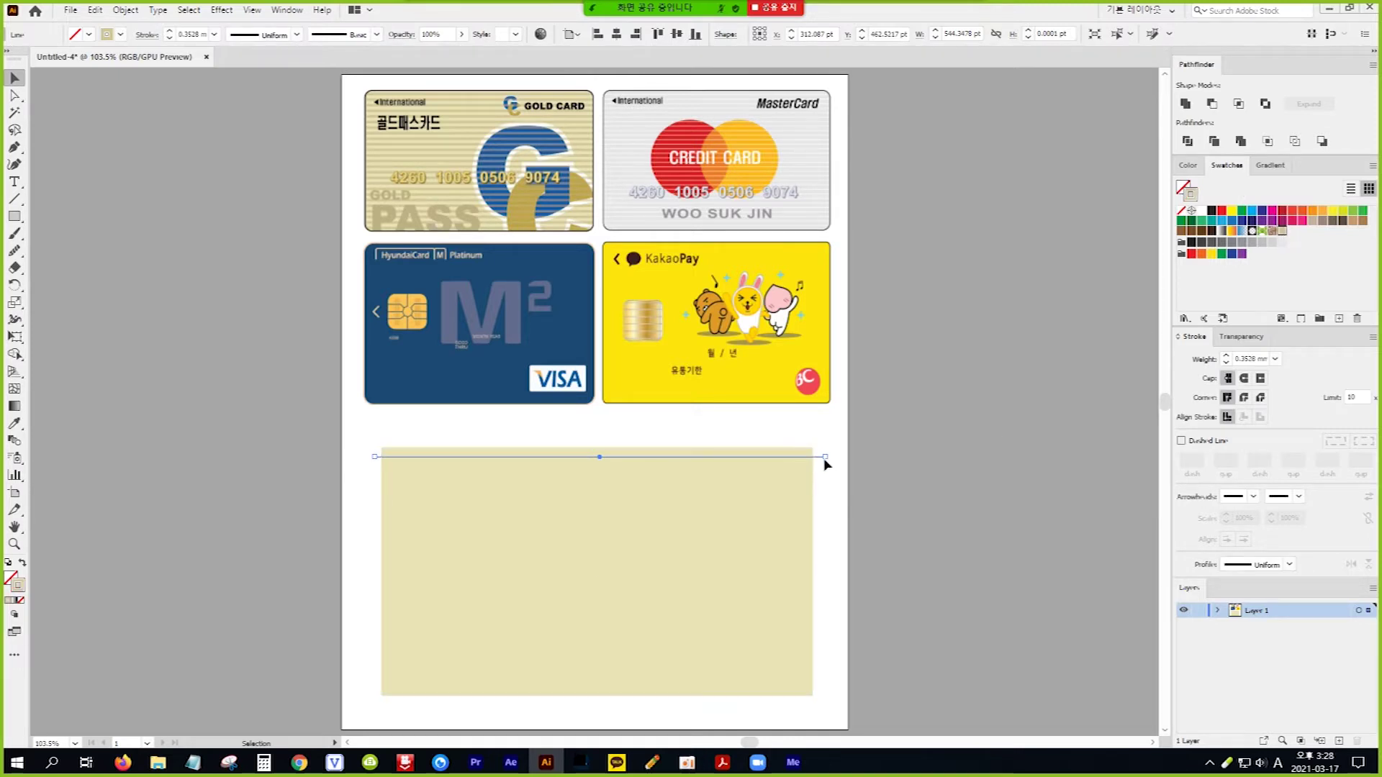
Step: Set the line's stroke weight to 3 mm
{"action": "left_click", "coordinate": [171, 33]}
{"action": "left_click", "coordinate": [172, 34]}
{"action": "left_click", "coordinate": [171, 33]}
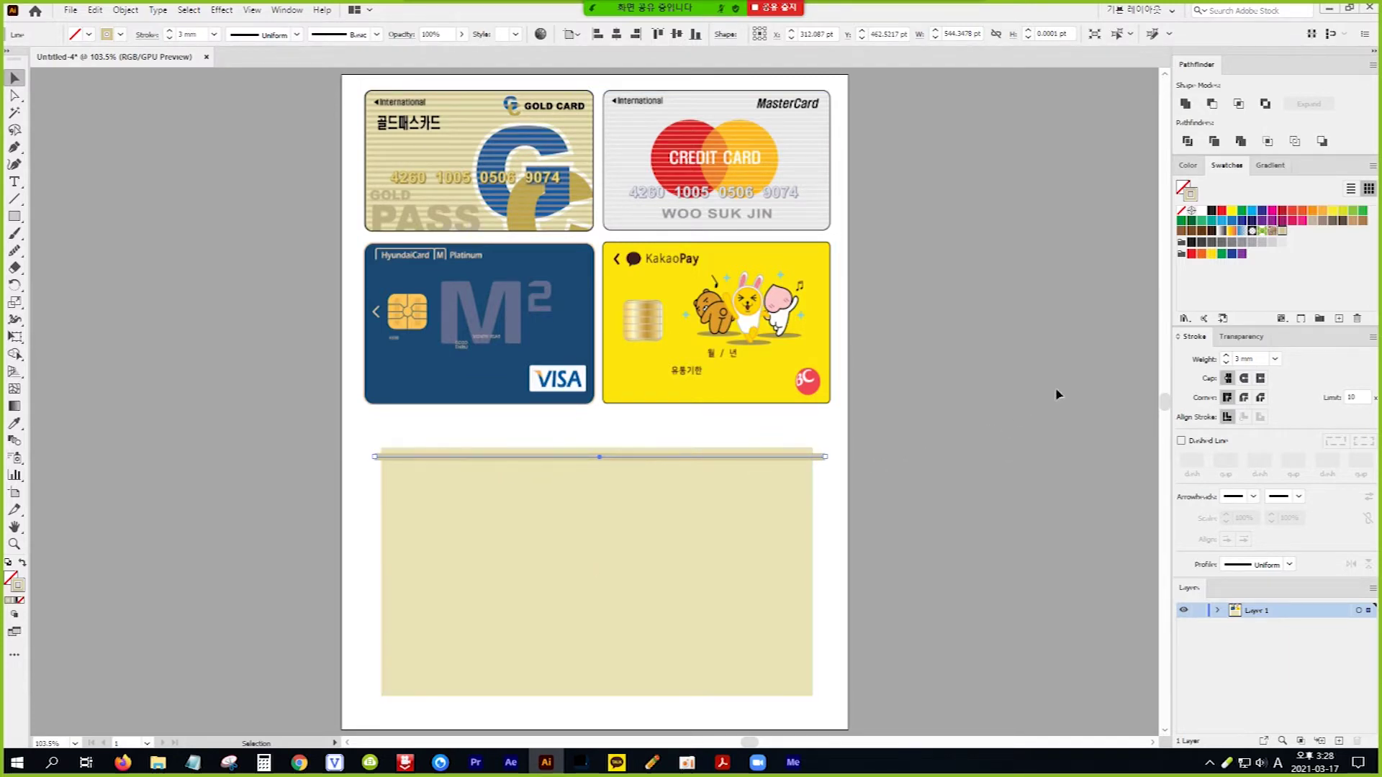
Step: Set the stripe's opacity to 70%
{"action": "left_click", "coordinate": [1249, 338]}
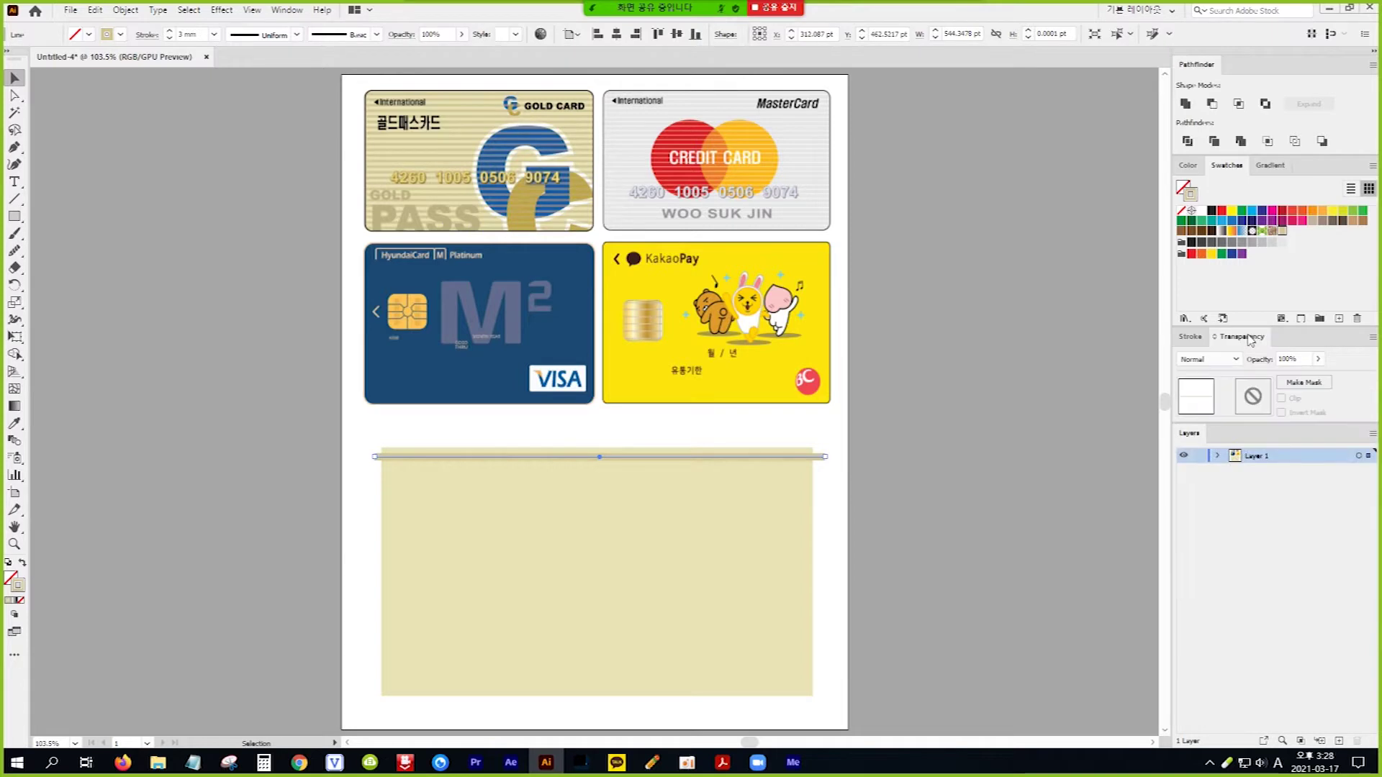
{"action": "left_click_drag", "start_coordinate": [1305, 359], "coordinate": [1274, 360]}
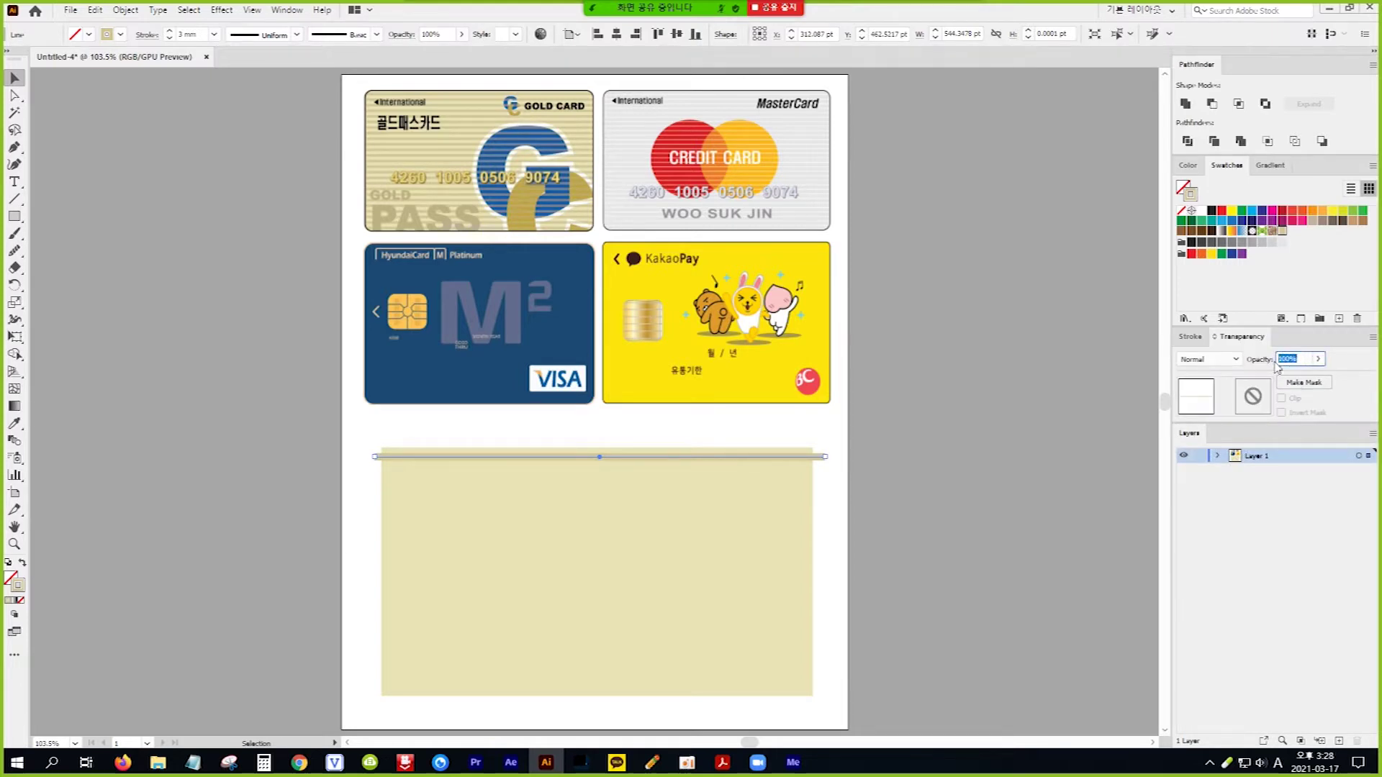
{"action": "type", "text": "50"}
{"action": "key", "text": "Return"}
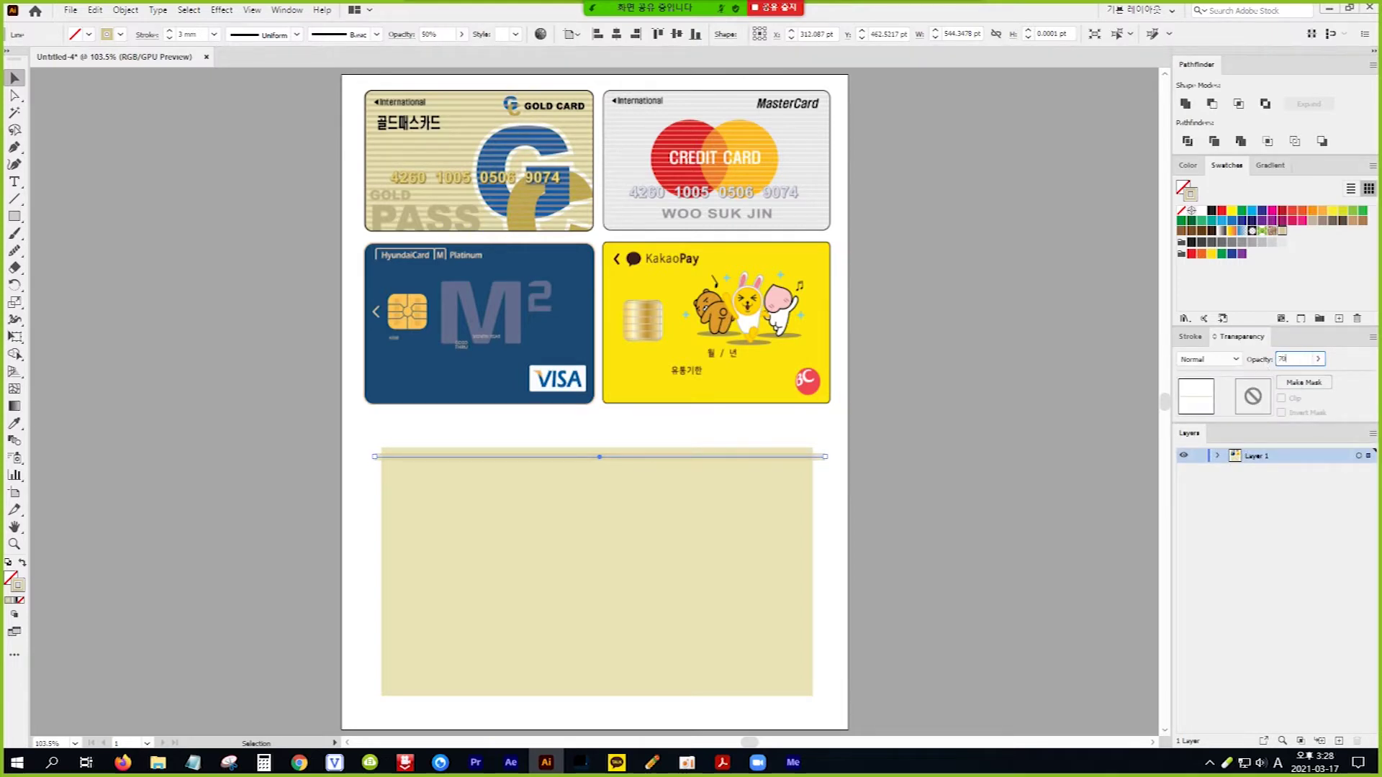
{"action": "key", "text": "Return"}
Step: Duplicate the stripe 20 pt downward and repeat the copy 13 times so stripes fill the rectangle's height
{"action": "left_click_drag", "start_coordinate": [811, 461], "coordinate": [812, 478]}
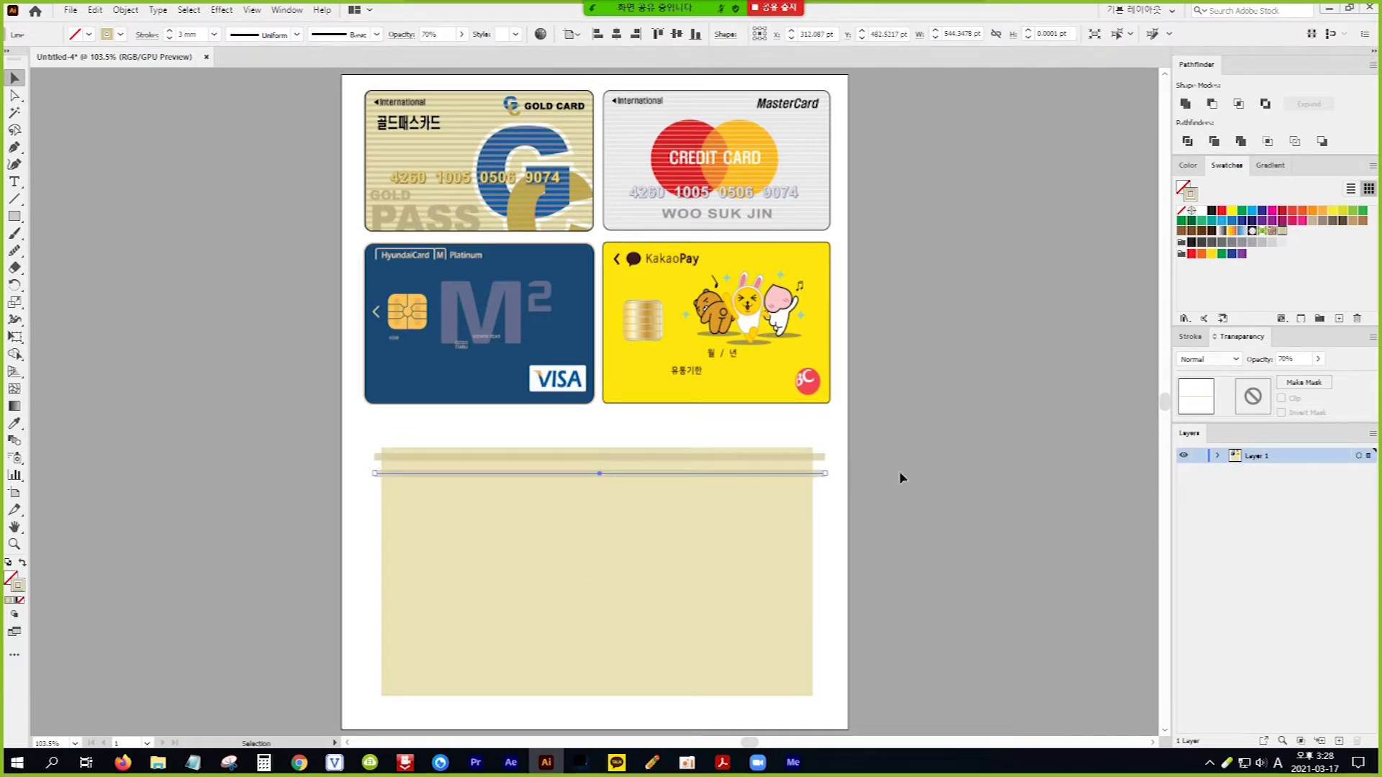
{"action": "key", "text": "ctrl+d"}
{"action": "key", "text": "ctrl+d"}
{"action": "key", "text": "ctrl+d"}
{"action": "key", "text": "ctrl+d"}
{"action": "key", "text": "ctrl+d"}
{"action": "key", "text": "ctrl+d"}
{"action": "key", "text": "ctrl+d"}
{"action": "key", "text": "ctrl+d"}
{"action": "key", "text": "ctrl+d"}
{"action": "key", "text": "ctrl+d"}
{"action": "key", "text": "ctrl+d"}
{"action": "key", "text": "ctrl+d"}
{"action": "key", "text": "ctrl+d"}
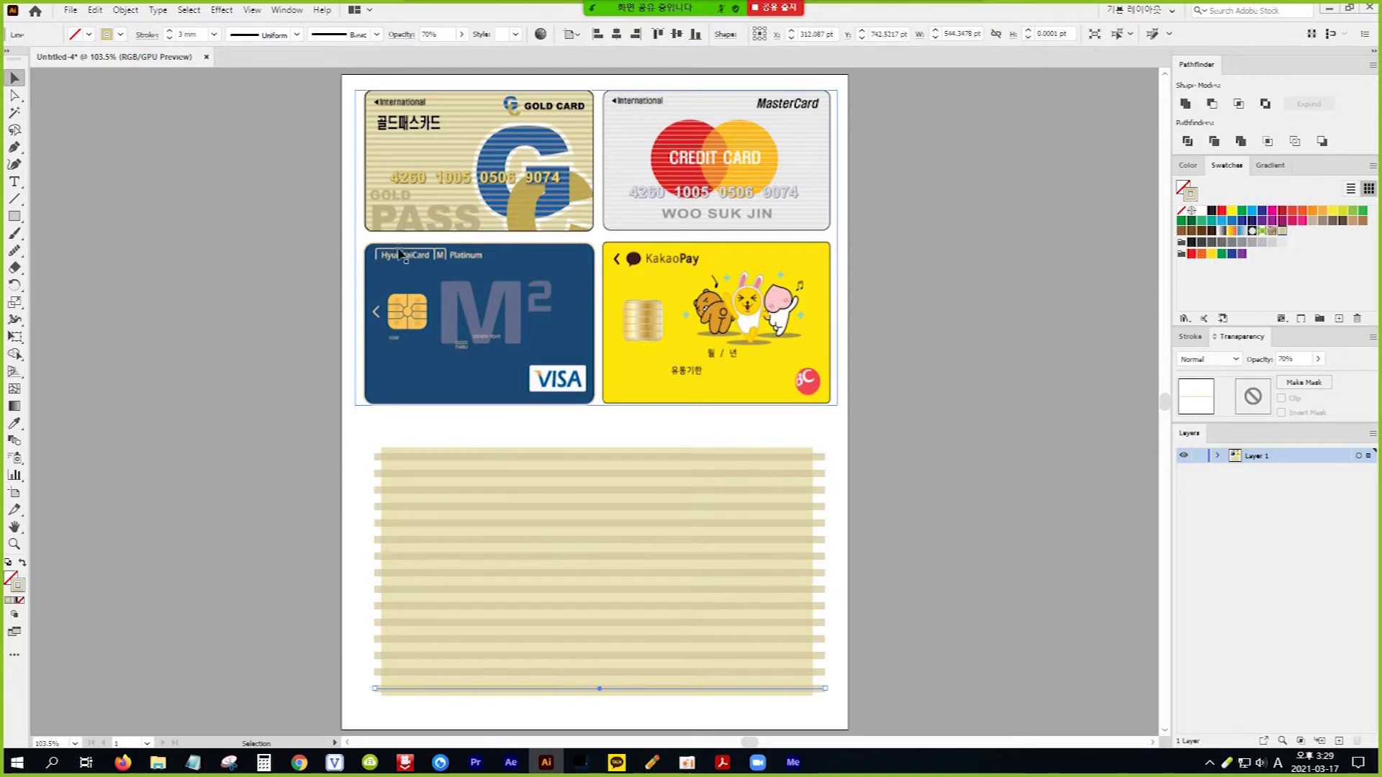
Step: Add the point text "G" on the empty canvas beside the artboard and scale it up to about 184 pt
{"action": "left_click", "coordinate": [14, 183]}
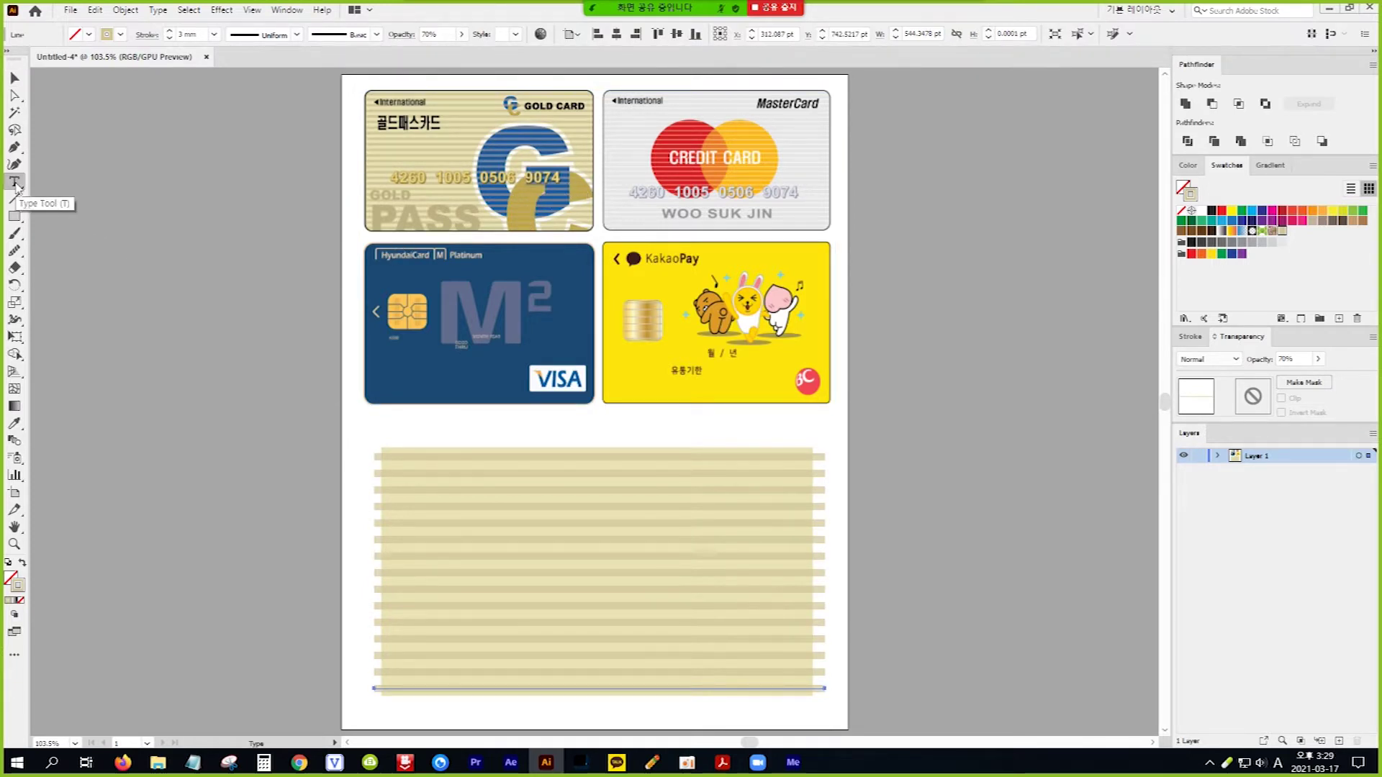
{"action": "key", "text": "ctrl+shift+a"}
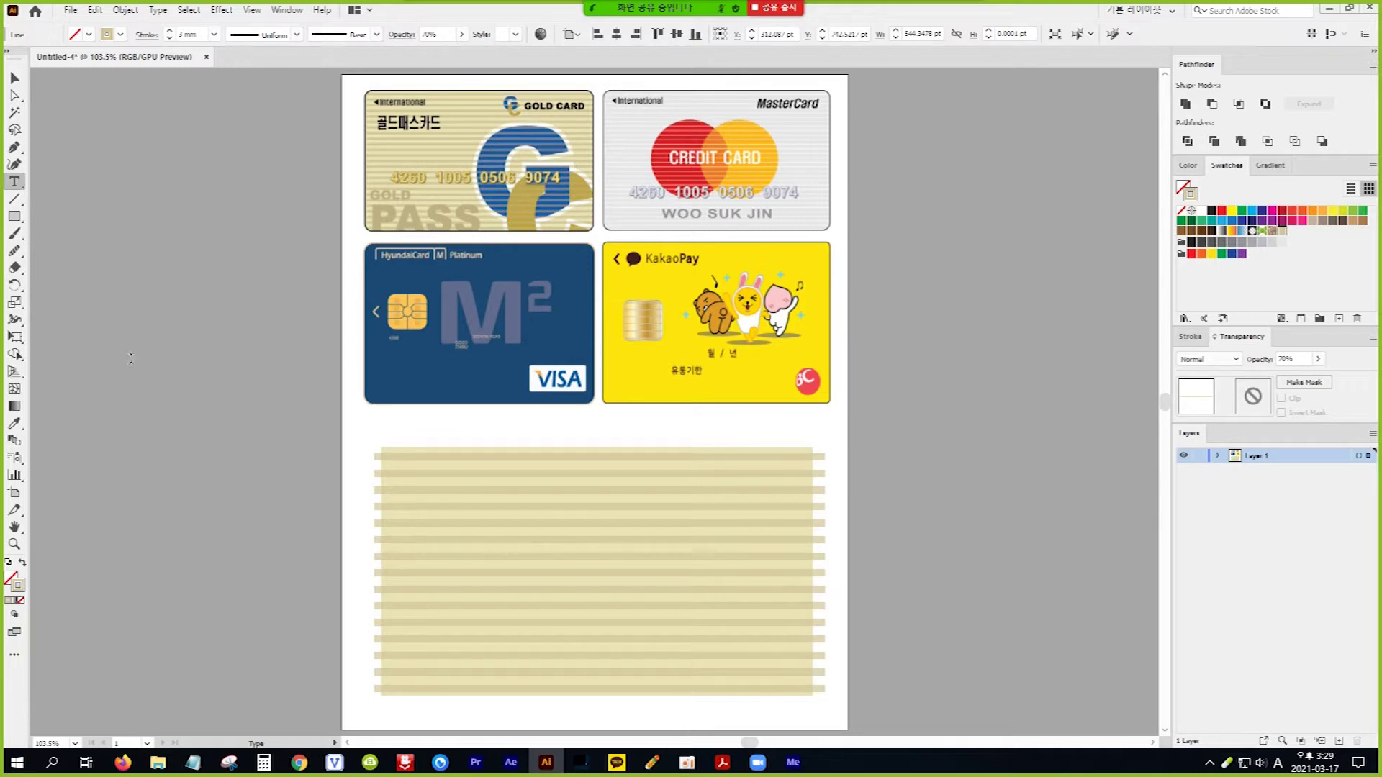
{"action": "left_click", "coordinate": [131, 358]}
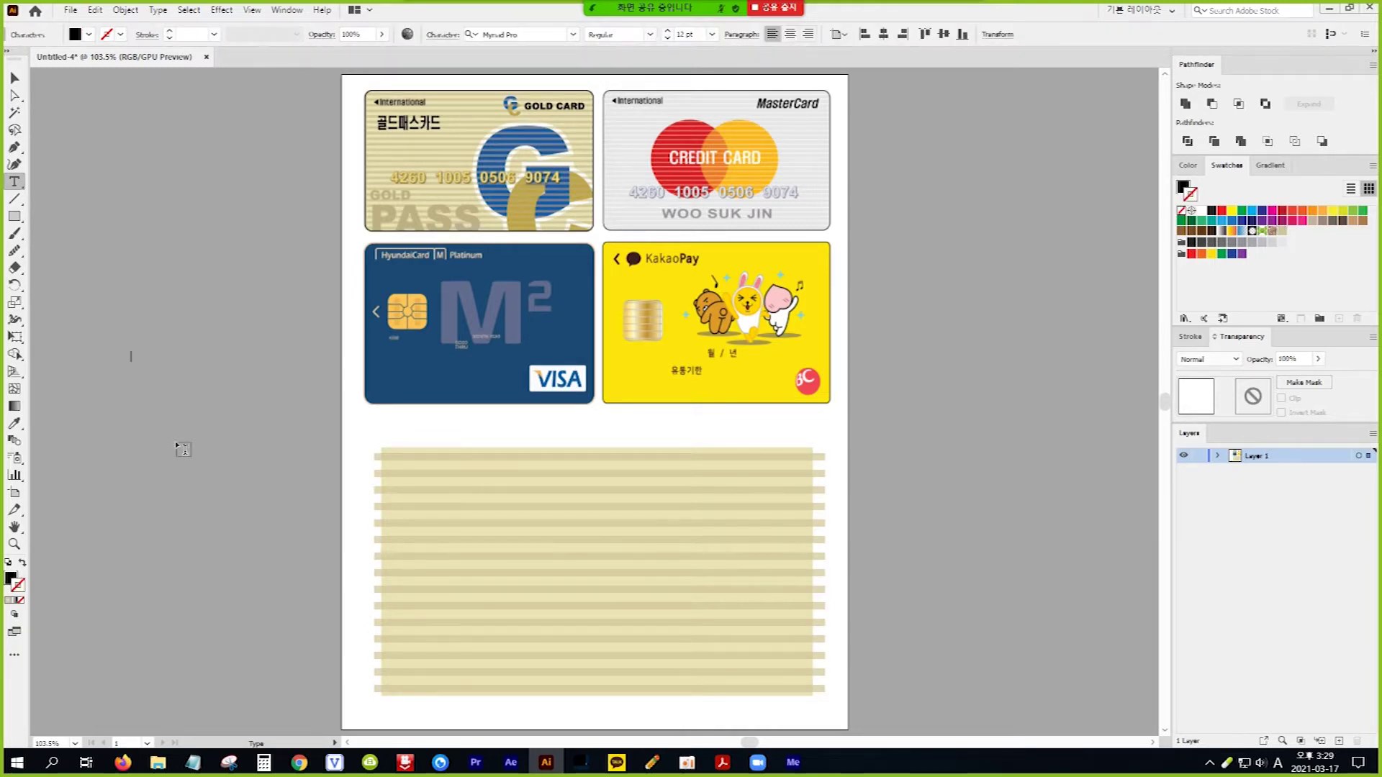
{"action": "type", "text": "G"}
{"action": "left_click", "coordinate": [15, 78]}
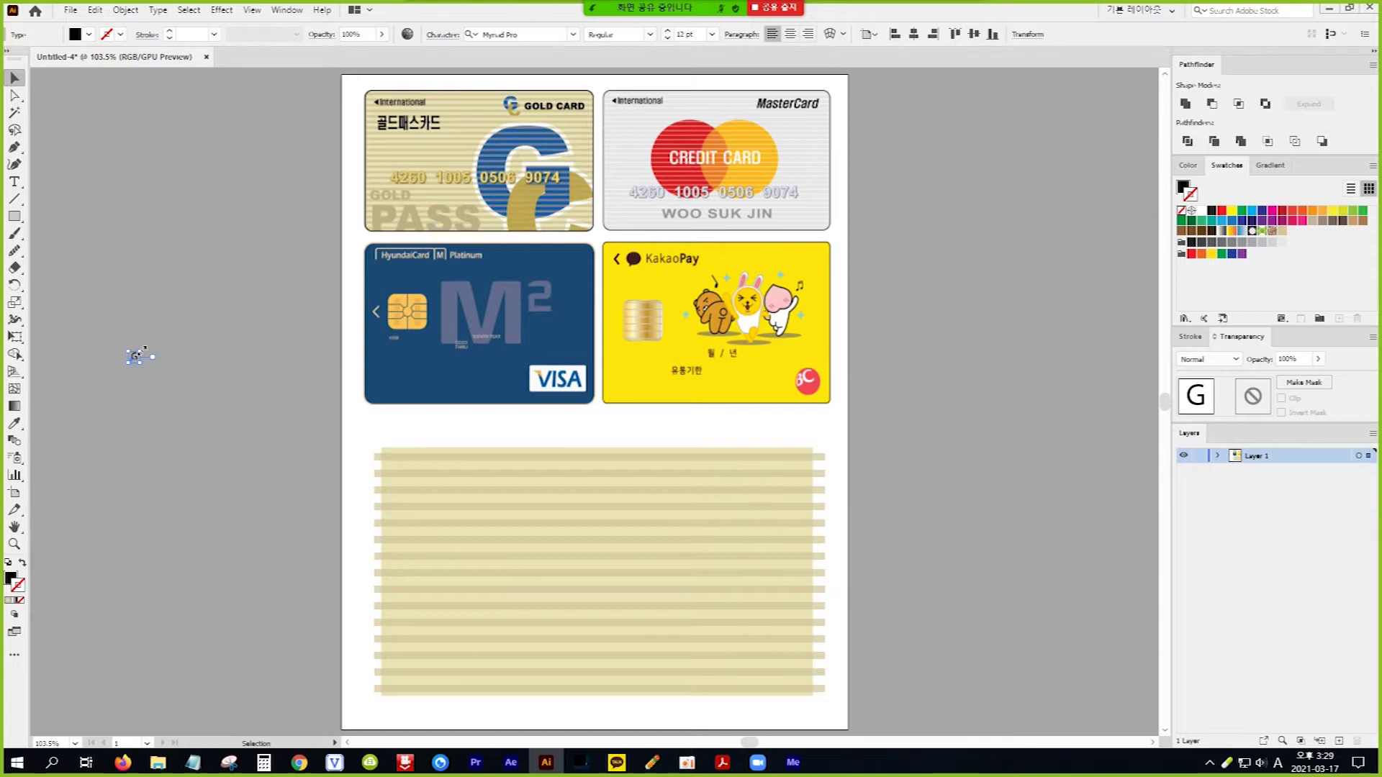
{"action": "left_click_drag", "start_coordinate": [144, 348], "coordinate": [310, 223]}
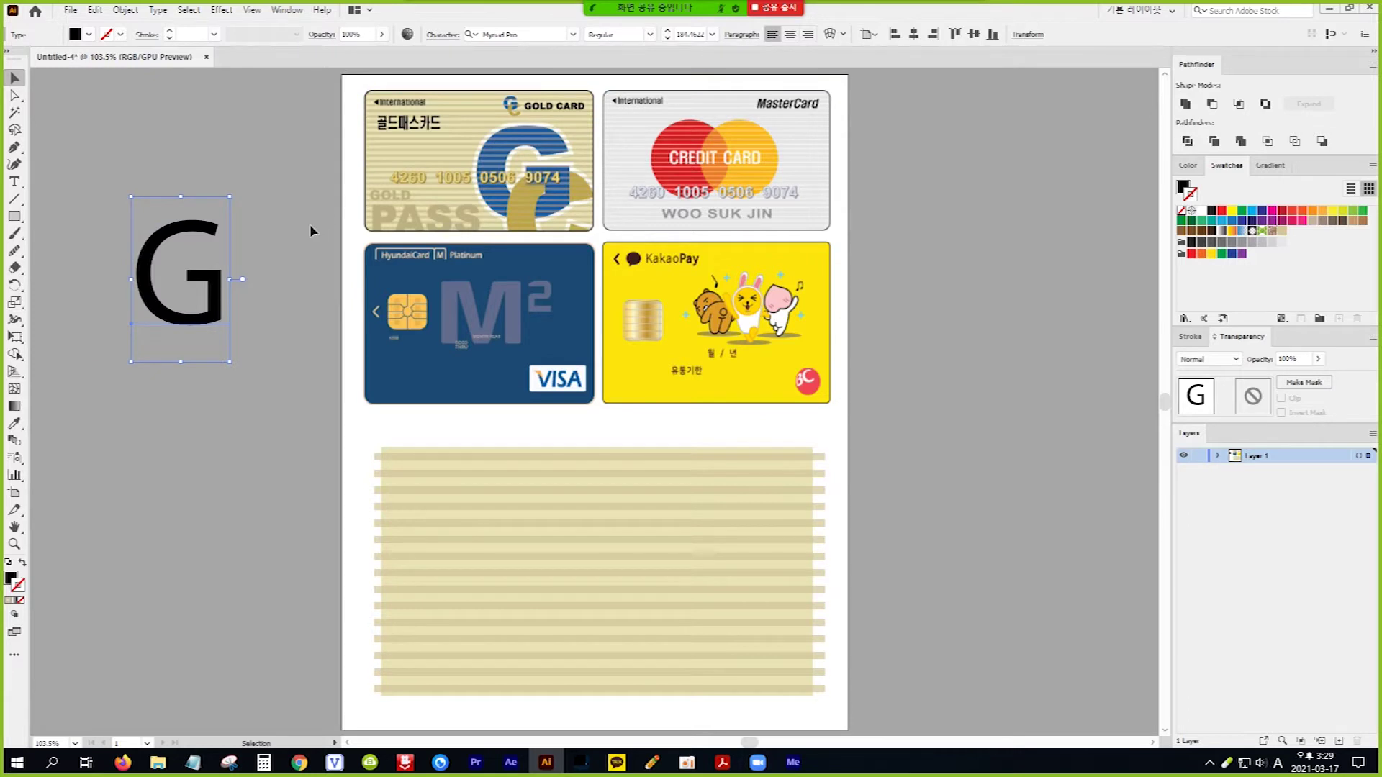
Step: Set the G's font to Franklin Gothic Demi and stretch the letter wider and slightly taller
{"action": "left_click", "coordinate": [574, 36]}
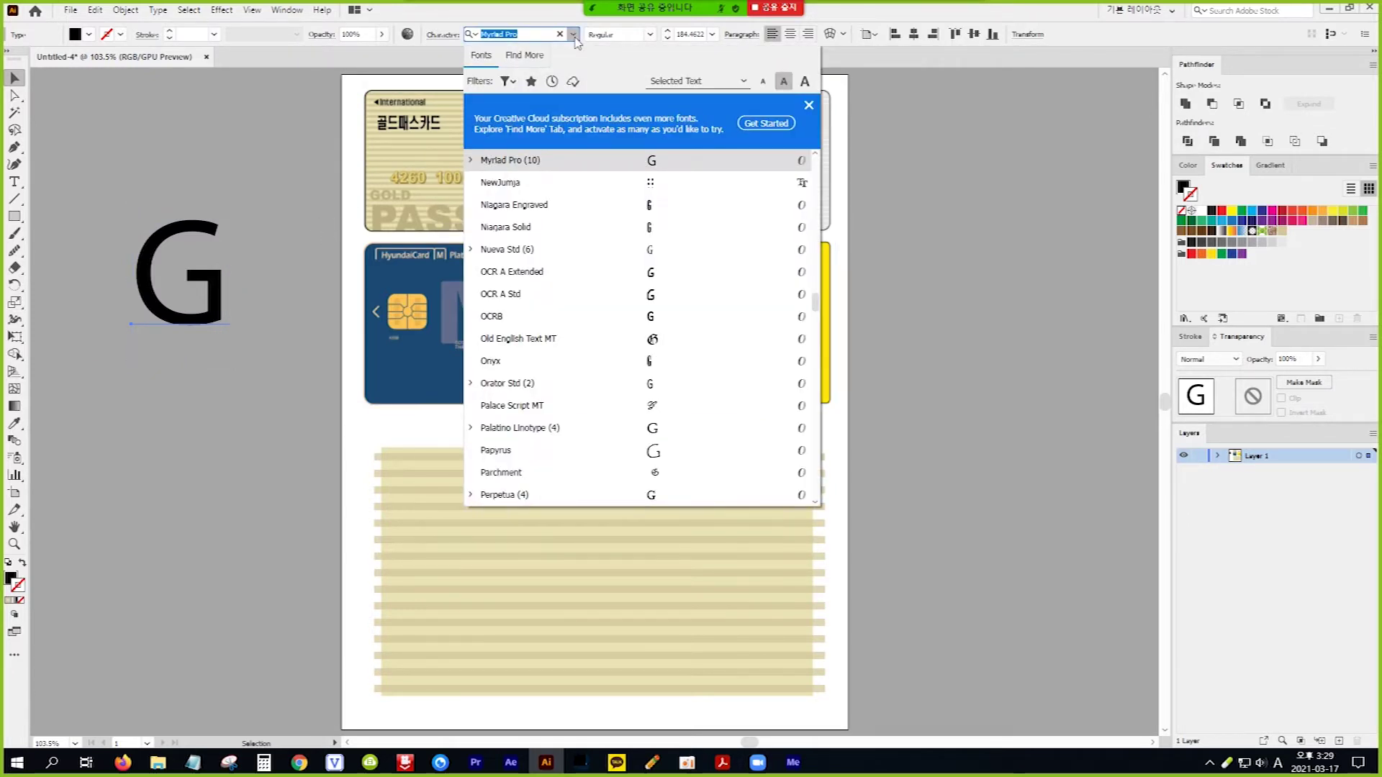
{"action": "left_click", "coordinate": [809, 106]}
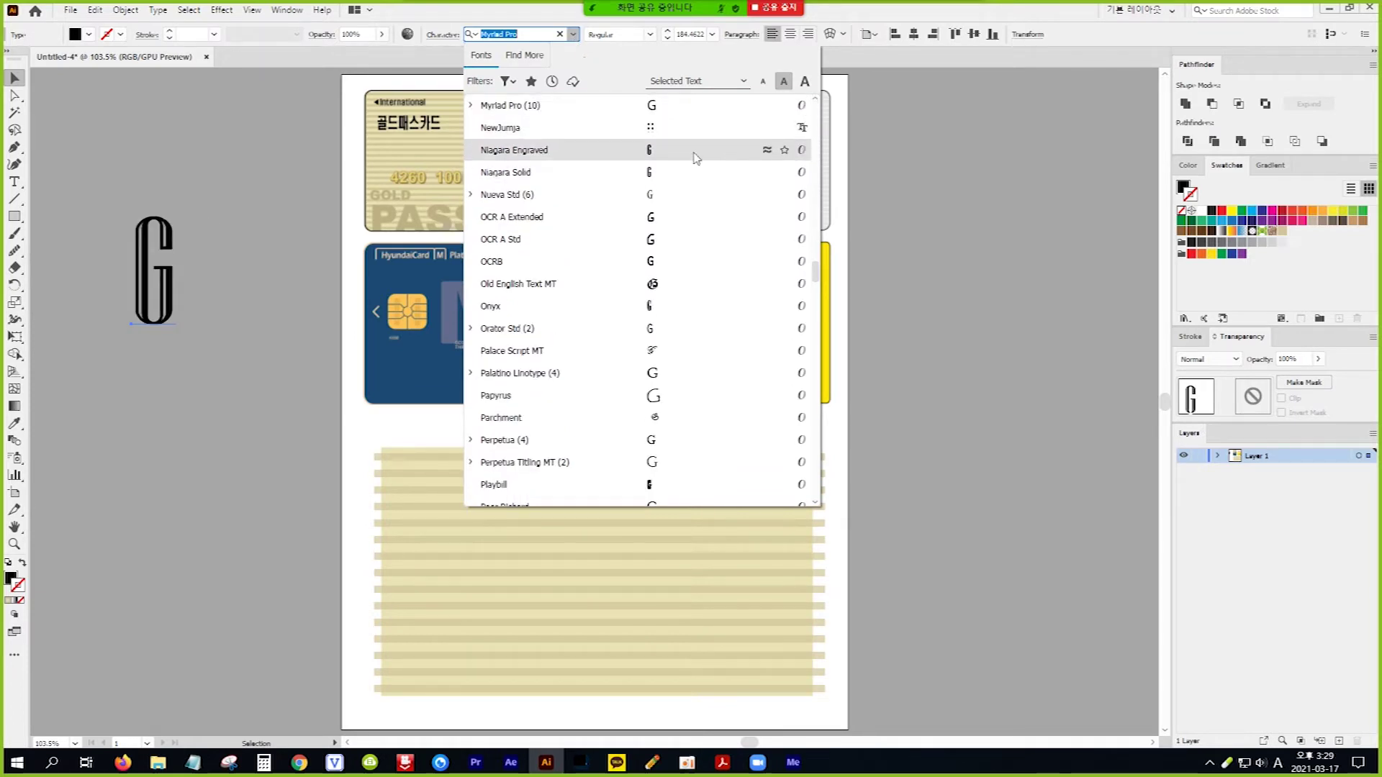
{"action": "scroll", "coordinate": [702, 205], "scroll_direction": "up", "scroll_amount": 3}
{"action": "scroll", "coordinate": [702, 207], "scroll_direction": "up", "scroll_amount": 9}
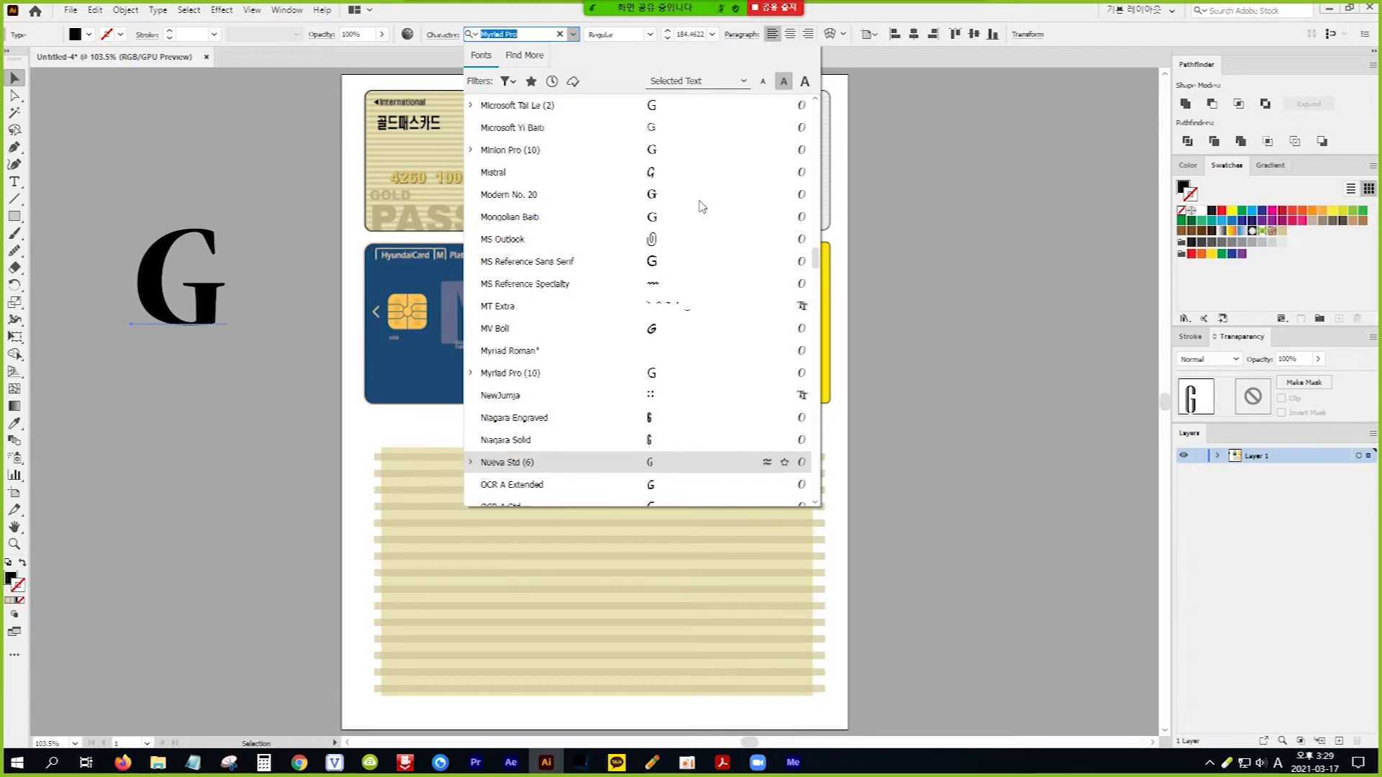
{"action": "scroll", "coordinate": [702, 206], "scroll_direction": "up", "scroll_amount": 8}
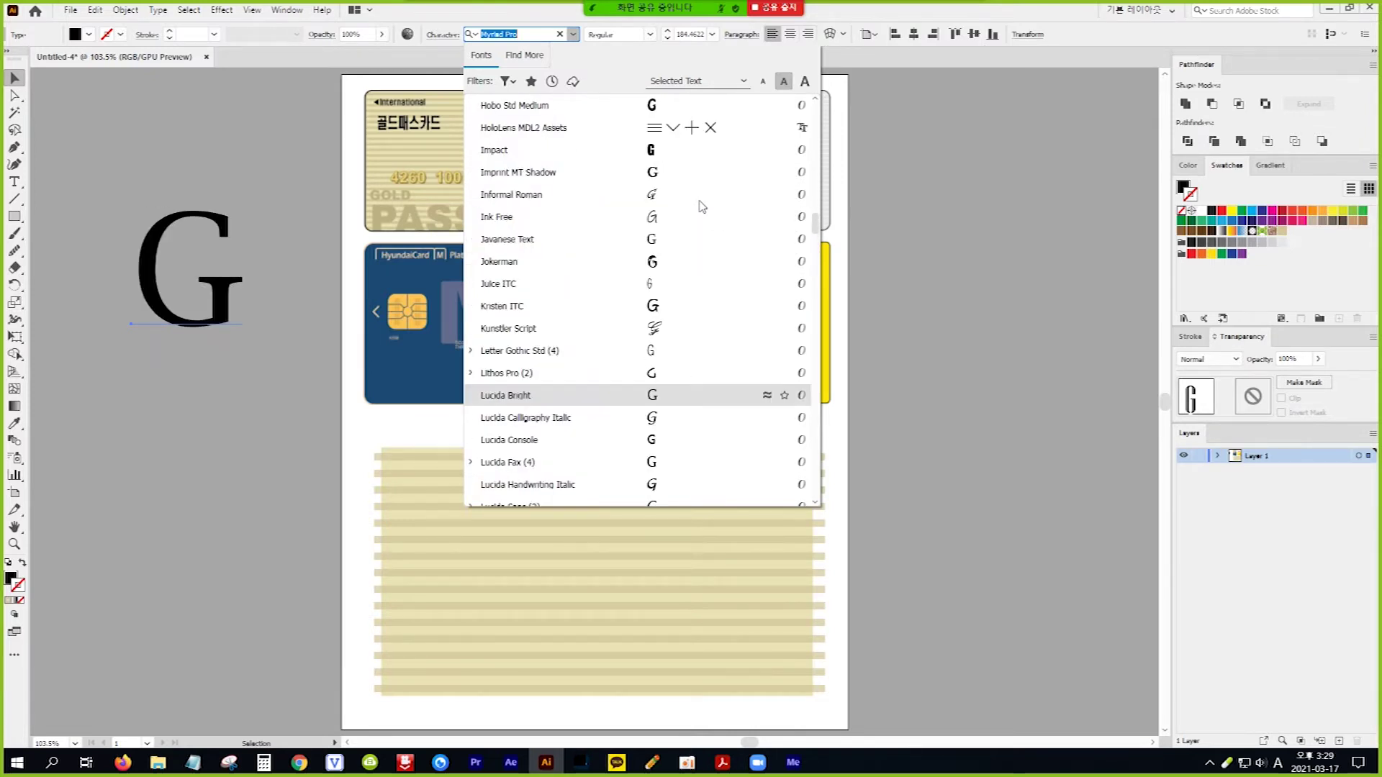
{"action": "scroll", "coordinate": [701, 206], "scroll_direction": "up", "scroll_amount": 3}
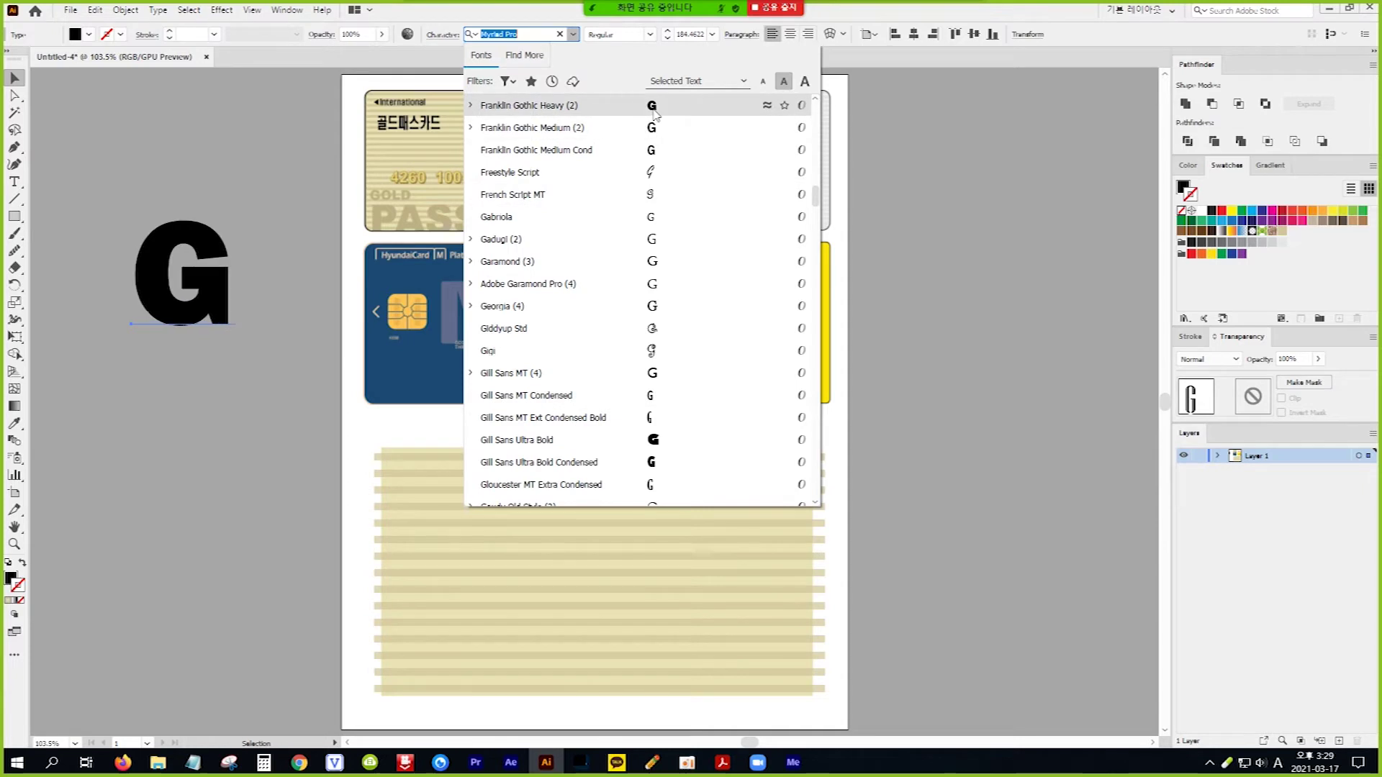
{"action": "scroll", "coordinate": [655, 113], "scroll_direction": "up", "scroll_amount": 1}
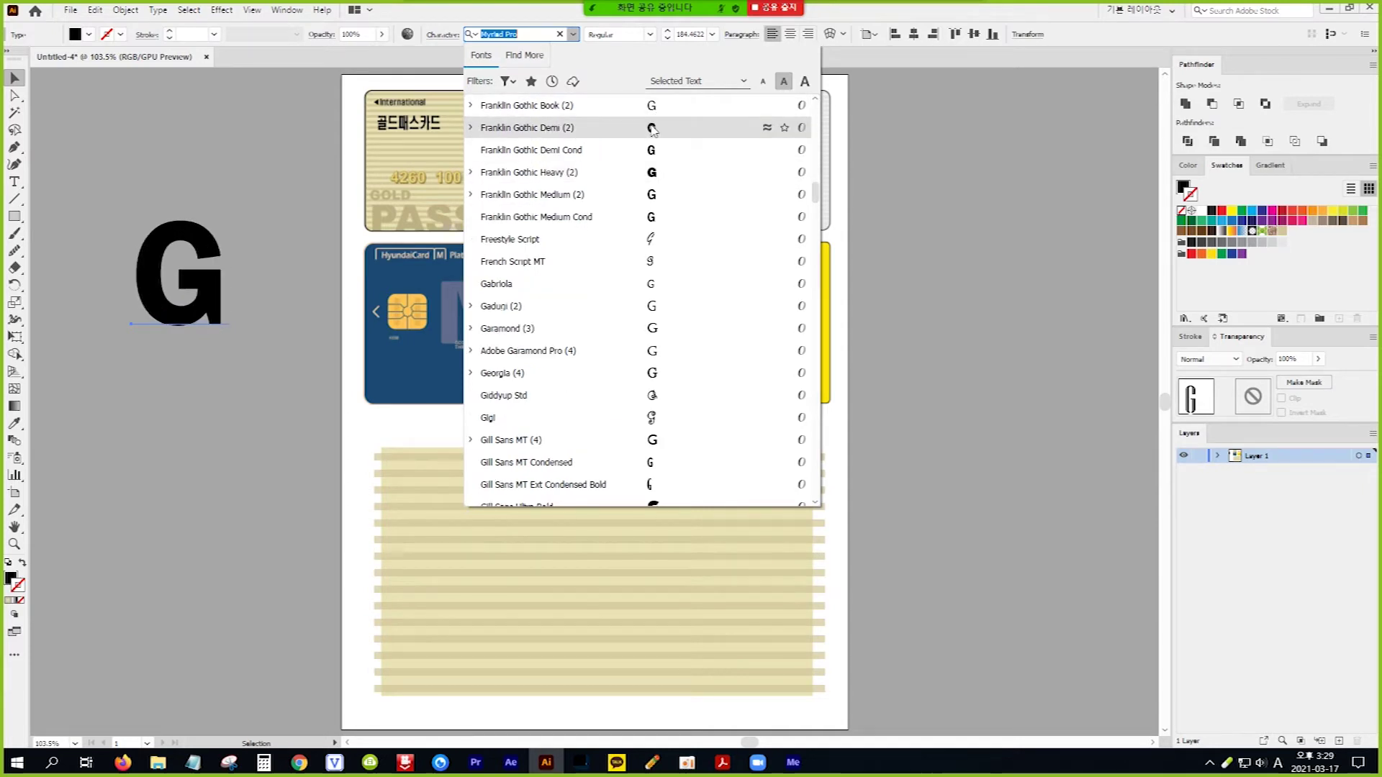
{"action": "left_click", "coordinate": [652, 127]}
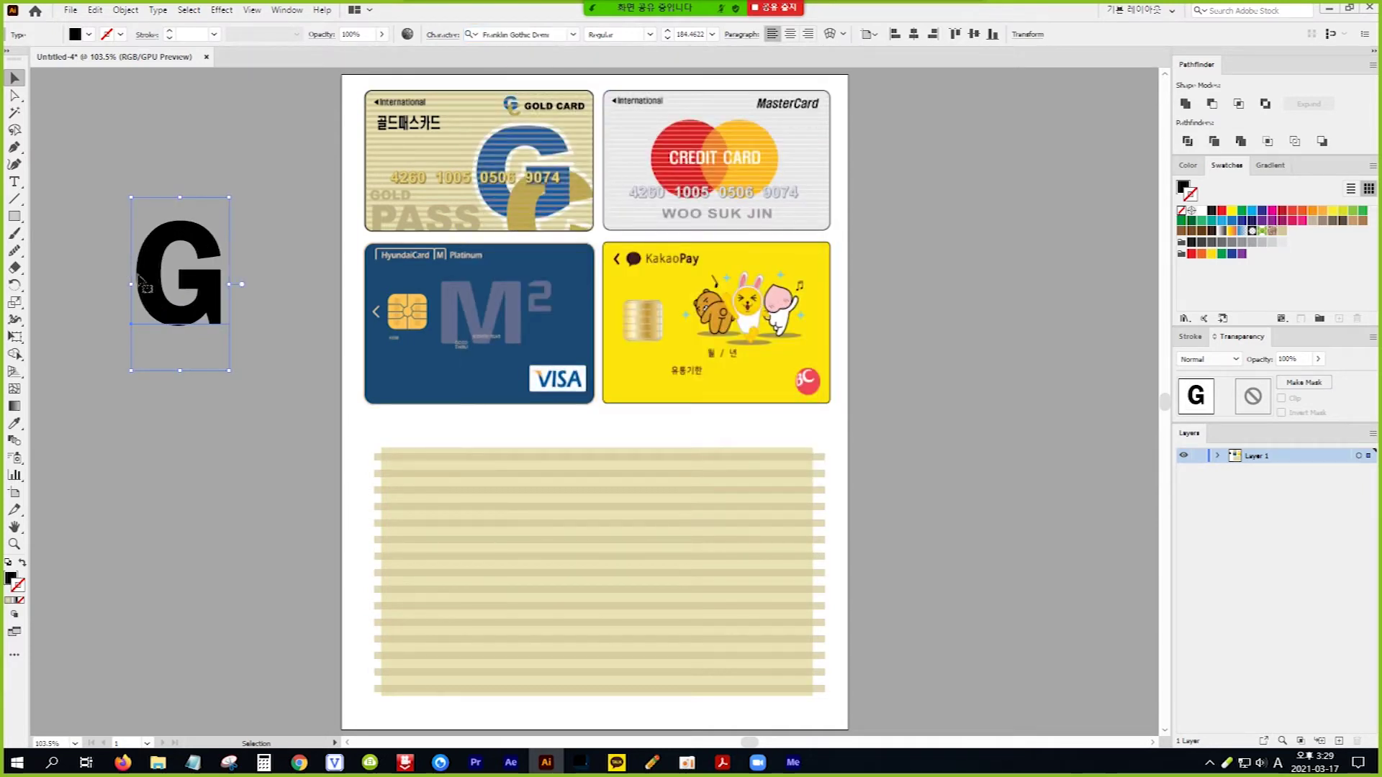
{"action": "left_click_drag", "start_coordinate": [134, 285], "coordinate": [90, 286]}
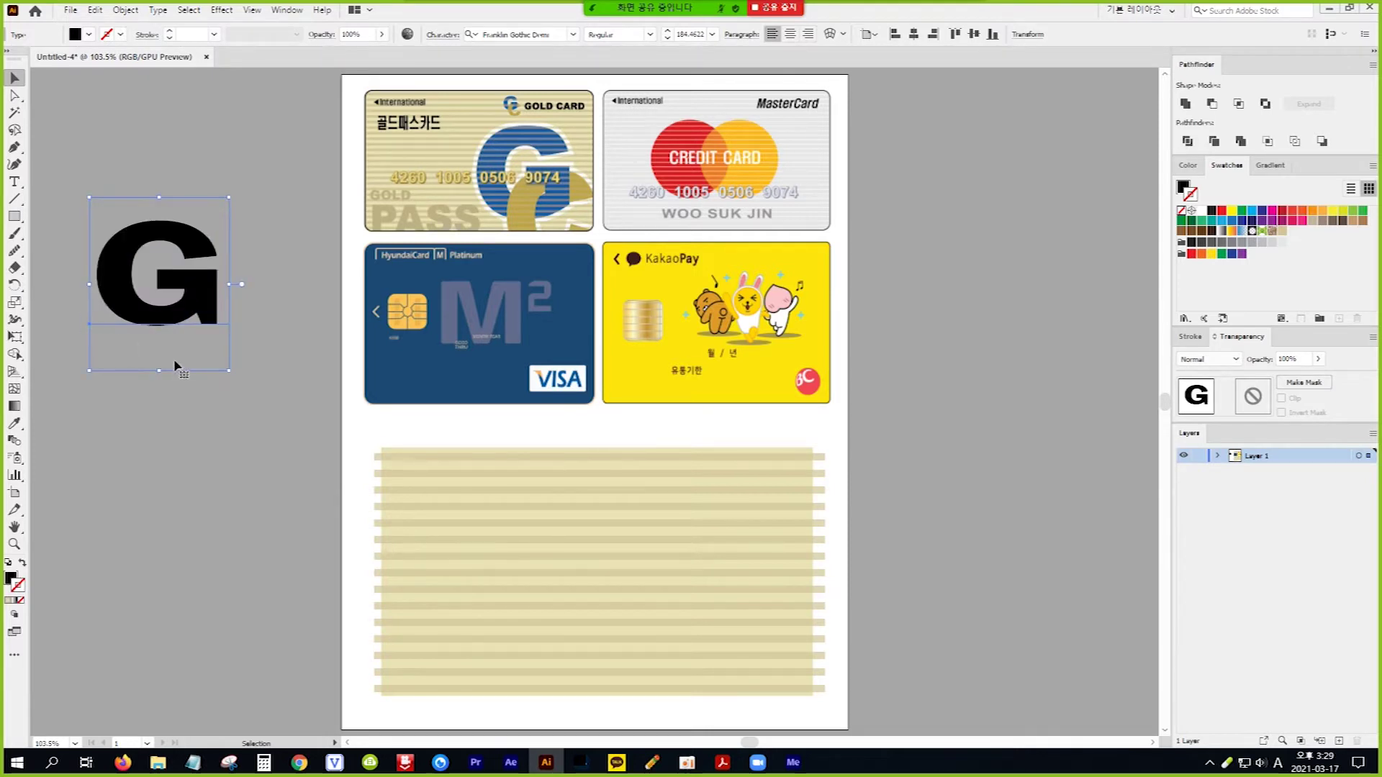
{"action": "left_click_drag", "start_coordinate": [161, 372], "coordinate": [158, 378]}
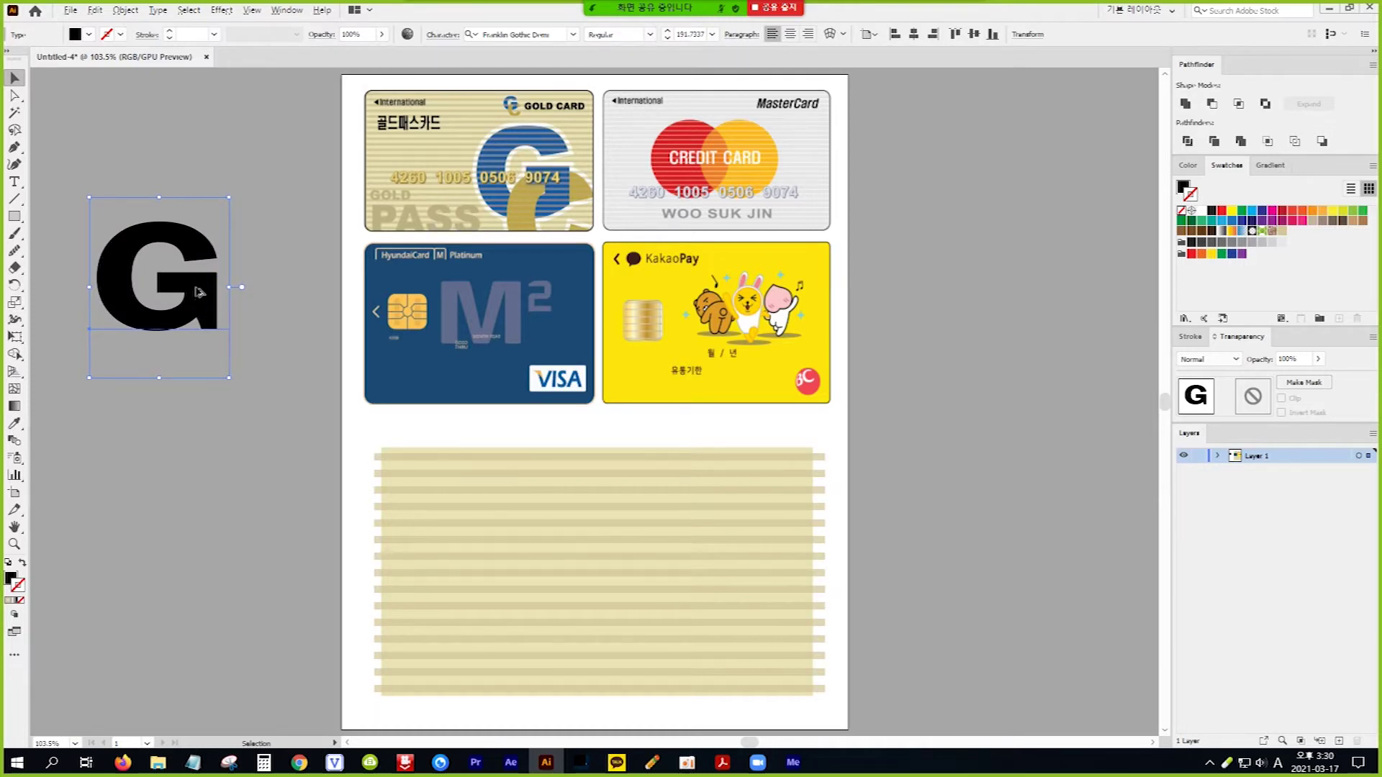
Step: Duplicate the G diagonally below the original and change the copy's text to "C"
{"action": "left_click_drag", "start_coordinate": [197, 292], "coordinate": [251, 429]}
{"action": "left_click", "coordinate": [14, 183]}
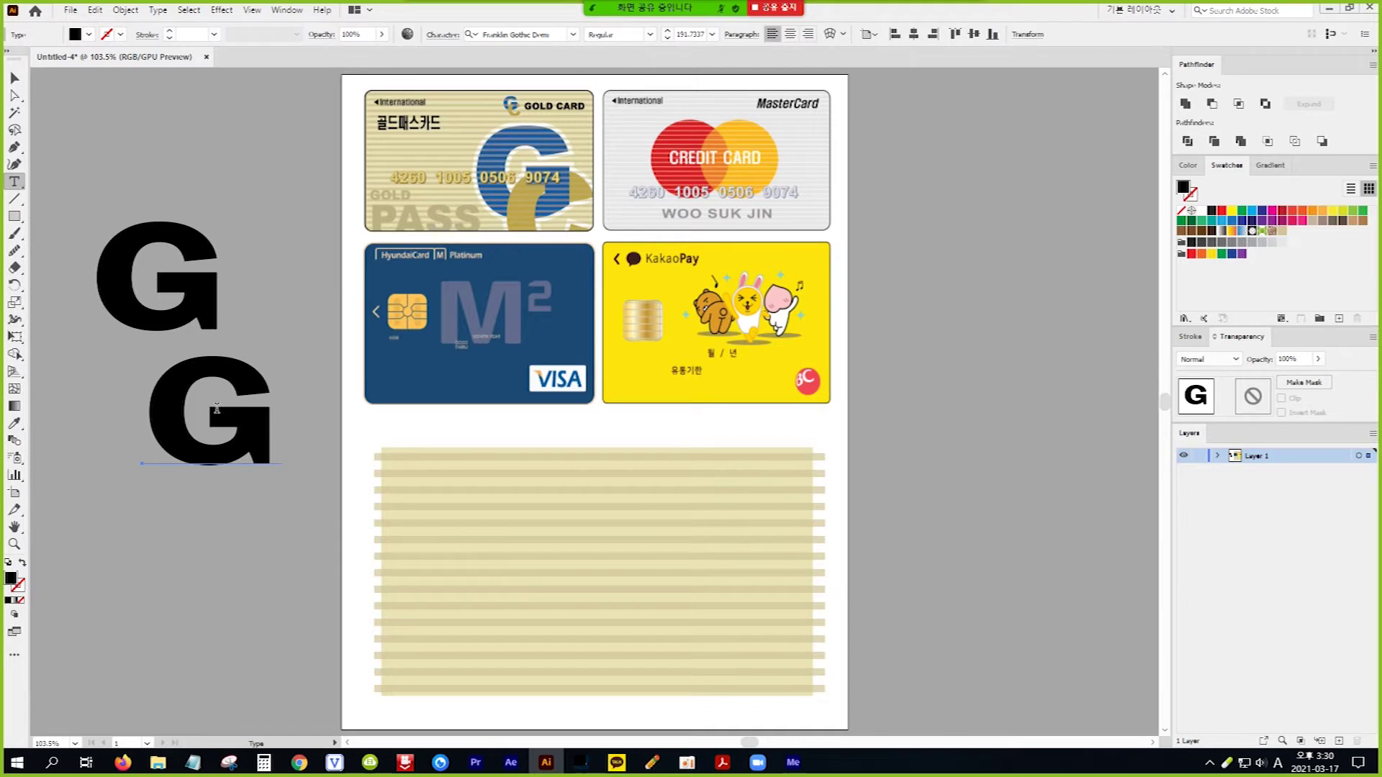
{"action": "double_click", "coordinate": [218, 409]}
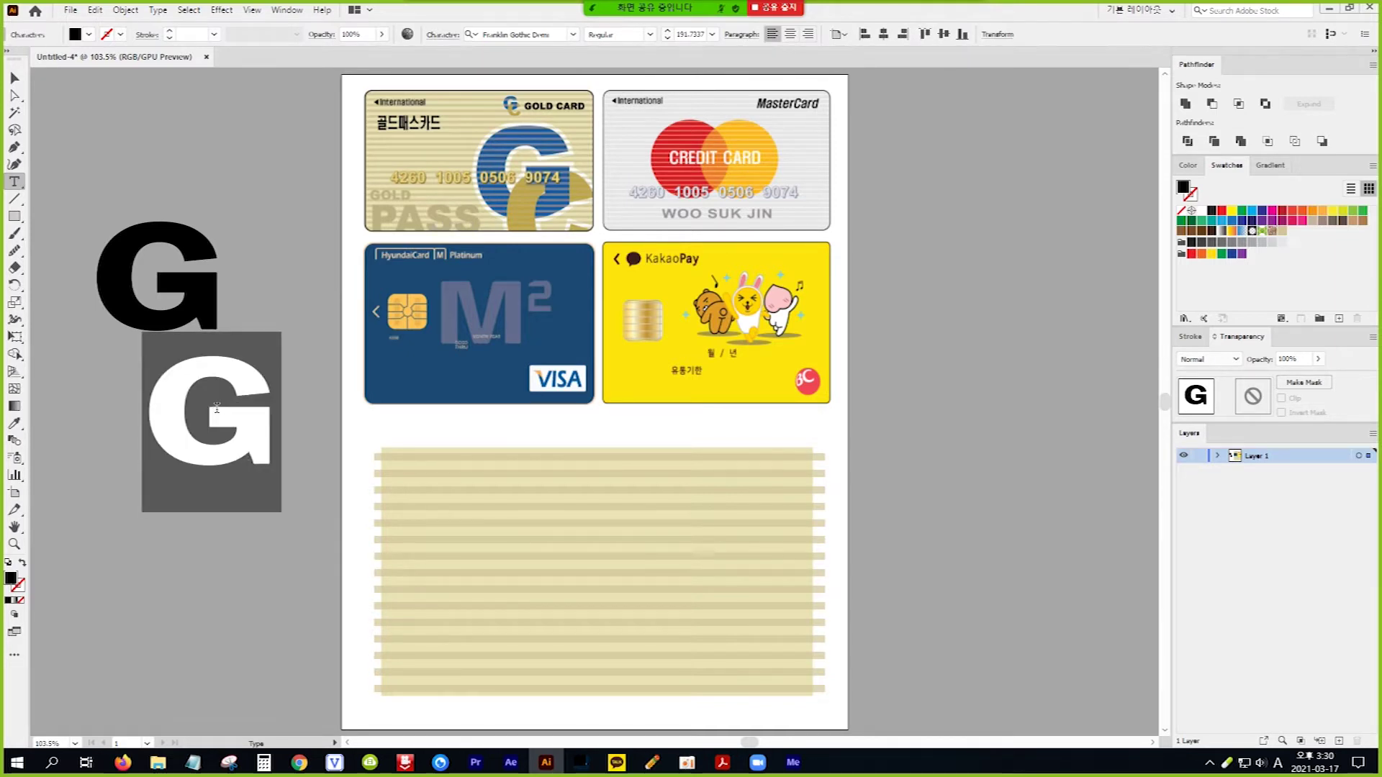
{"action": "type", "text": "C"}
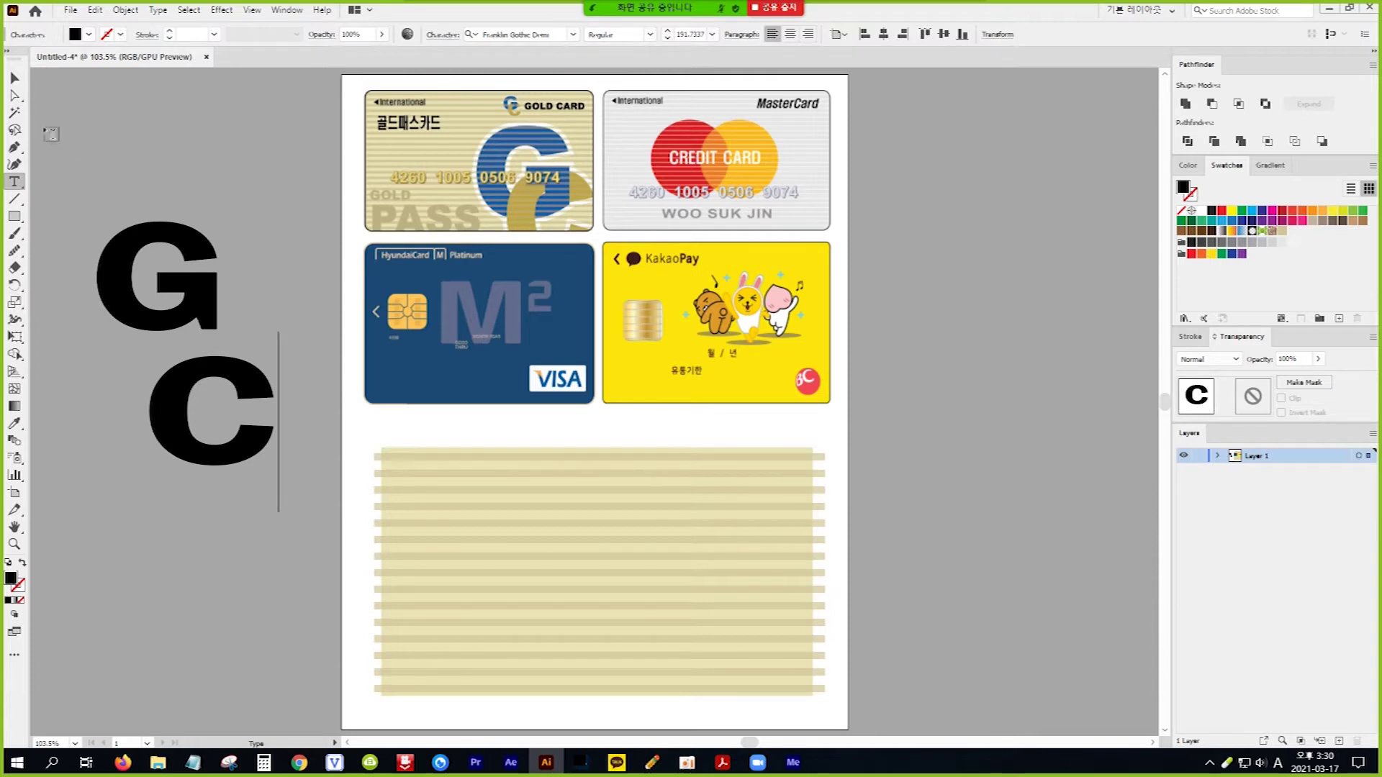
{"action": "left_click", "coordinate": [14, 79]}
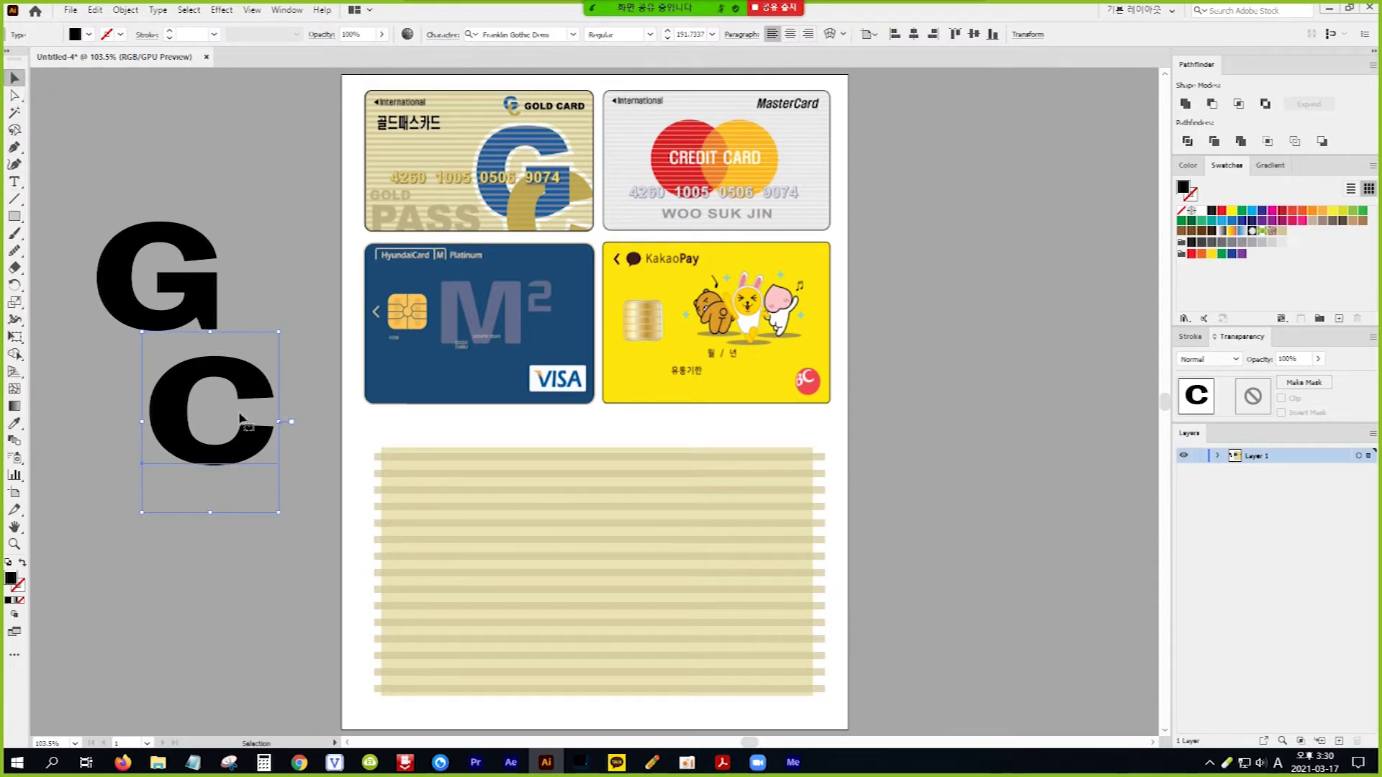
Step: Move the C over the lower part of the G and rotate it slightly counterclockwise to match the reference logo
{"action": "left_click_drag", "start_coordinate": [253, 441], "coordinate": [231, 362]}
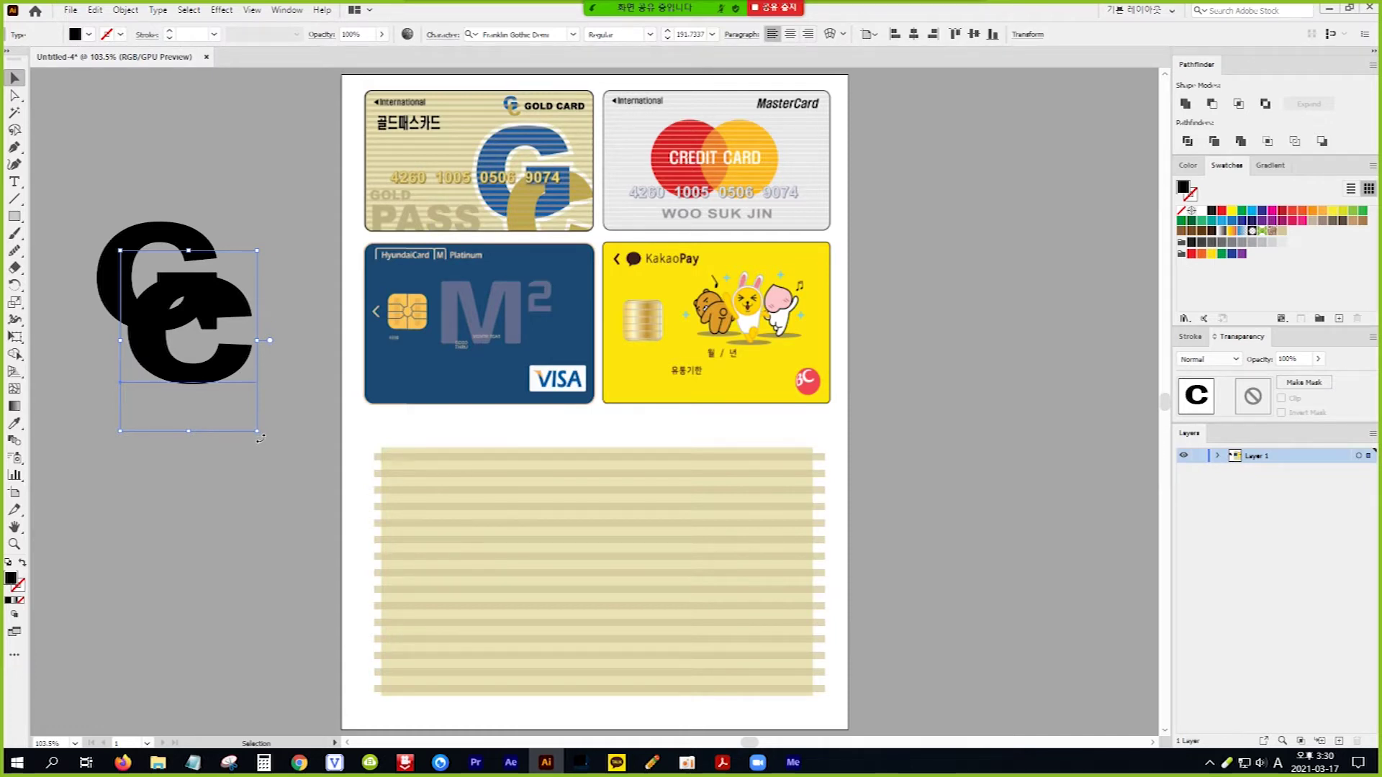
{"action": "left_click_drag", "start_coordinate": [260, 438], "coordinate": [283, 422]}
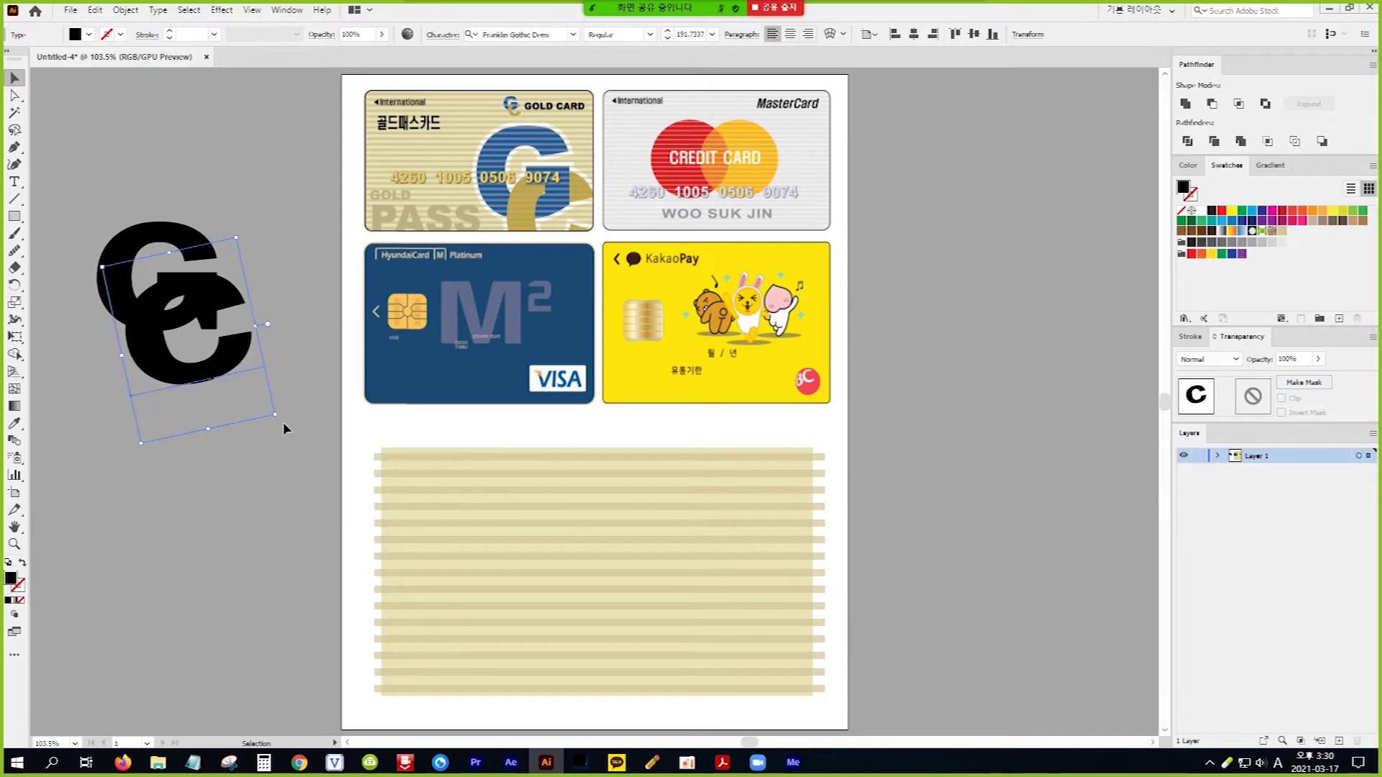
{"action": "left_click_drag", "start_coordinate": [216, 368], "coordinate": [213, 365]}
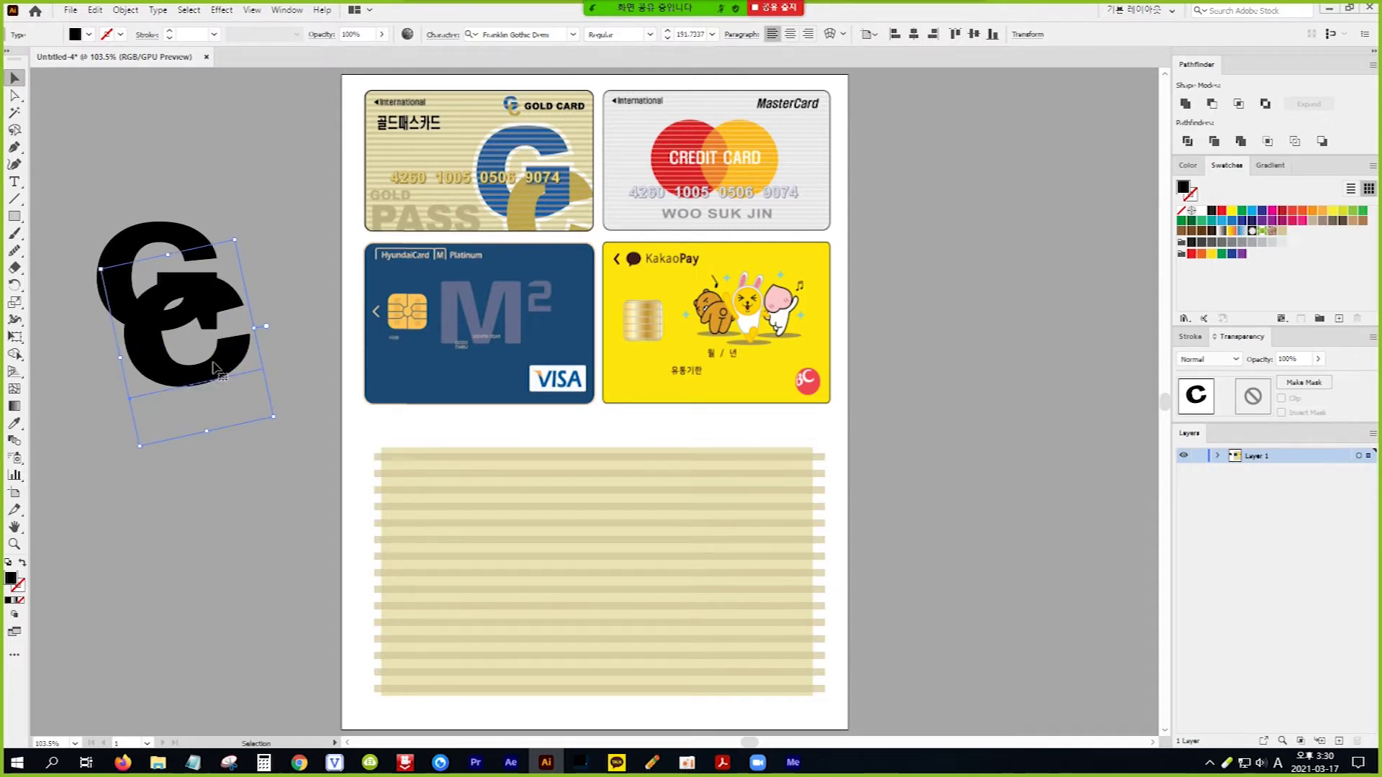
{"action": "left_click_drag", "start_coordinate": [215, 368], "coordinate": [215, 370]}
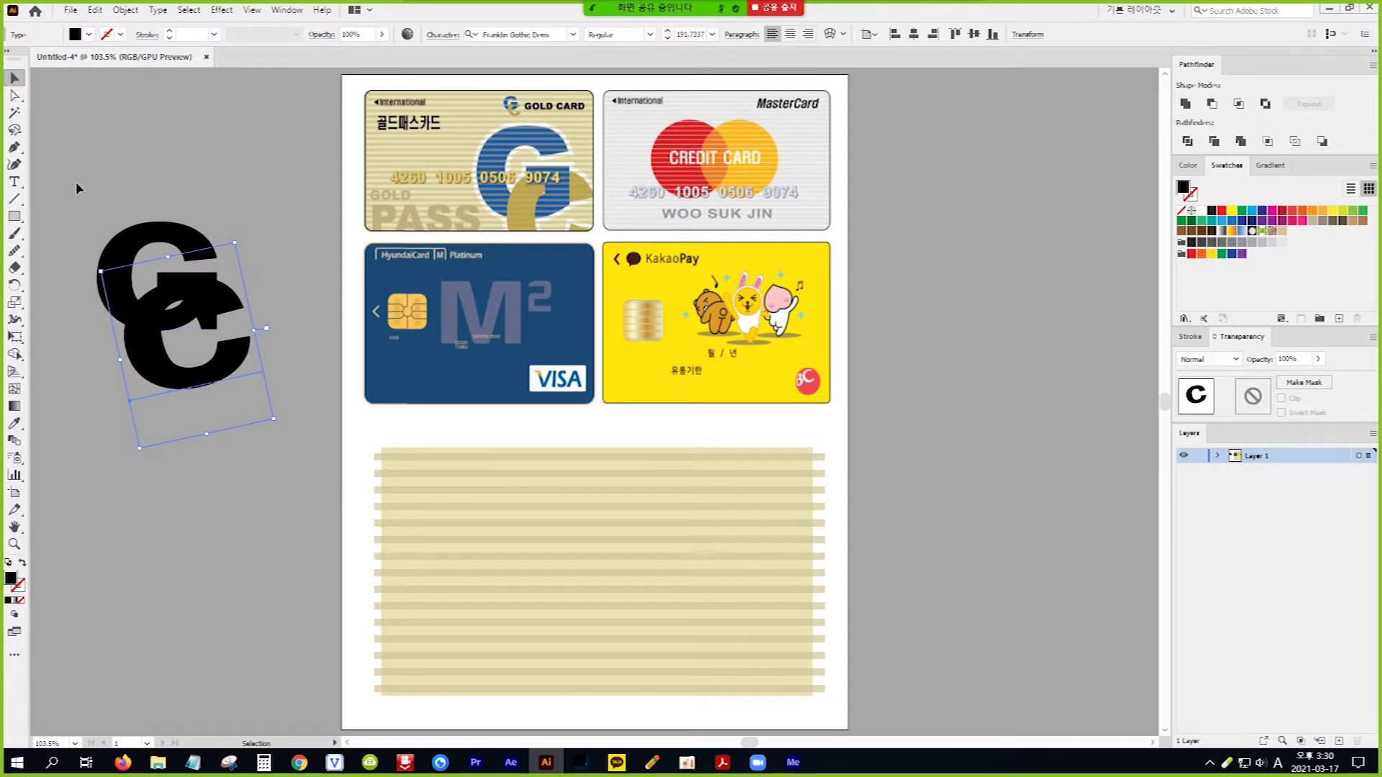
Step: Select both letters, G and C, and convert them to outlines
{"action": "key", "text": "ctrl+a"}
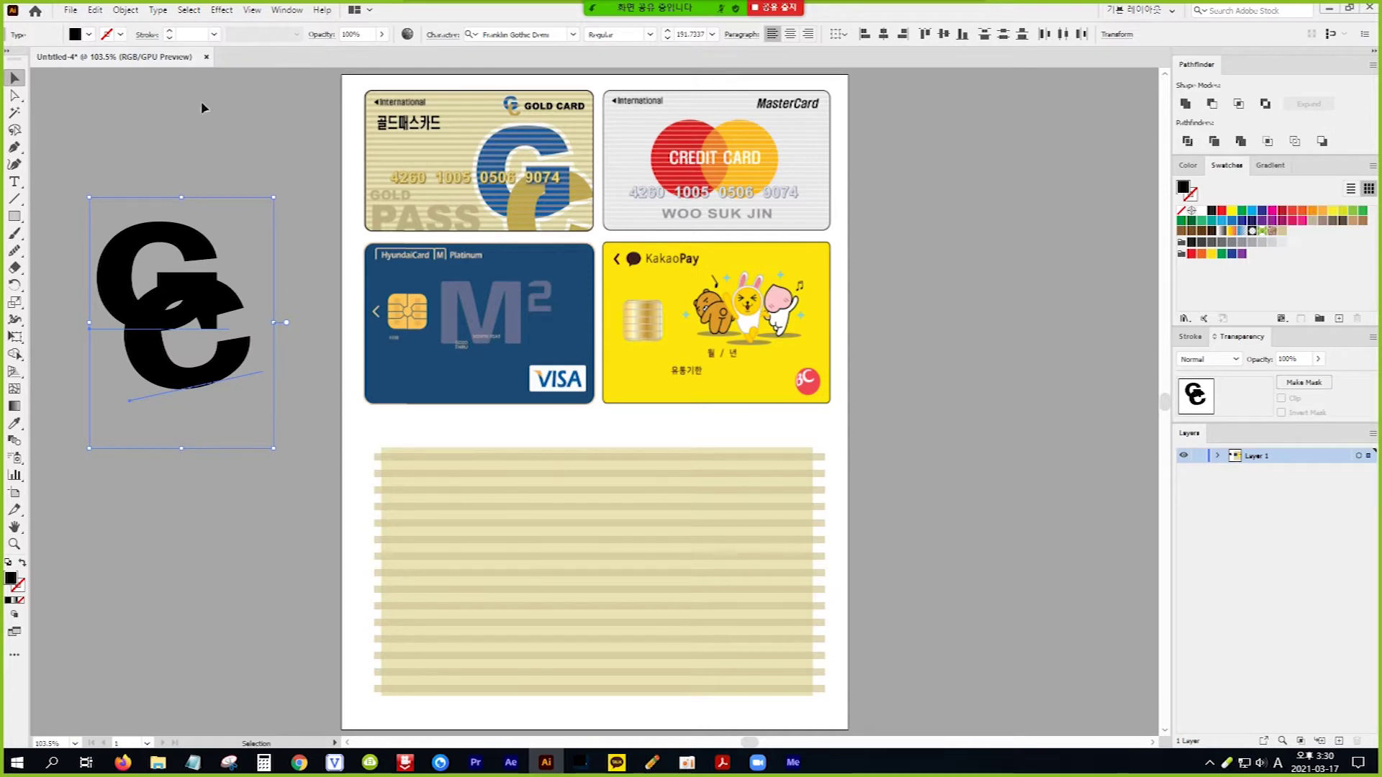
{"action": "left_click", "coordinate": [159, 10]}
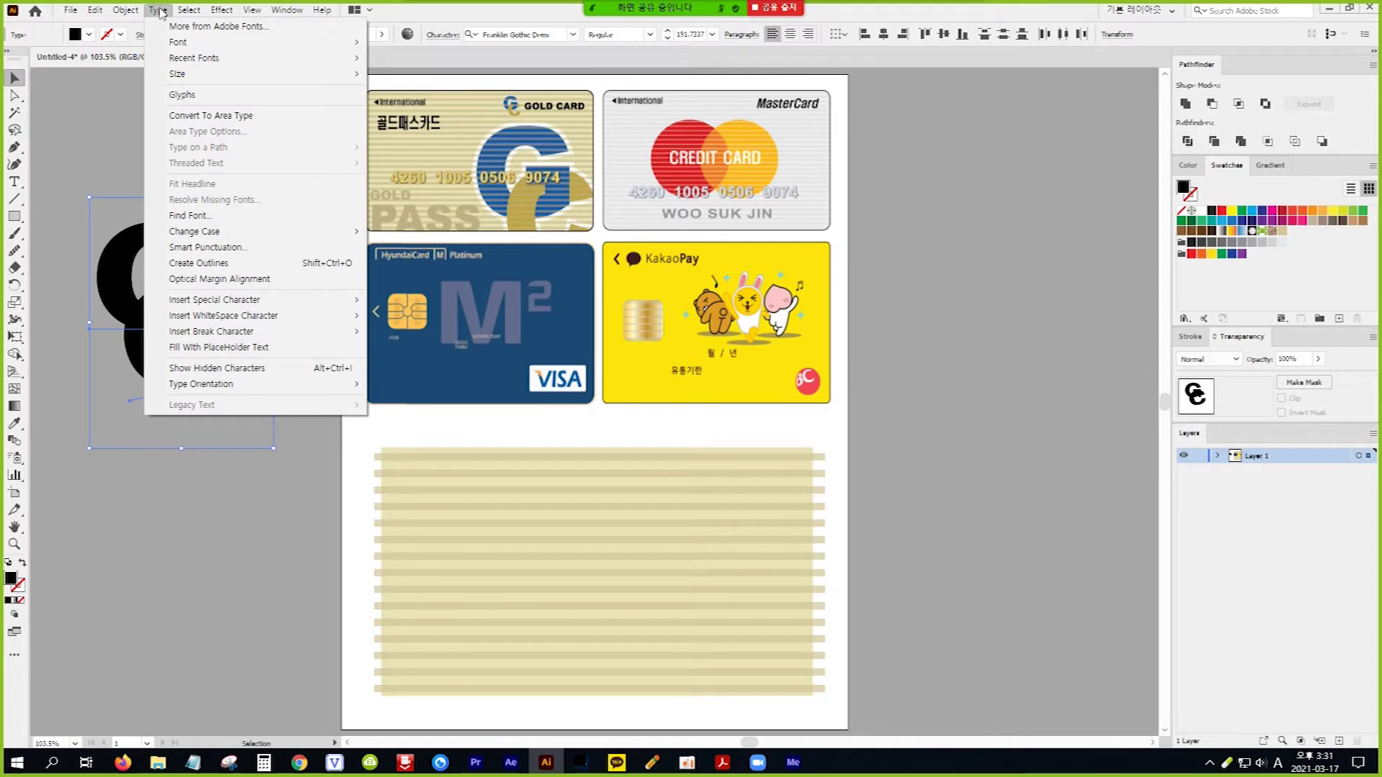
{"action": "left_click", "coordinate": [242, 264]}
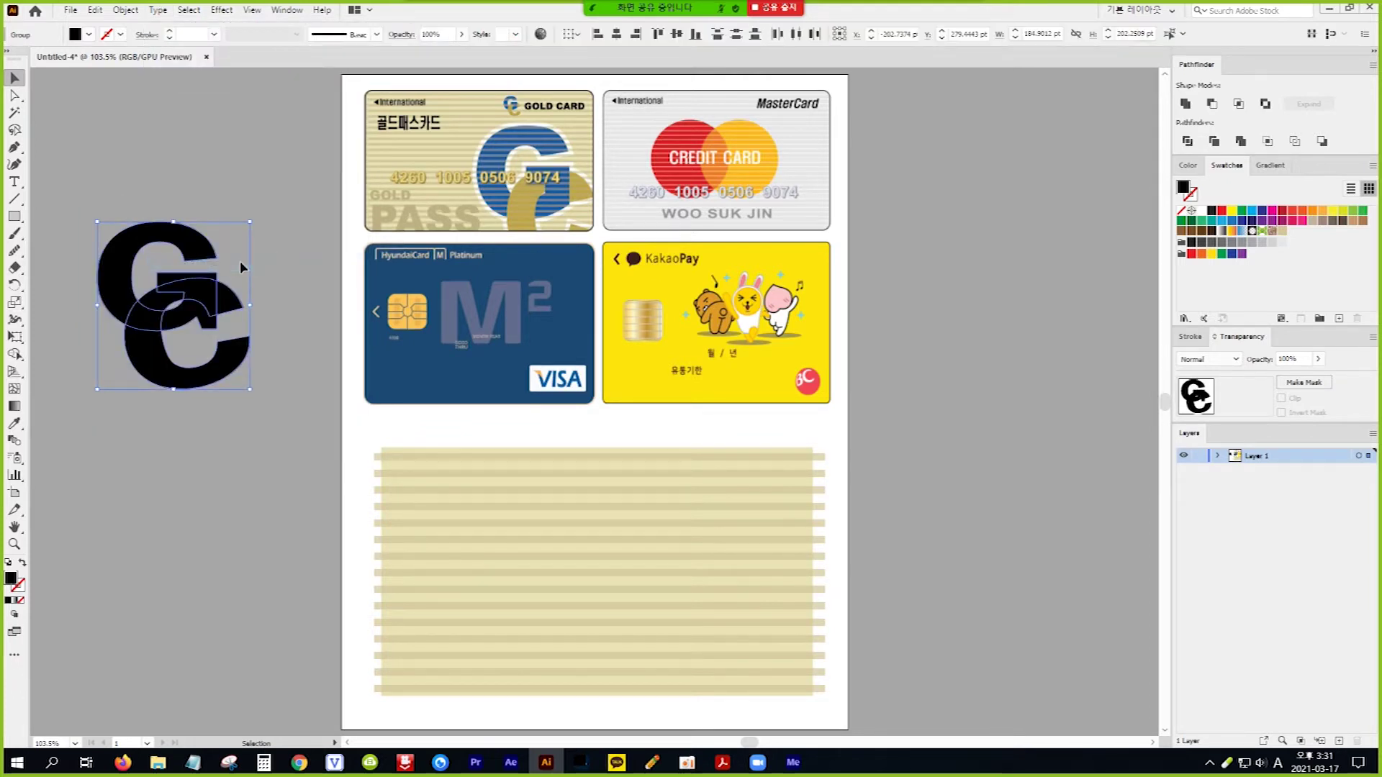
Step: Divide the overlapping G and C outlines with Pathfinder and ungroup the resulting pieces
{"action": "left_click", "coordinate": [1188, 142]}
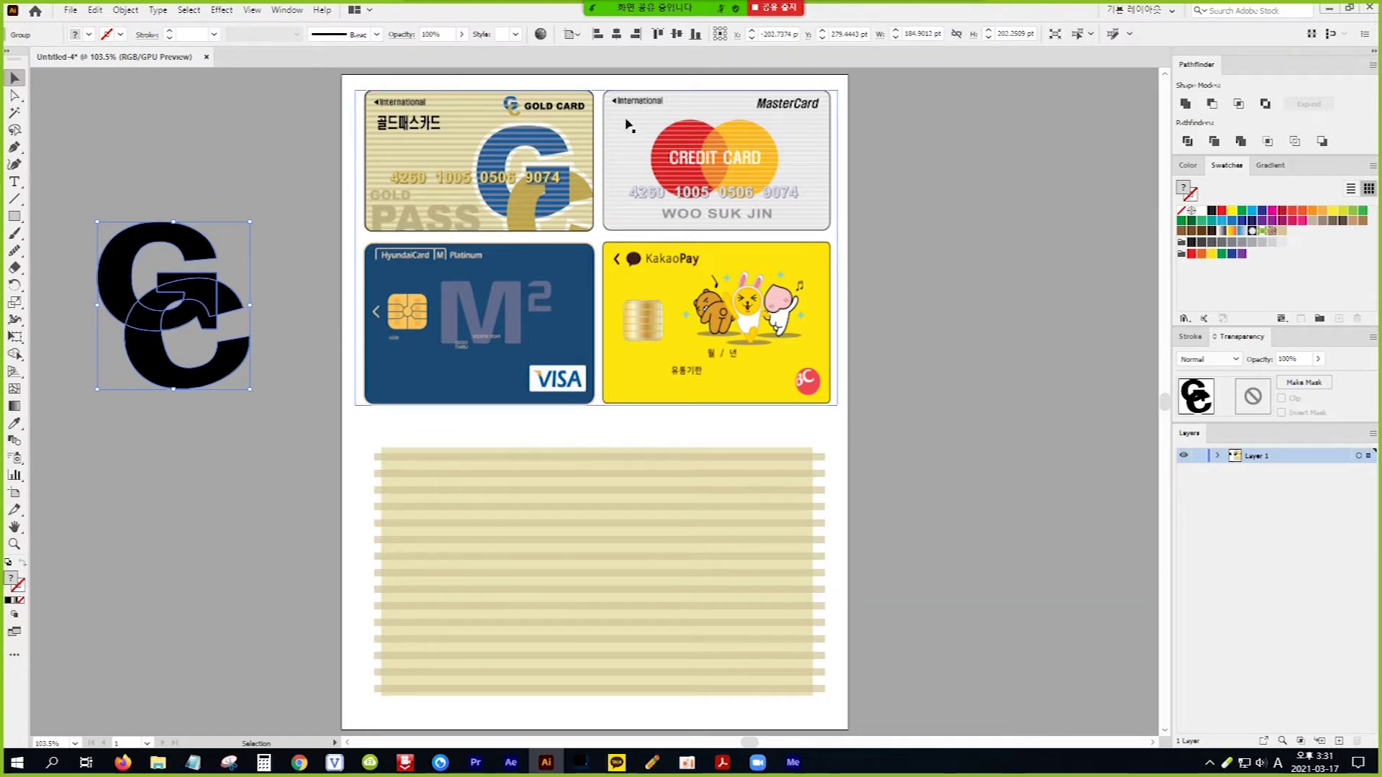
{"action": "left_click", "coordinate": [126, 10]}
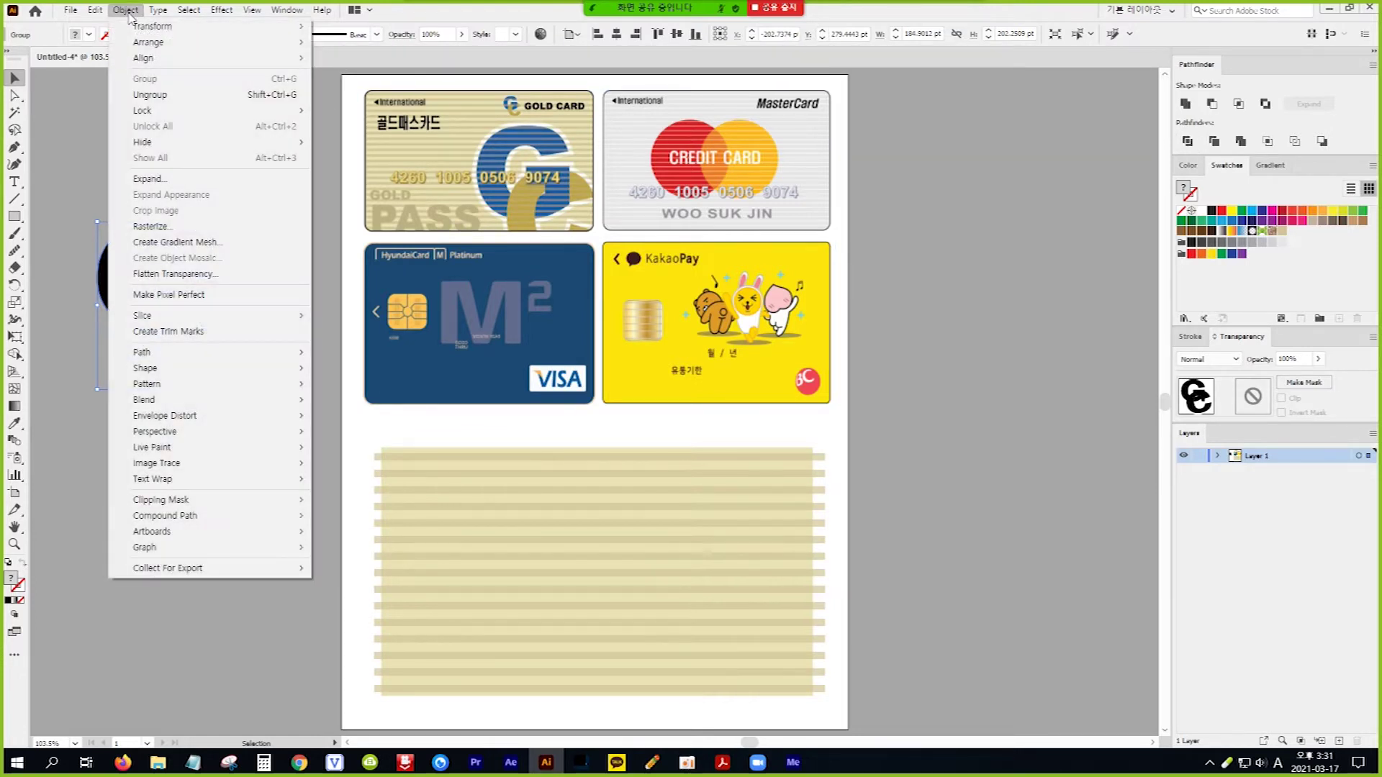
{"action": "left_click", "coordinate": [172, 102]}
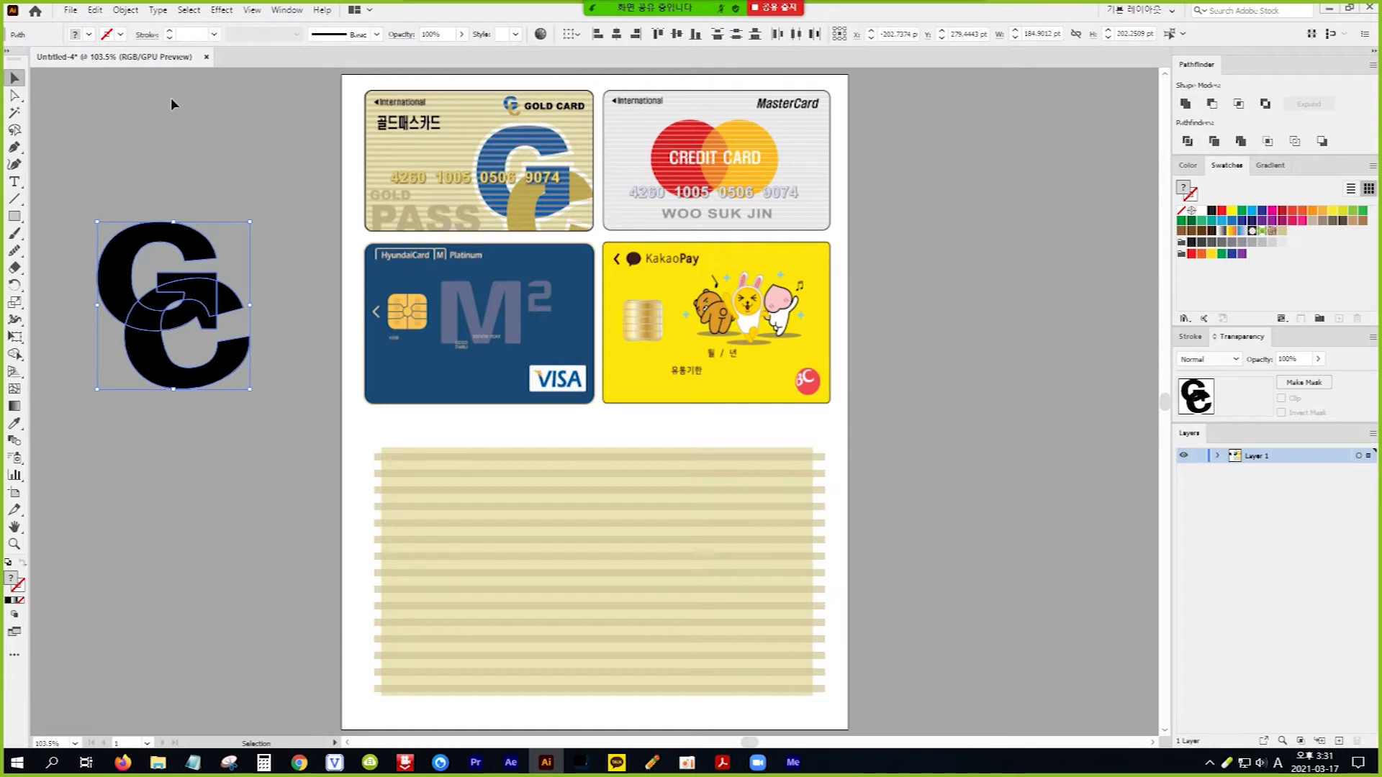
{"action": "left_click", "coordinate": [298, 176]}
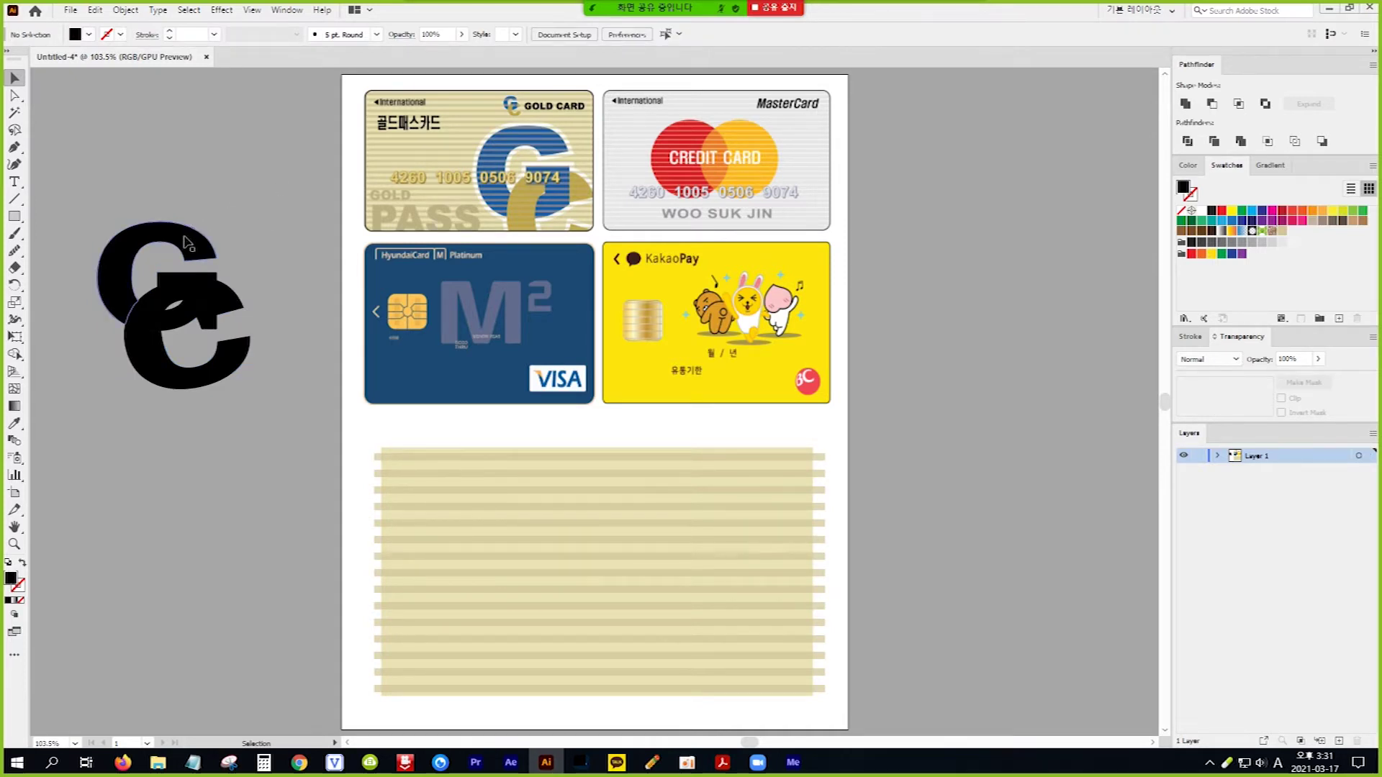
Step: Fill the large curved piece of the G with the blue sampled from the reference gold card's logo
{"action": "left_click", "coordinate": [186, 242]}
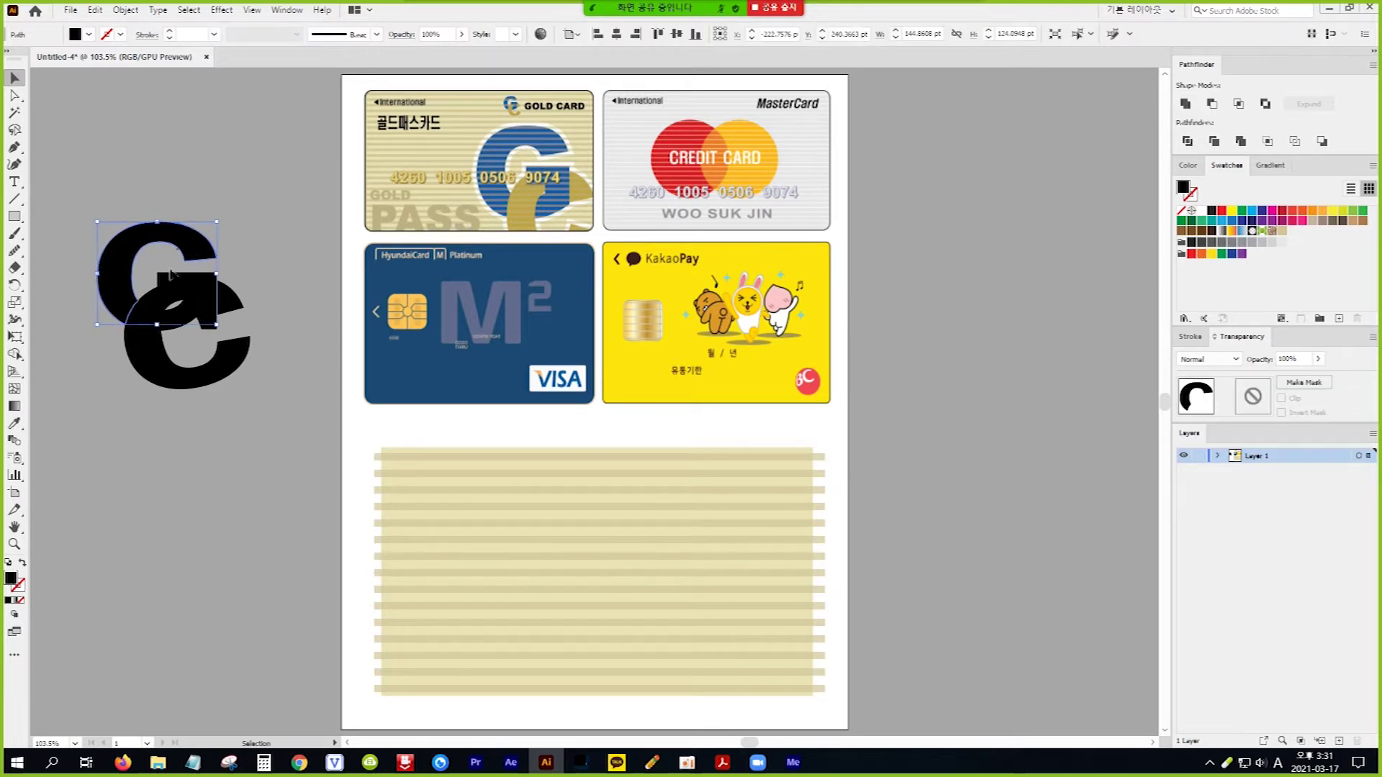
{"action": "left_click", "coordinate": [14, 423]}
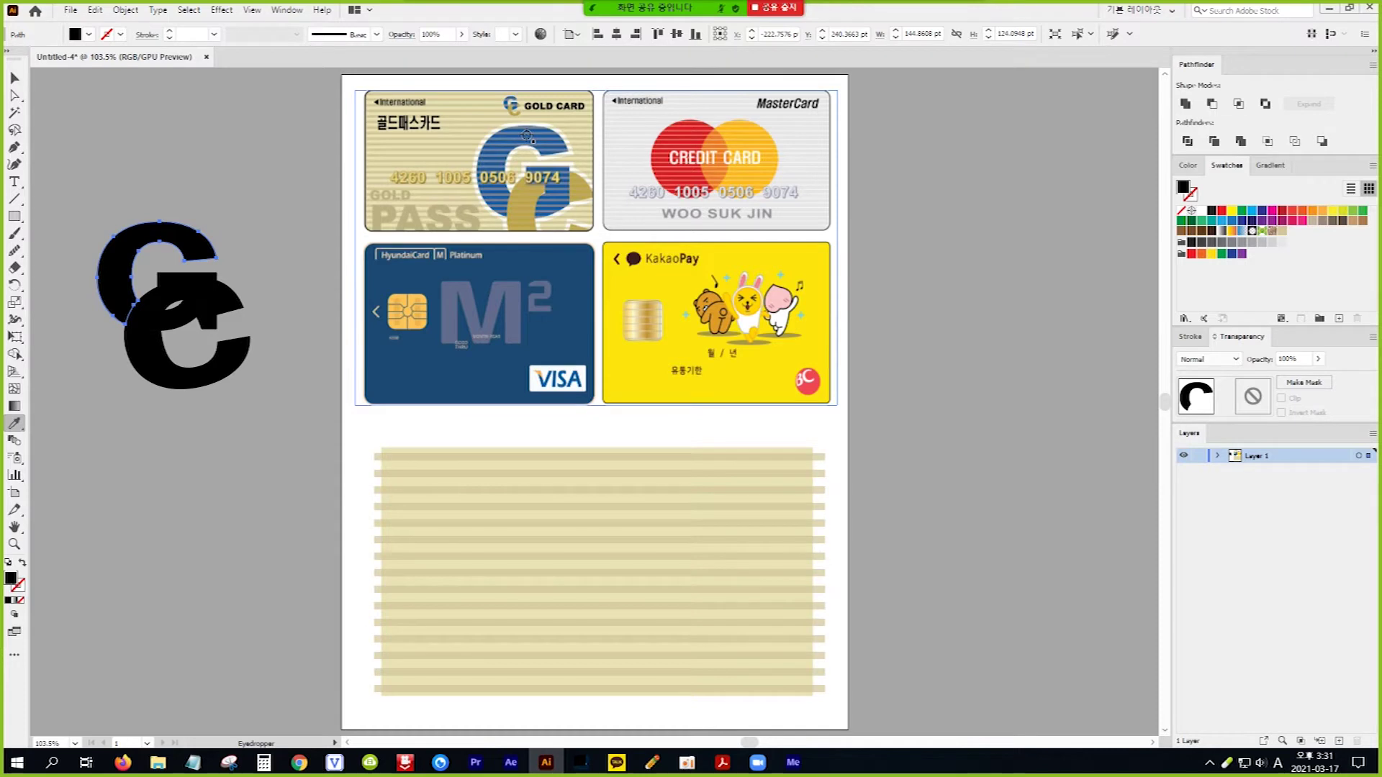
{"action": "left_click", "coordinate": [527, 136]}
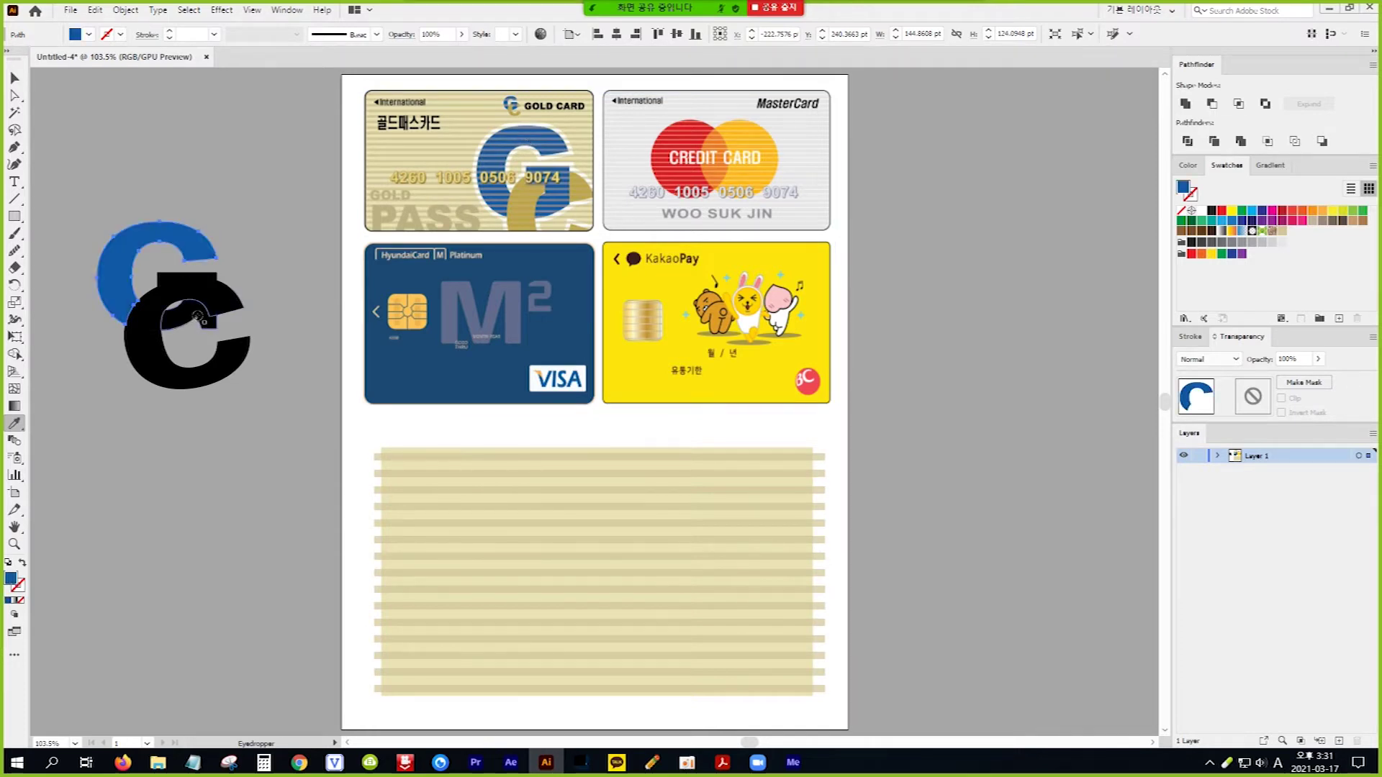
{"action": "left_click", "coordinate": [15, 77]}
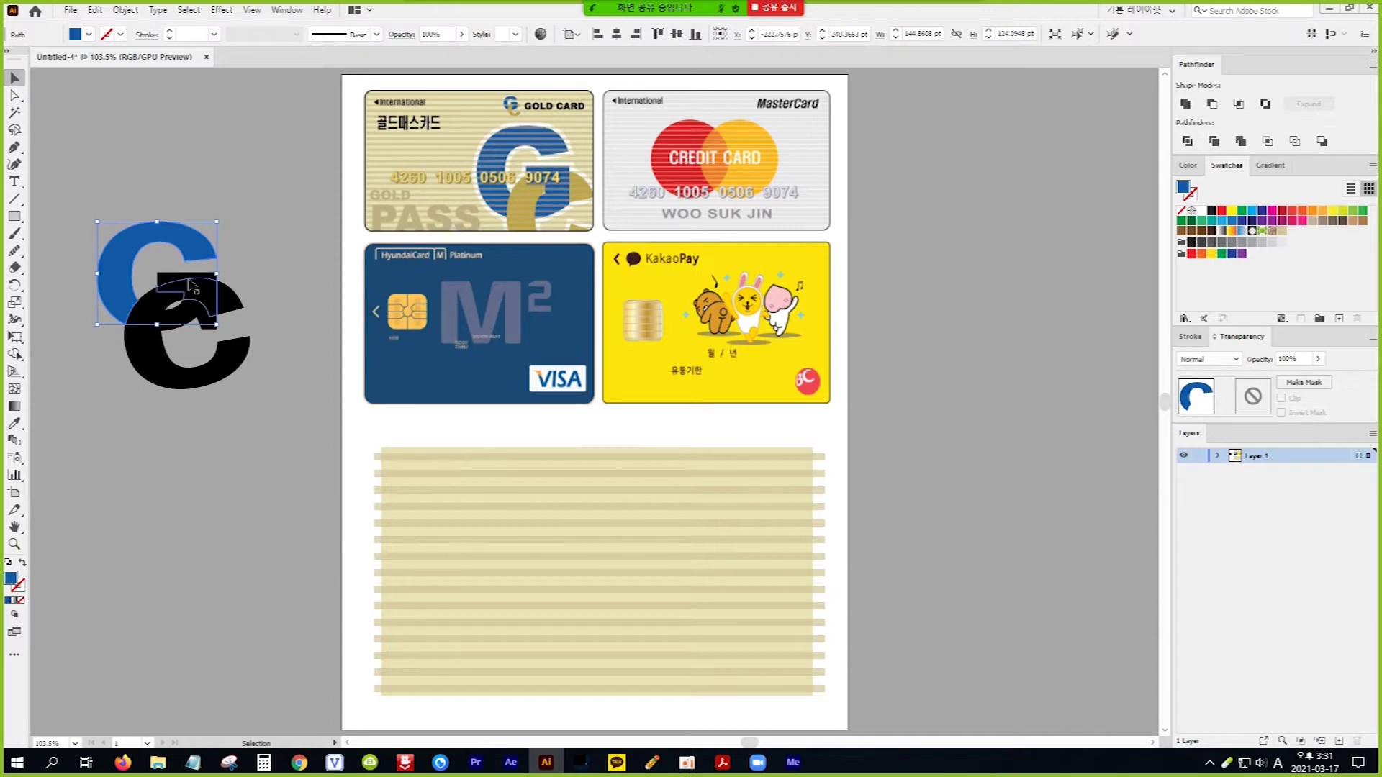
Step: Fill the thin top piece of the G's crossbar with the blue sampled from the G's curved piece
{"action": "left_click", "coordinate": [180, 282]}
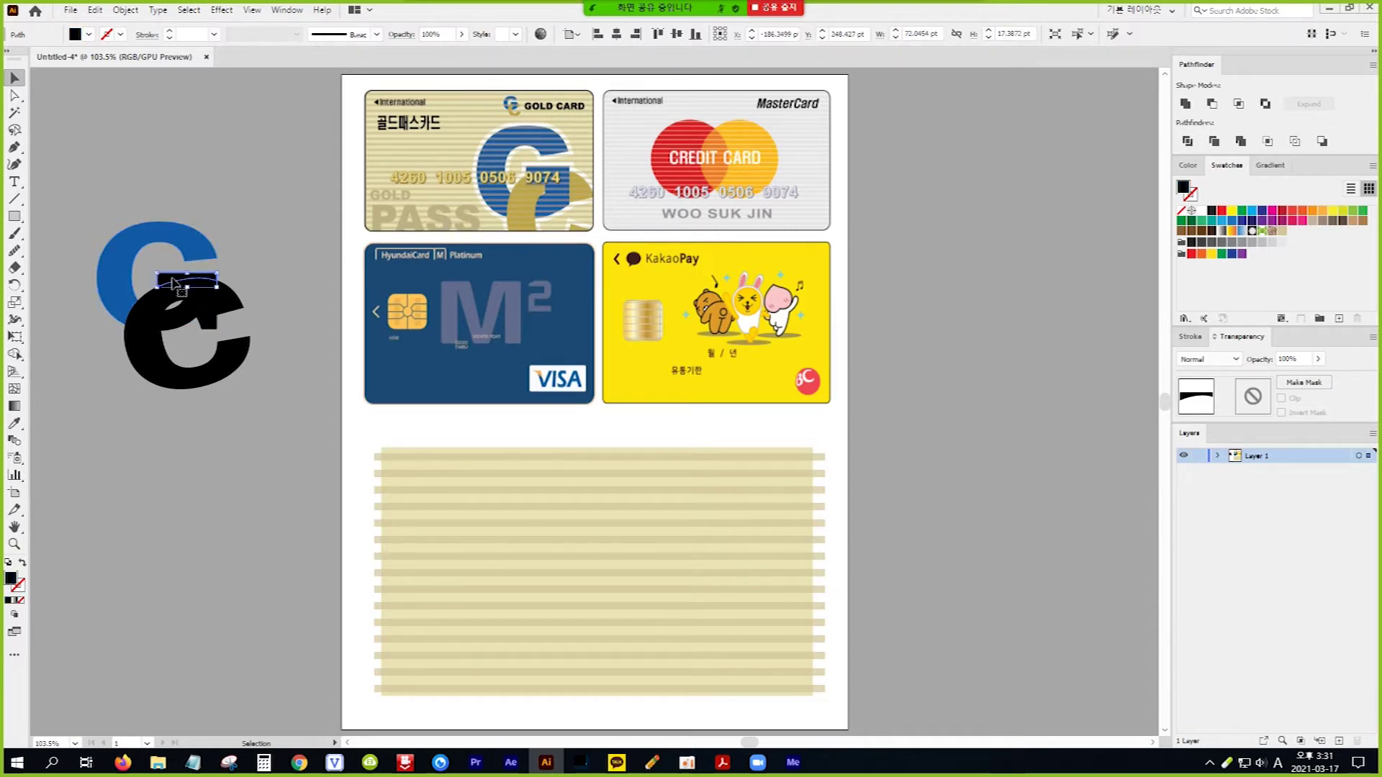
{"action": "key", "text": "i"}
{"action": "left_click", "coordinate": [105, 262]}
{"action": "left_click", "coordinate": [15, 78]}
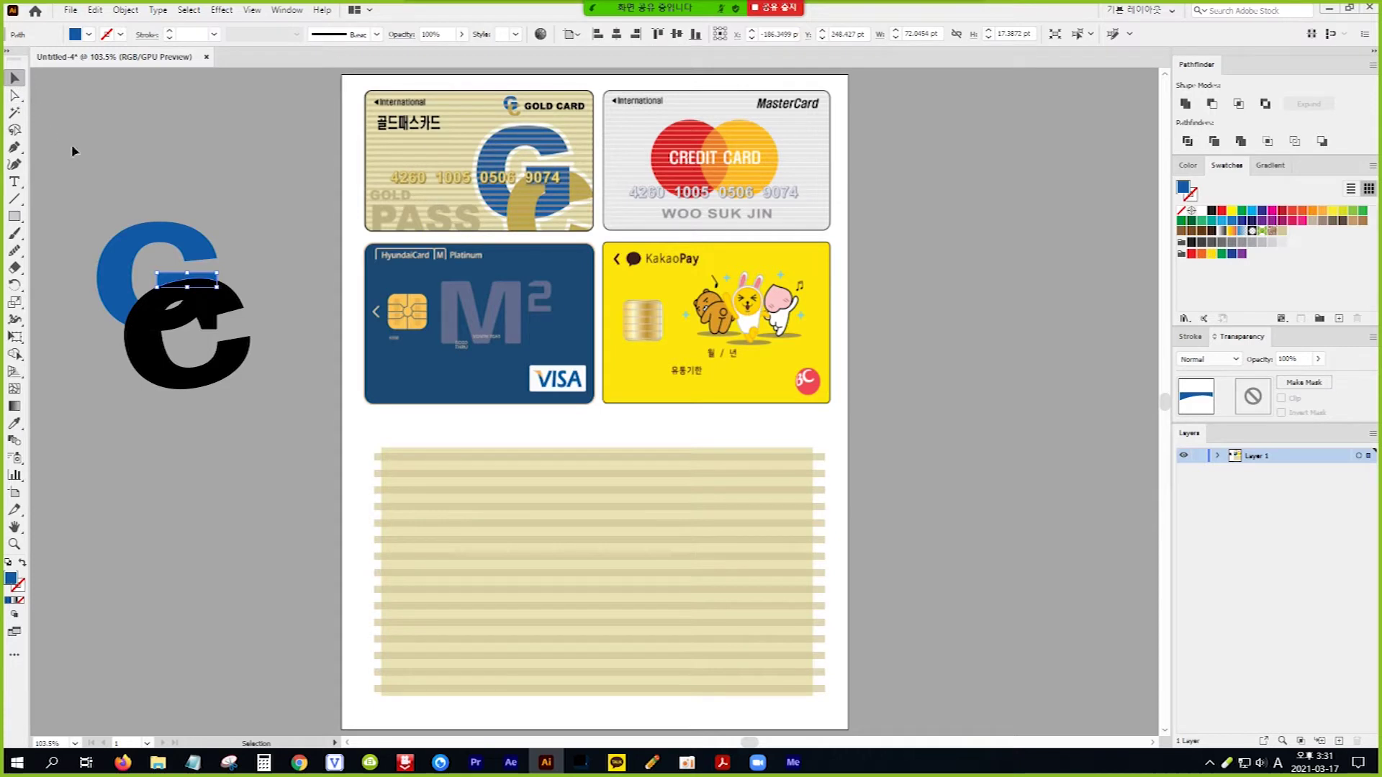
Step: Fill the two remaining black pieces of the G's crossbar with the blue sampled from the G's curved piece
{"action": "left_click", "coordinate": [208, 306]}
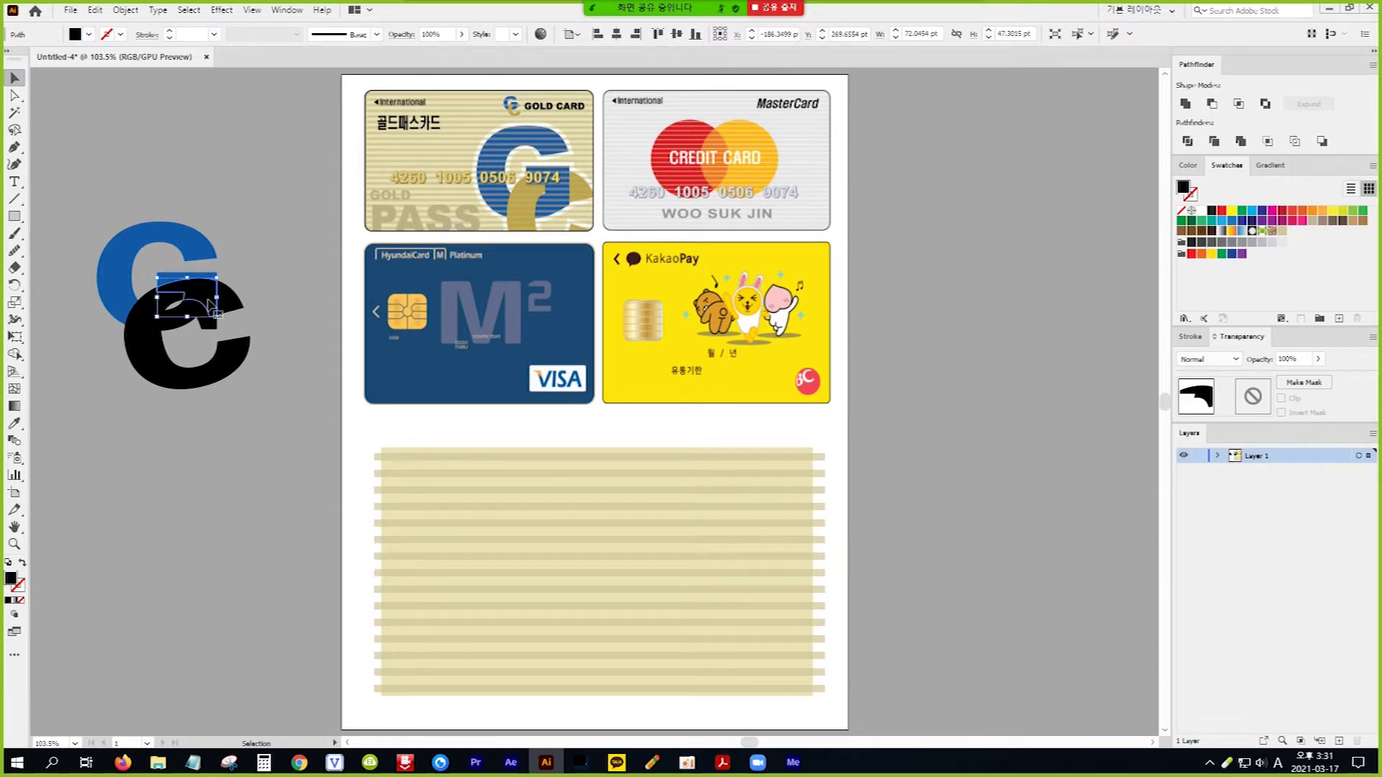
{"action": "left_click", "coordinate": [175, 326], "text": "shift"}
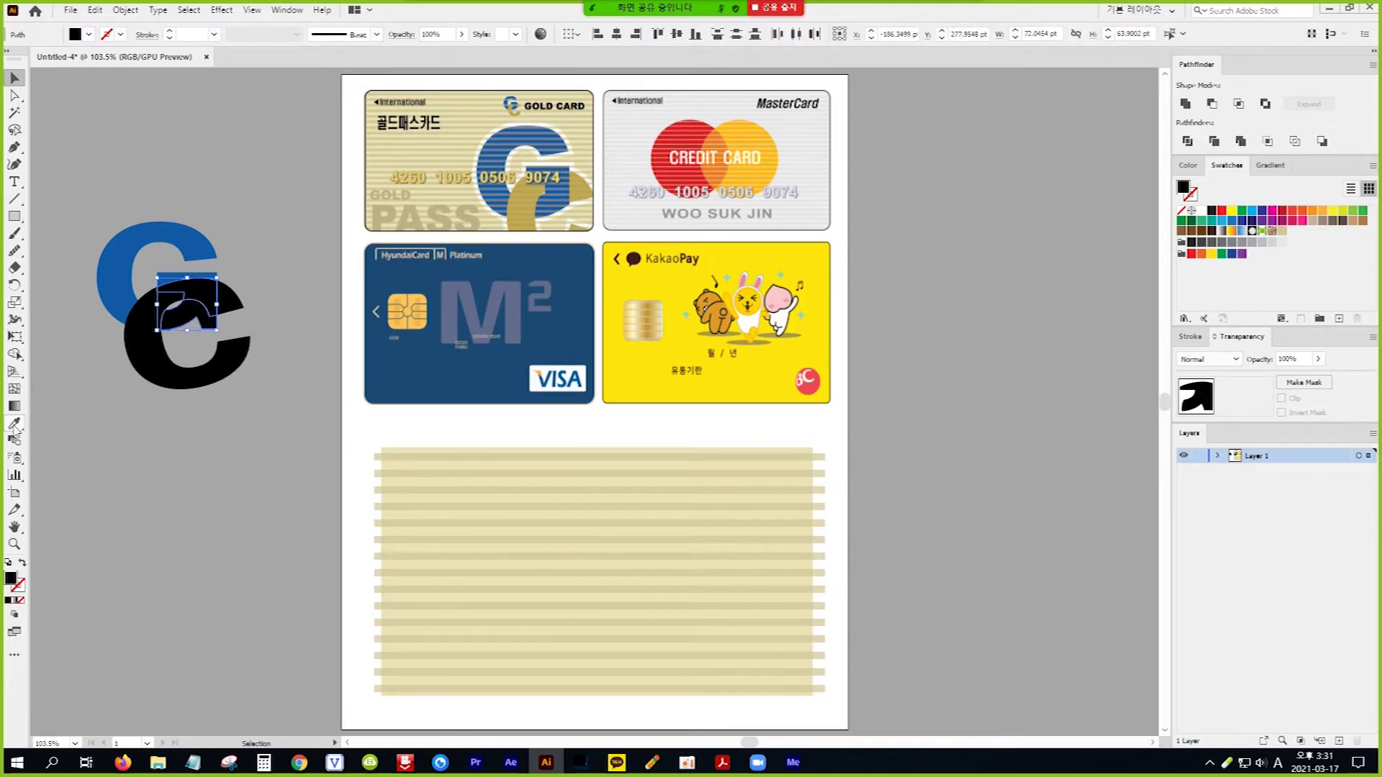
{"action": "left_click", "coordinate": [14, 424]}
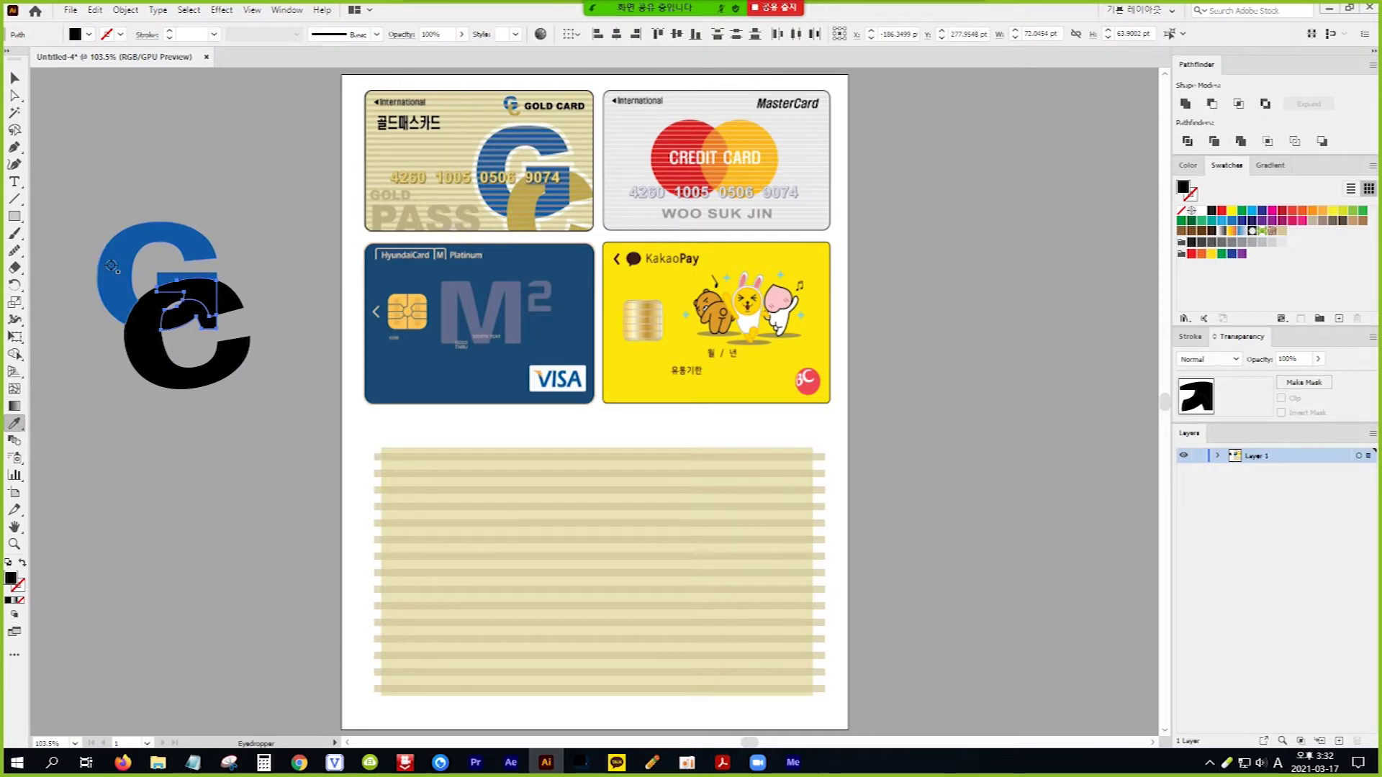
{"action": "left_click", "coordinate": [111, 266]}
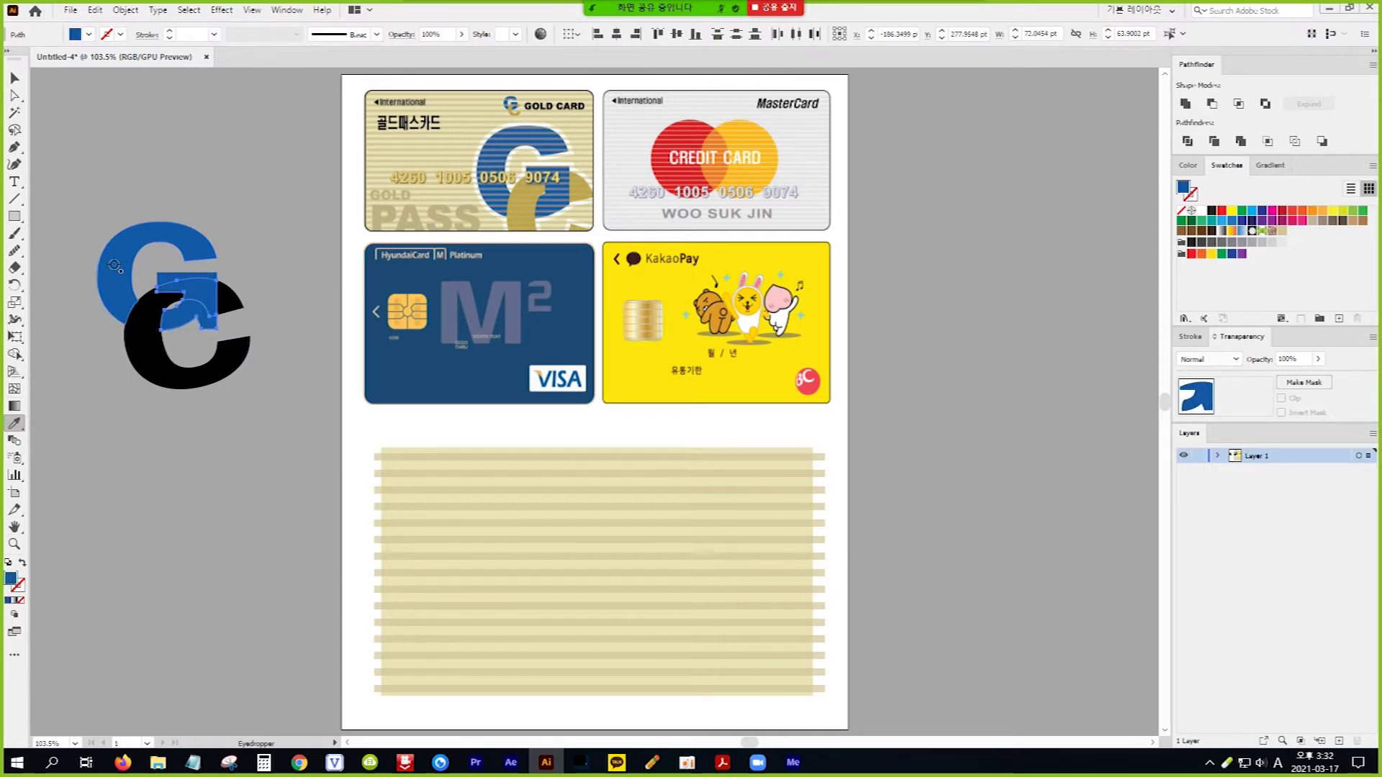
Step: Select all the blue pieces of the G and unite them into one shape with Pathfinder
{"action": "left_click", "coordinate": [15, 79]}
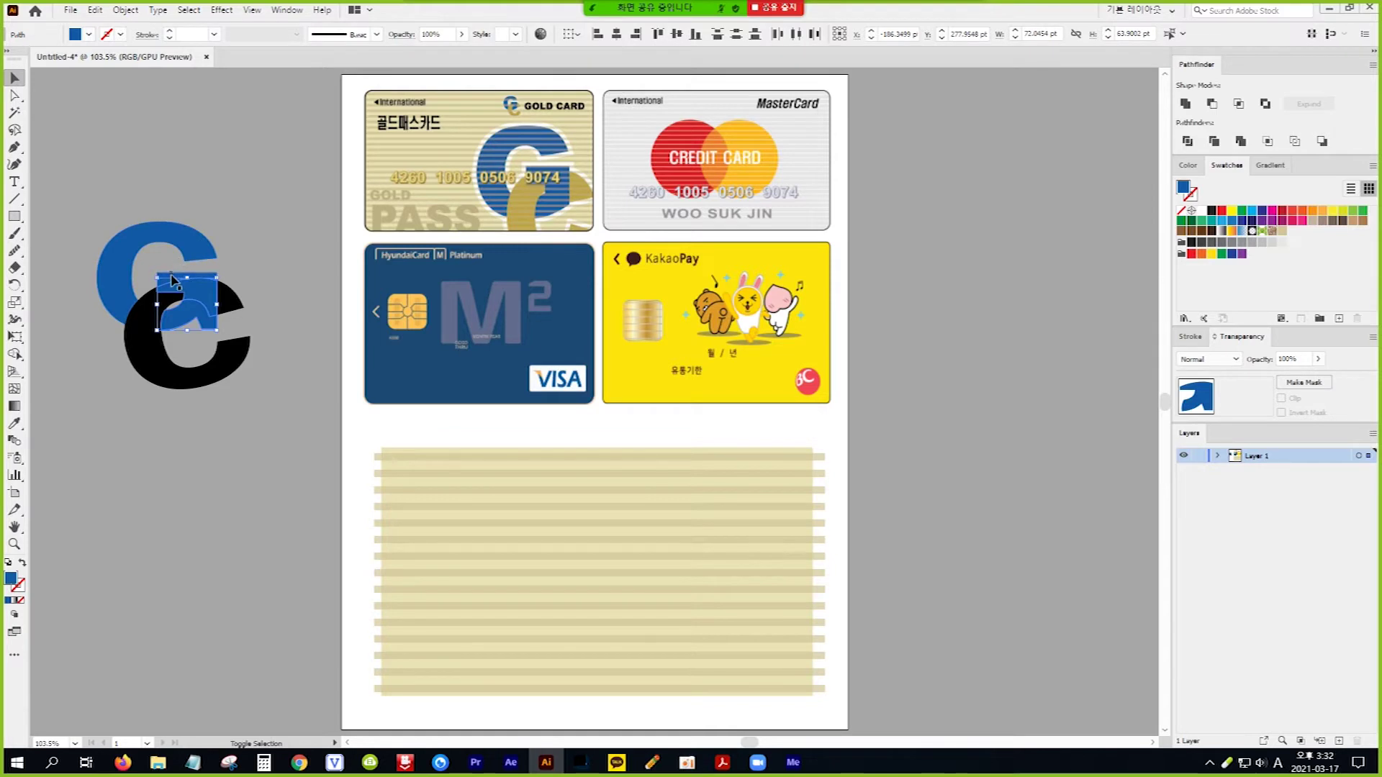
{"action": "left_click", "coordinate": [194, 252], "text": "shift"}
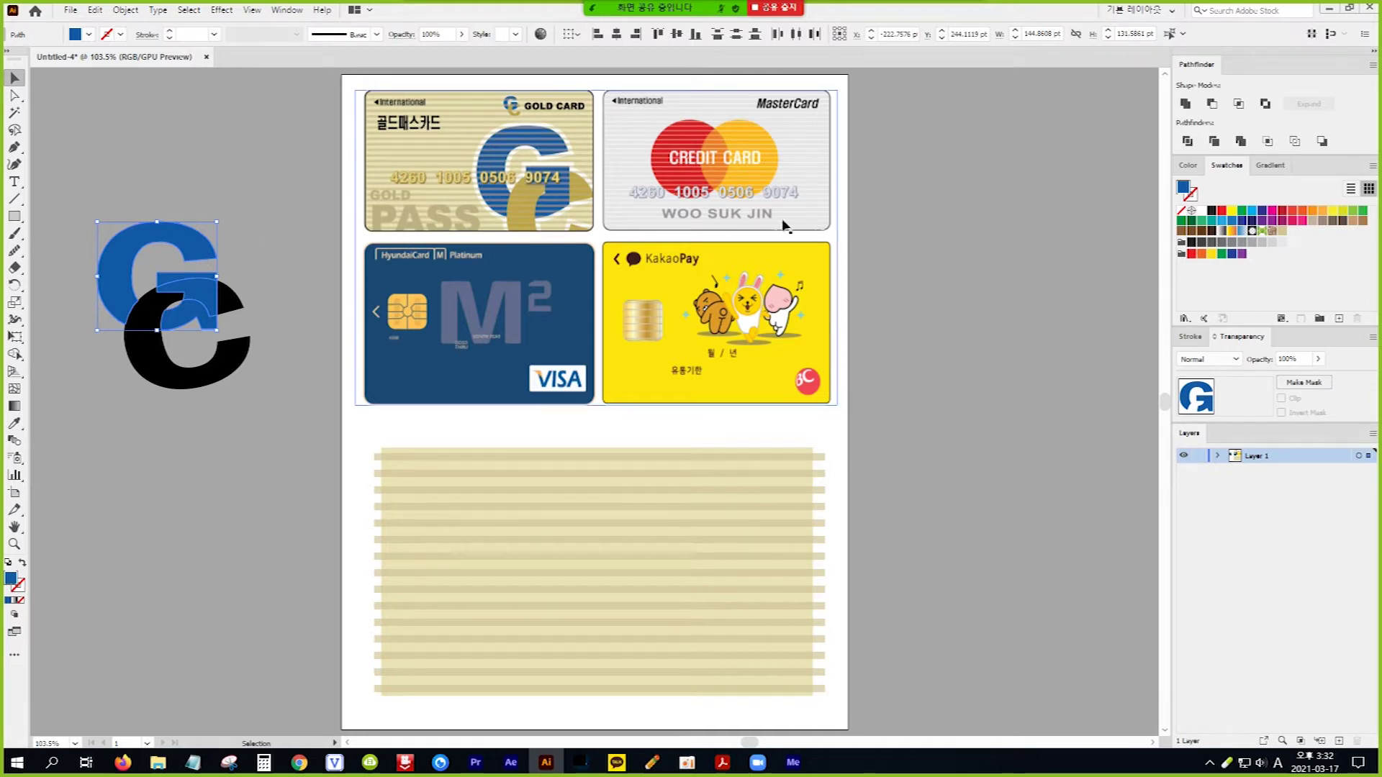
{"action": "left_click", "coordinate": [1186, 104]}
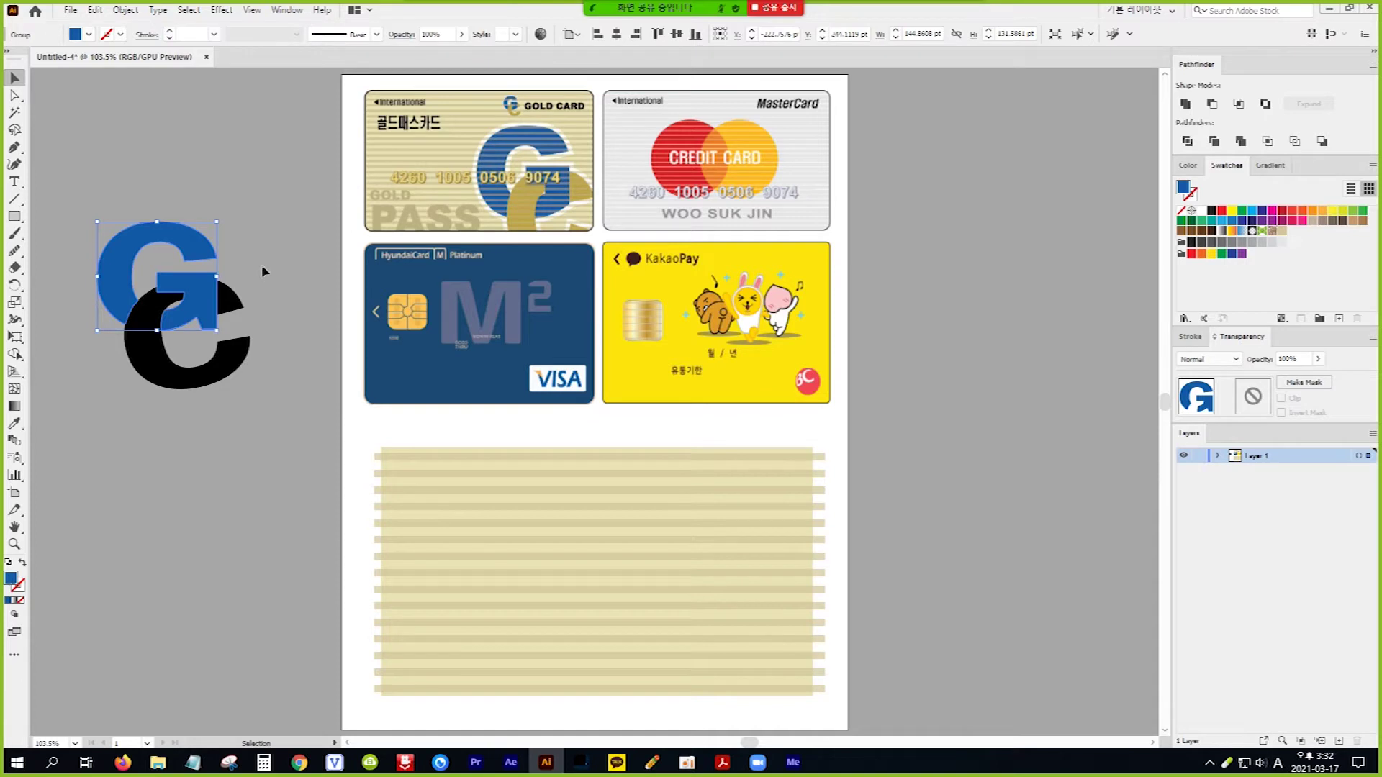
Step: Fill the C's small pointed upper tip with the gold sampled from the reference gold card's logo
{"action": "left_click", "coordinate": [238, 306]}
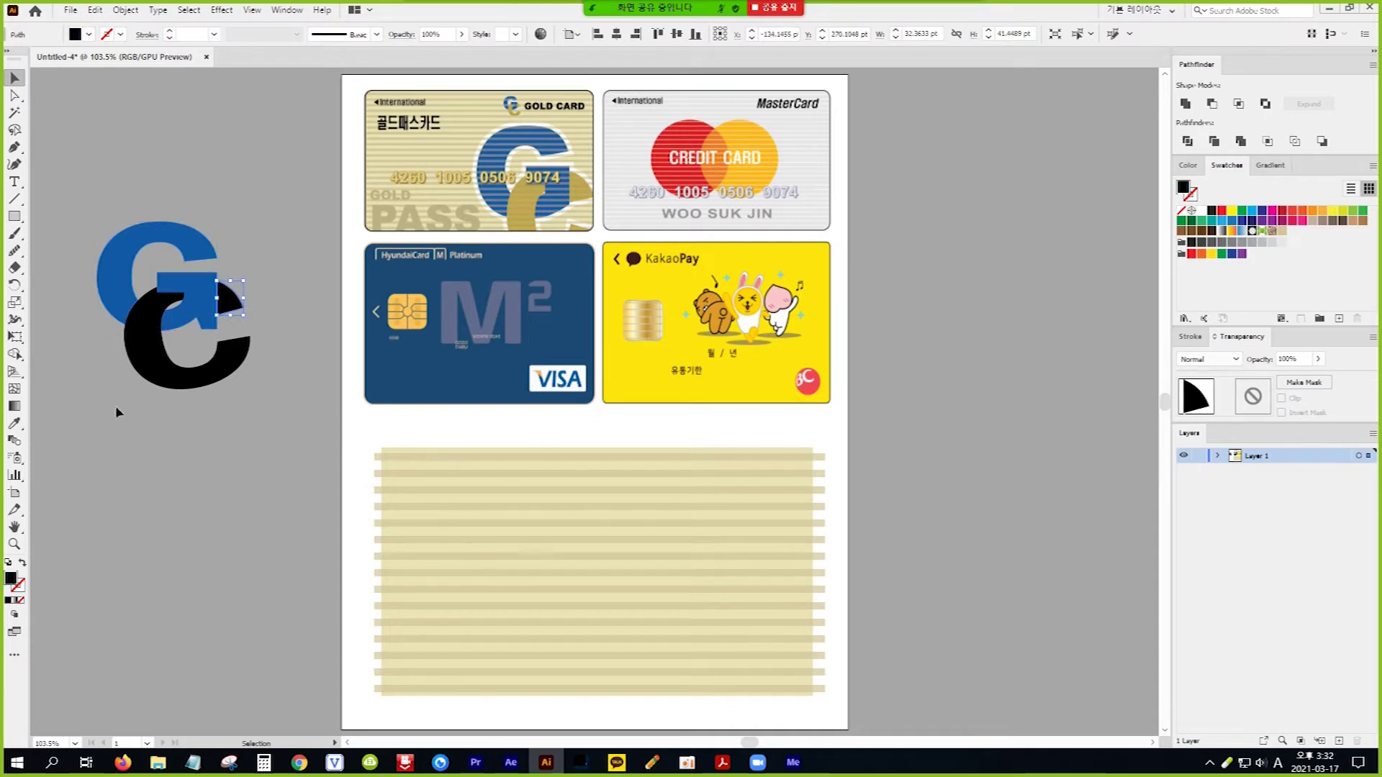
{"action": "left_click", "coordinate": [14, 425]}
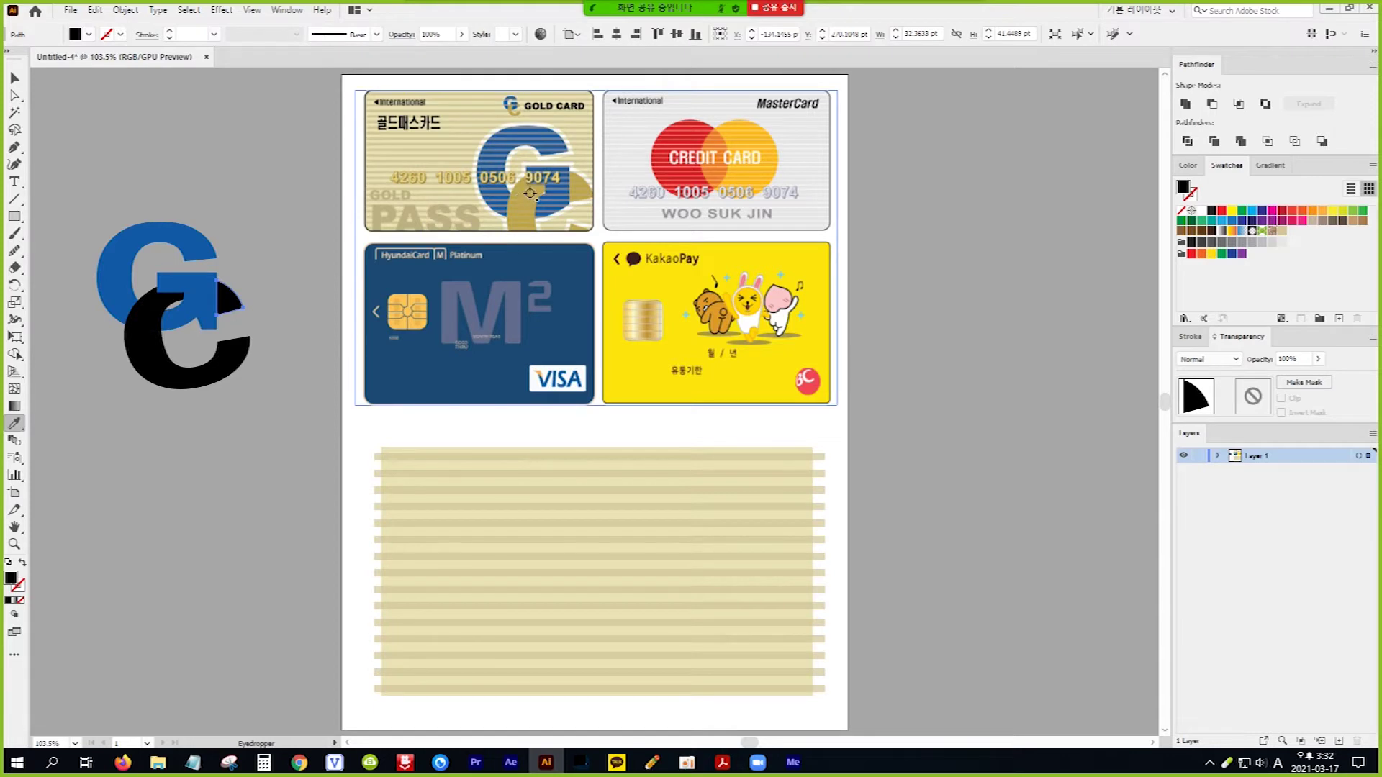
{"action": "left_click", "coordinate": [528, 193]}
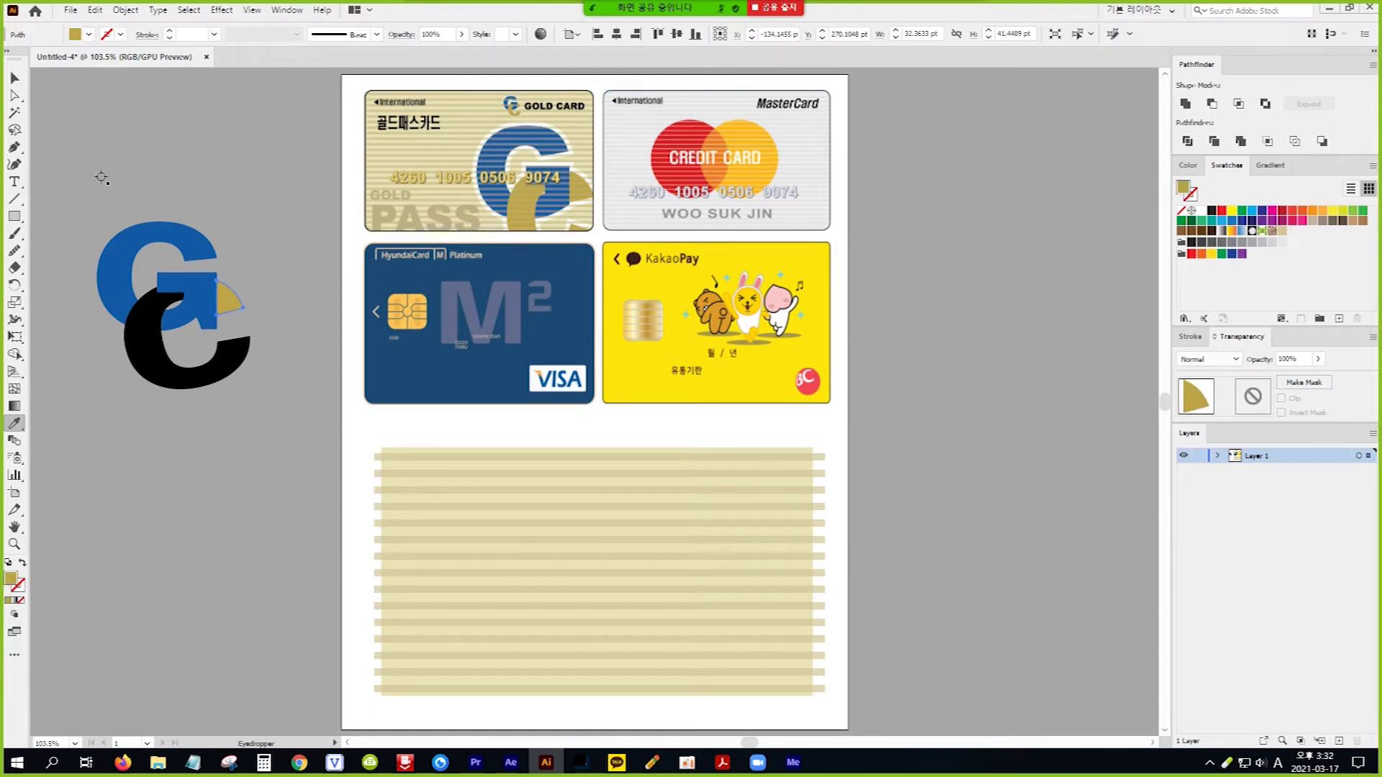
Step: Fill the remaining black pieces of the C with the gold sampled from its pointed tip
{"action": "left_click", "coordinate": [15, 78]}
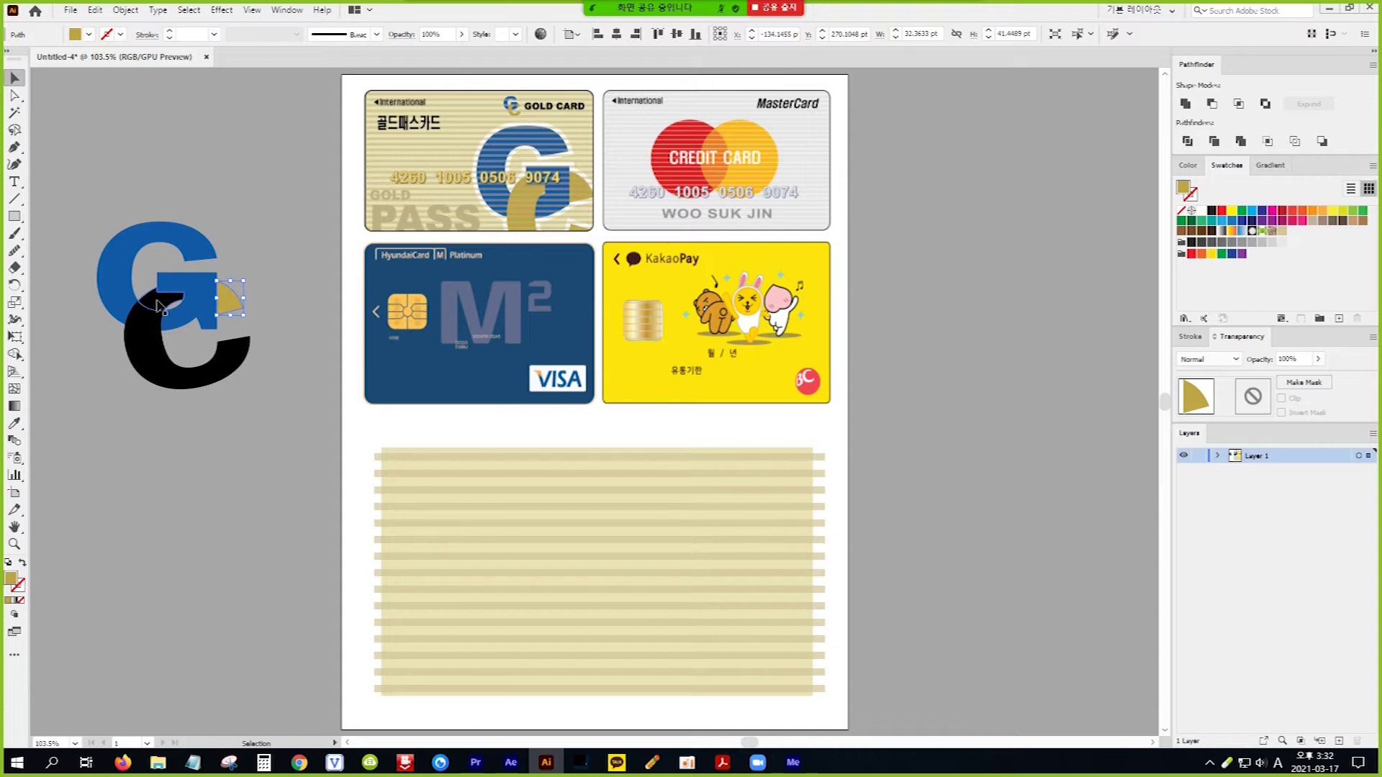
{"action": "left_click", "coordinate": [158, 306], "text": "shift"}
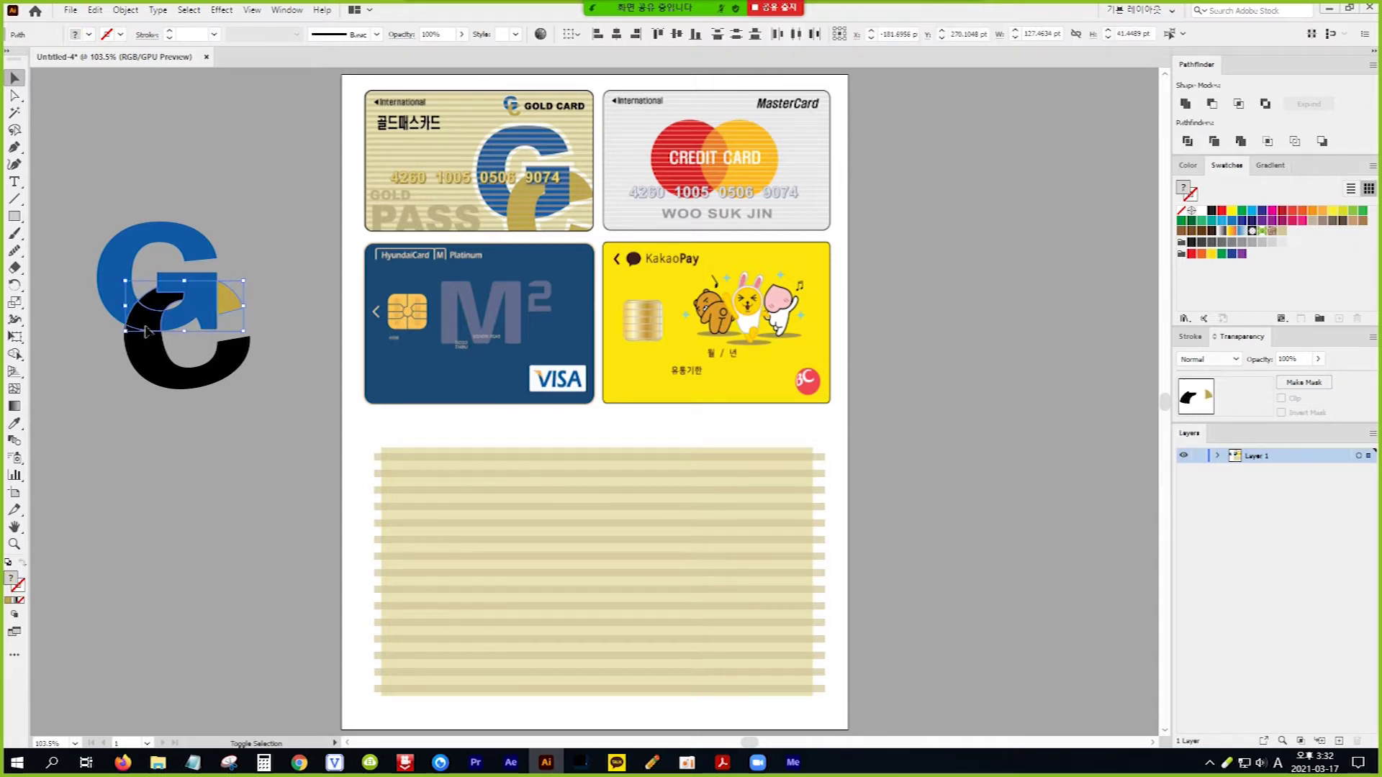
{"action": "left_click", "coordinate": [155, 363], "text": "shift"}
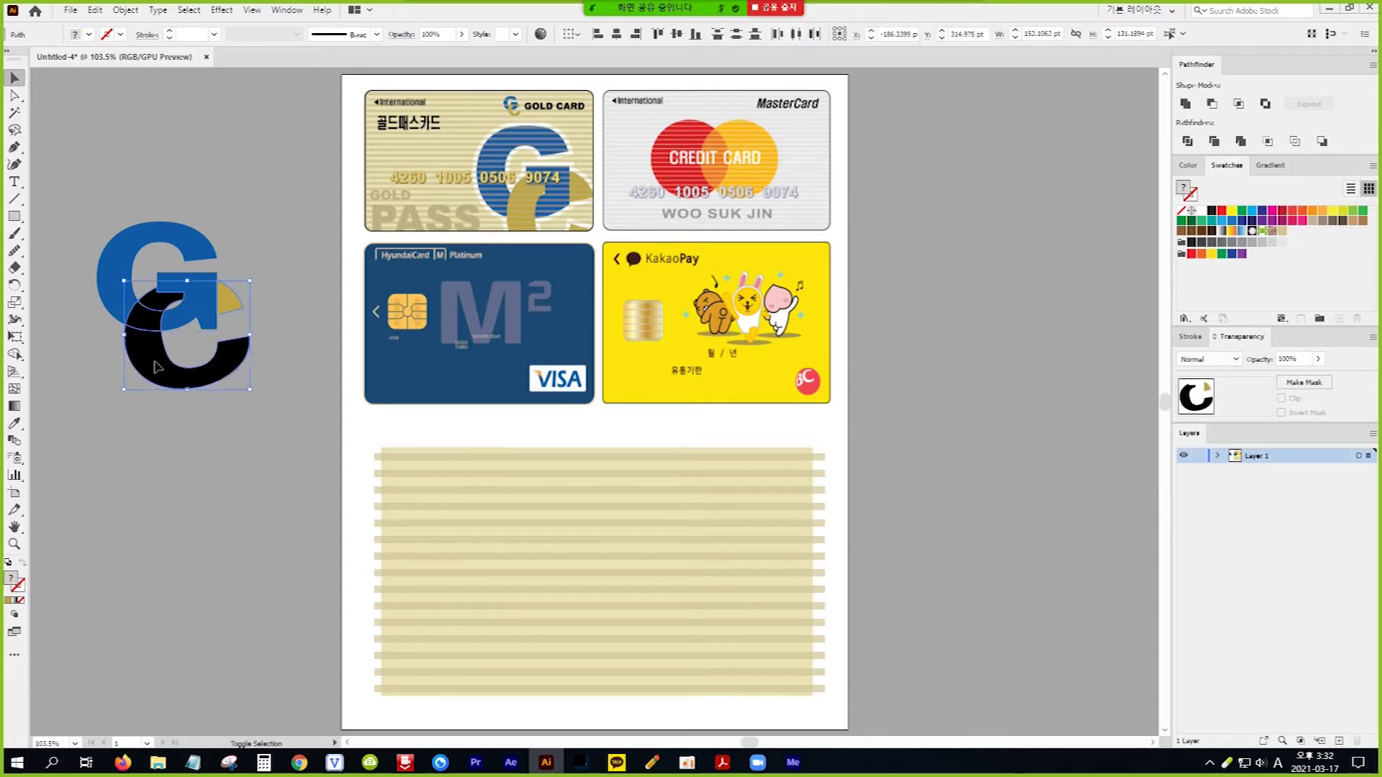
{"action": "left_click", "coordinate": [14, 423]}
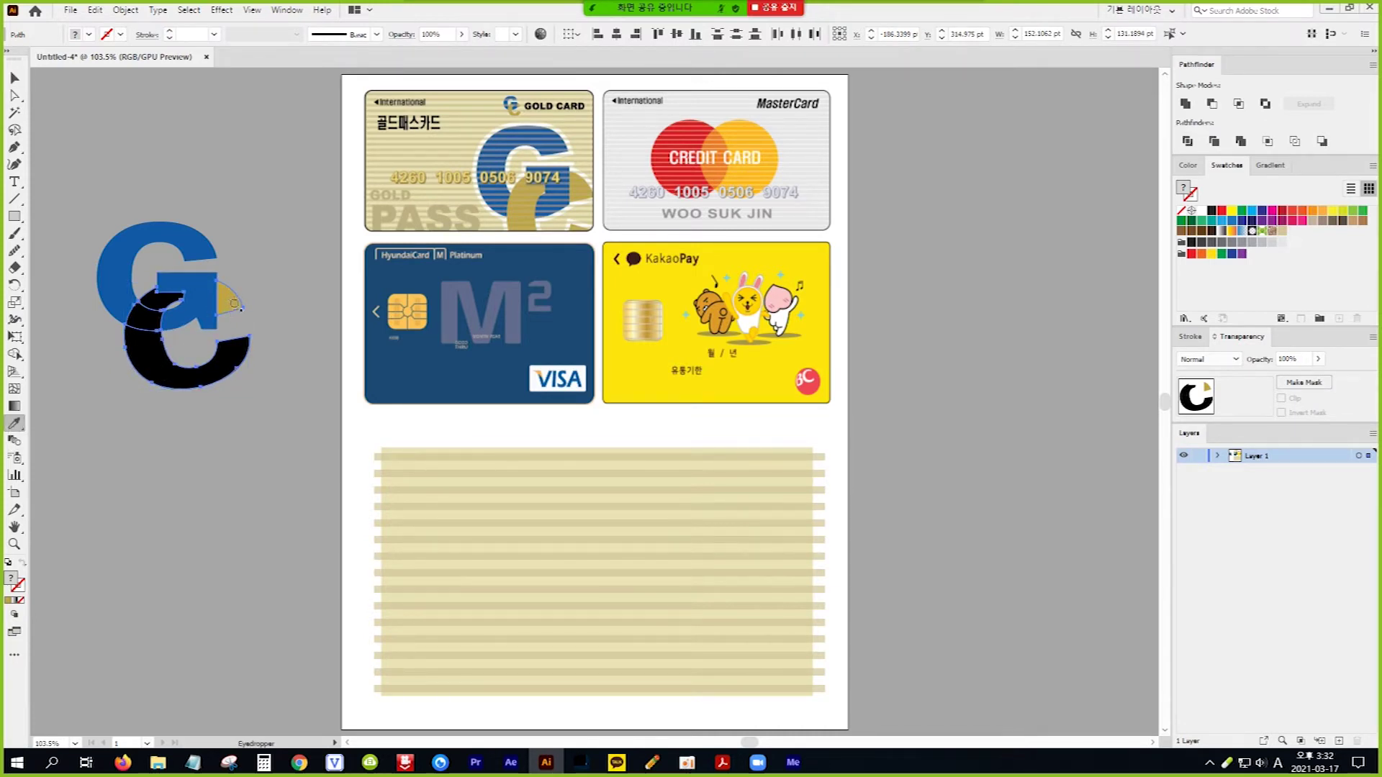
{"action": "left_click", "coordinate": [229, 301]}
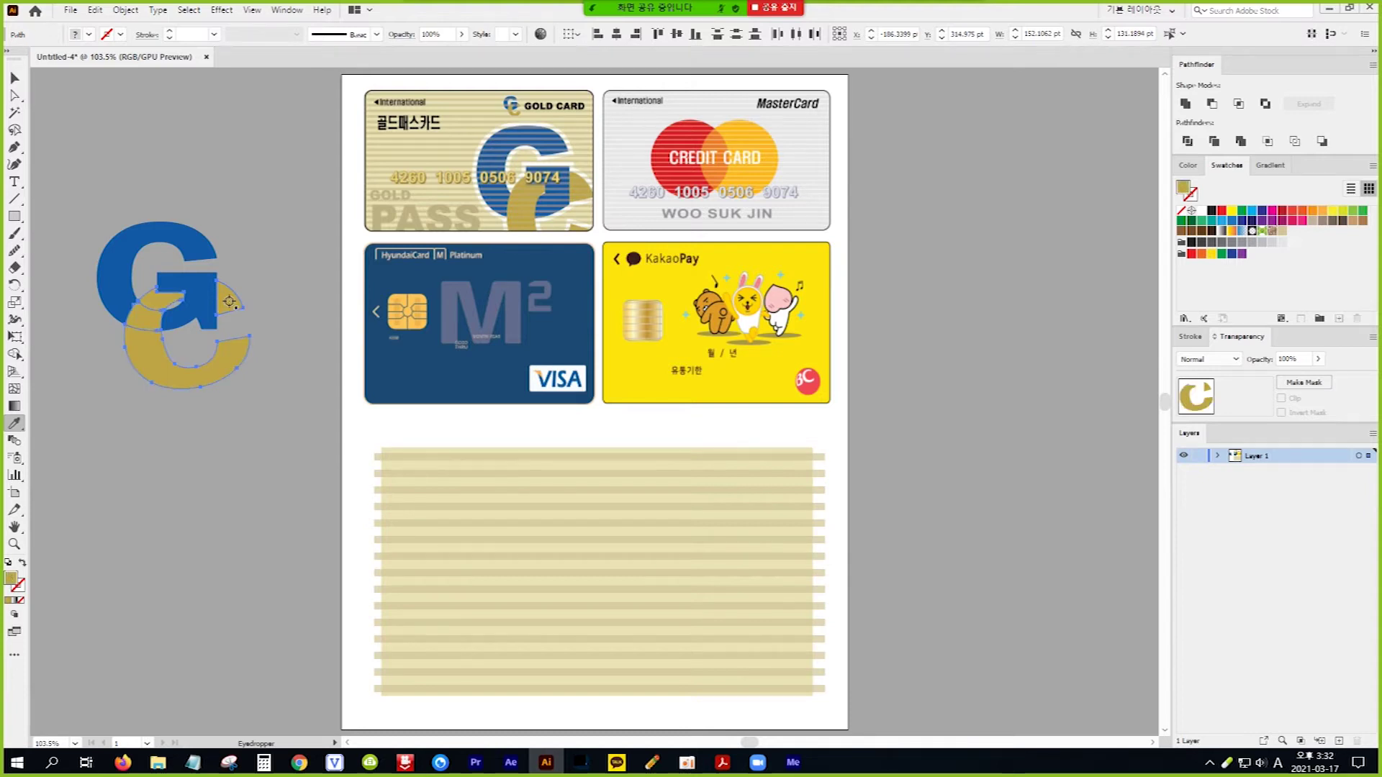
Step: Unite all the gold pieces of the C into one shape with Pathfinder
{"action": "left_click", "coordinate": [14, 77]}
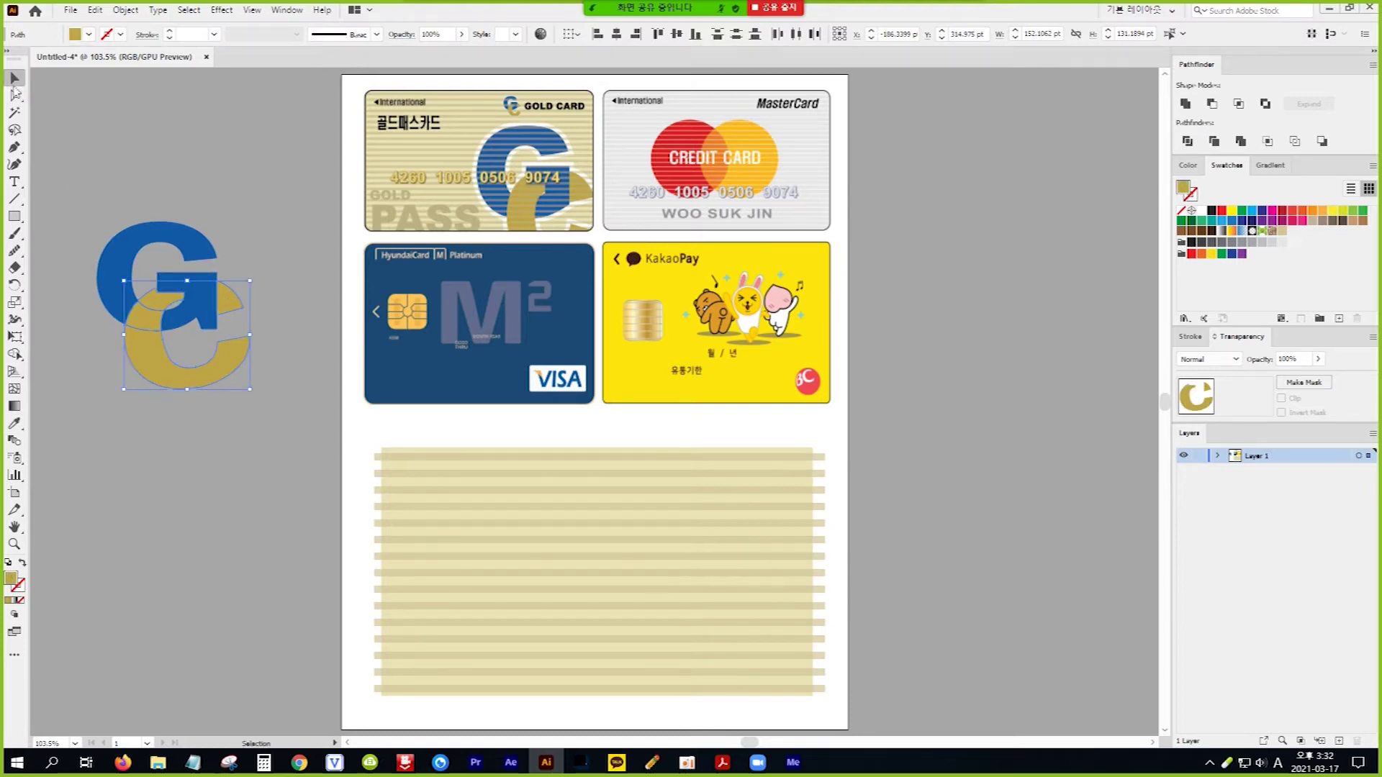
{"action": "key", "text": "shift"}
{"action": "left_click", "coordinate": [226, 307], "text": "shift"}
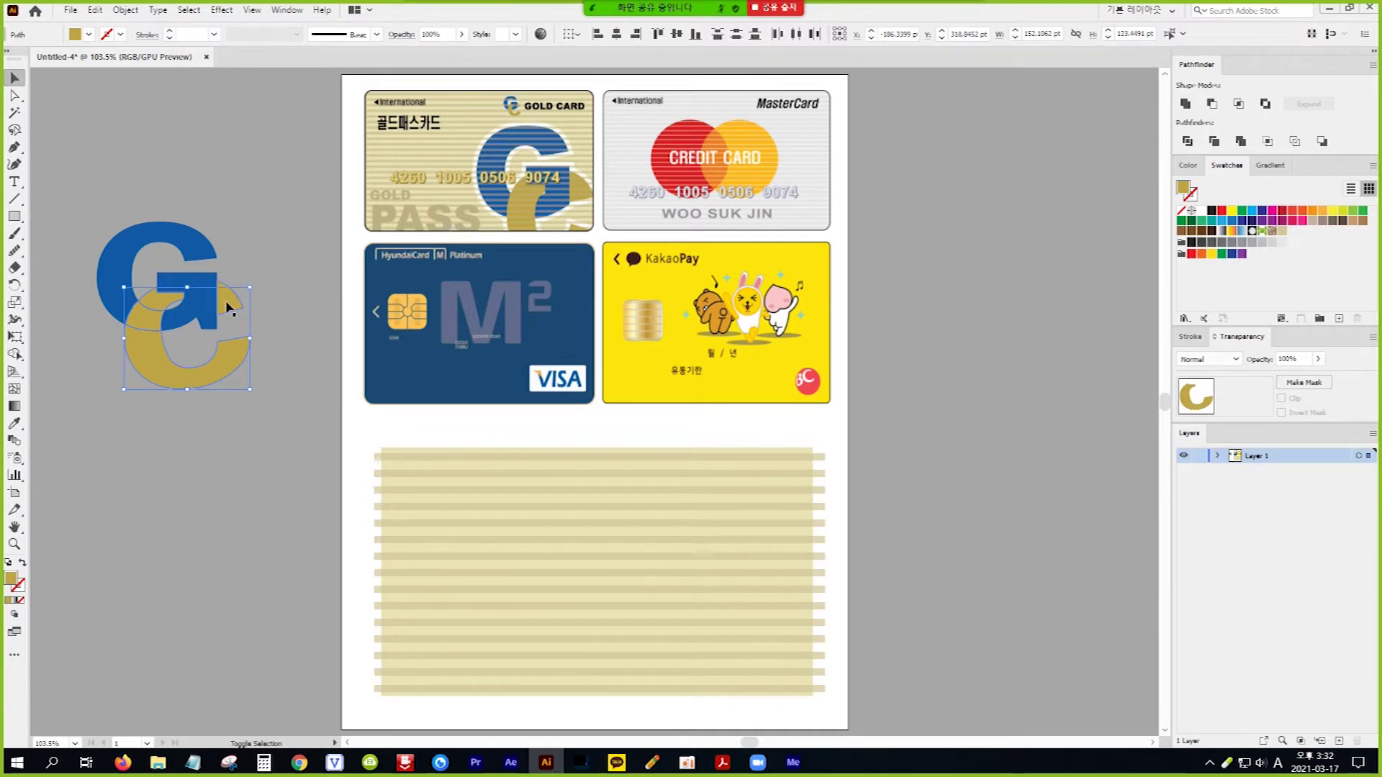
{"action": "left_click", "coordinate": [226, 307], "text": "shift"}
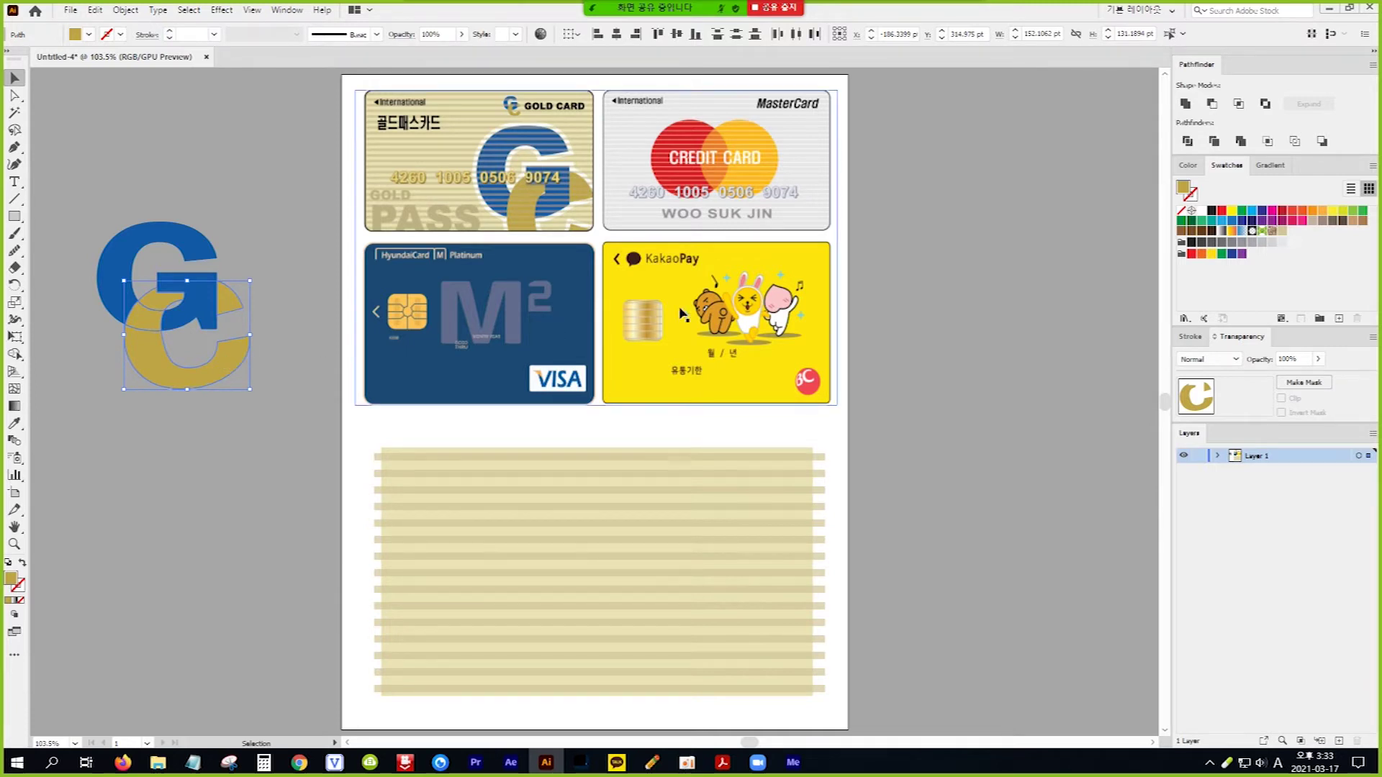
{"action": "left_click", "coordinate": [1187, 106]}
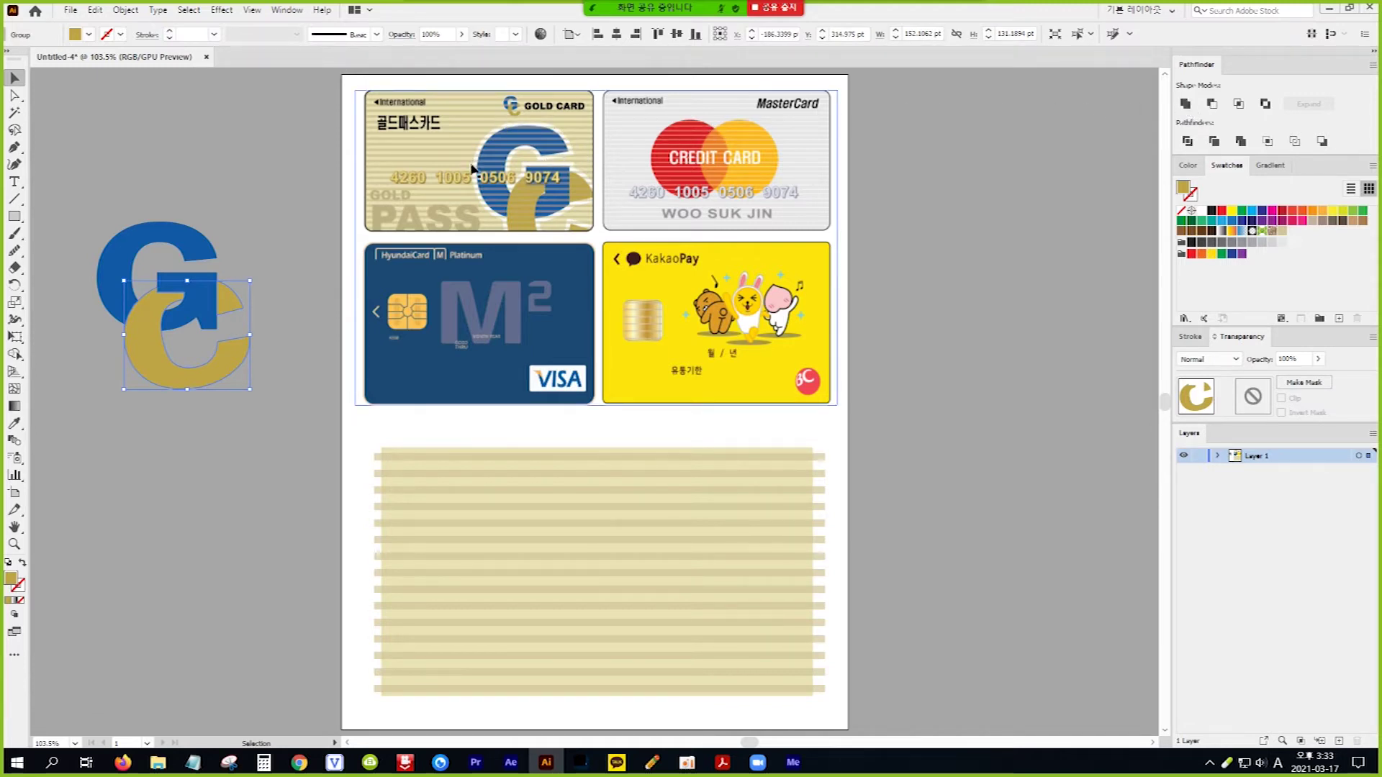
Step: Duplicate the G and C logo in place and send the copy to the back
{"action": "left_click_drag", "start_coordinate": [71, 186], "coordinate": [286, 412]}
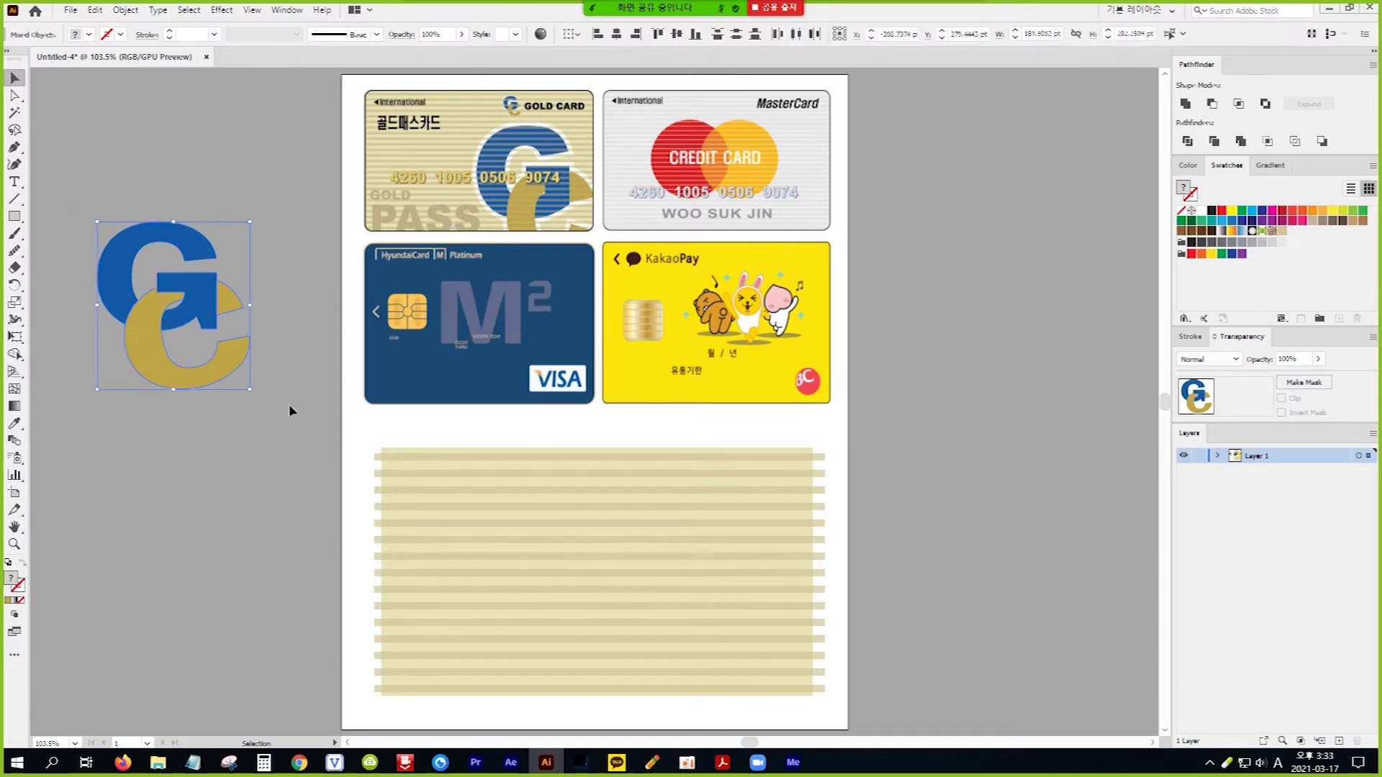
{"action": "key", "text": "a"}
{"action": "key", "text": "v"}
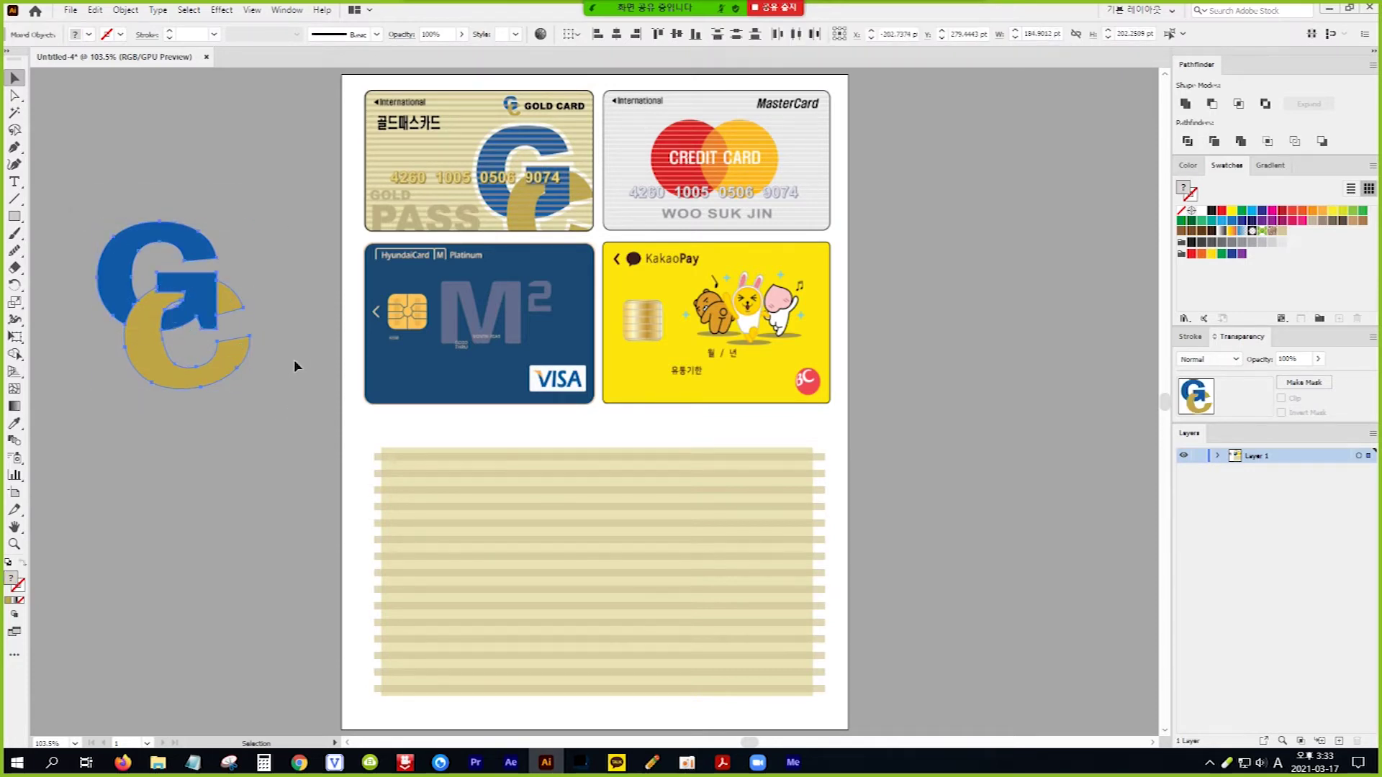
{"action": "key", "text": "a"}
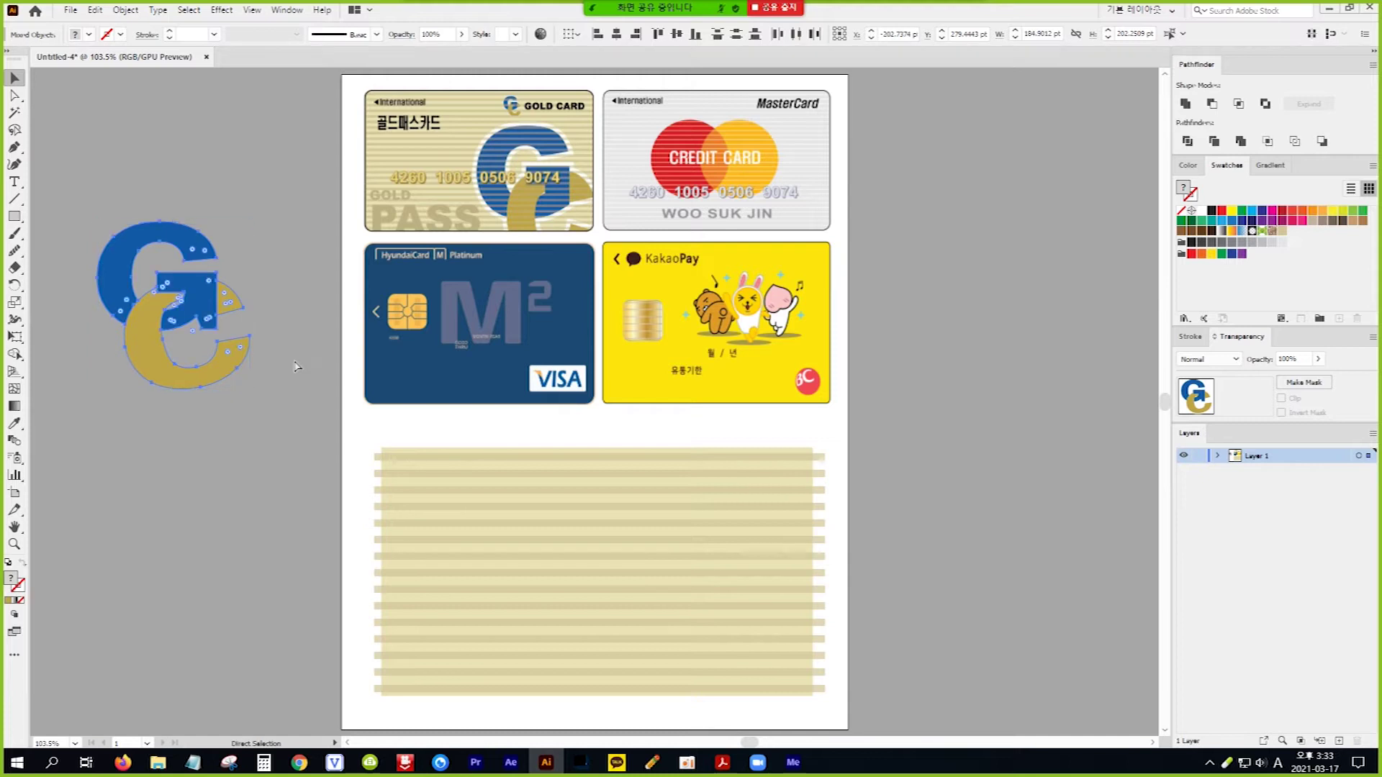
{"action": "key", "text": "v"}
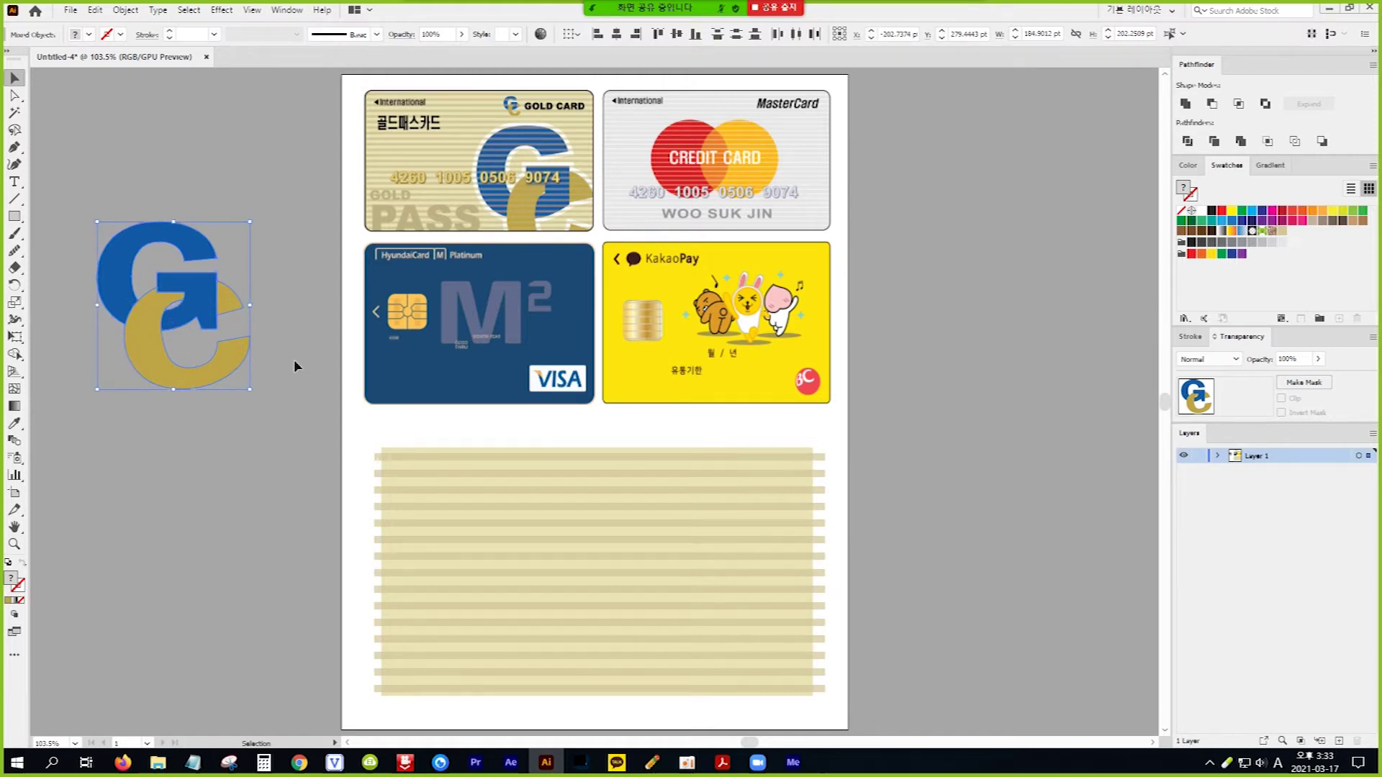
{"action": "left_click", "coordinate": [126, 10]}
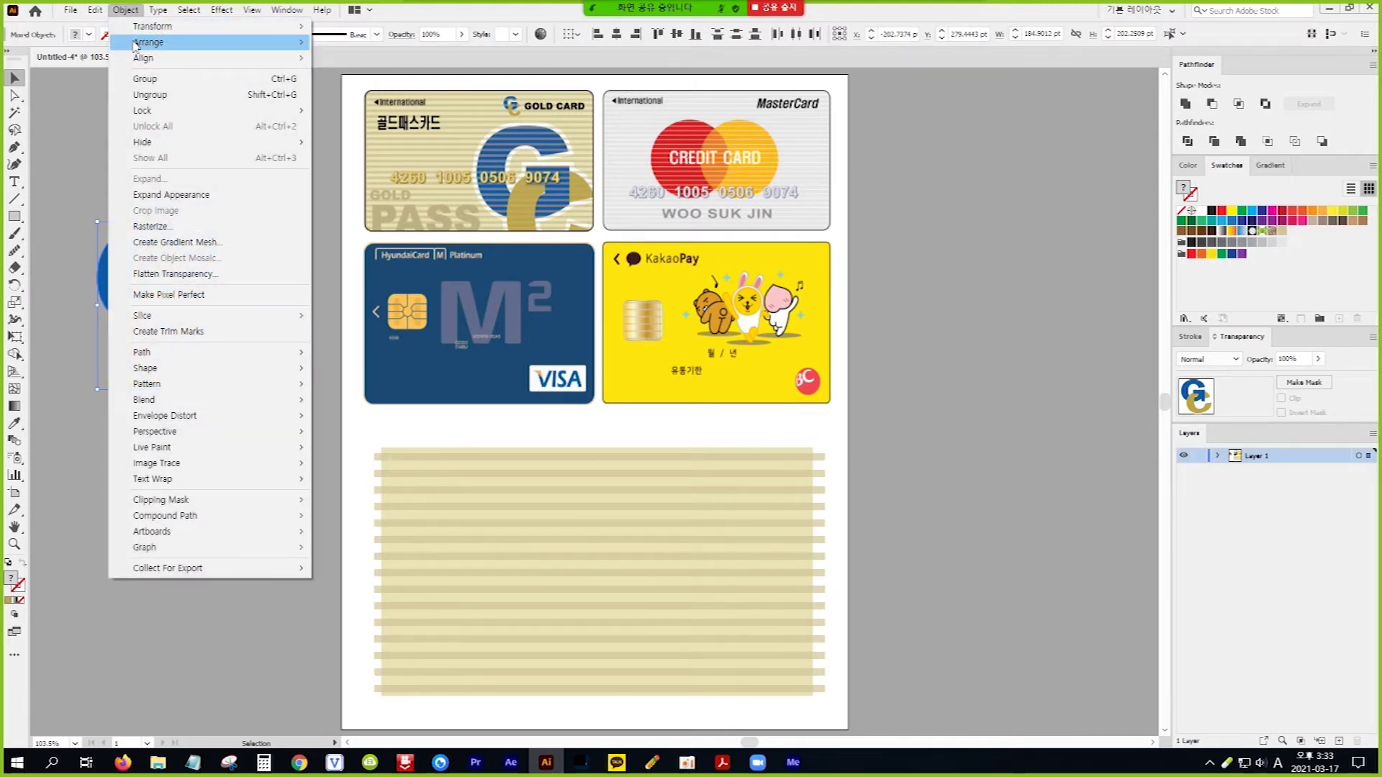
{"action": "mouse_move", "coordinate": [144, 61]}
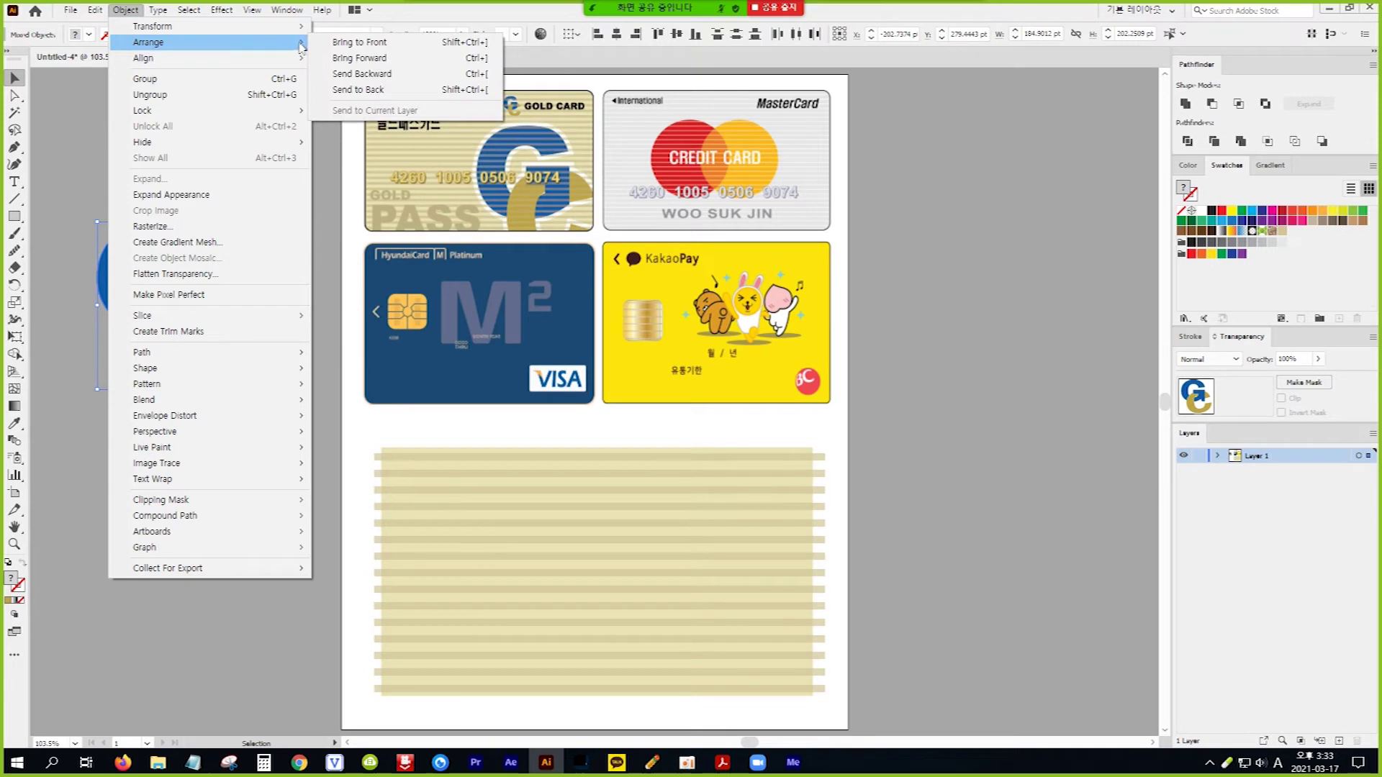
{"action": "left_click", "coordinate": [374, 89]}
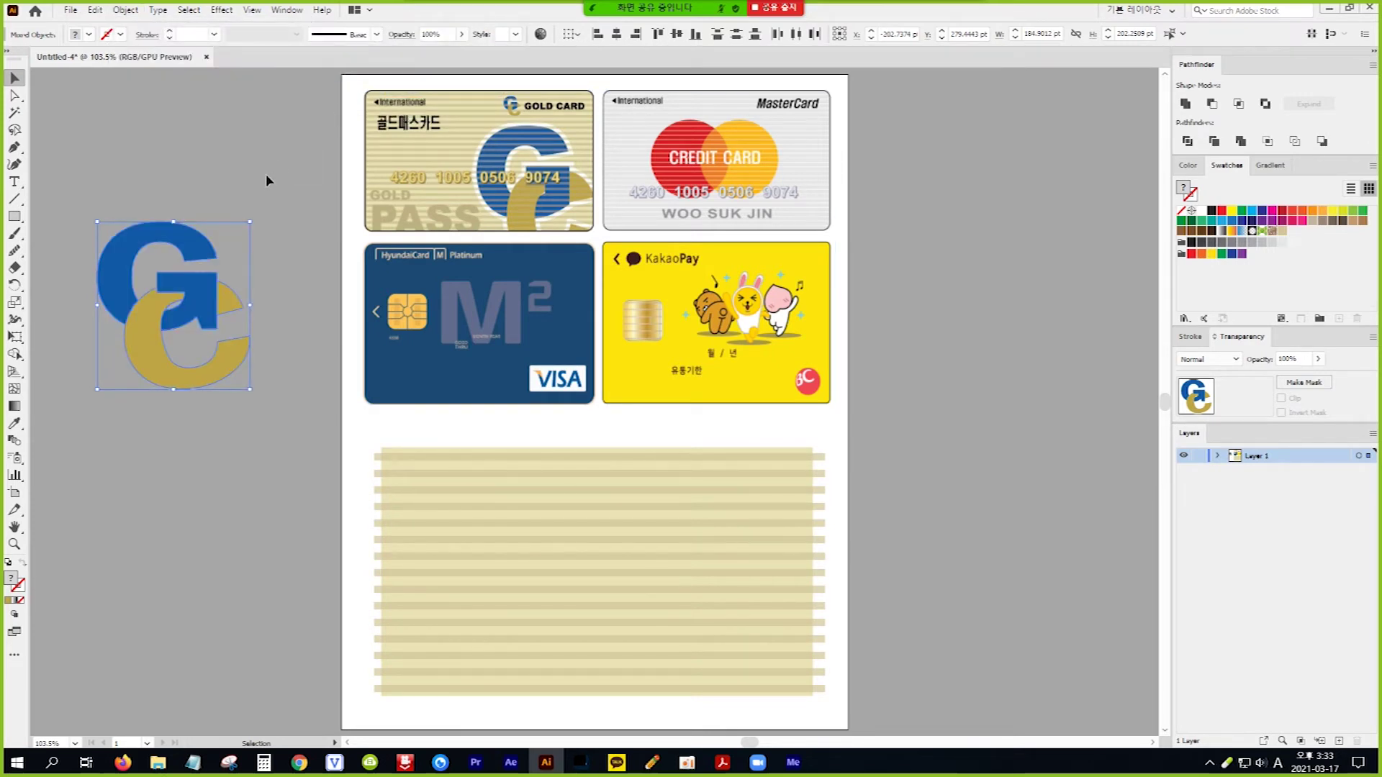
Step: Outline the rear logo copy with a white stroke thicker than 2 mm, and move the whole logo onto the striped card's lower right corner
{"action": "left_click", "coordinate": [20, 590]}
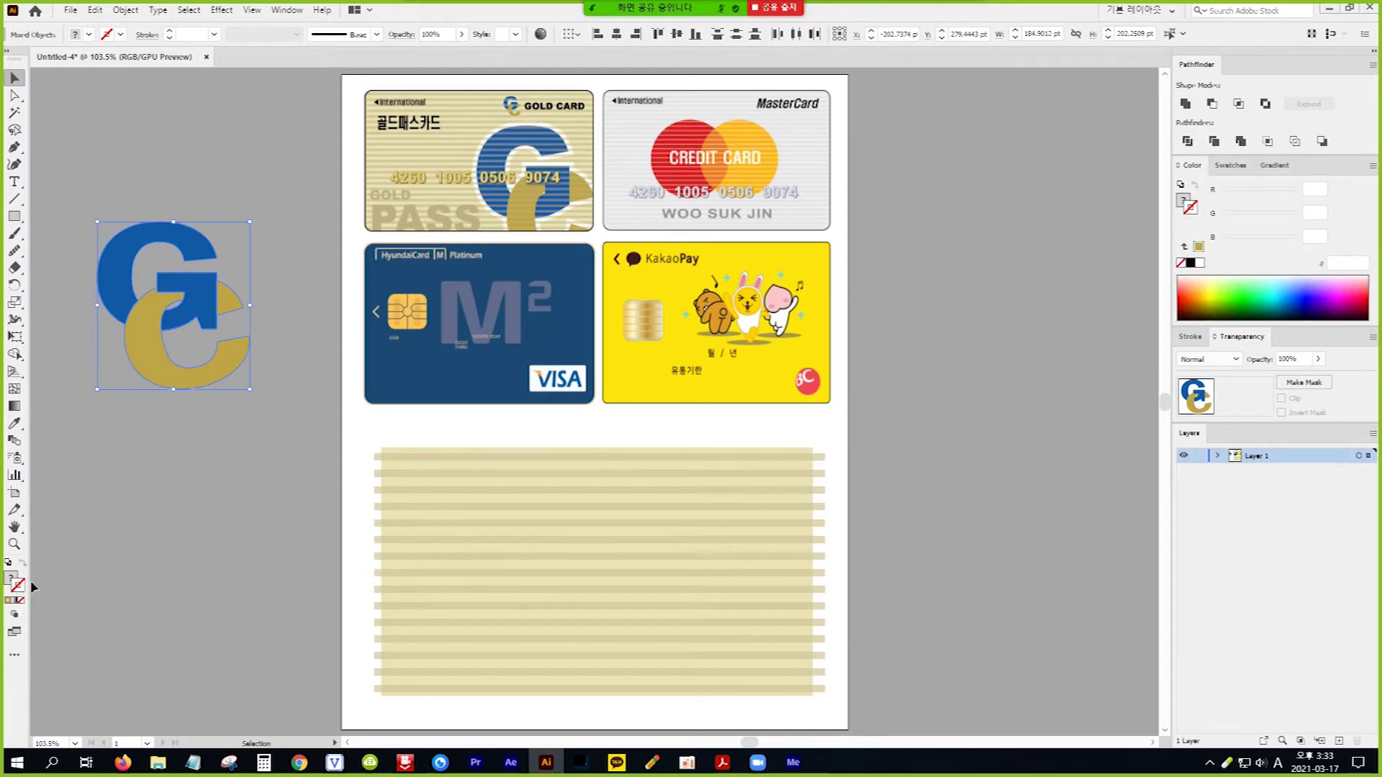
{"action": "left_click", "coordinate": [1199, 263]}
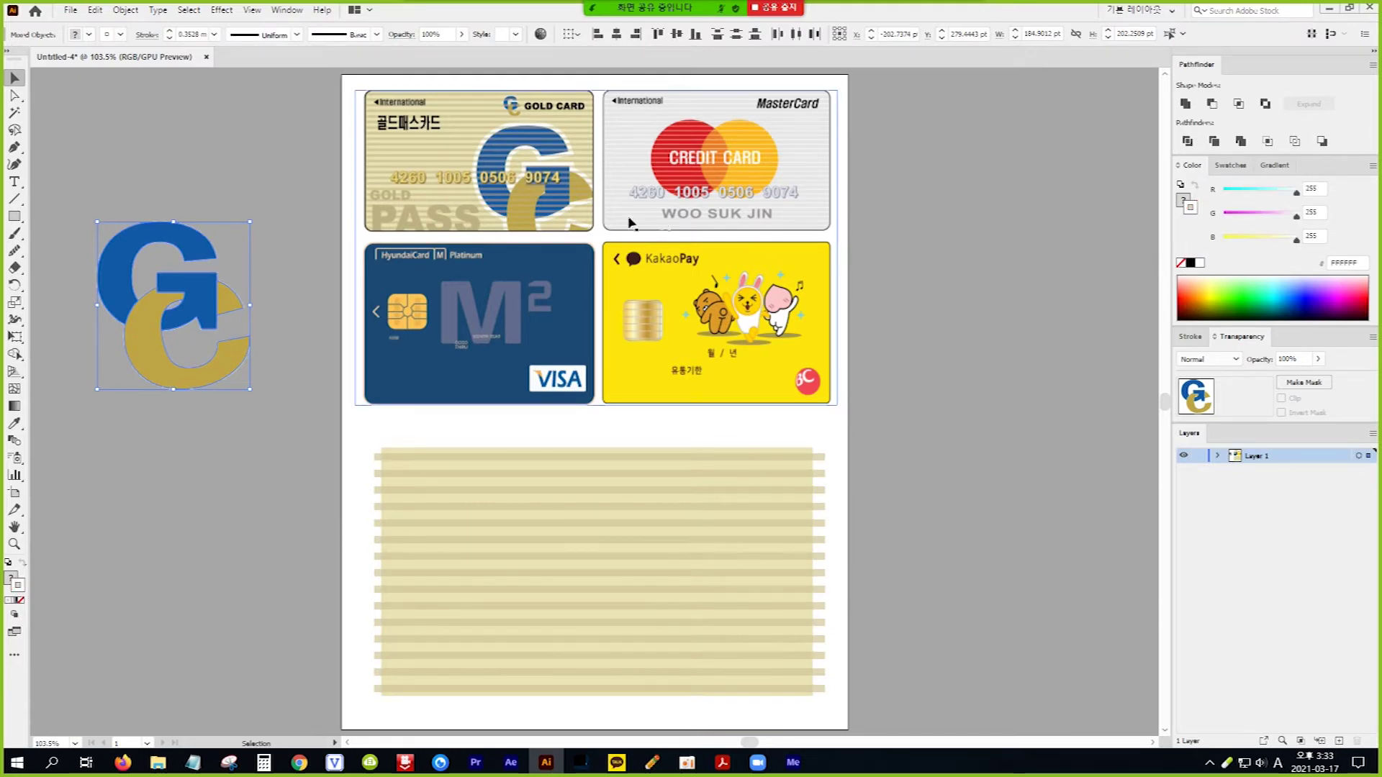
{"action": "left_click", "coordinate": [170, 33]}
{"action": "left_click", "coordinate": [170, 34]}
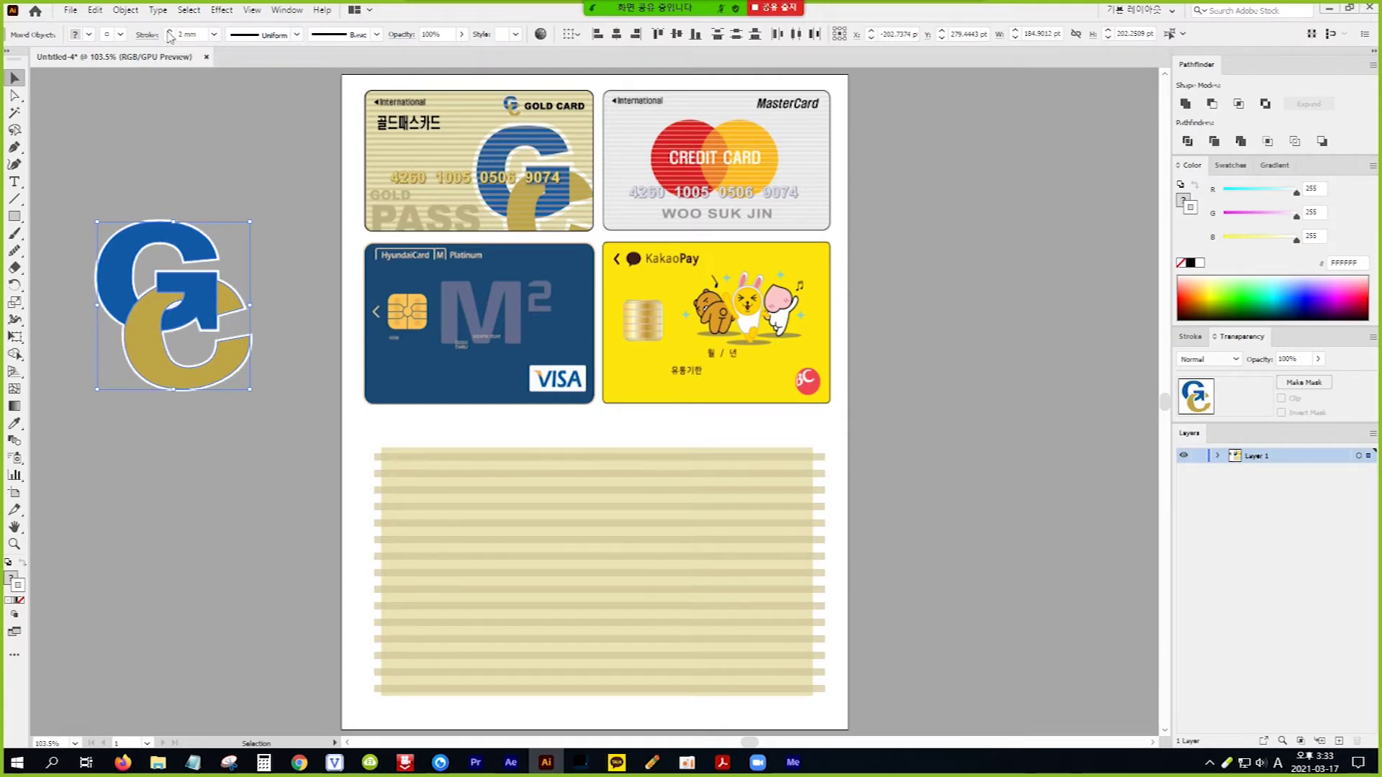
{"action": "left_click", "coordinate": [171, 34]}
{"action": "left_click", "coordinate": [171, 33]}
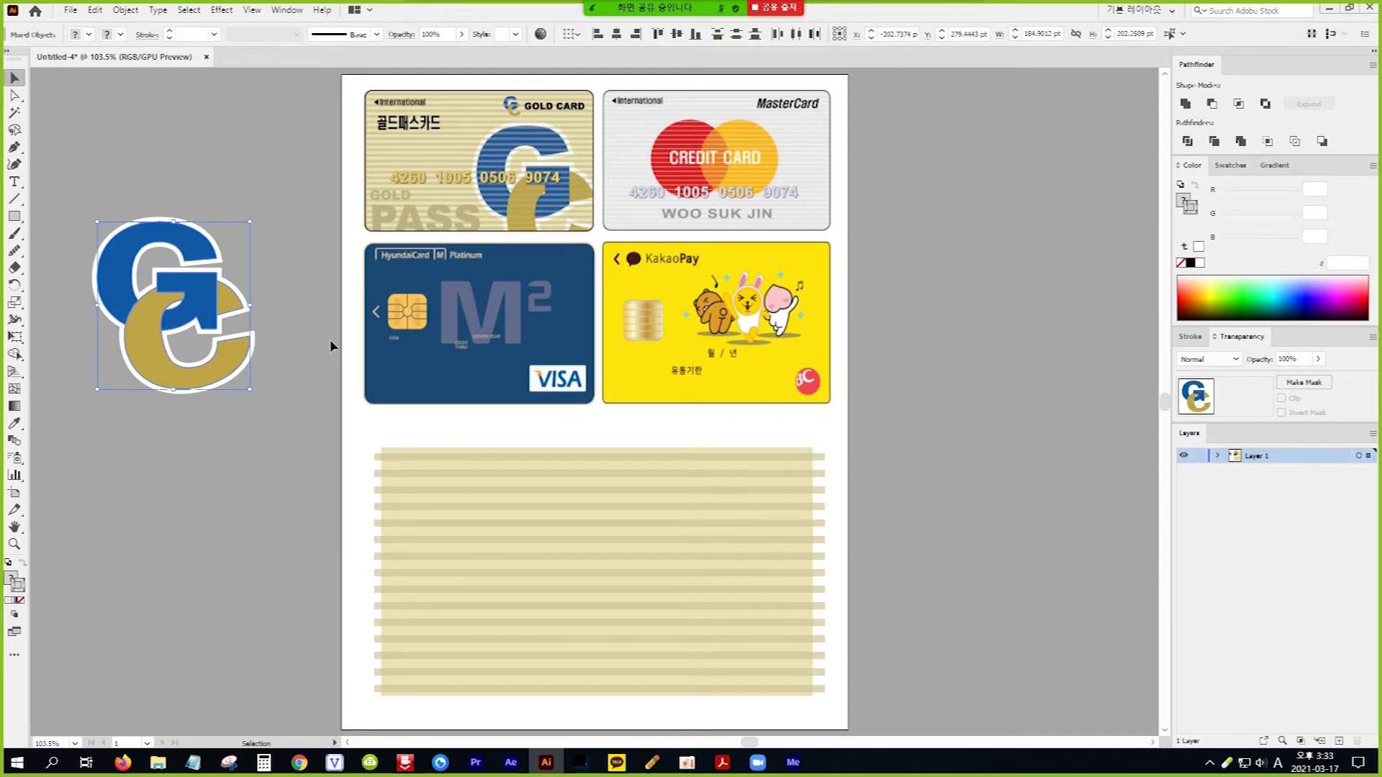
{"action": "left_click_drag", "start_coordinate": [193, 240], "coordinate": [748, 577]}
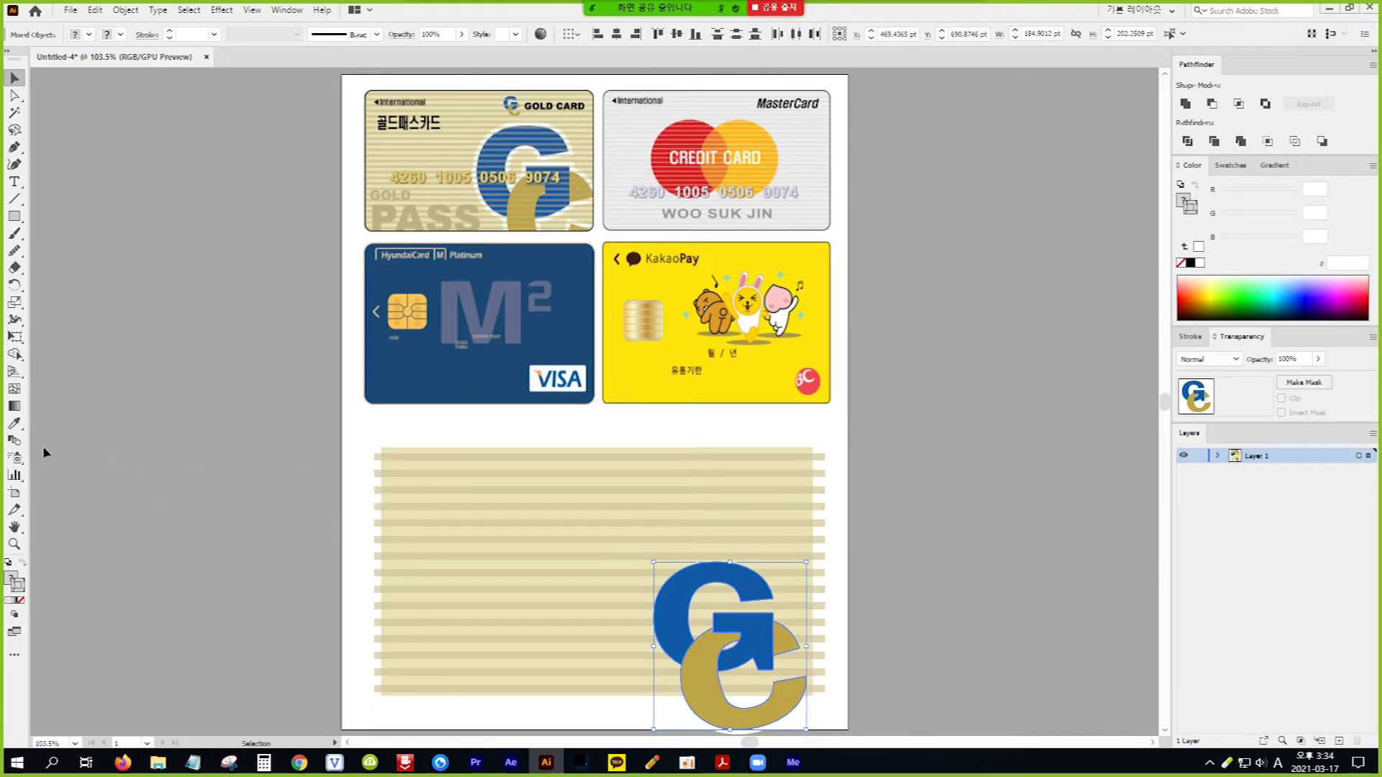
Step: Add the text "INTERNATION" above the striped background's upper left corner and enlarge it to about 19 pt
{"action": "left_click", "coordinate": [14, 182]}
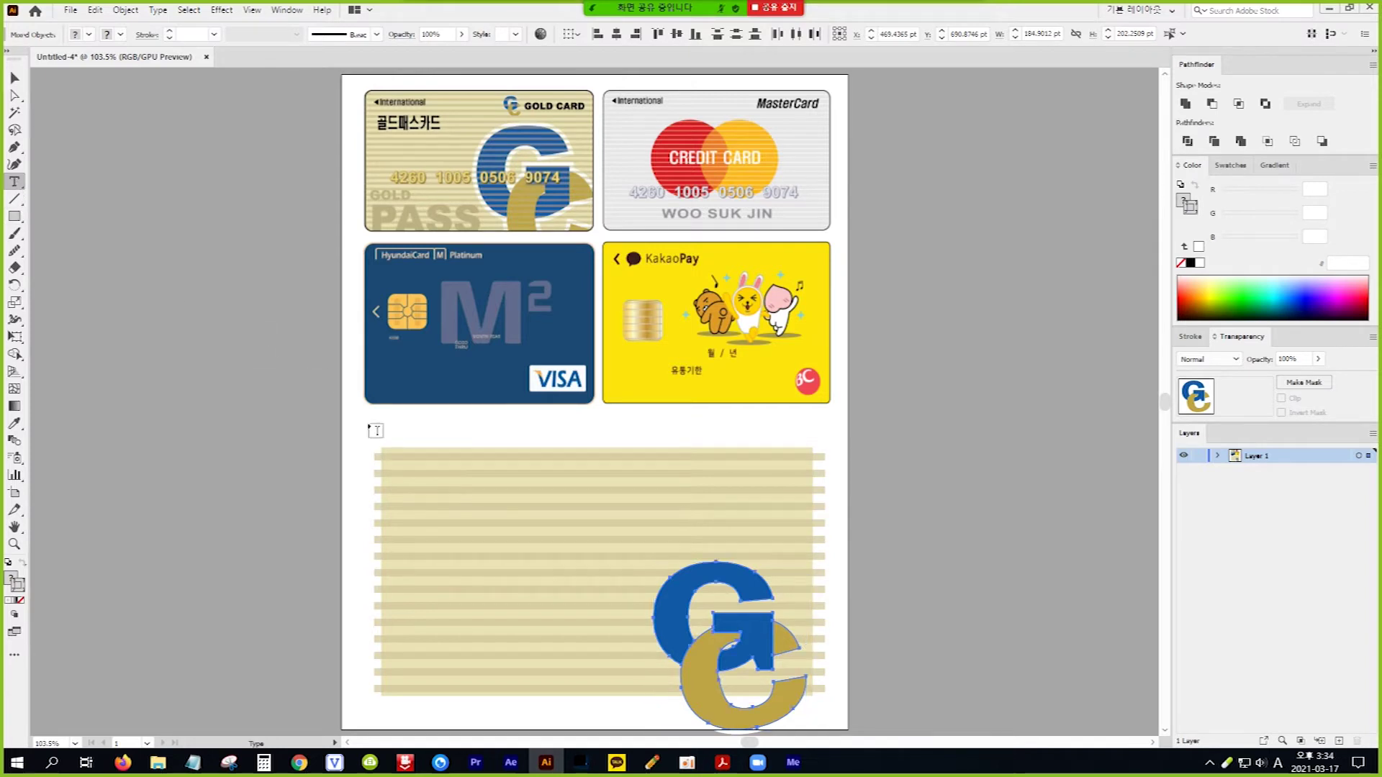
{"action": "left_click", "coordinate": [415, 433]}
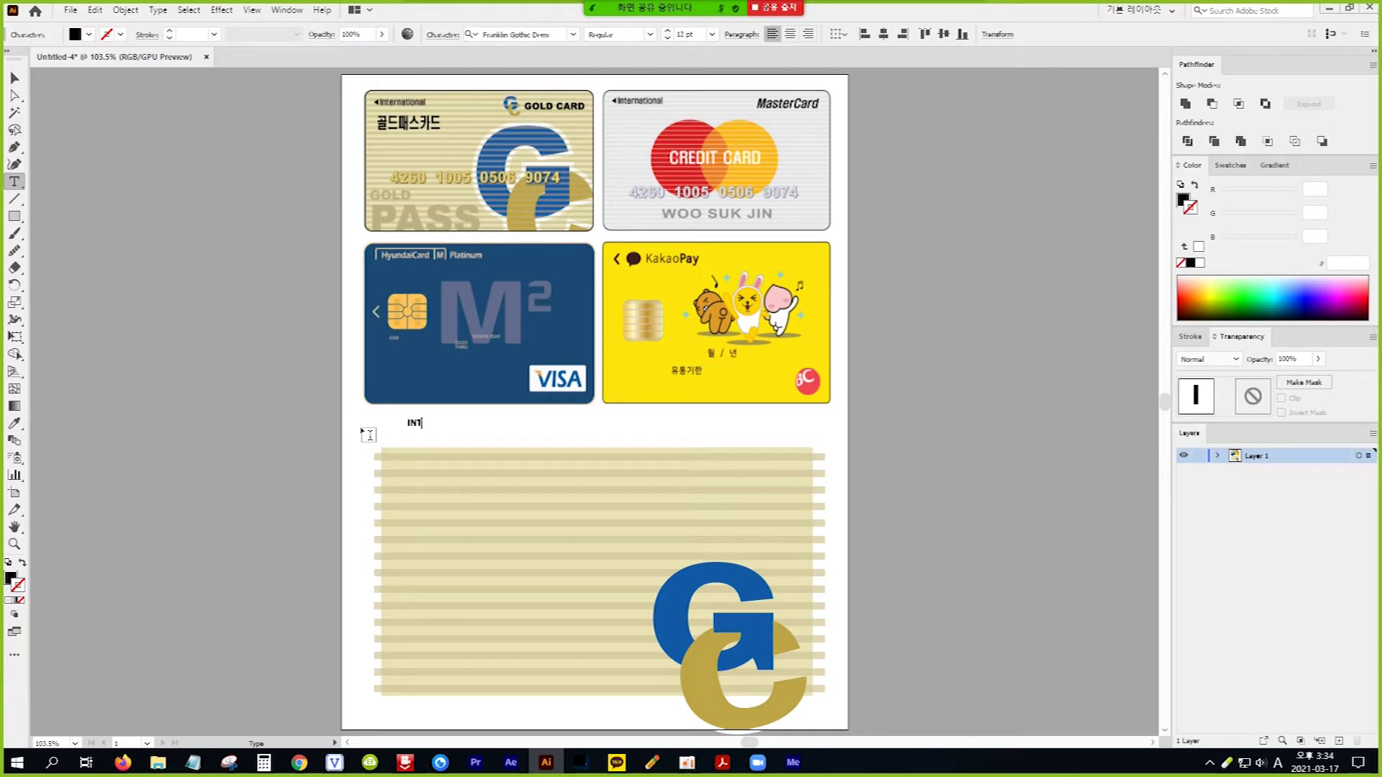
{"action": "type", "text": "INTERNATION"}
{"action": "left_click", "coordinate": [13, 78]}
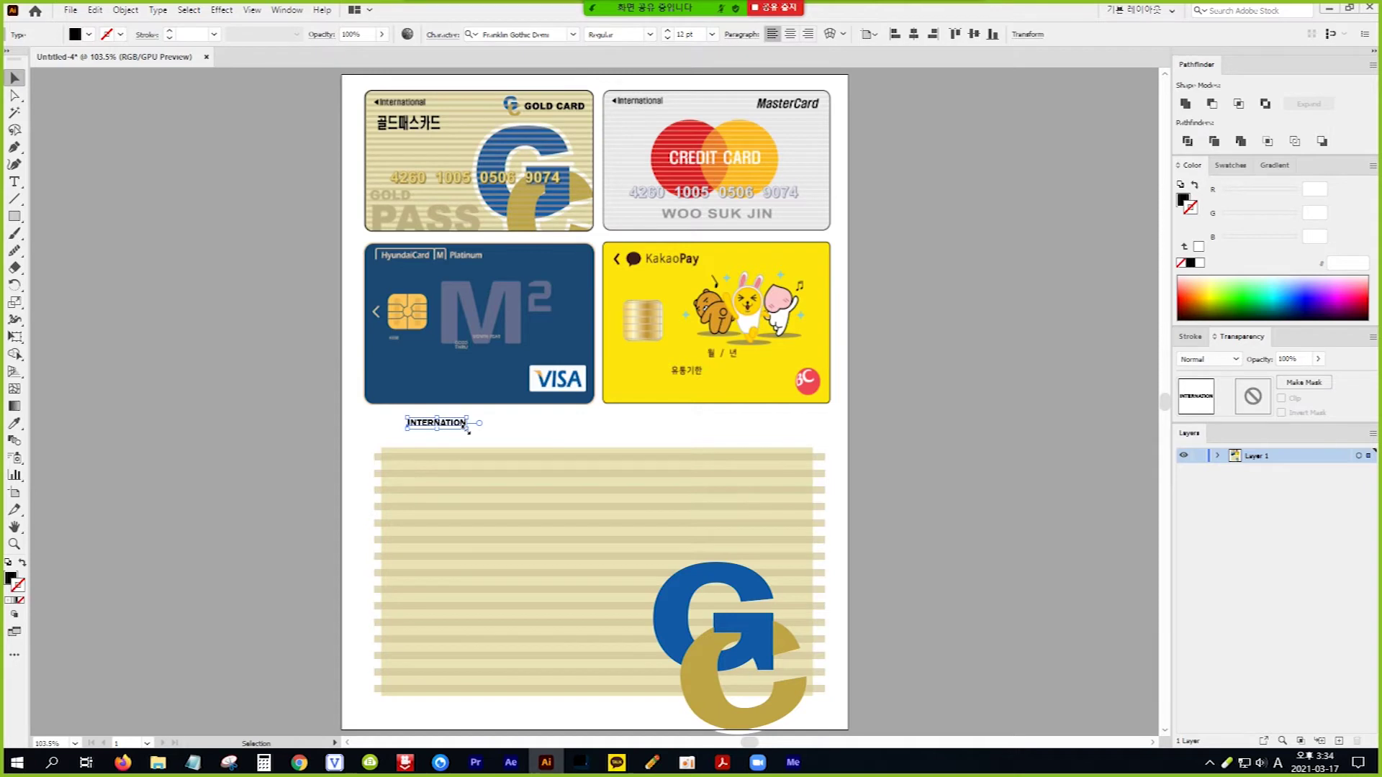
{"action": "left_click_drag", "start_coordinate": [468, 430], "coordinate": [503, 442]}
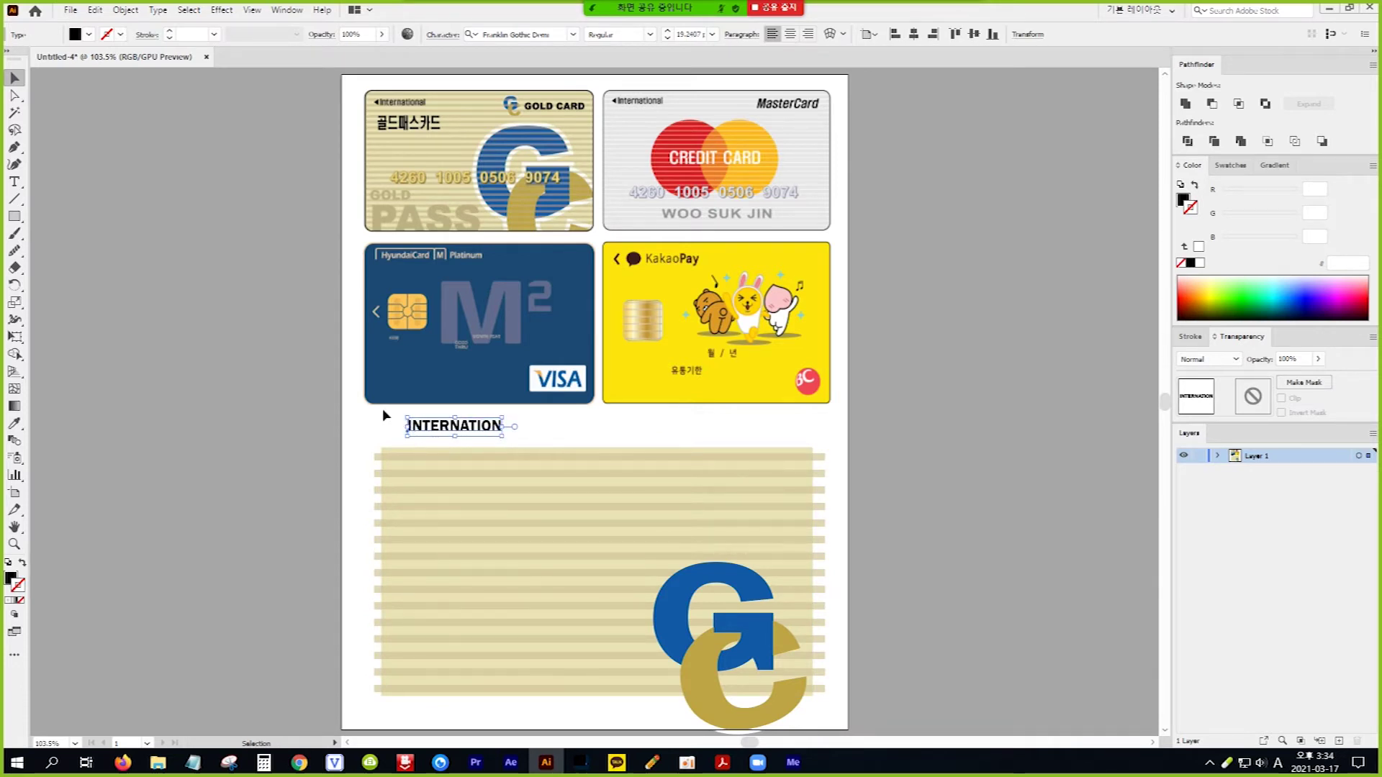
Step: Insert a solid left-pointing triangle symbol (◀) in front of the "INTERNATION" text
{"action": "left_click", "coordinate": [15, 181]}
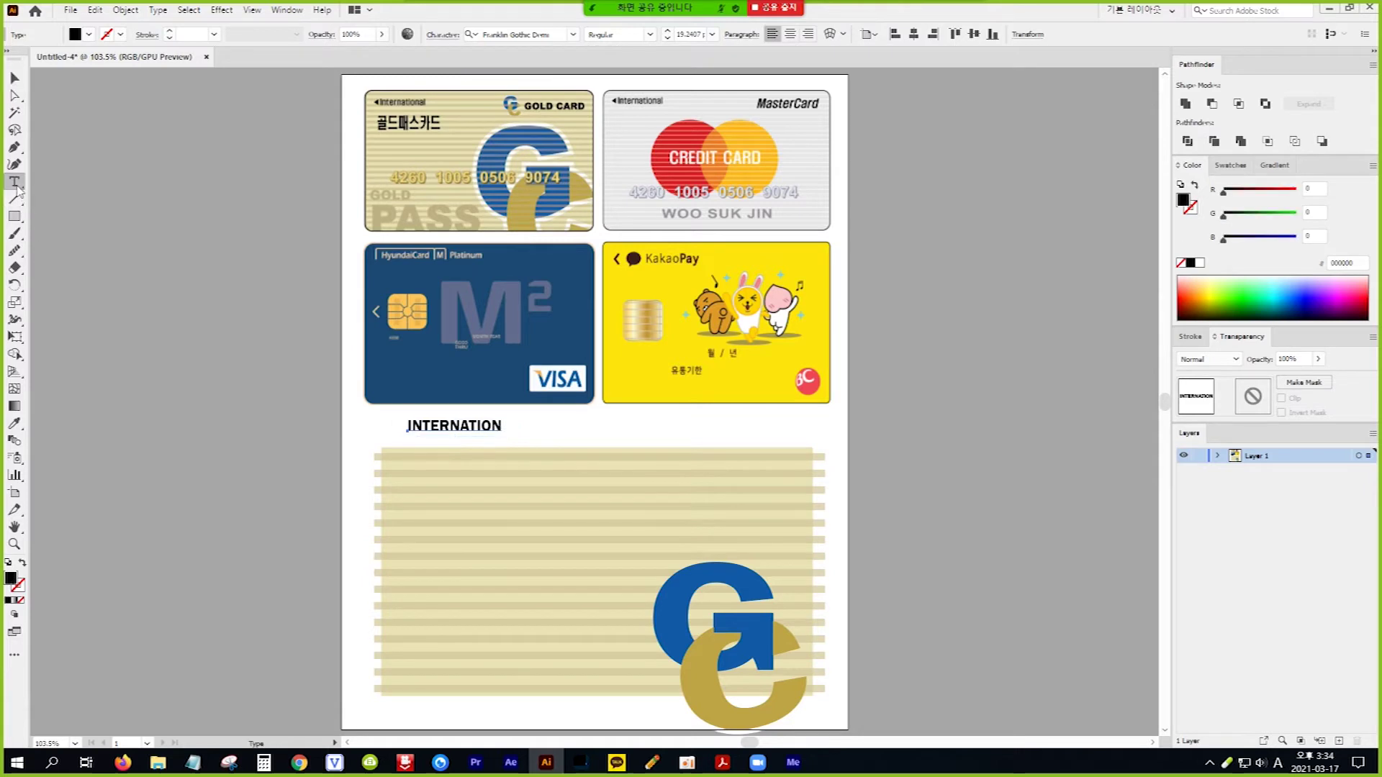
{"action": "left_click", "coordinate": [410, 425]}
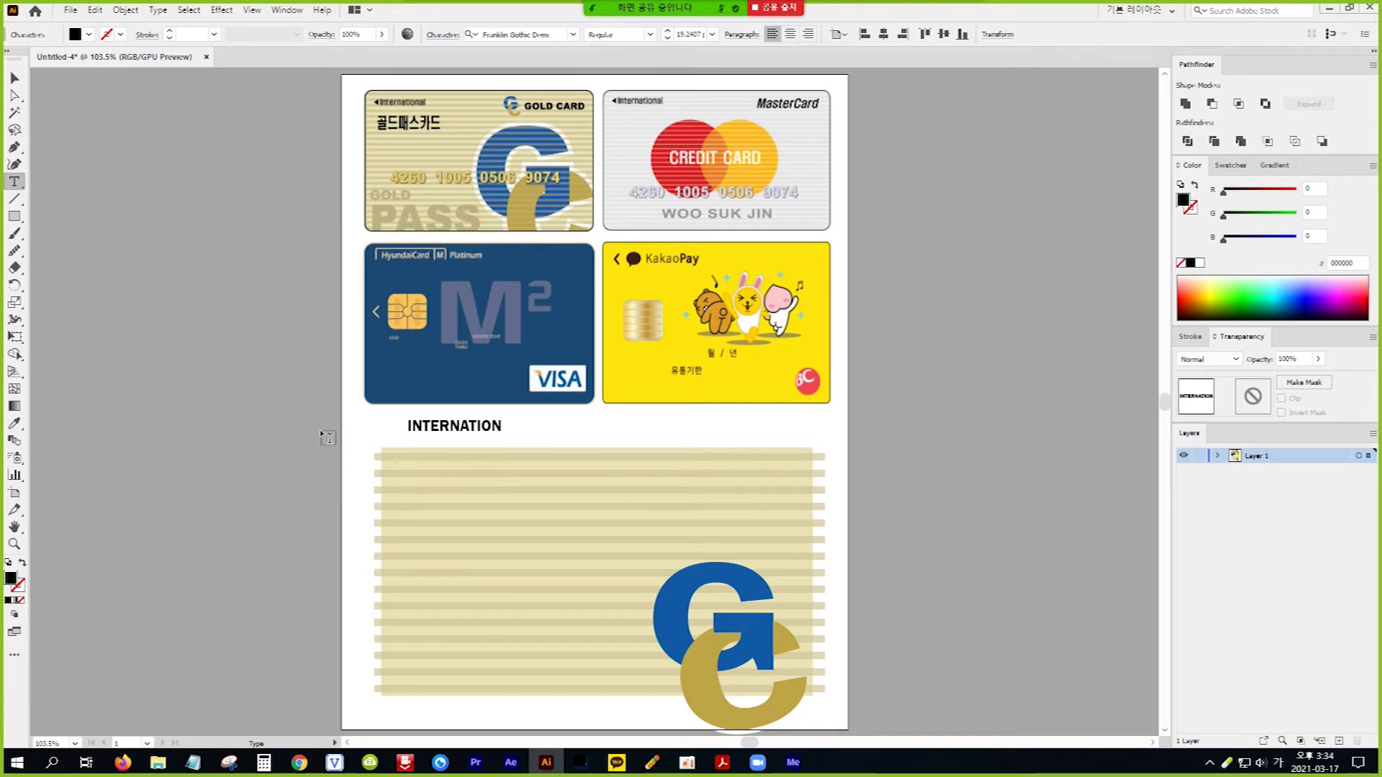
{"action": "type", "text": "ㅁ"}
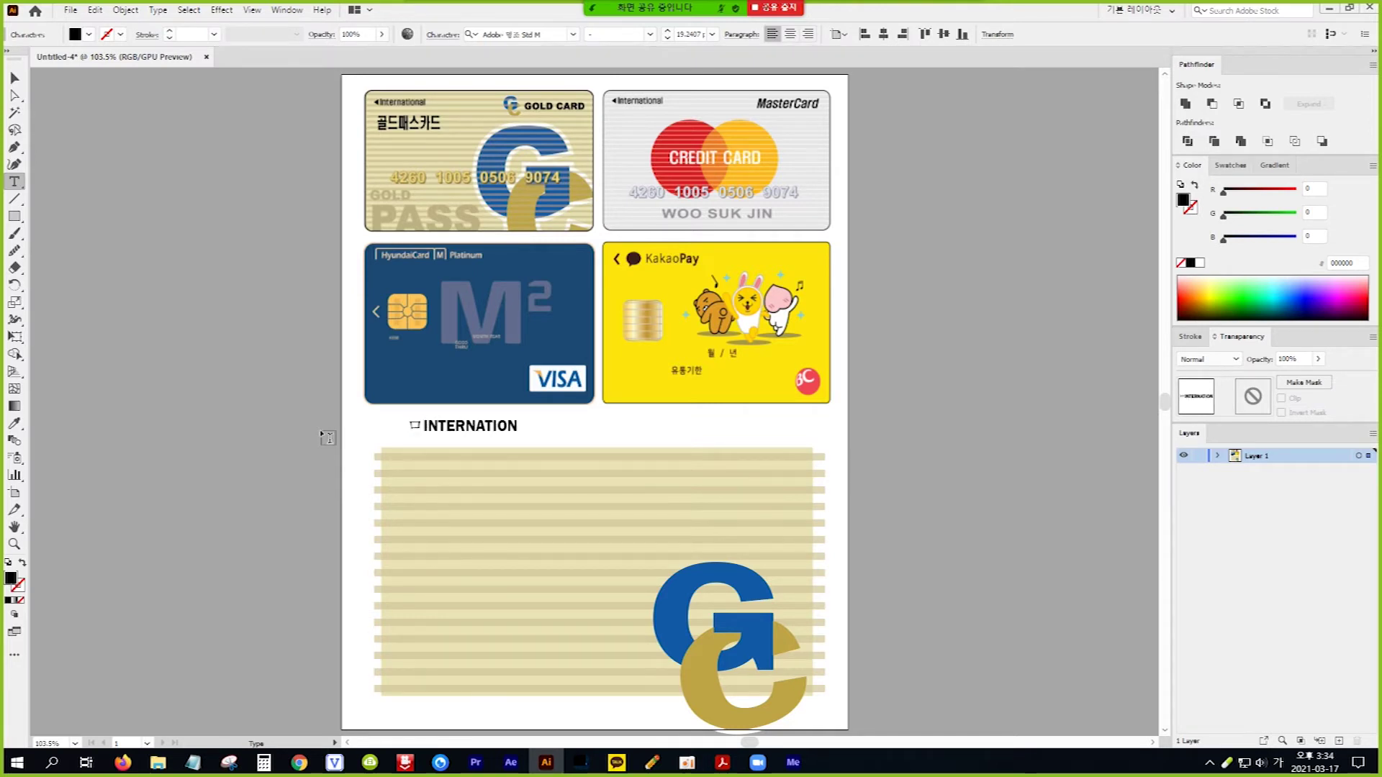
{"action": "key", "text": "Hangul_Hanja"}
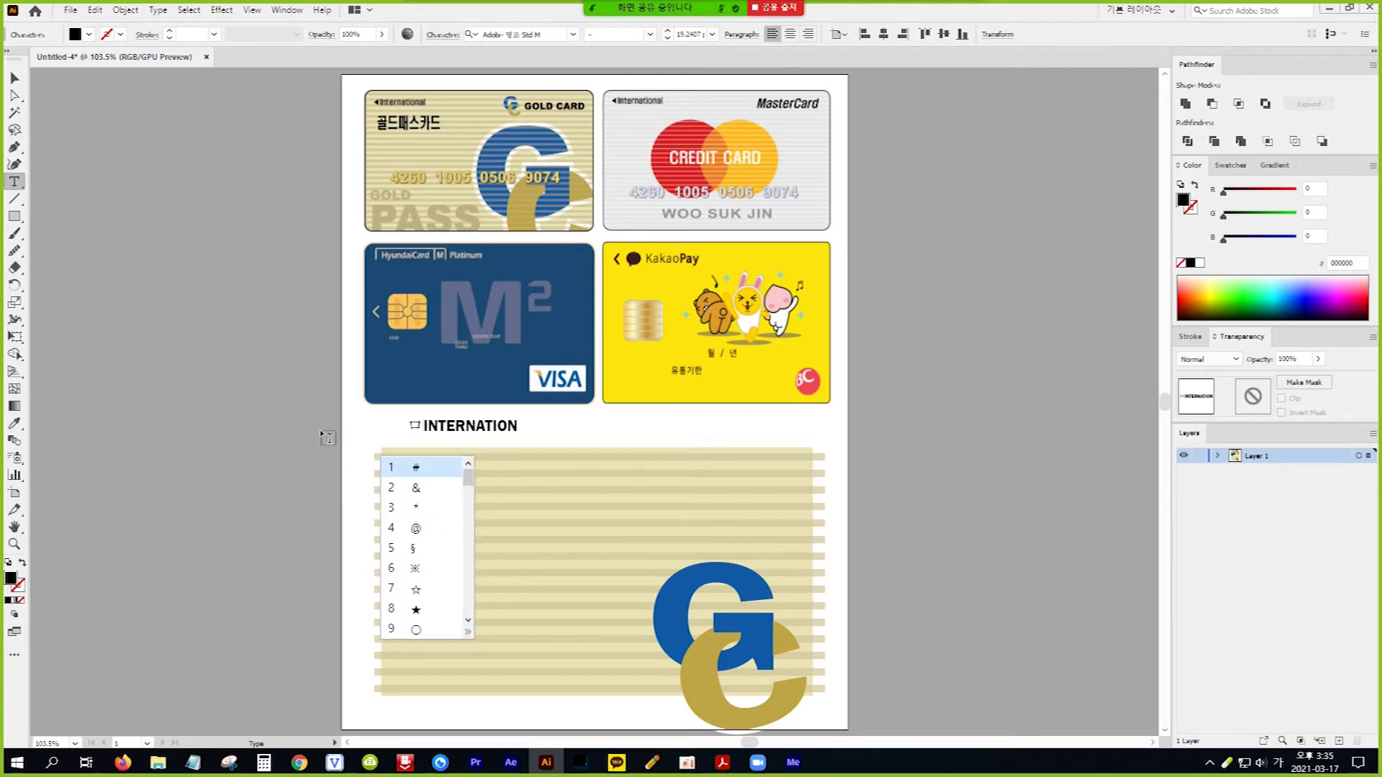
{"action": "left_click", "coordinate": [468, 559]}
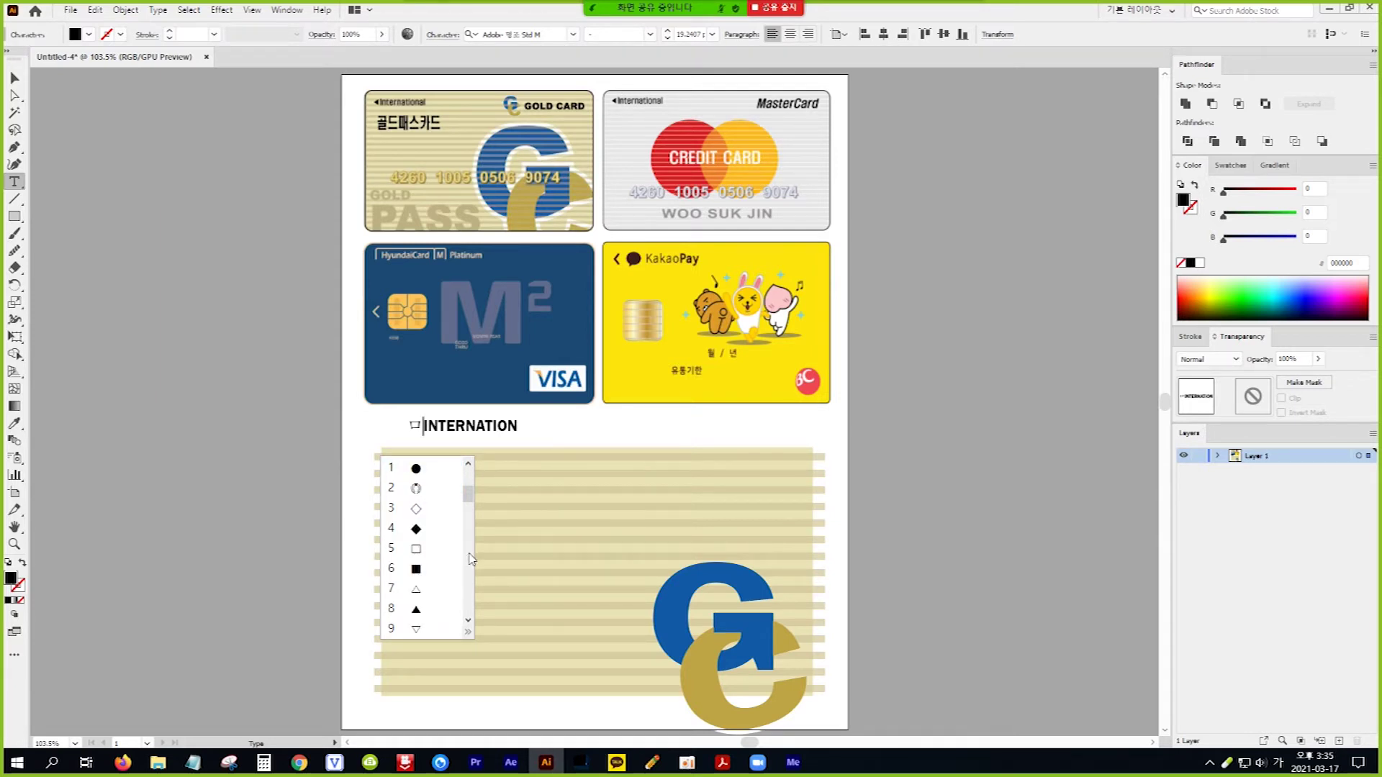
{"action": "left_click", "coordinate": [470, 554]}
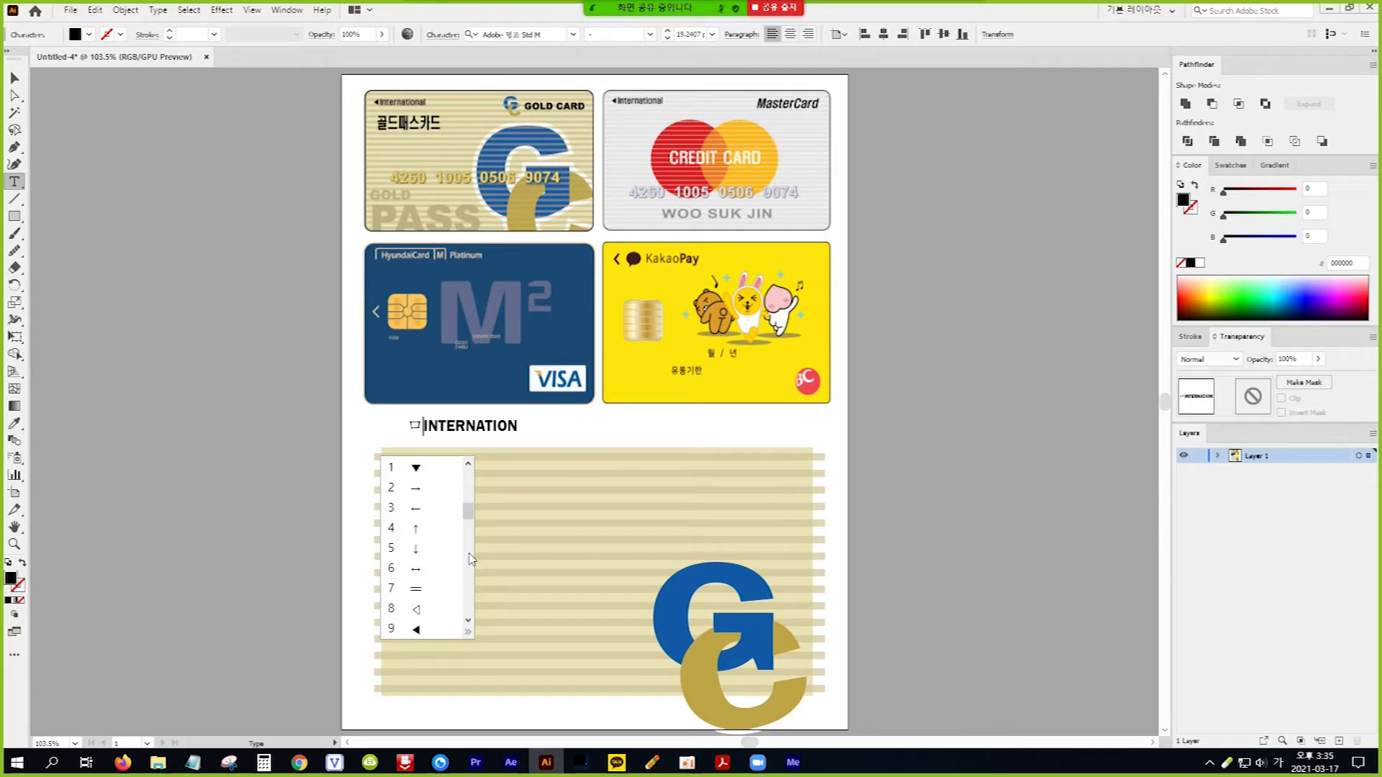
{"action": "left_click", "coordinate": [429, 631]}
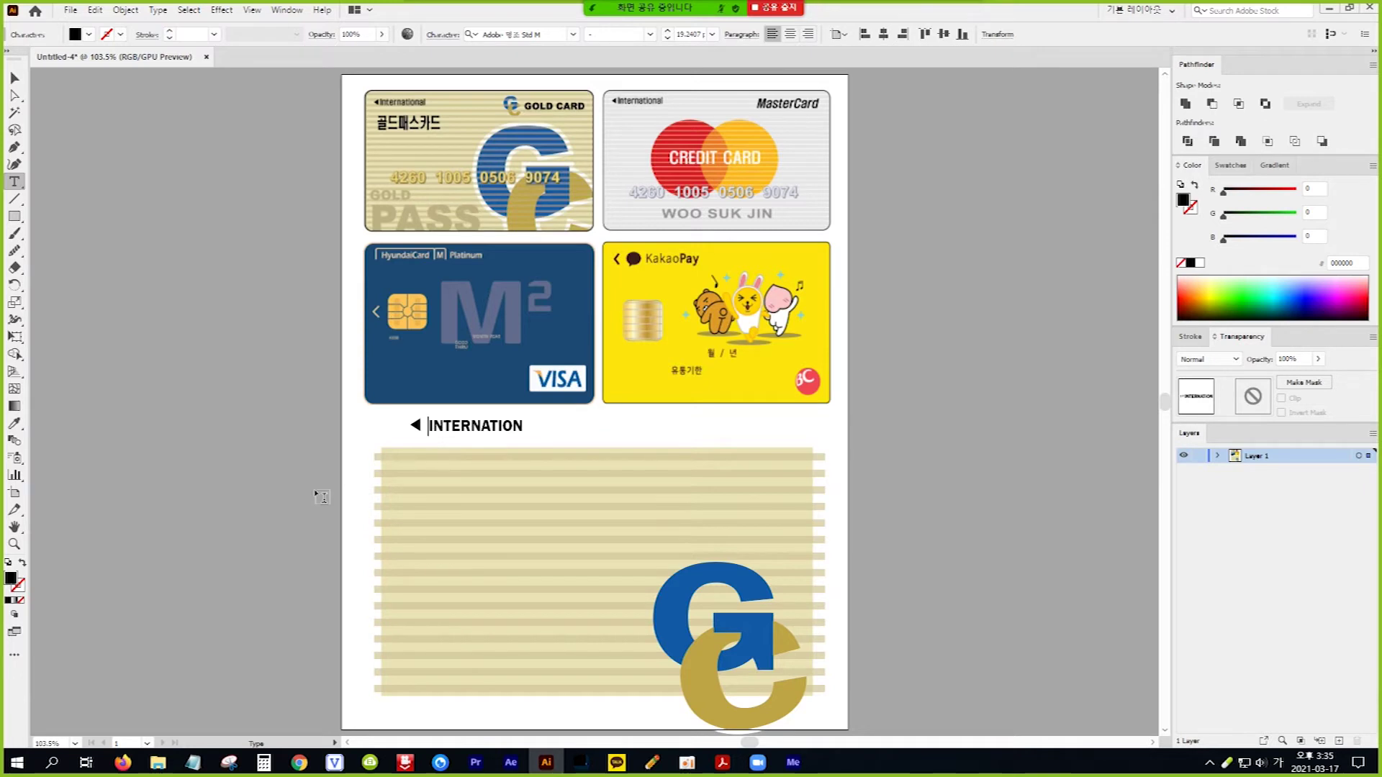
{"action": "left_click", "coordinate": [15, 78]}
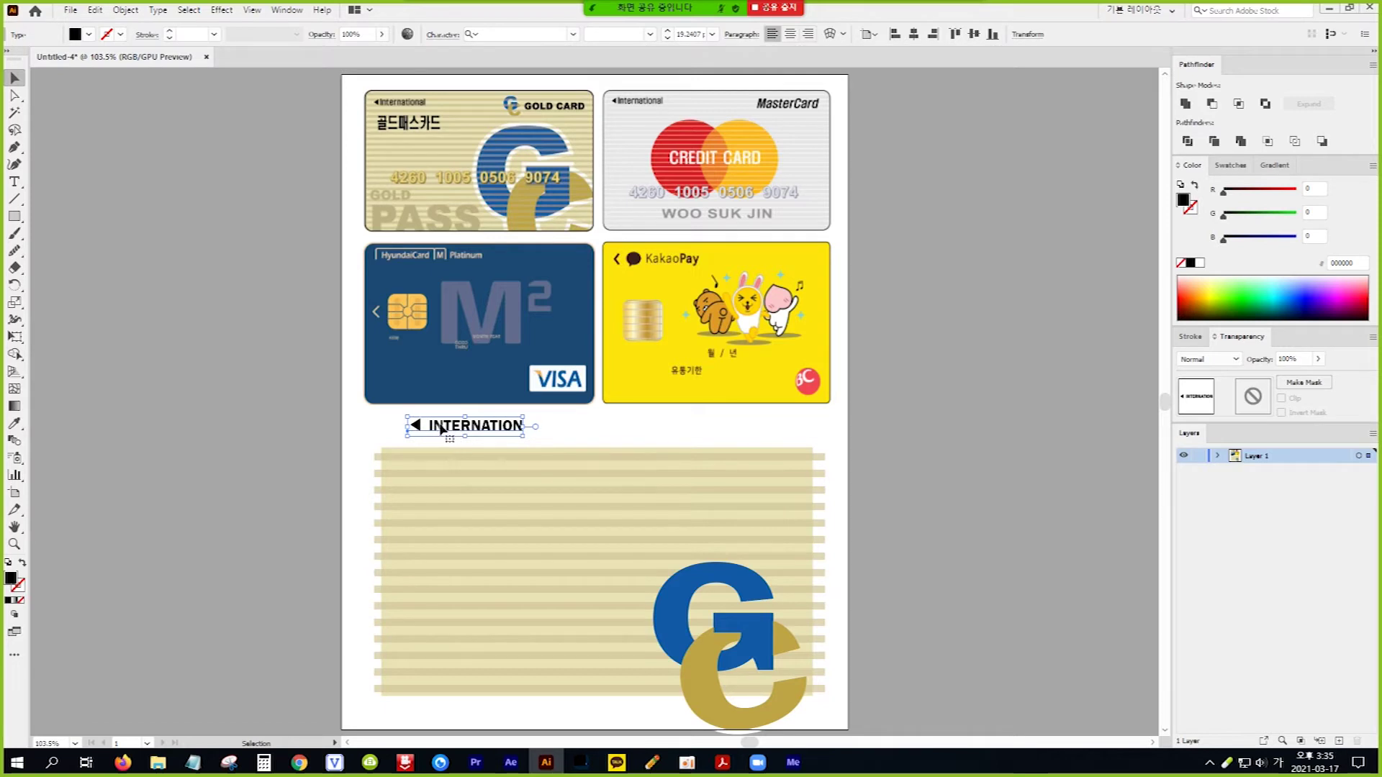
Step: Duplicate the "INTERNATION" text alongside the original and replace the copy's wording with "GOLD CARD"
{"action": "left_click_drag", "start_coordinate": [442, 428], "coordinate": [598, 429]}
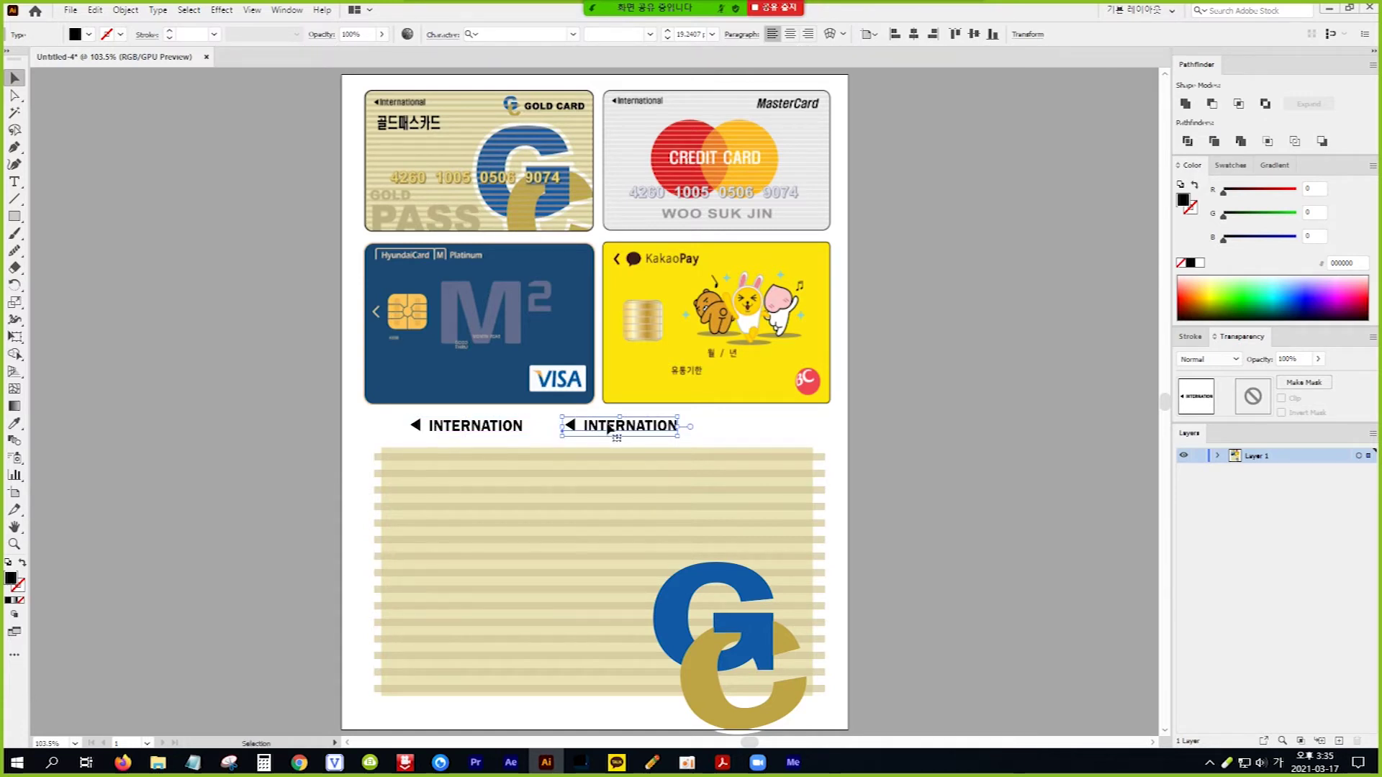
{"action": "left_click", "coordinate": [14, 181]}
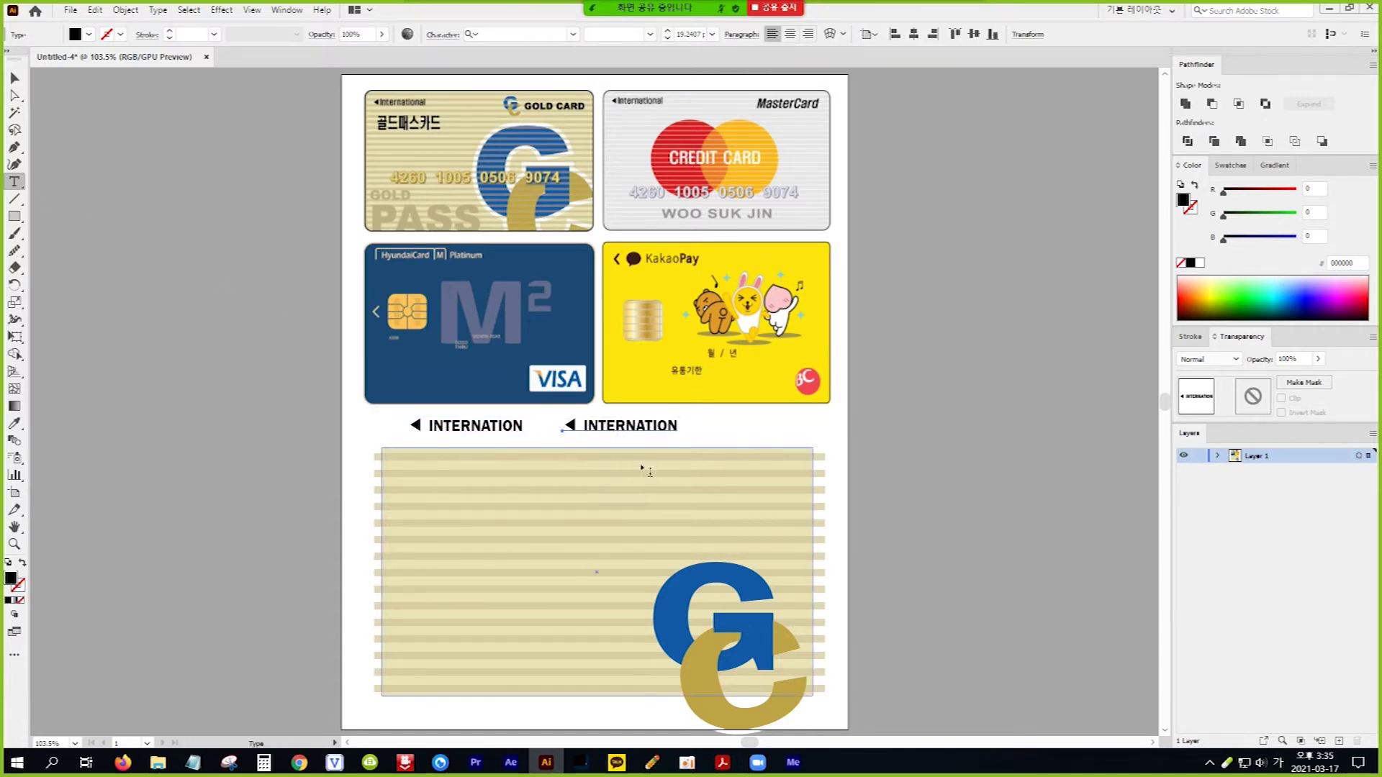
{"action": "triple_click", "coordinate": [610, 428]}
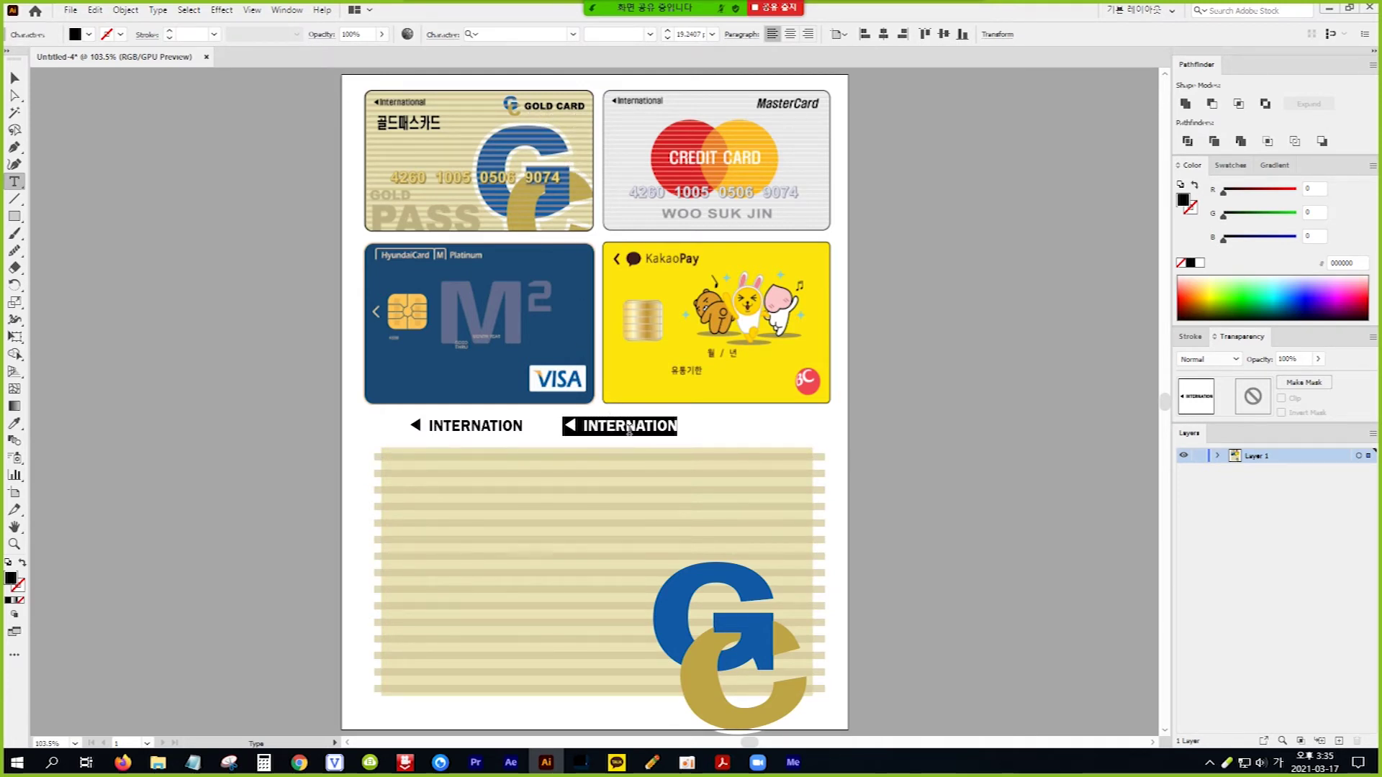
{"action": "key", "text": "Hangul"}
{"action": "type", "text": "G"}
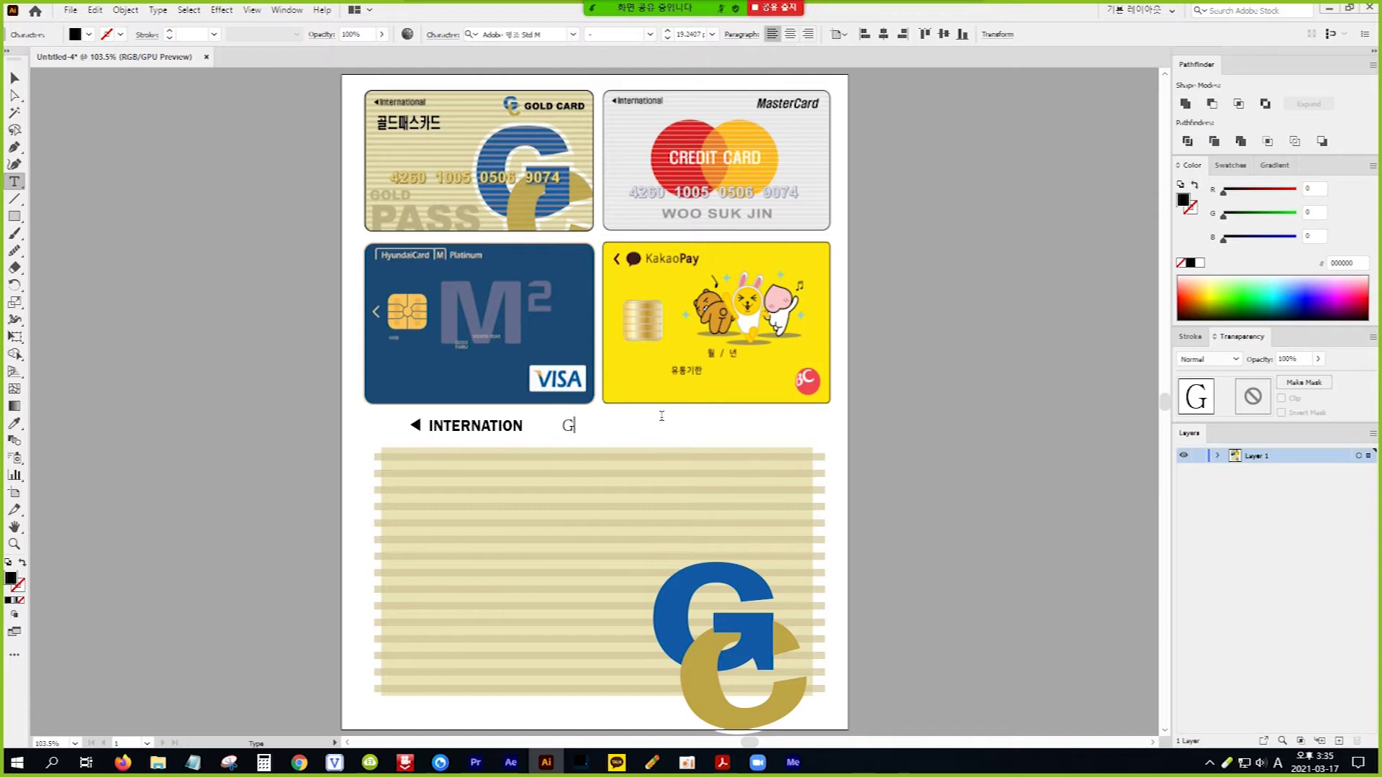
{"action": "type", "text": "OLD"}
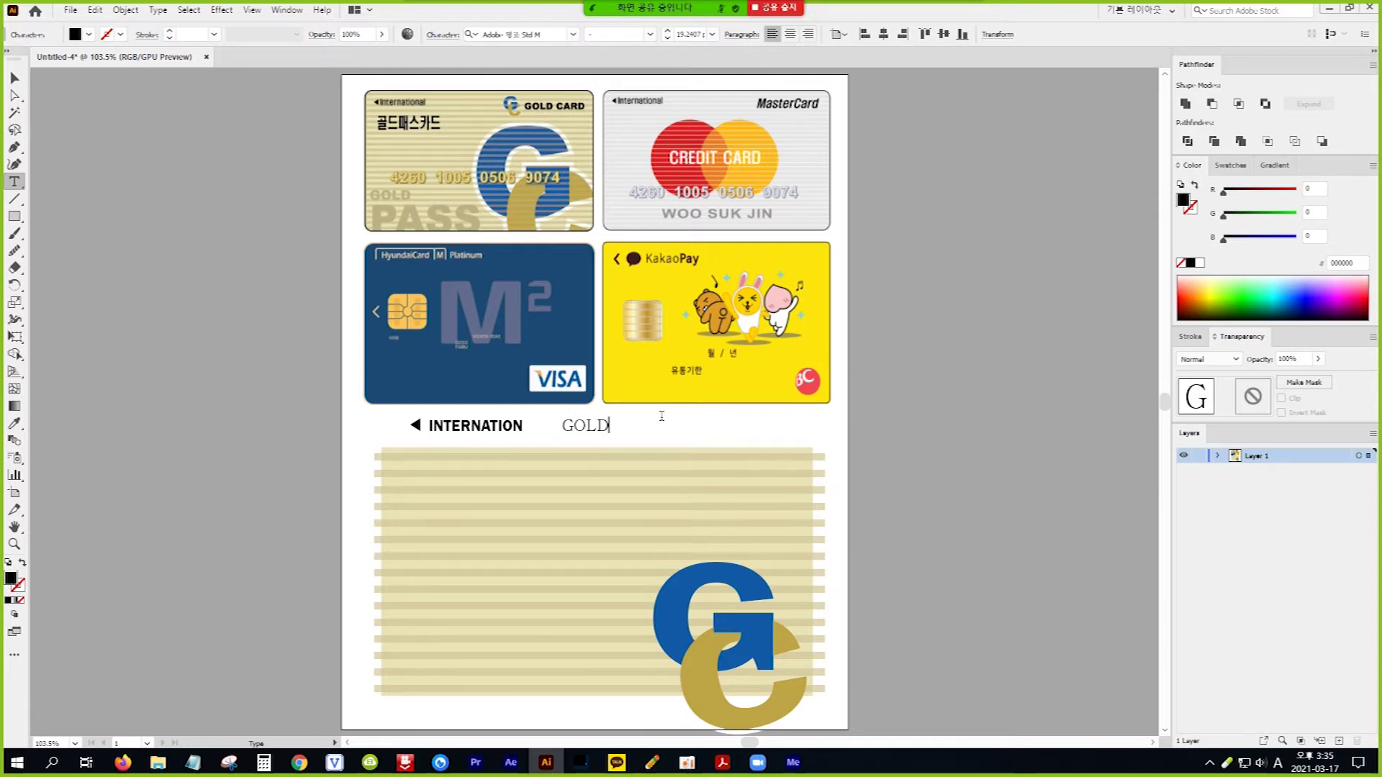
{"action": "type", "text": " CARD"}
{"action": "left_click", "coordinate": [16, 79]}
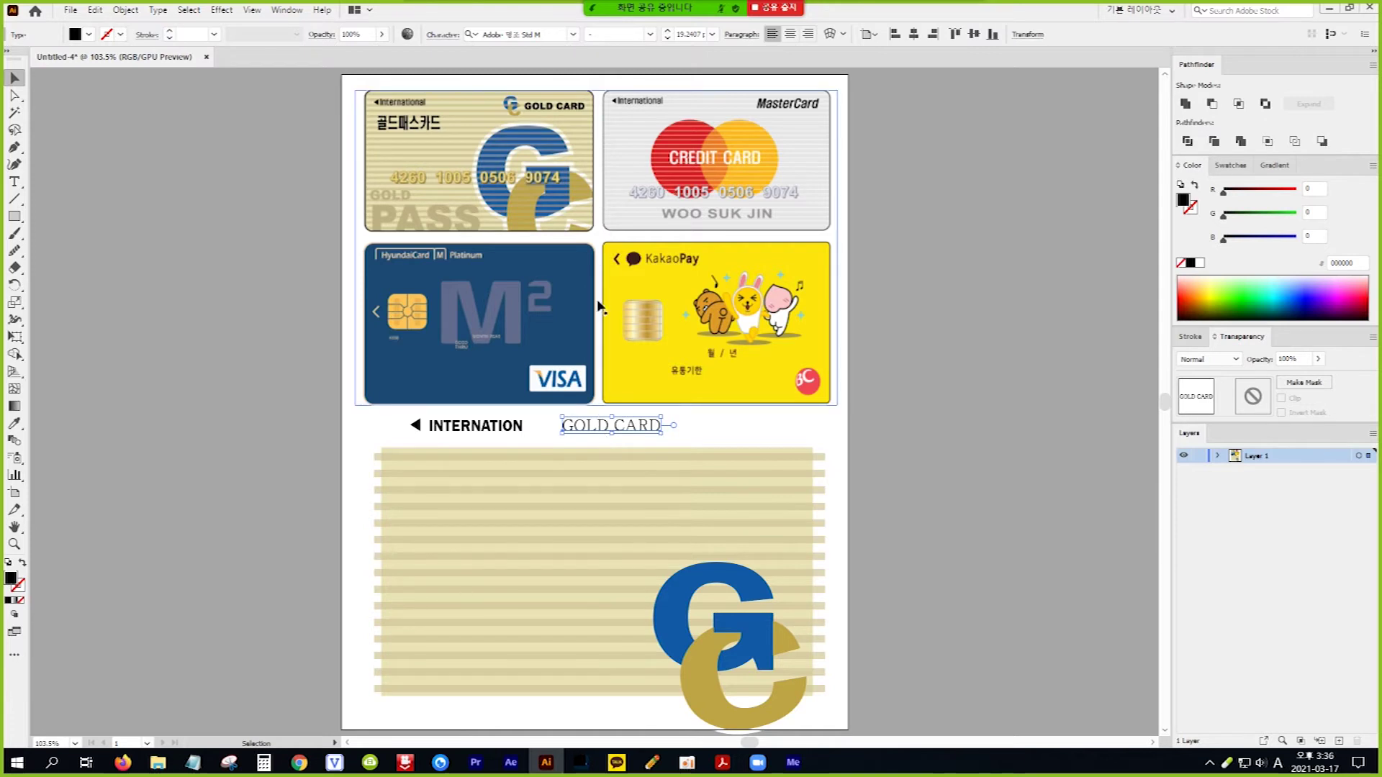
Step: Set the font of the "GOLD CARD" text to Tmon몬소리OTF Black
{"action": "left_click", "coordinate": [574, 34]}
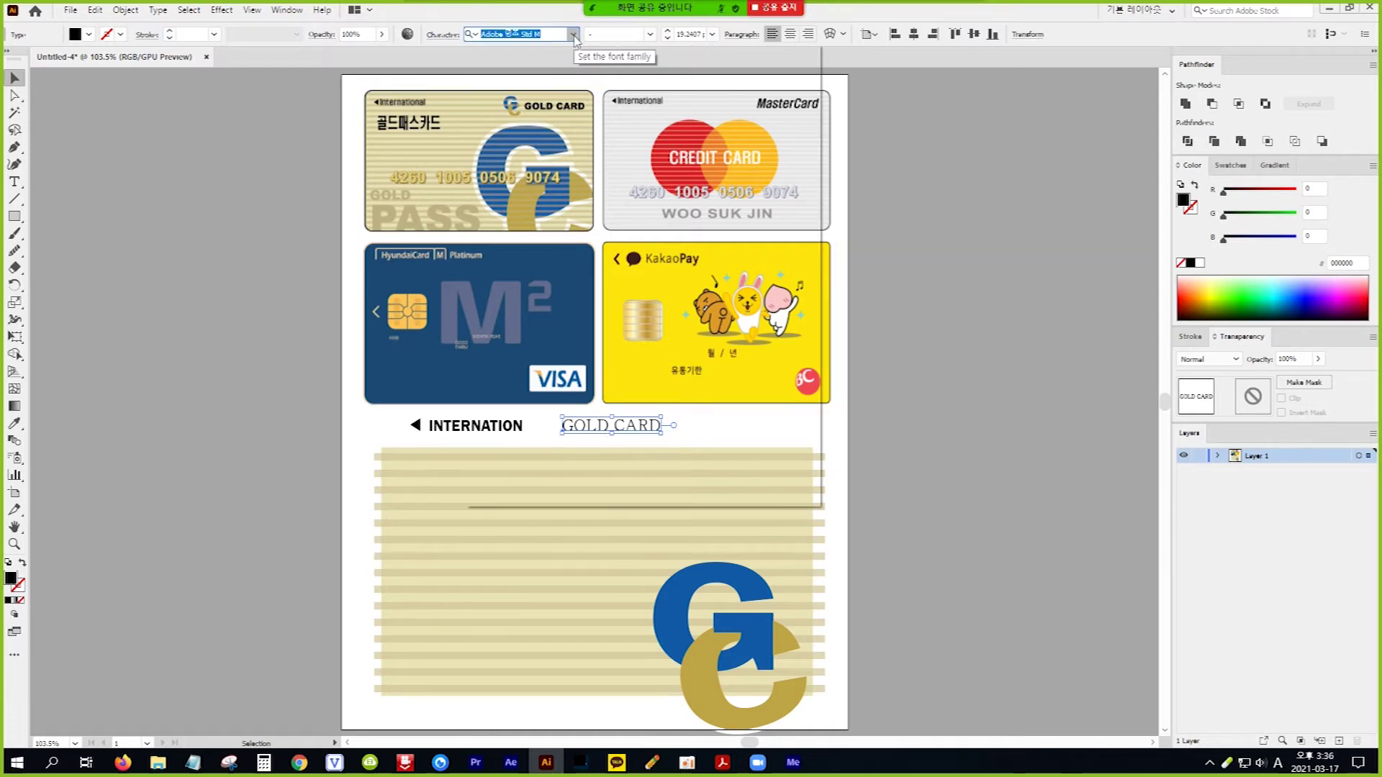
{"action": "scroll", "coordinate": [621, 139], "scroll_direction": "up", "scroll_amount": 1}
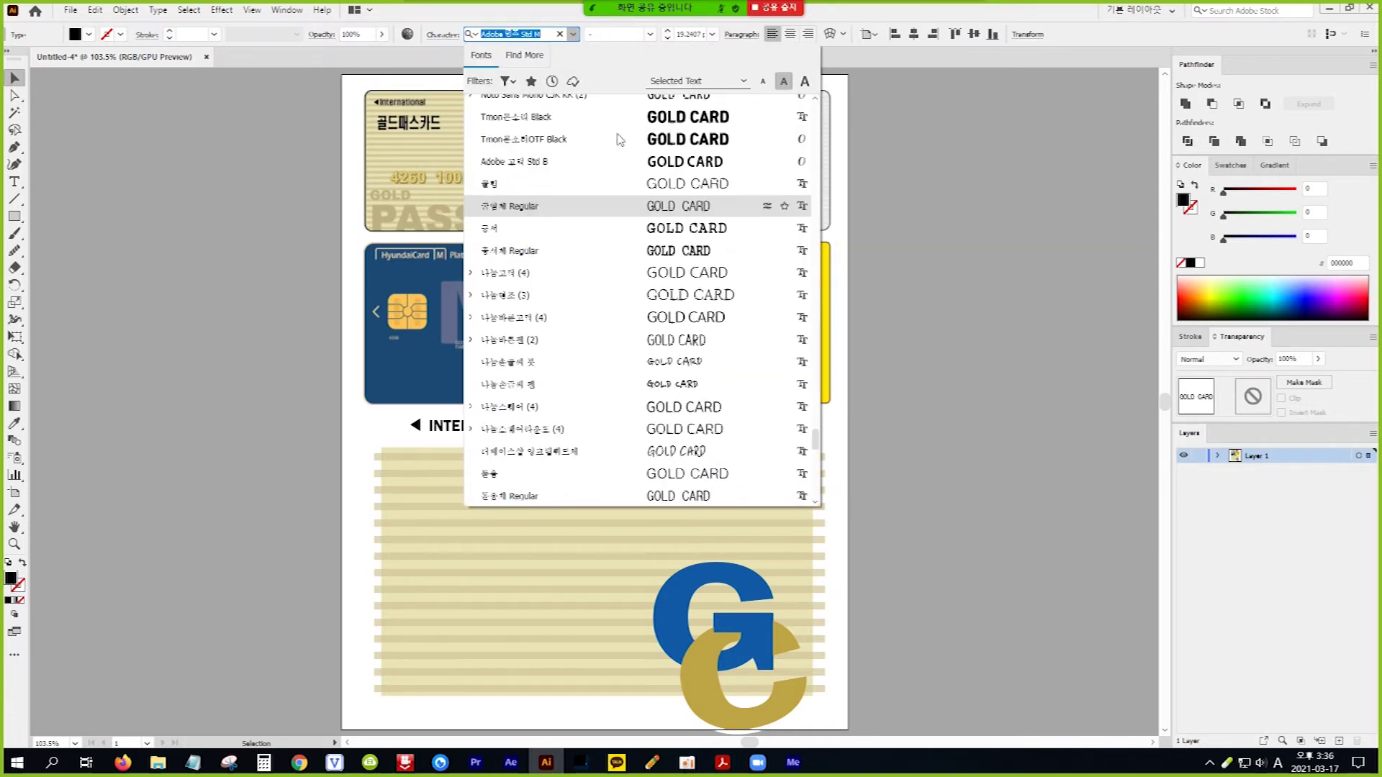
{"action": "left_click", "coordinate": [664, 142]}
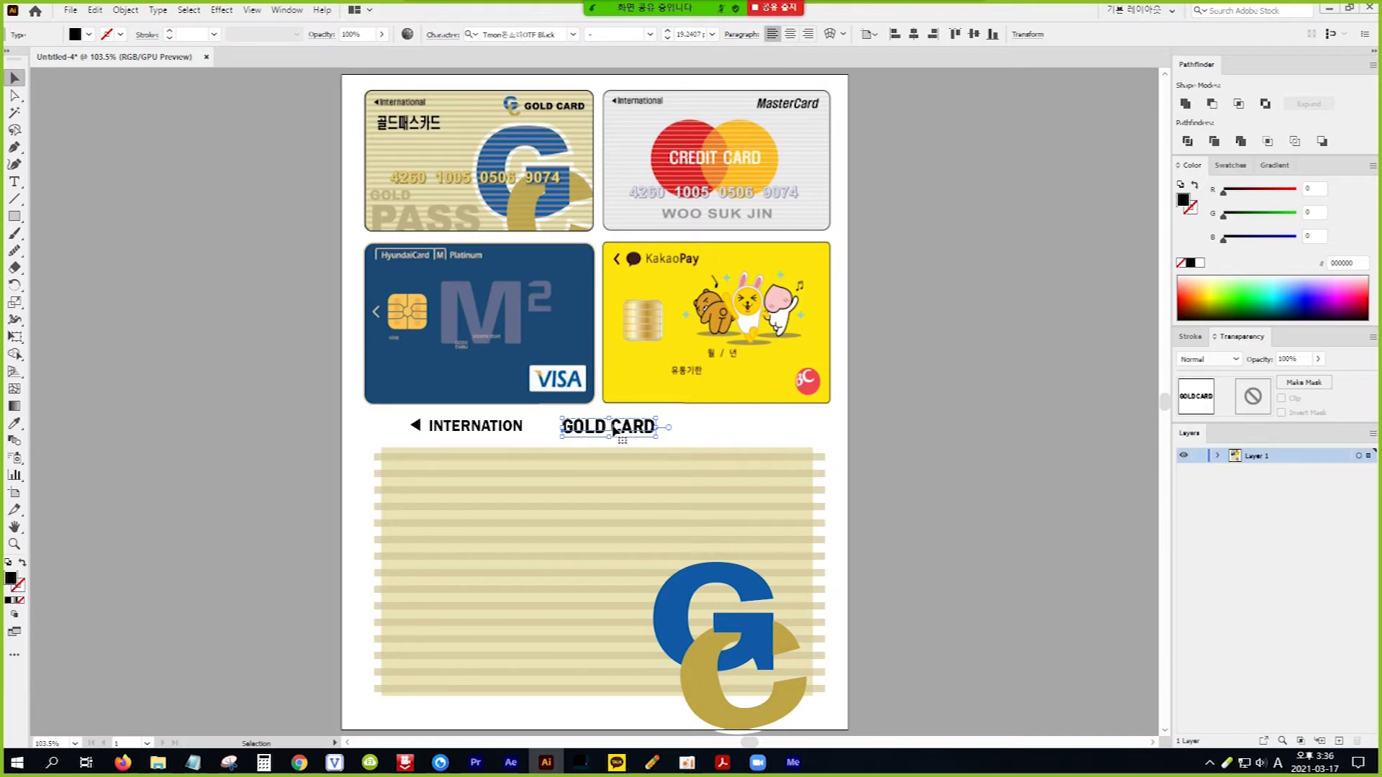
Step: Duplicate the "GOLD CARD" text alongside the original and replace the copy with a sample card number in four groups of four digits
{"action": "left_click_drag", "start_coordinate": [614, 427], "coordinate": [750, 429]}
{"action": "left_click", "coordinate": [15, 182]}
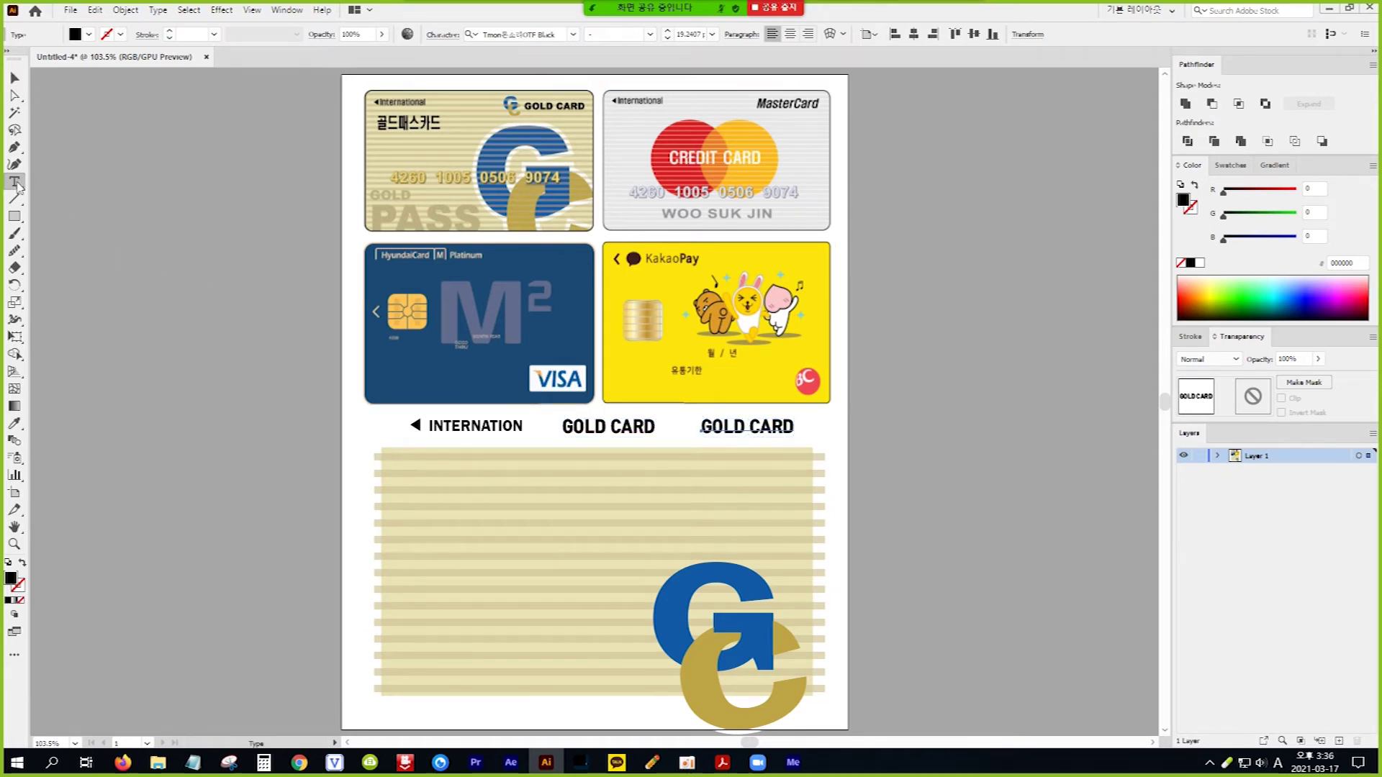
{"action": "triple_click", "coordinate": [731, 426]}
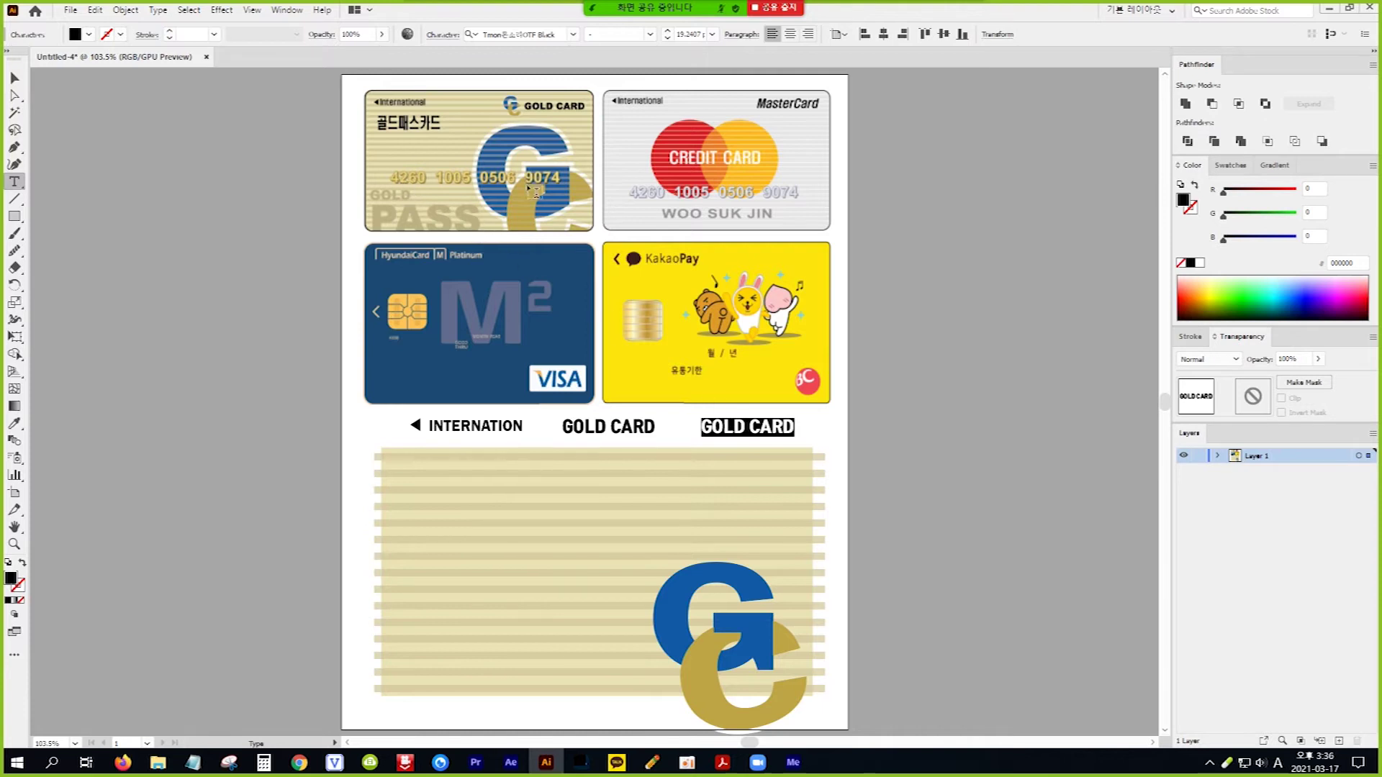
{"action": "type", "text": "1234"}
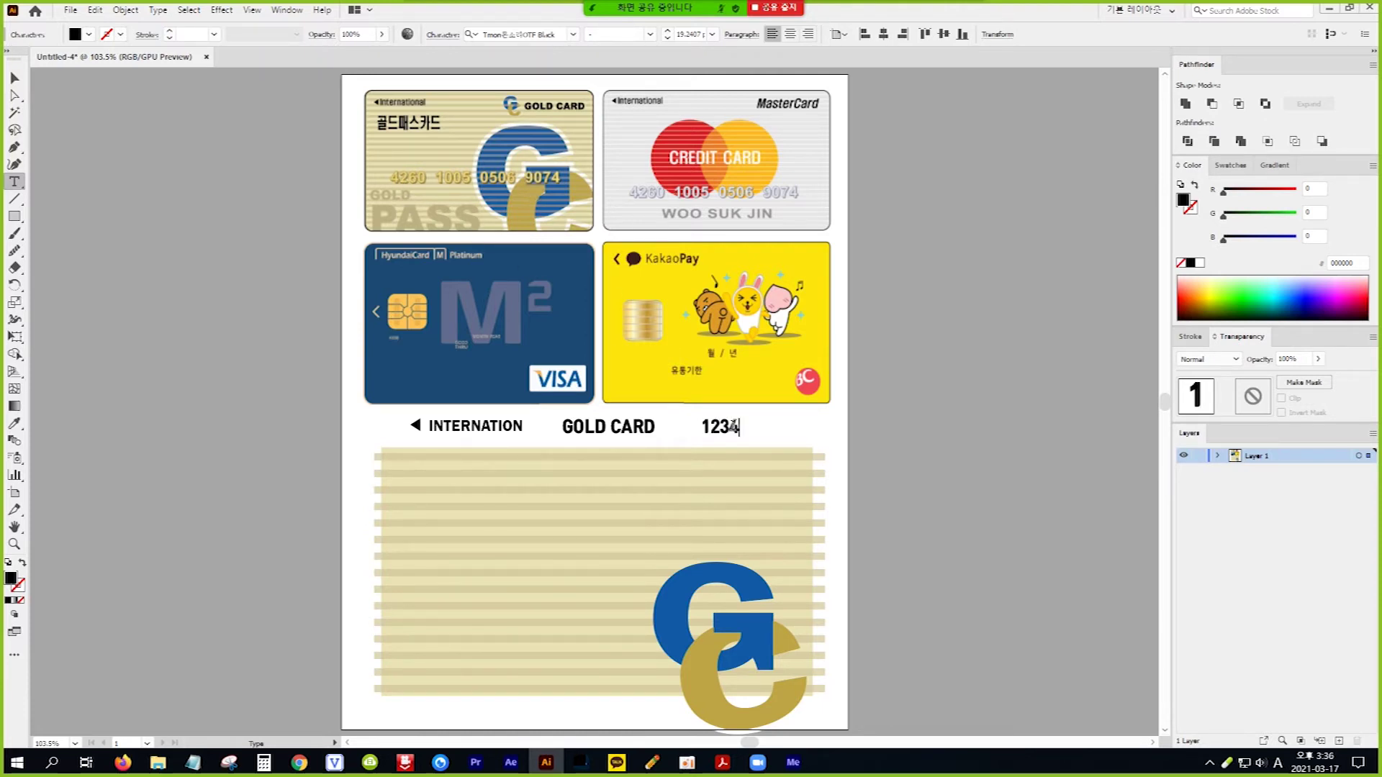
{"action": "type", "text": " 2345 3456"}
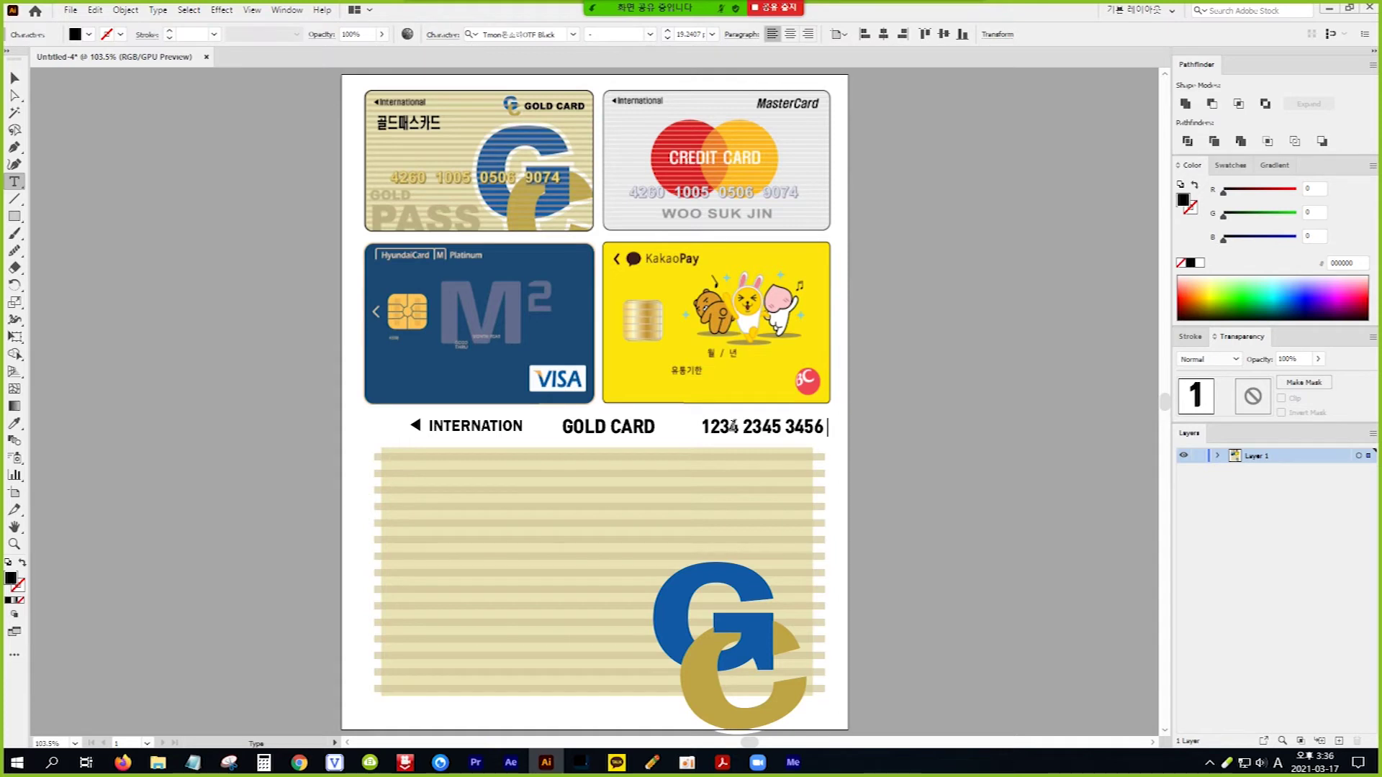
{"action": "type", "text": " 4567"}
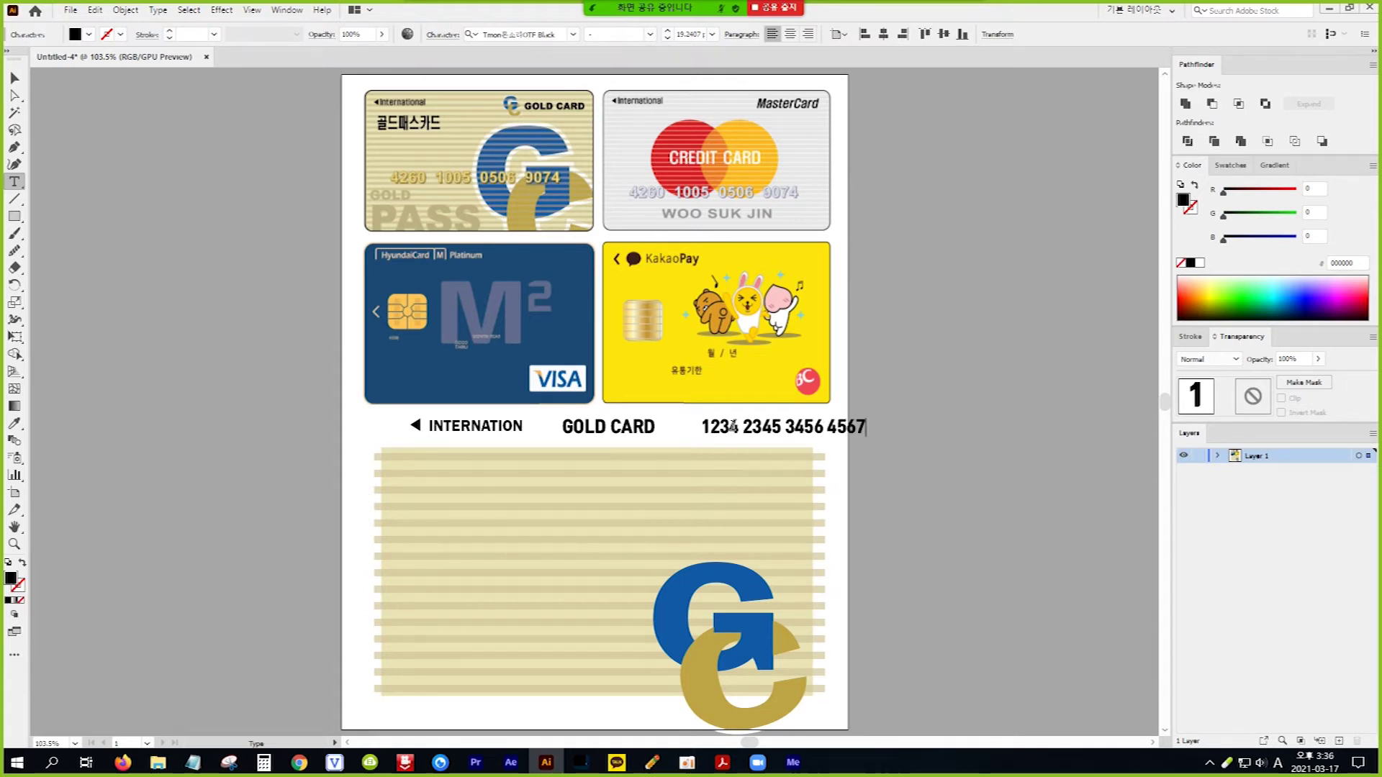
{"action": "left_click", "coordinate": [15, 77]}
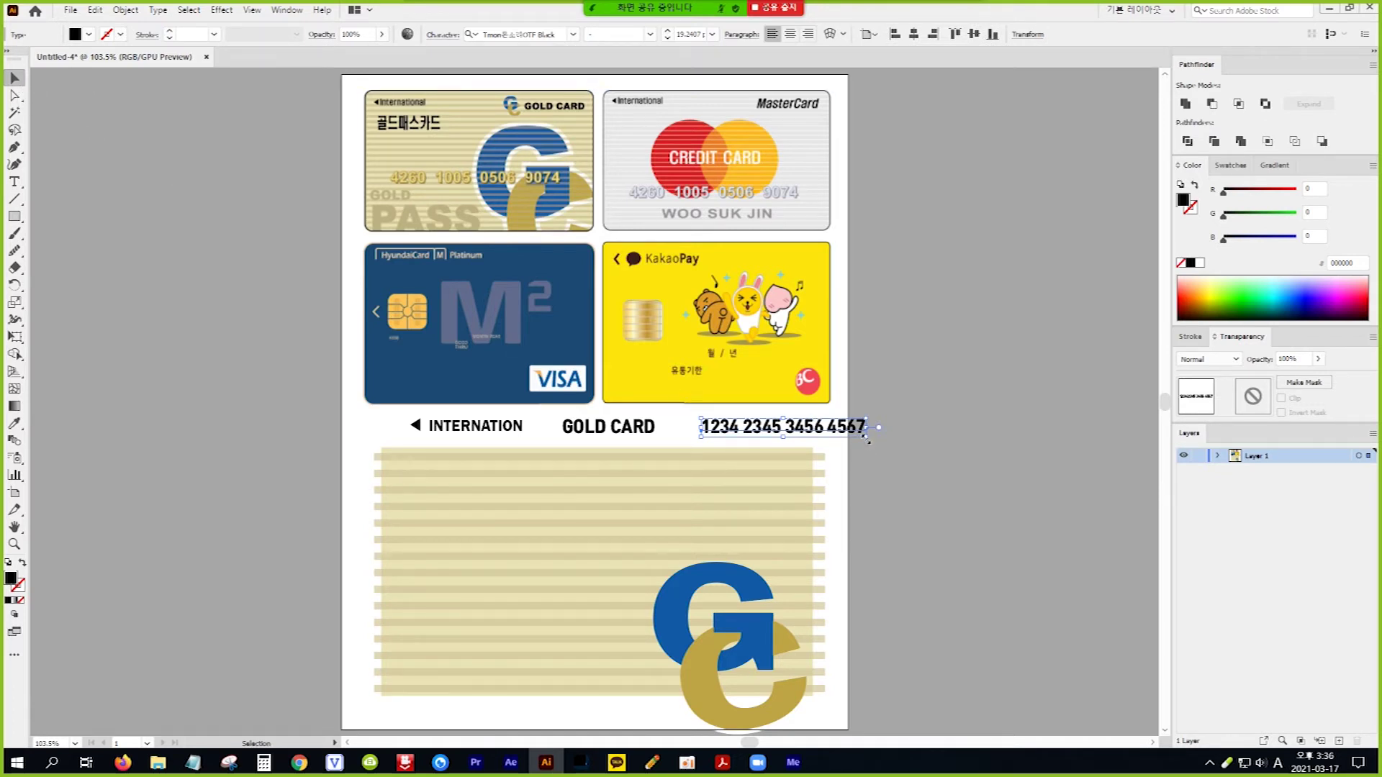
Step: Stretch the card number text horizontally so its digits become wider, at about 18.4 pt
{"action": "key", "text": "Return"}
{"action": "left_click_drag", "start_coordinate": [869, 439], "coordinate": [933, 439]}
{"action": "left_click_drag", "start_coordinate": [928, 441], "coordinate": [910, 435]}
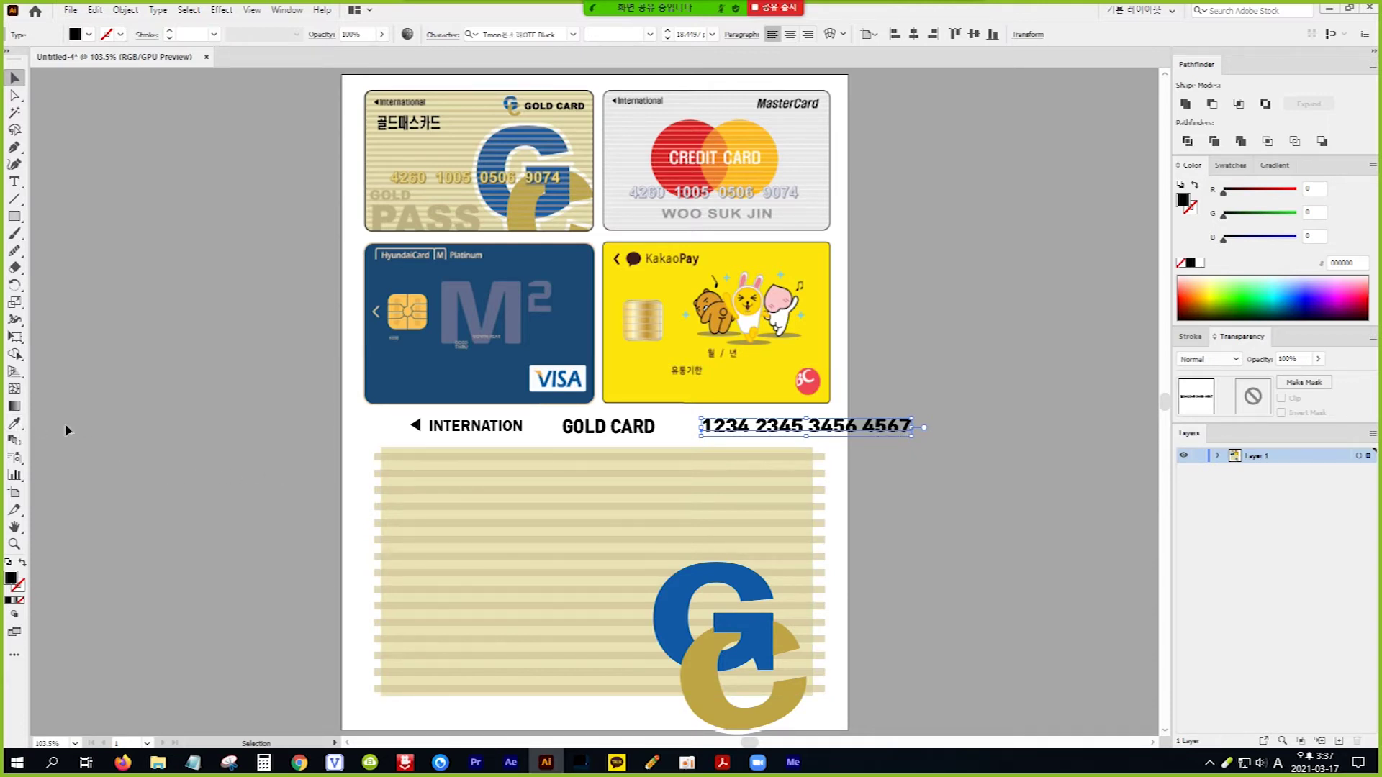
Step: Fill the card number text with the pale gold sampled from the reference card's number and give it a brown swatch stroke
{"action": "left_click", "coordinate": [15, 424]}
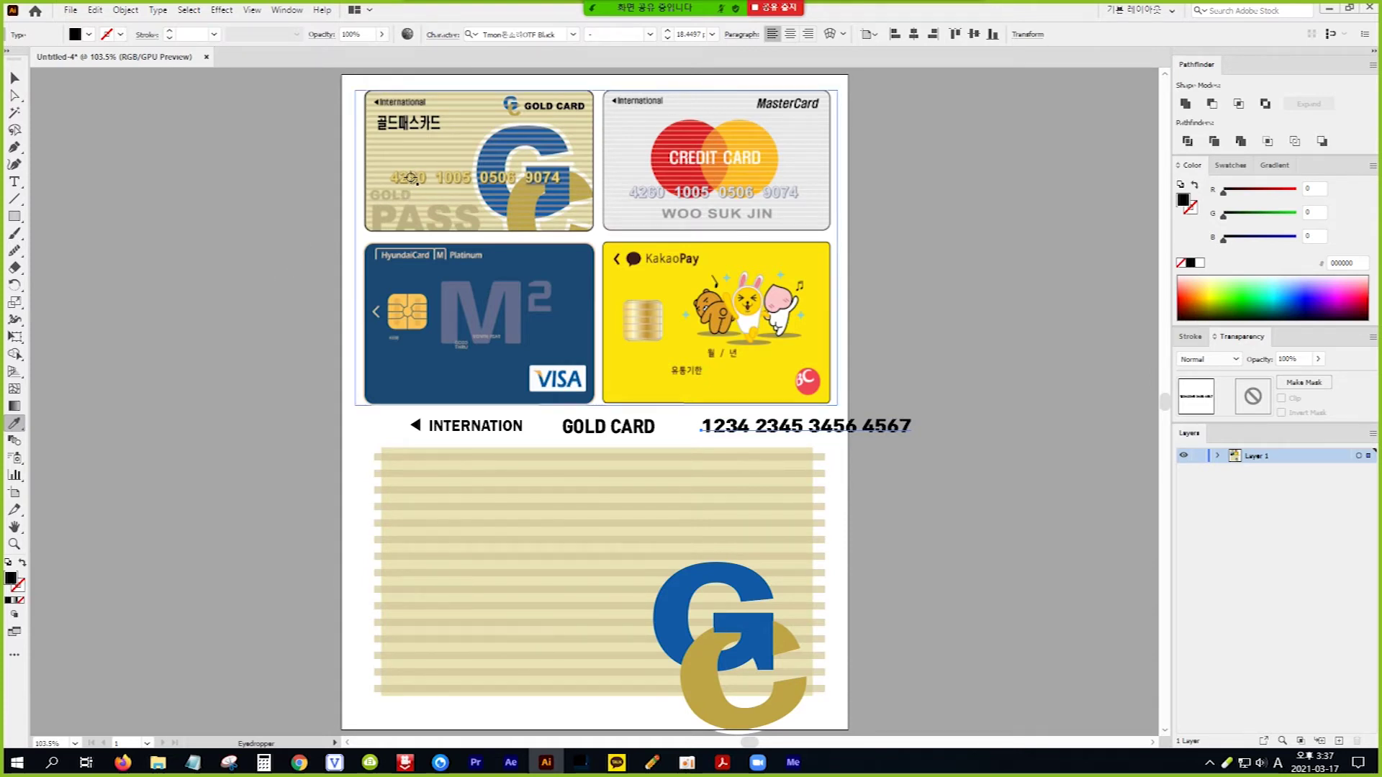
{"action": "left_click", "coordinate": [412, 179]}
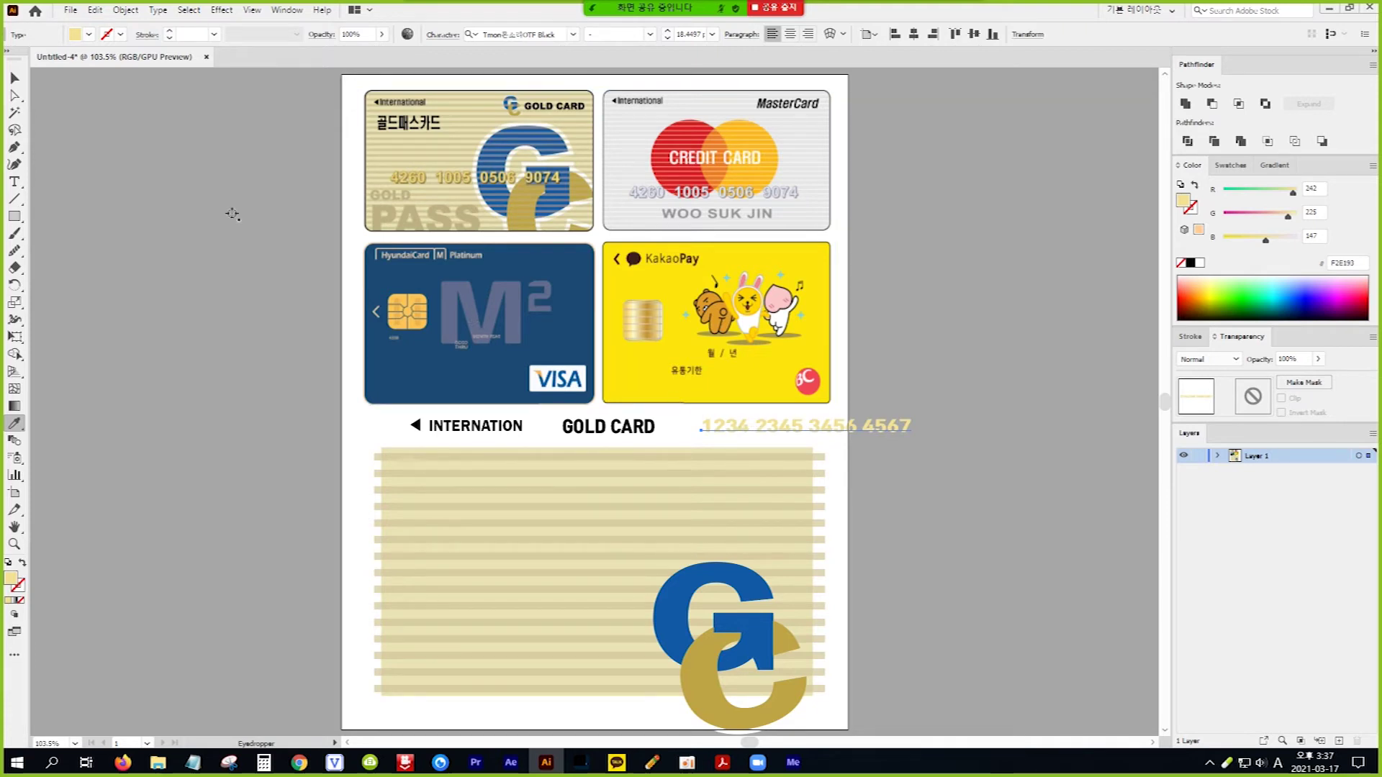
{"action": "left_click", "coordinate": [14, 77]}
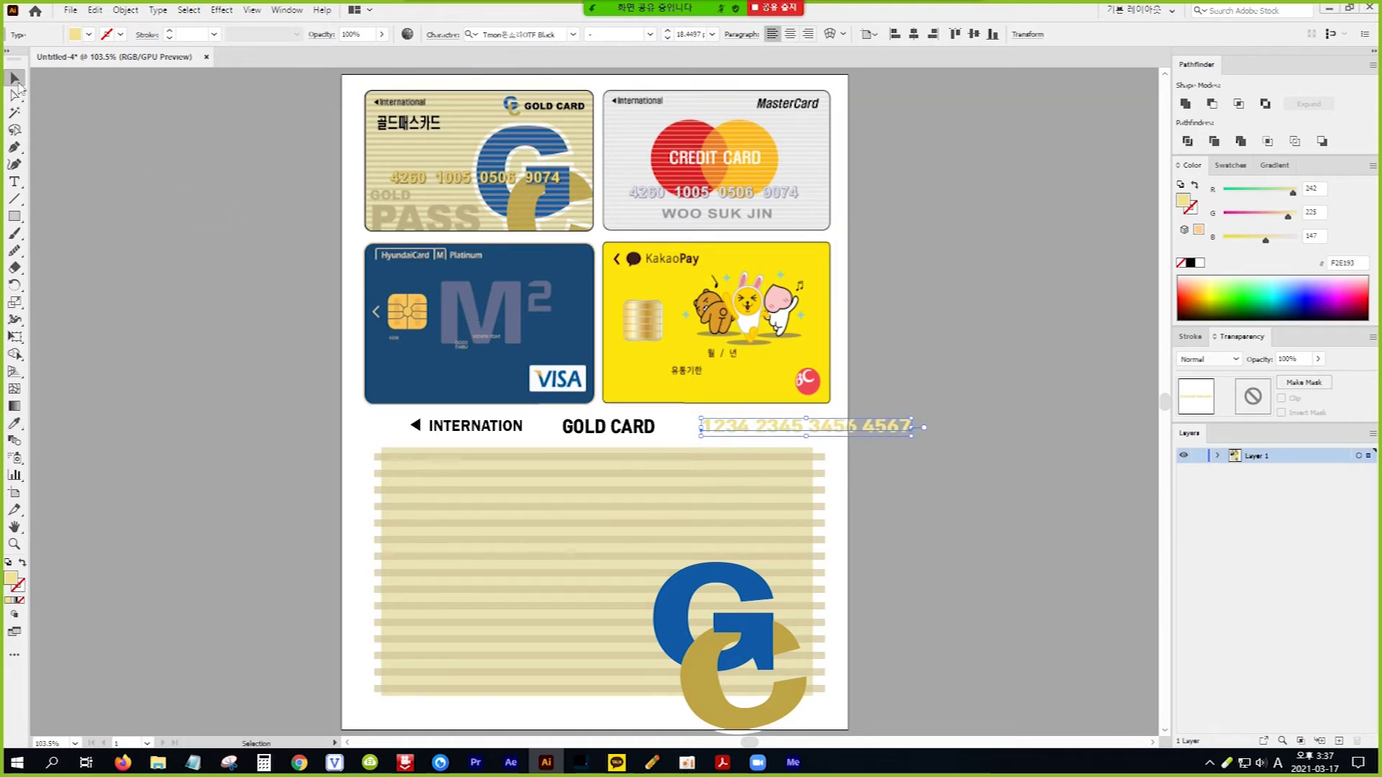
{"action": "left_click", "coordinate": [22, 589]}
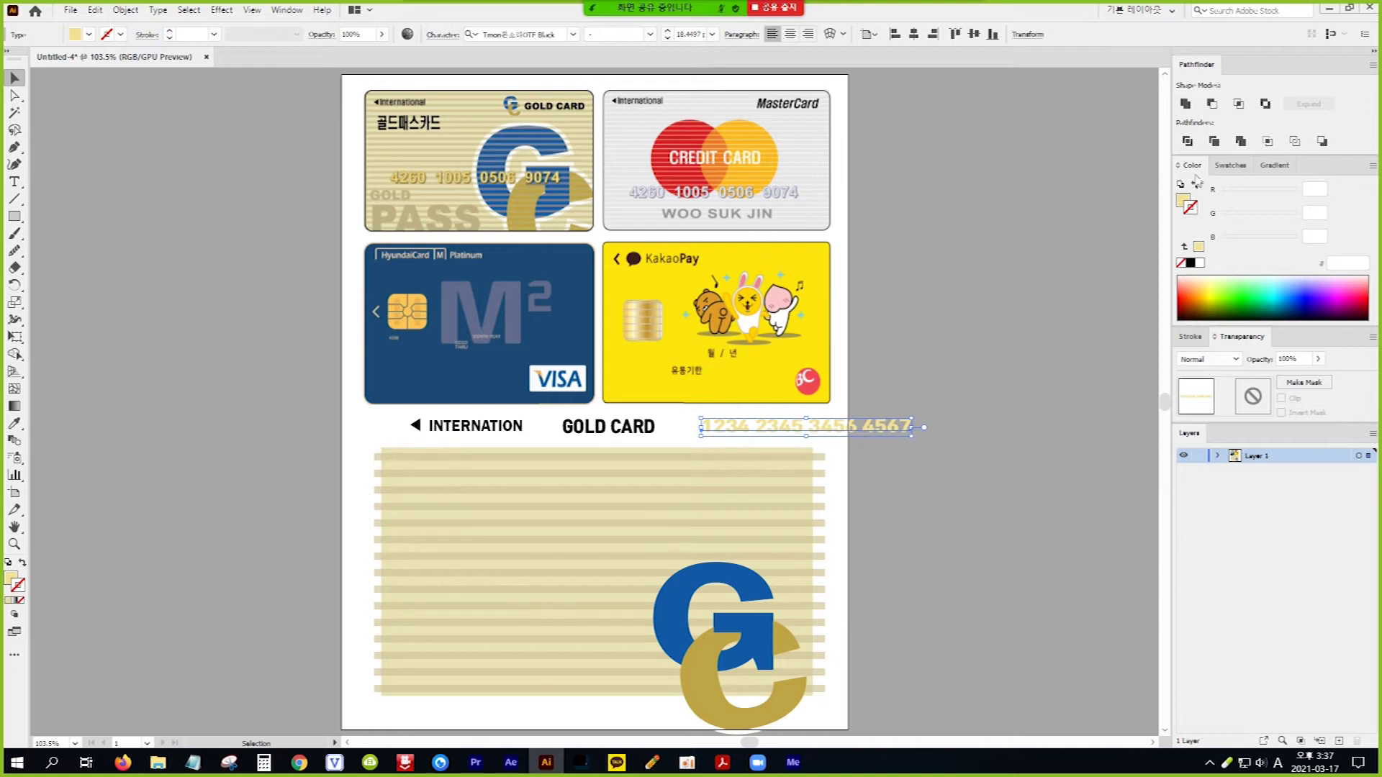
{"action": "left_click", "coordinate": [1231, 166]}
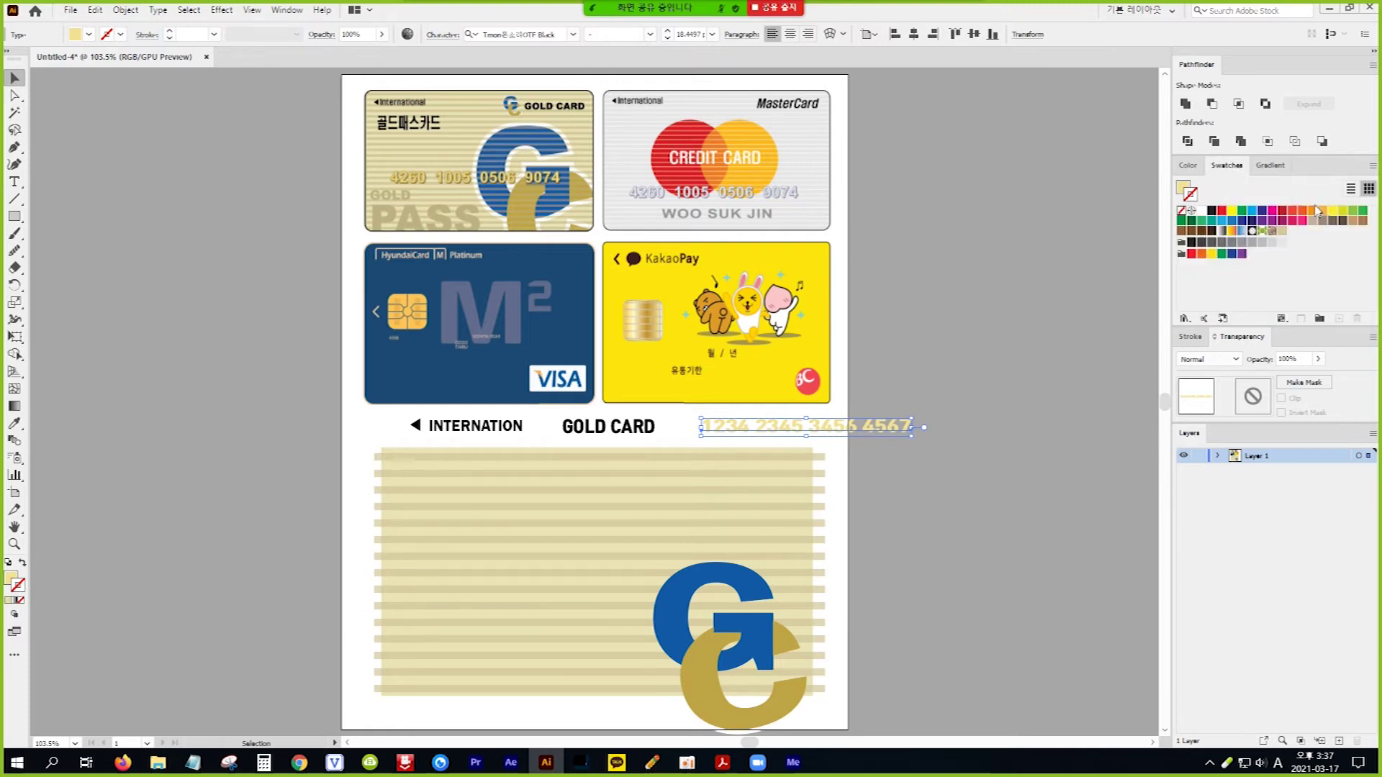
{"action": "left_click", "coordinate": [1364, 227]}
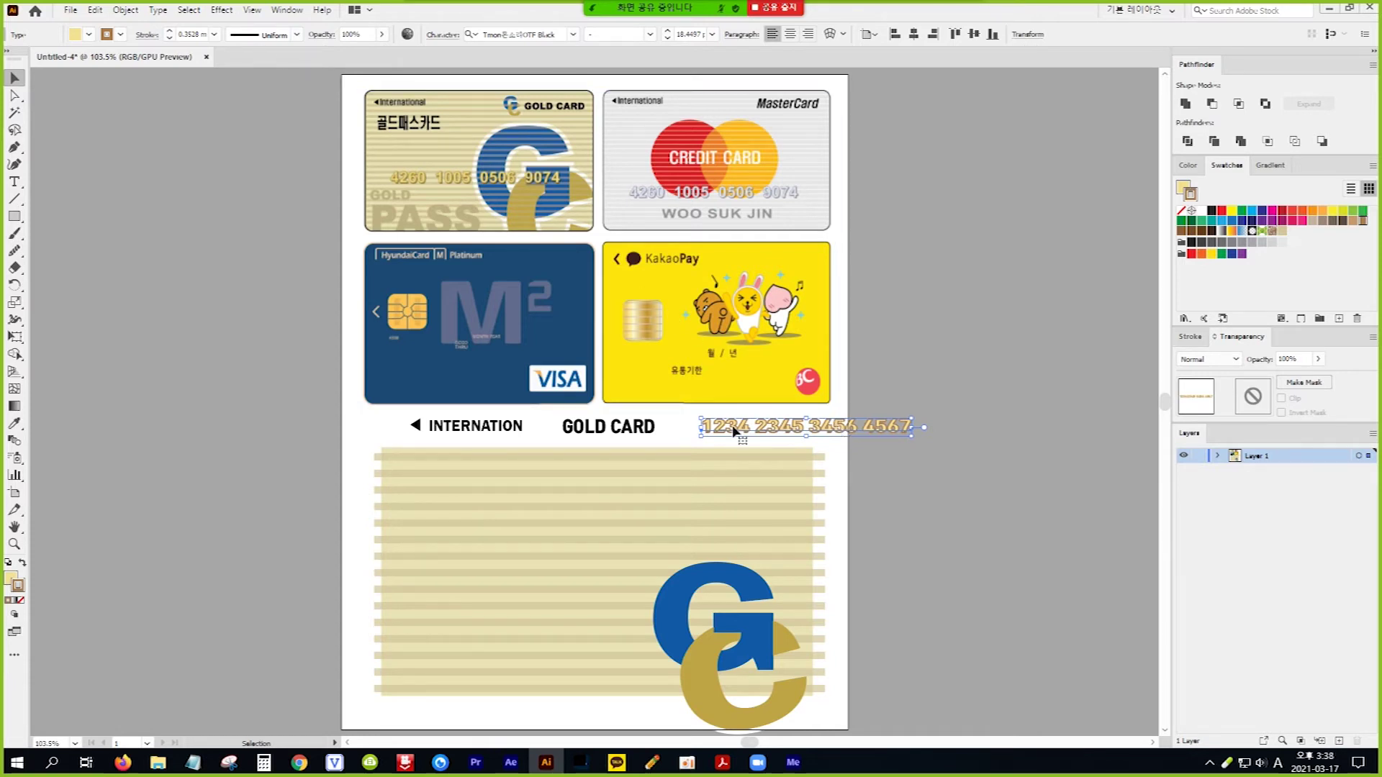
Step: Start a Multiply drop shadow on the card number text with a 4 pt X offset and a 3 pt Y offset
{"action": "left_click", "coordinate": [220, 13]}
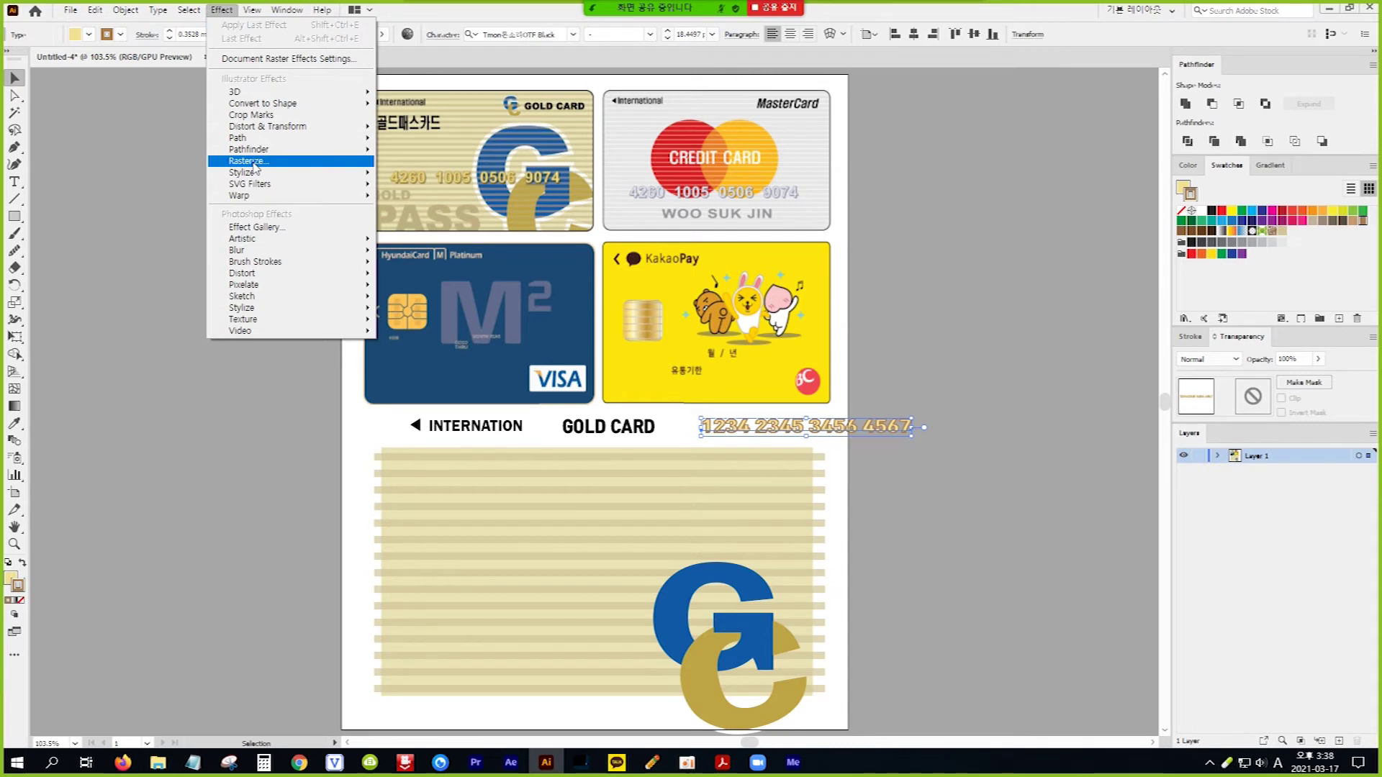
{"action": "mouse_move", "coordinate": [288, 175]}
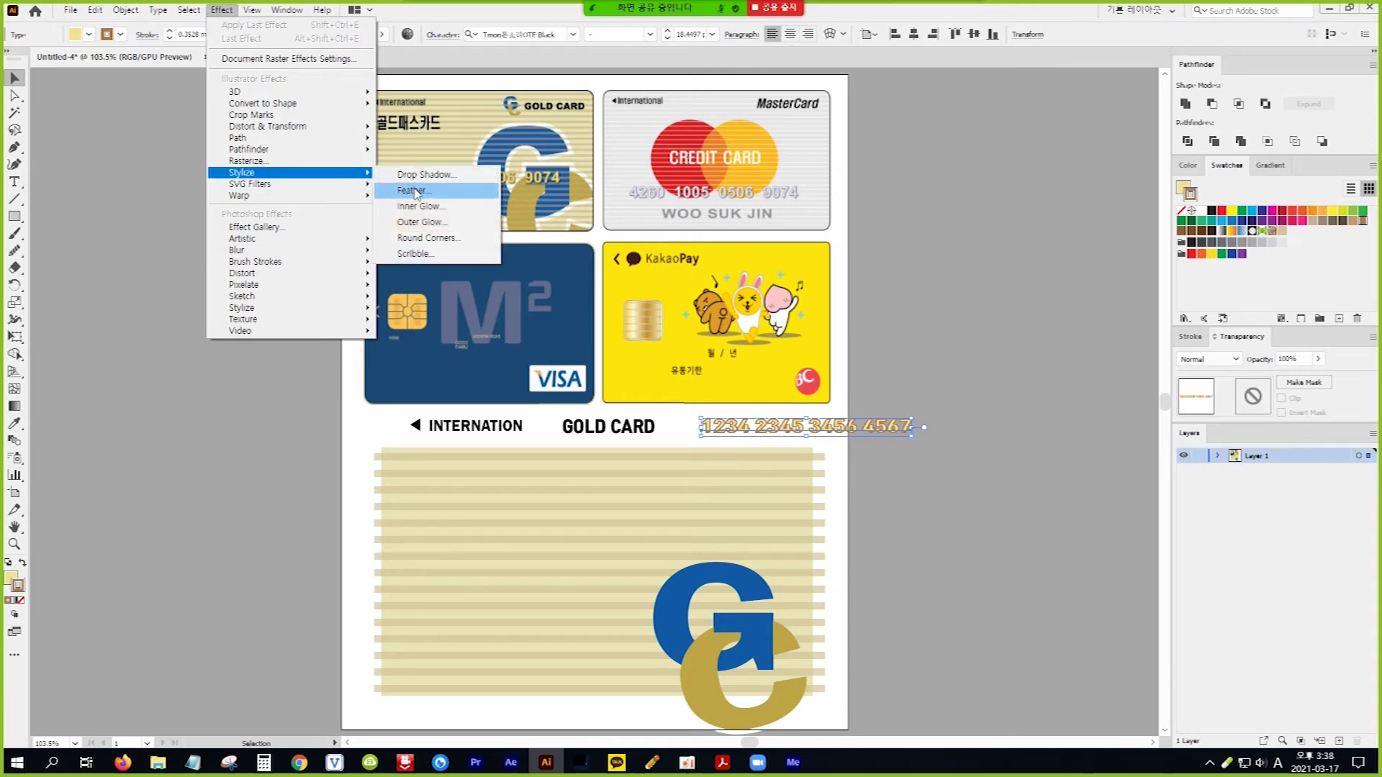
{"action": "left_click", "coordinate": [448, 177]}
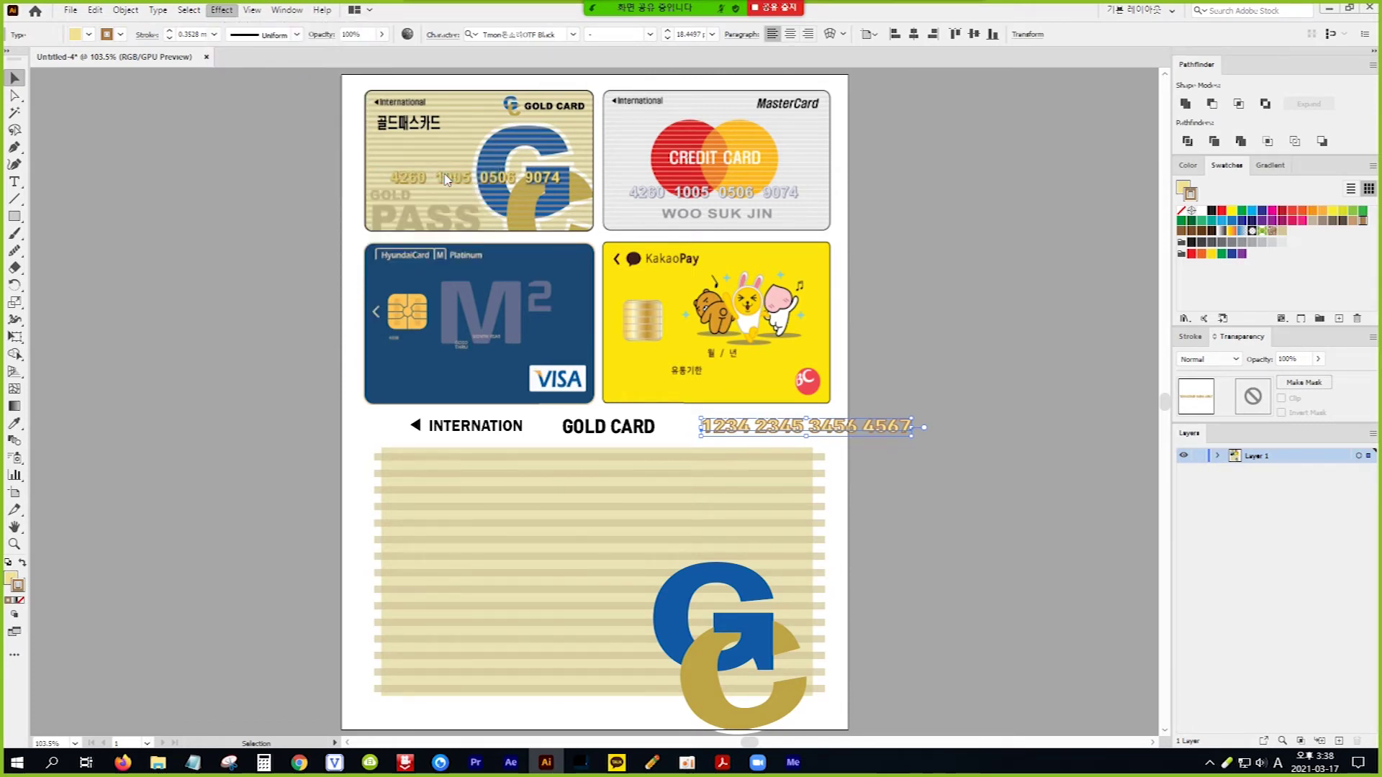
{"action": "left_click_drag", "start_coordinate": [671, 271], "coordinate": [556, 290]}
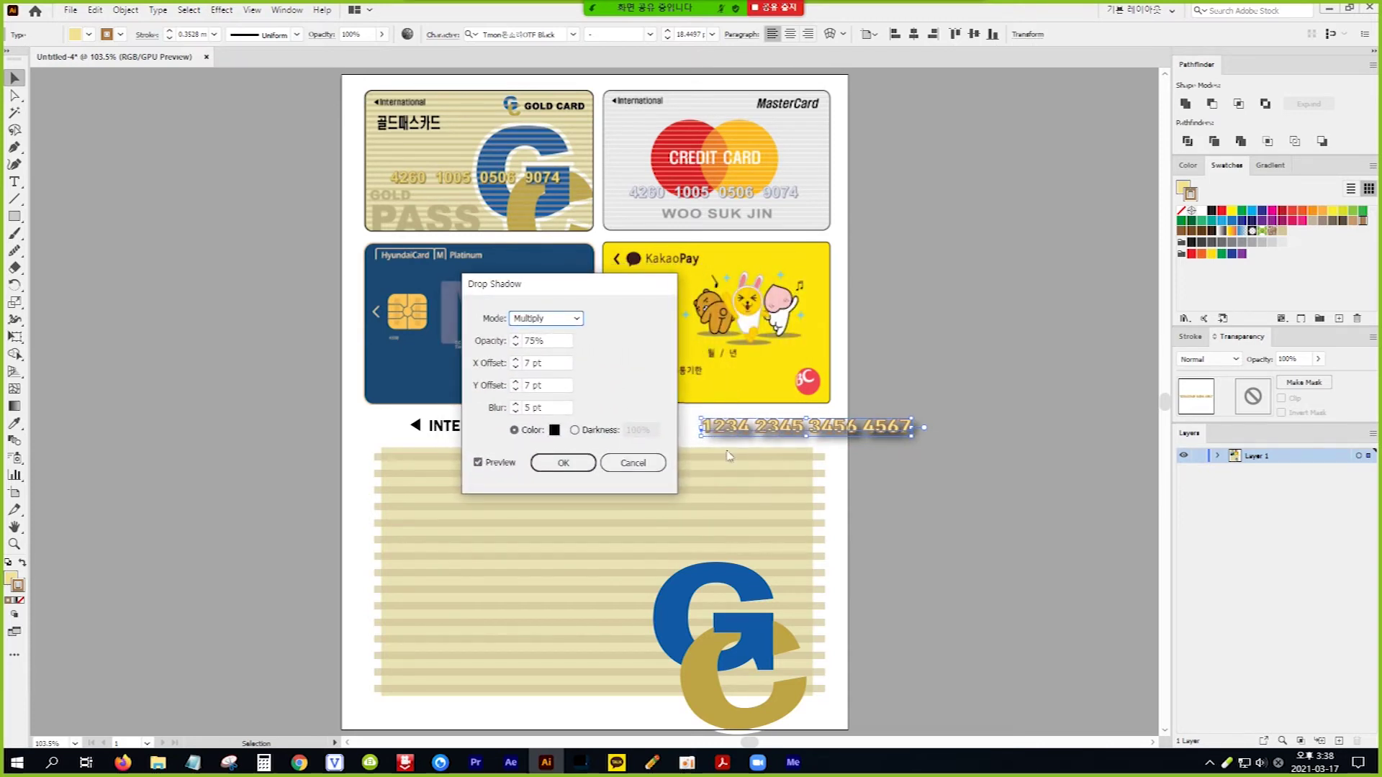
{"action": "left_click", "coordinate": [516, 367]}
{"action": "left_click", "coordinate": [515, 366]}
{"action": "left_click", "coordinate": [515, 366]}
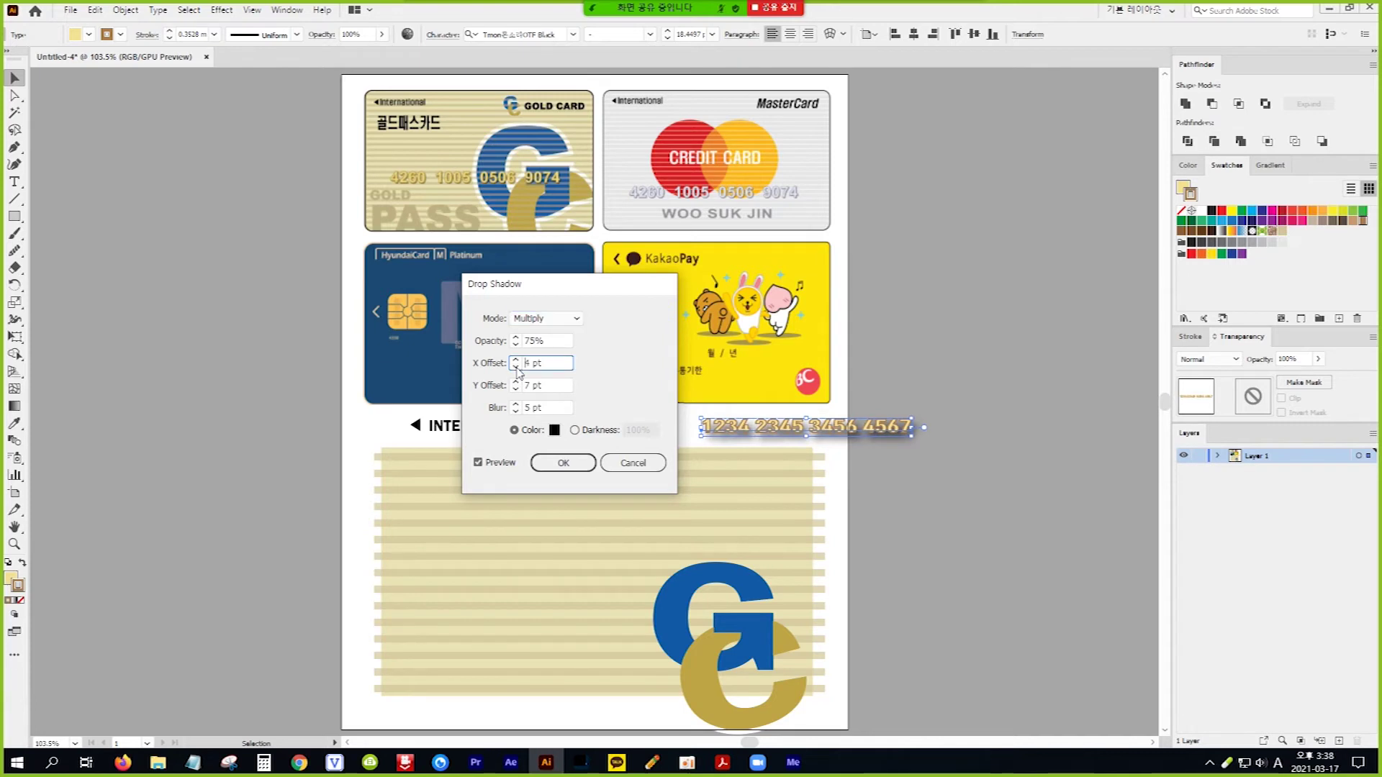
{"action": "left_click", "coordinate": [516, 389]}
{"action": "left_click", "coordinate": [517, 390]}
{"action": "left_click", "coordinate": [517, 390]}
{"action": "left_click", "coordinate": [517, 390]}
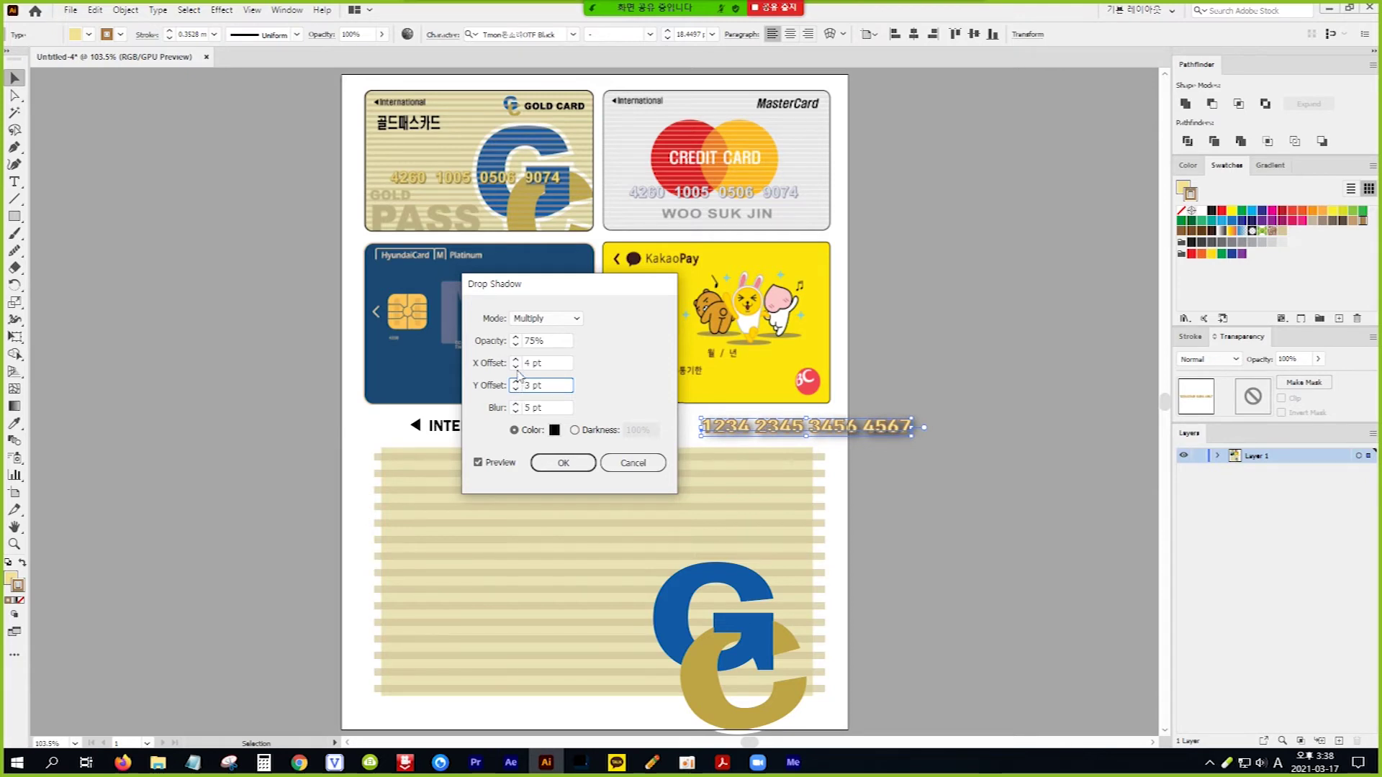
Step: Set the drop shadow's X offset, Y offset and blur to 2 pt each and apply it
{"action": "left_click", "coordinate": [516, 413]}
{"action": "left_click", "coordinate": [516, 412]}
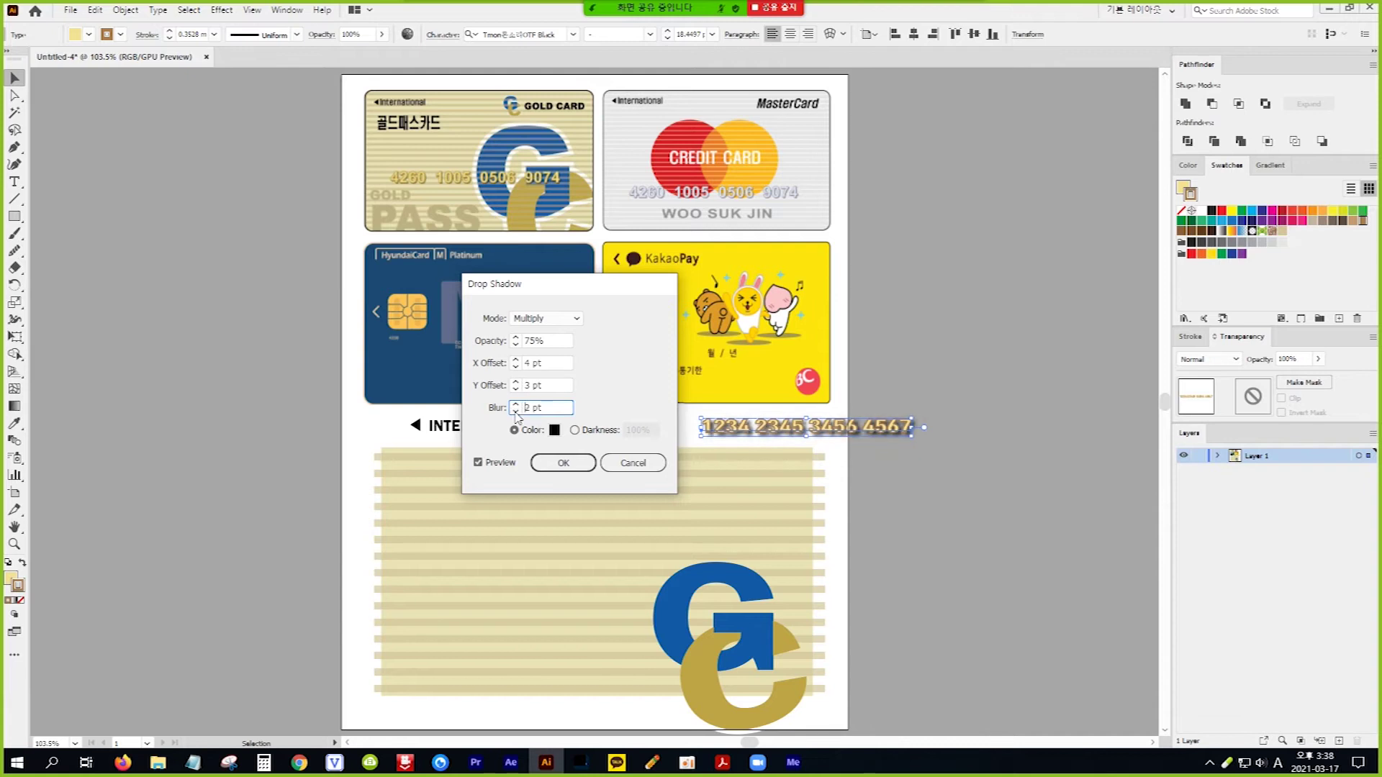
{"action": "left_click", "coordinate": [516, 412]}
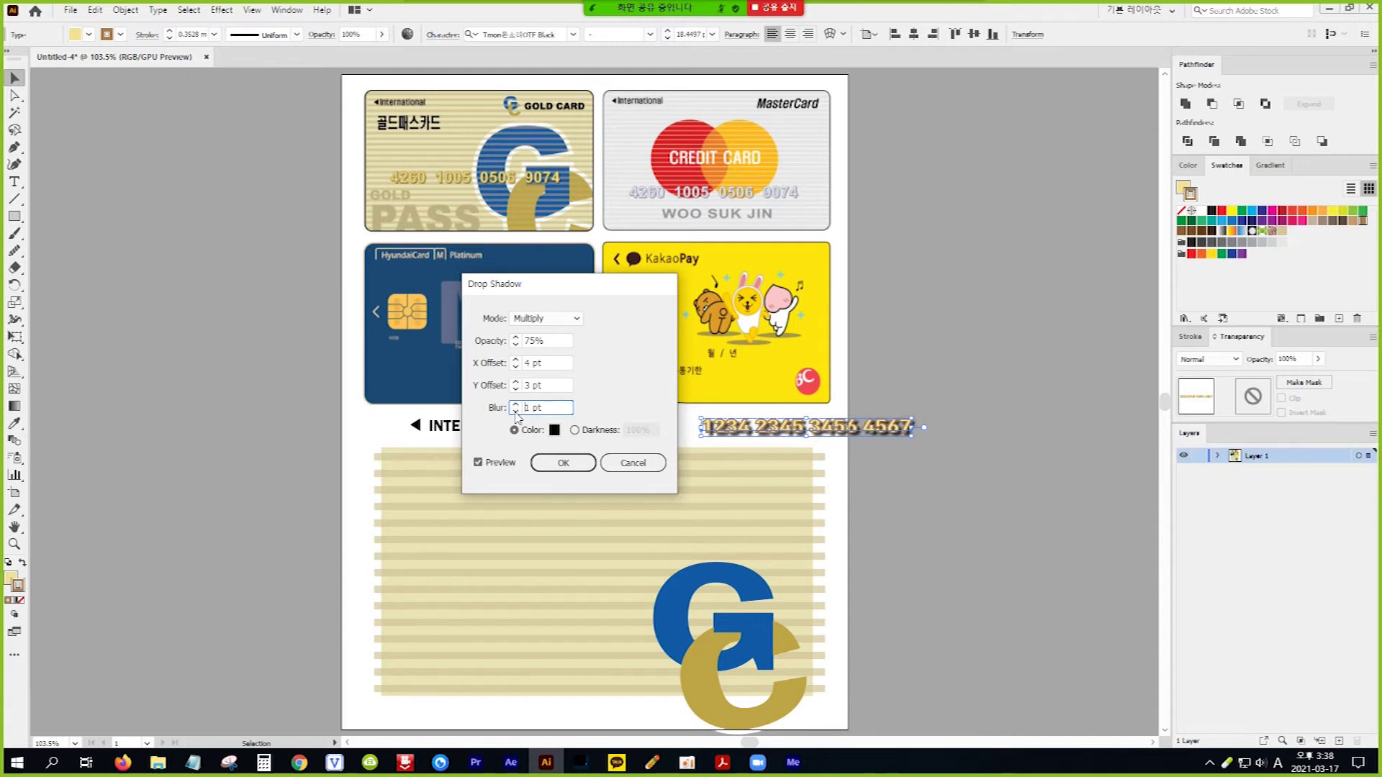
{"action": "left_click", "coordinate": [516, 367]}
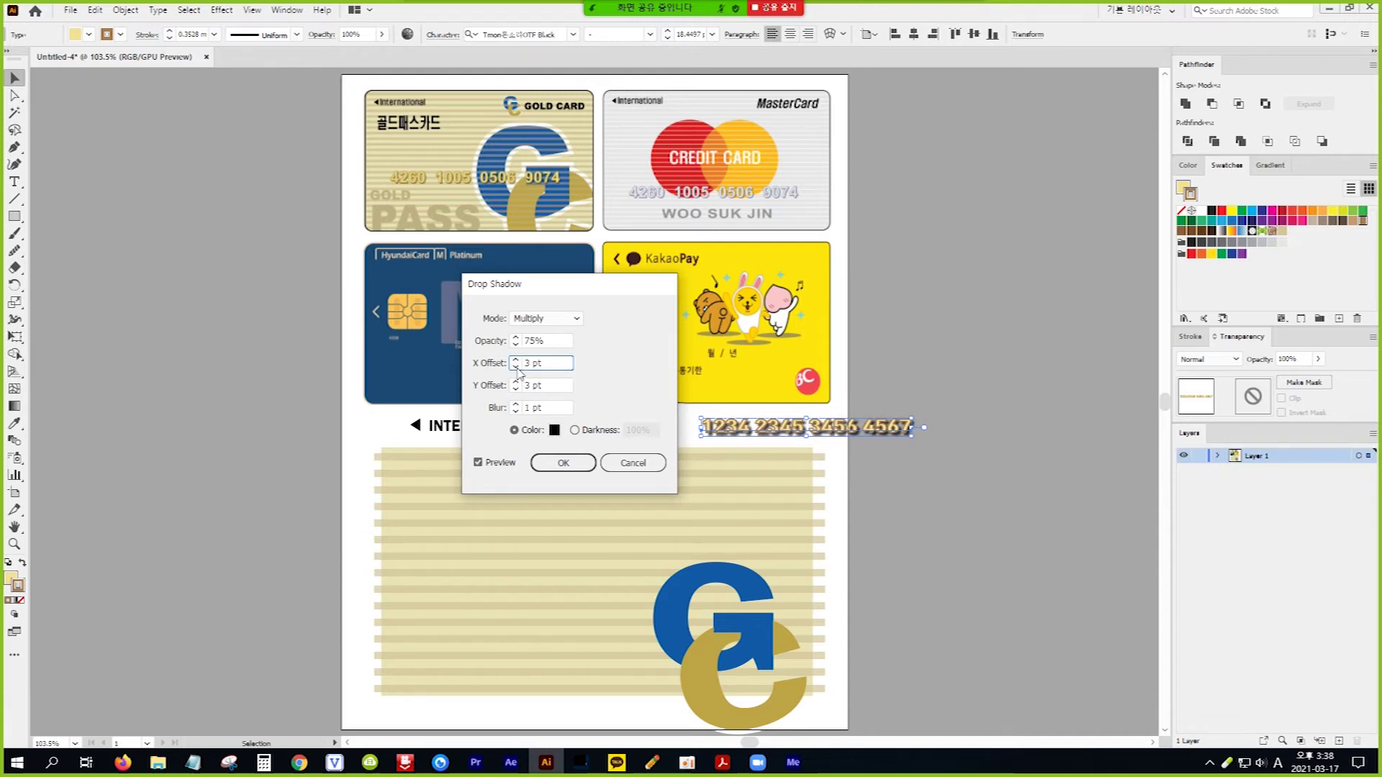
{"action": "left_click", "coordinate": [516, 368]}
{"action": "left_click", "coordinate": [516, 390]}
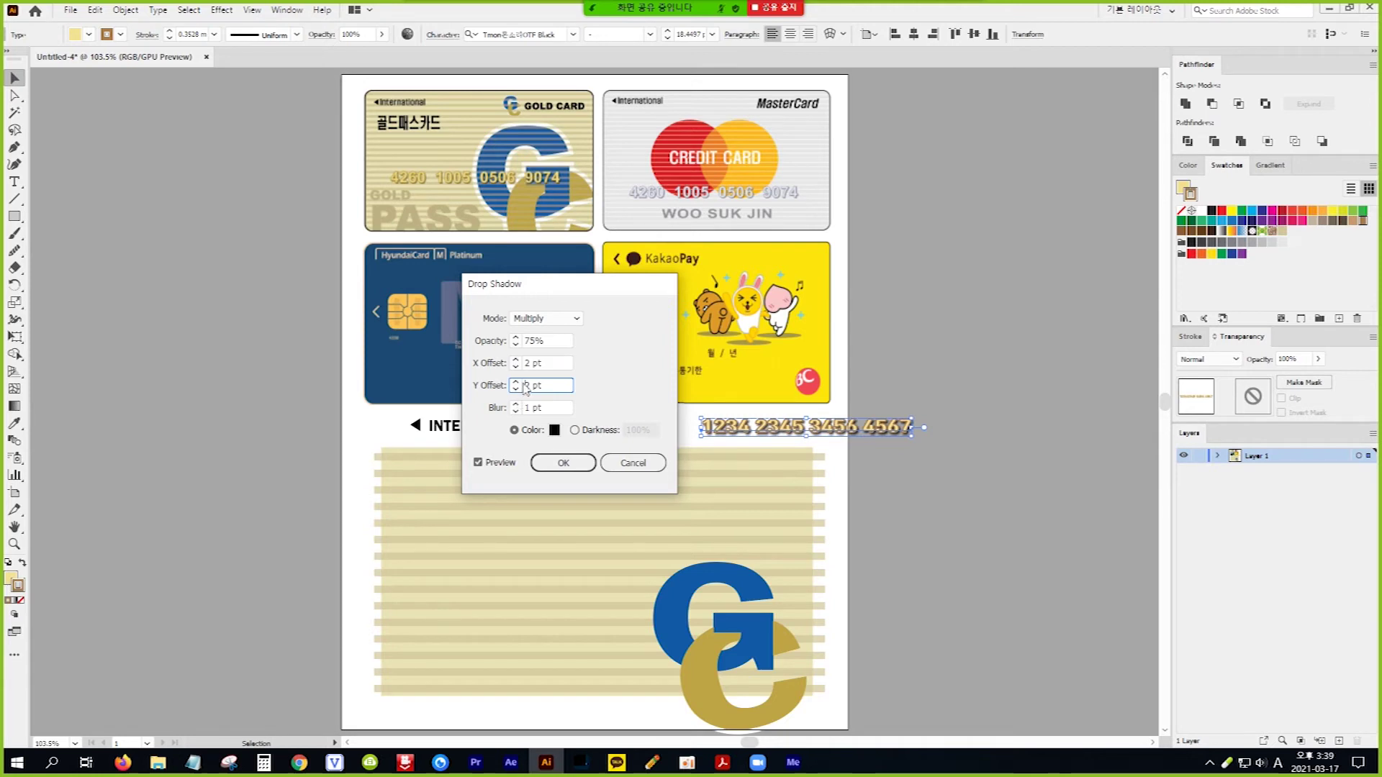
{"action": "left_click", "coordinate": [515, 404]}
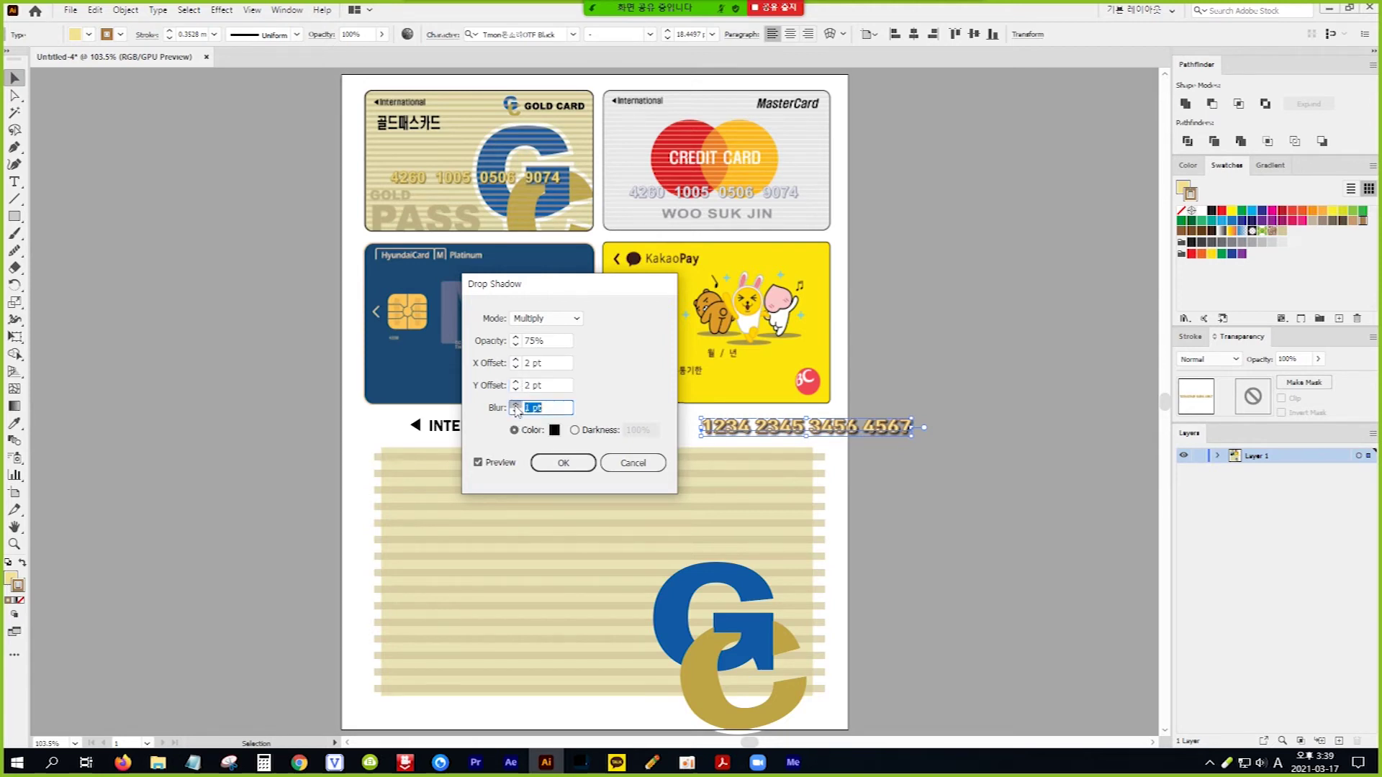
{"action": "left_click", "coordinate": [563, 466]}
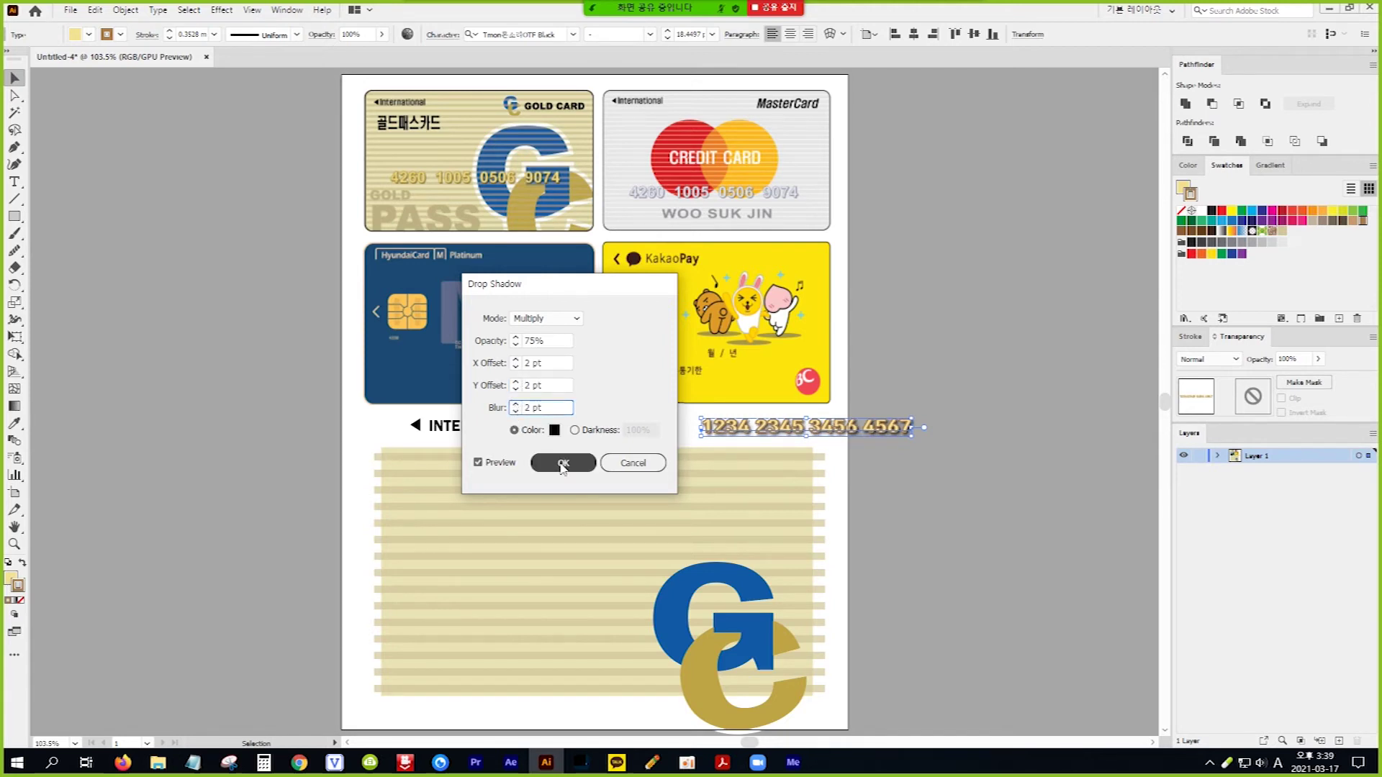
{"action": "left_click", "coordinate": [563, 464]}
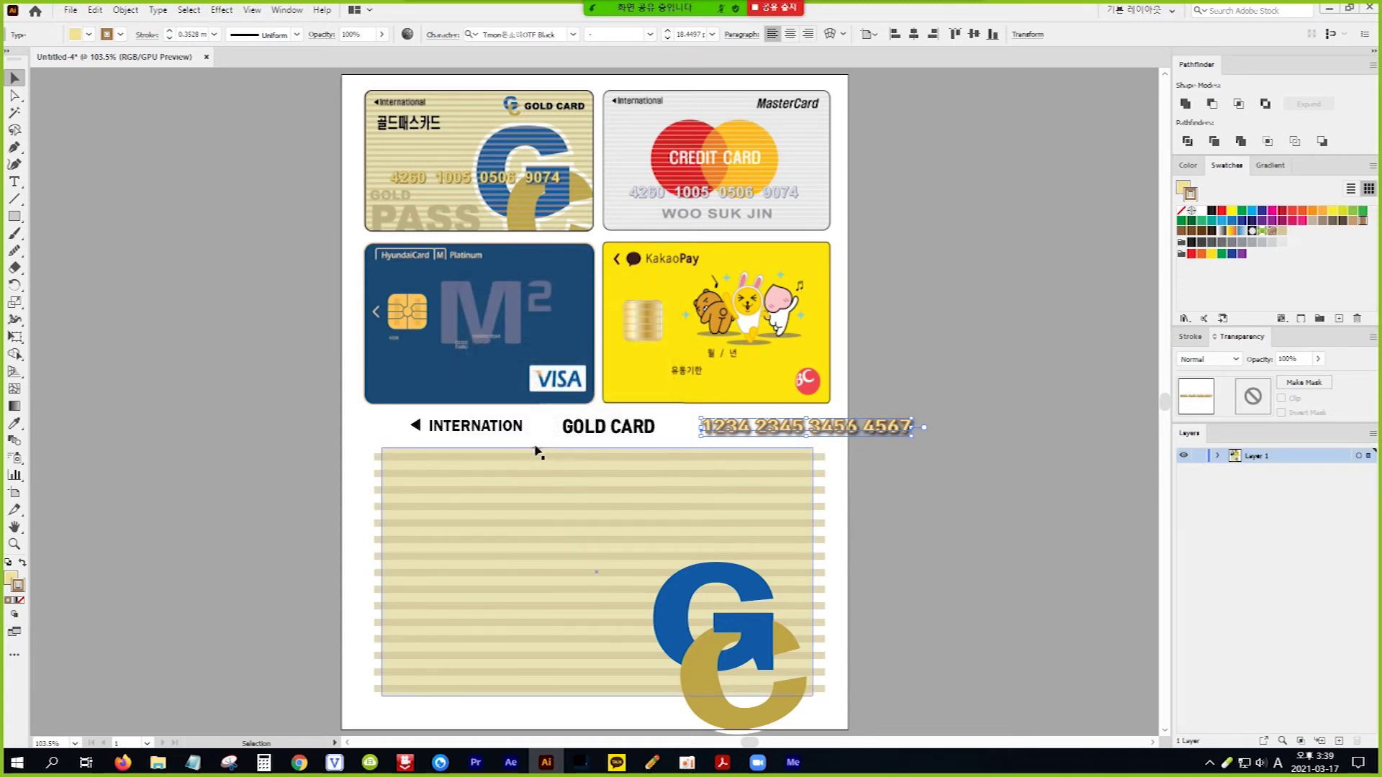
Step: Duplicate the "INTERNATION" text outside the artboard and replace the copy's arrow and wording with "GOLD"
{"action": "left_click", "coordinate": [513, 429]}
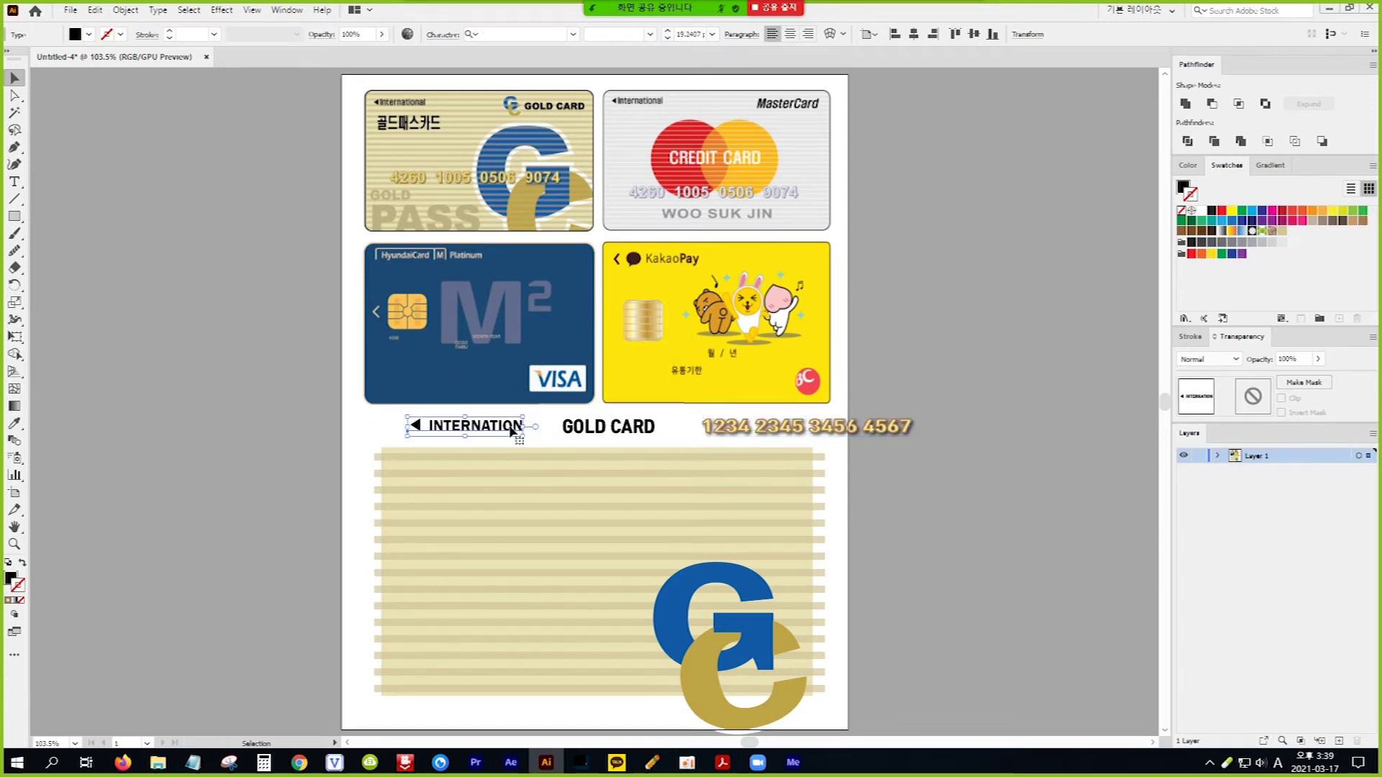
{"action": "left_click_drag", "start_coordinate": [510, 426], "coordinate": [318, 439]}
{"action": "left_click", "coordinate": [14, 182]}
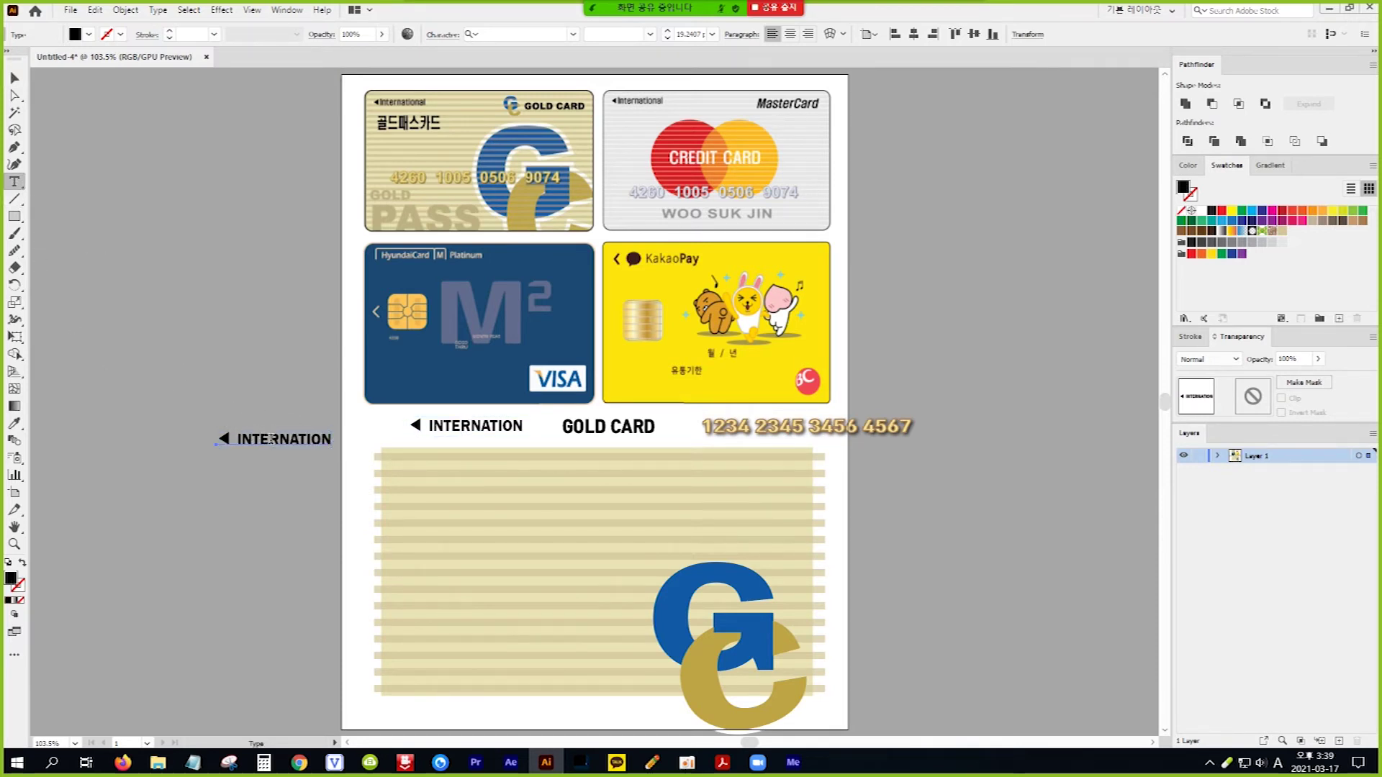
{"action": "double_click", "coordinate": [271, 439]}
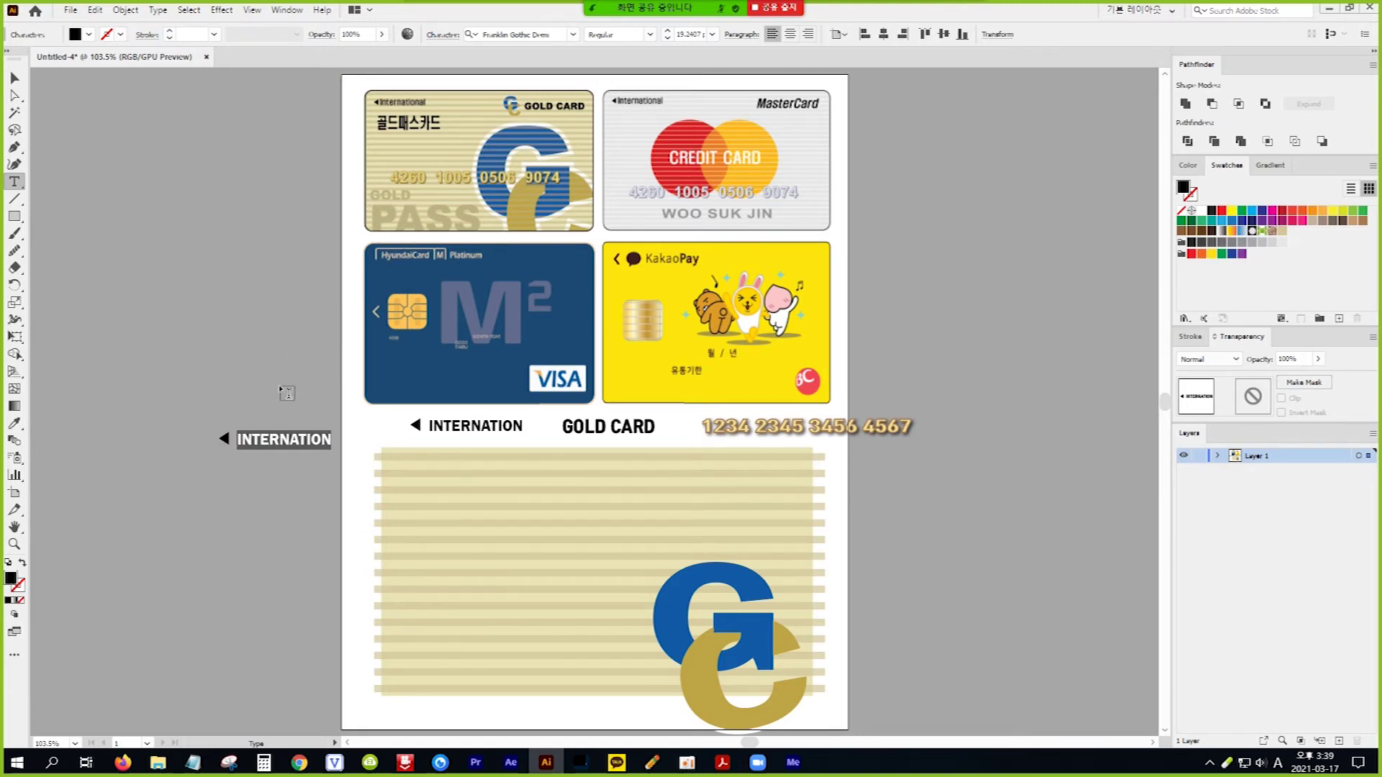
{"action": "type", "text": "GO"}
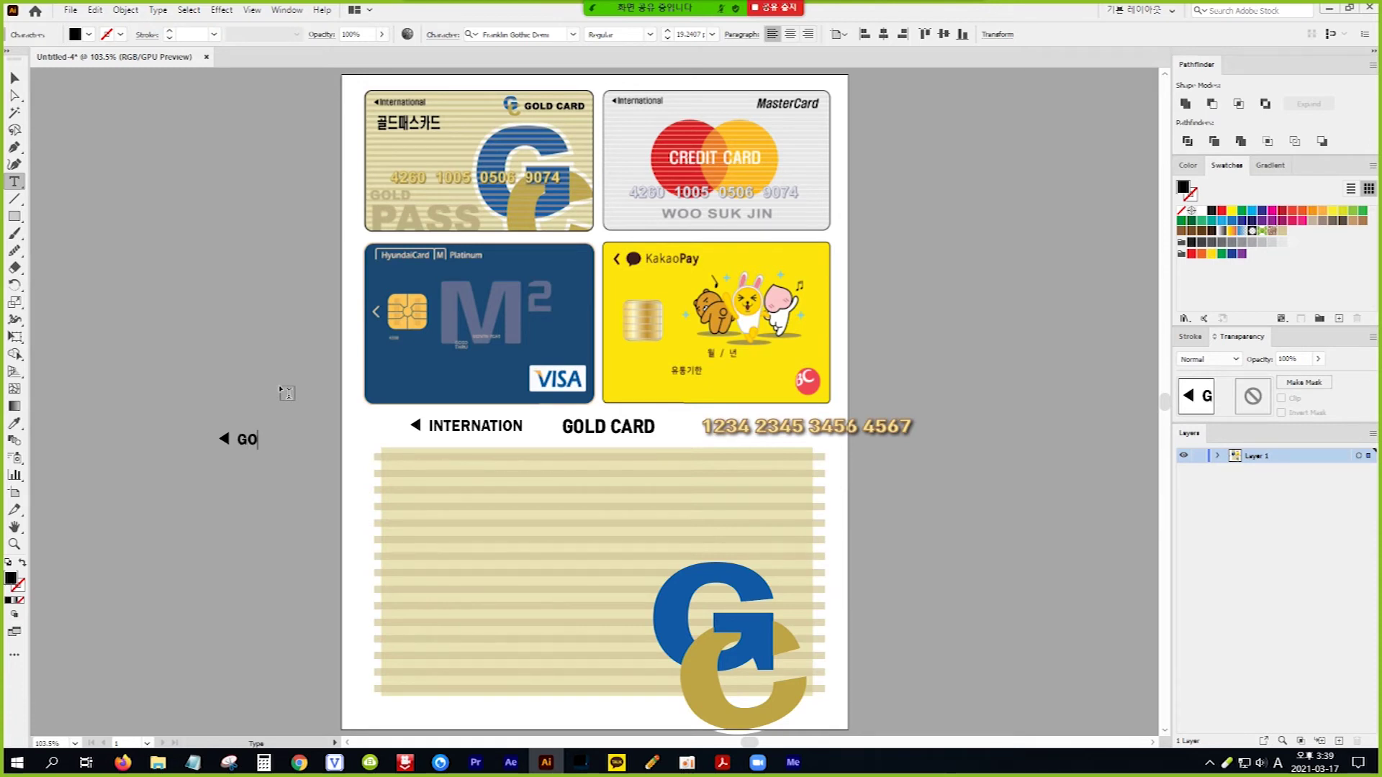
{"action": "key", "text": "Left"}
{"action": "key", "text": "Left"}
{"action": "key", "text": "Left"}
{"action": "key", "text": "Left"}
{"action": "key", "text": "BackSpace"}
{"action": "key", "text": "BackSpace"}
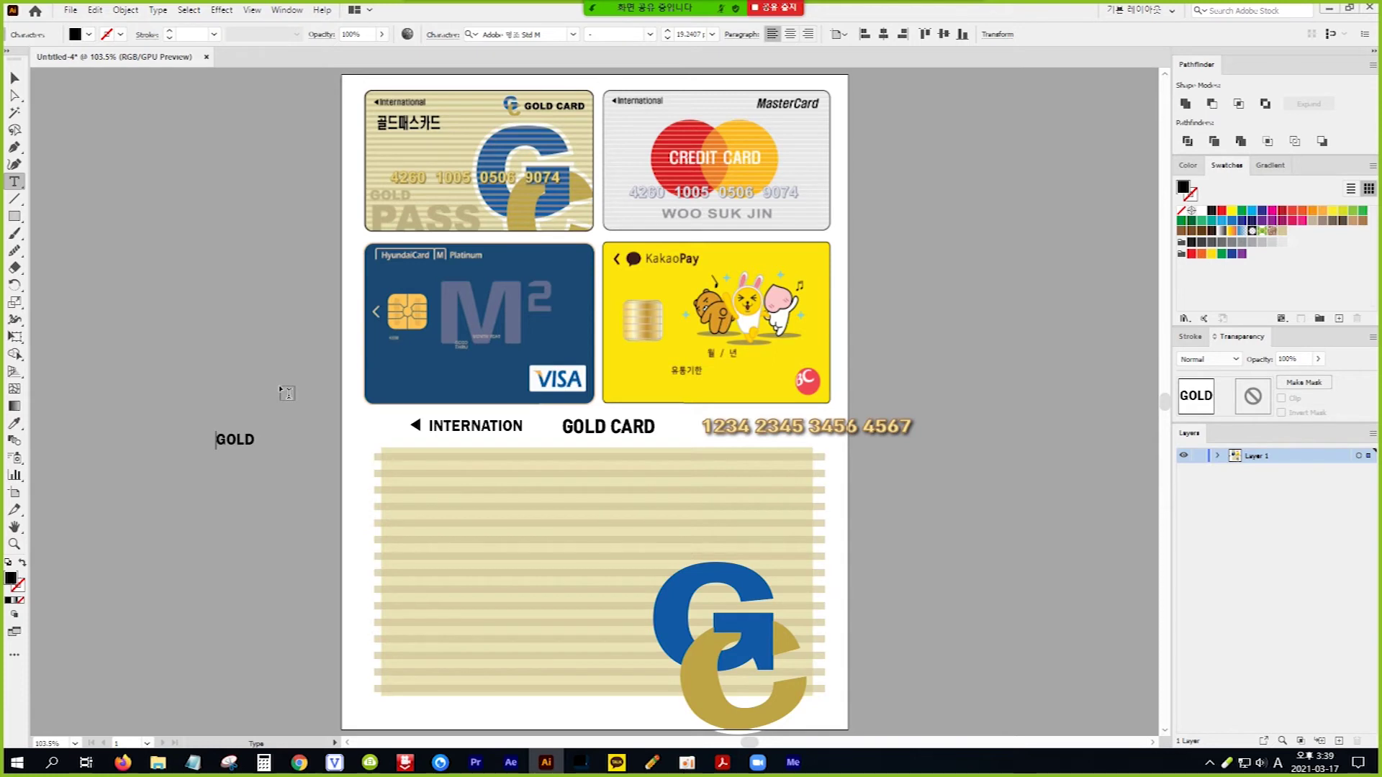
Step: Enlarge the "GOLD" text to about 26.5 pt and fill it with the tan sampled from the reference card's "PASS" lettering
{"action": "left_click", "coordinate": [15, 77]}
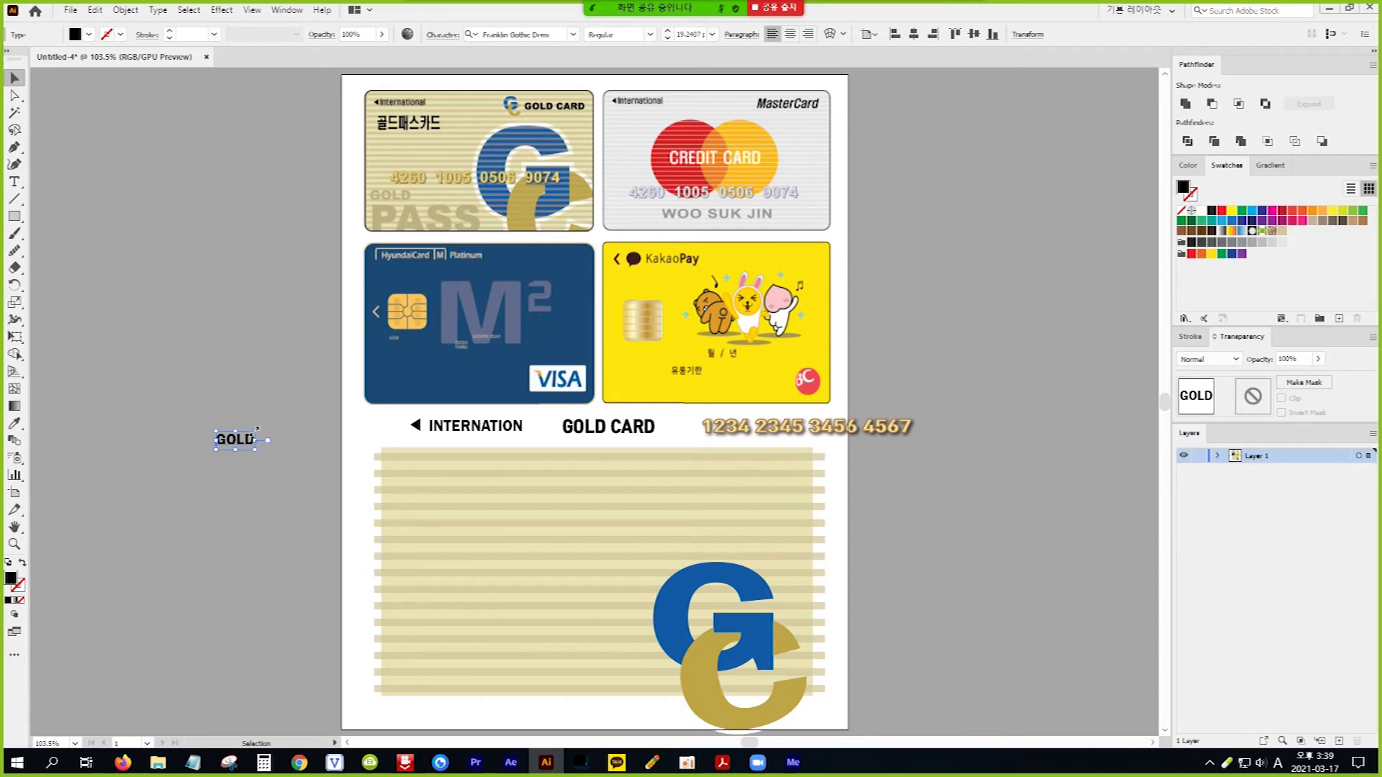
{"action": "left_click_drag", "start_coordinate": [256, 429], "coordinate": [280, 430]}
{"action": "left_click", "coordinate": [14, 424]}
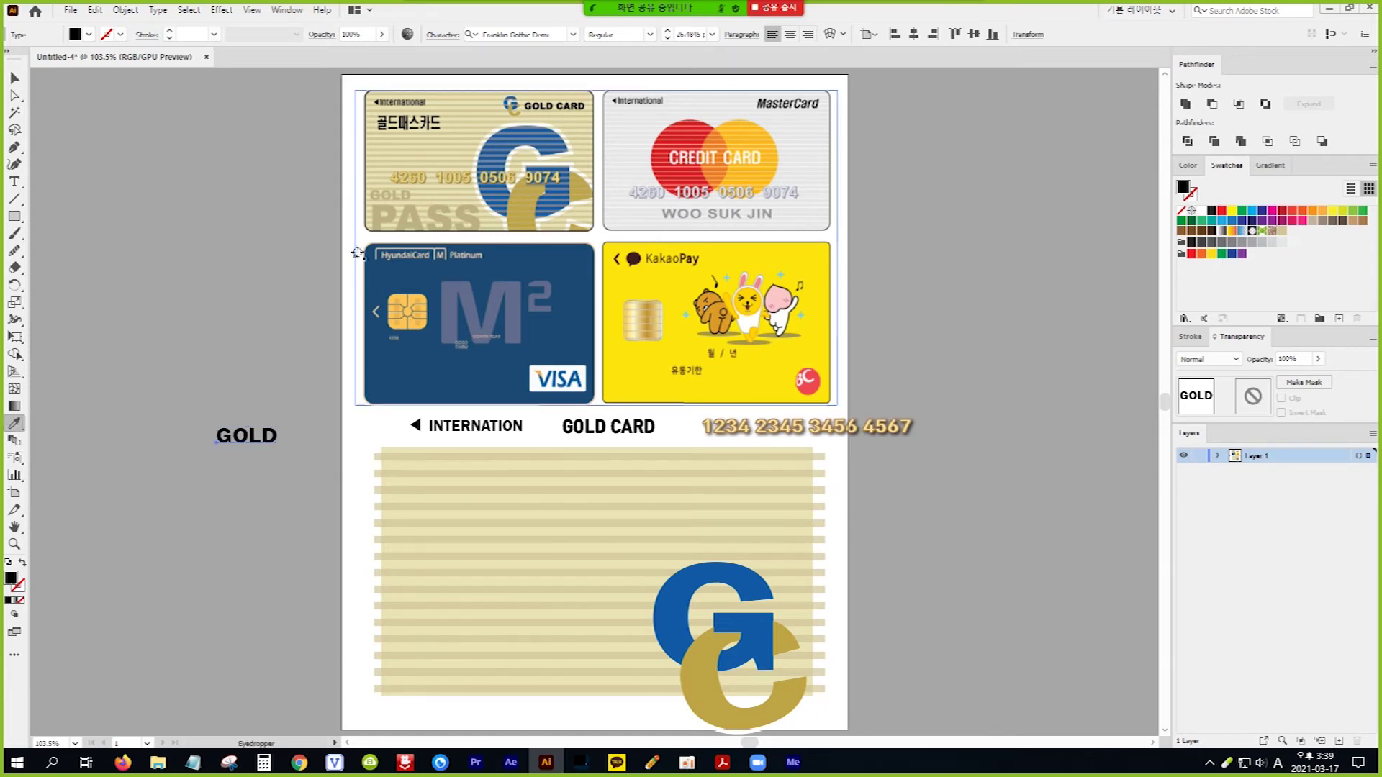
{"action": "left_click", "coordinate": [377, 217]}
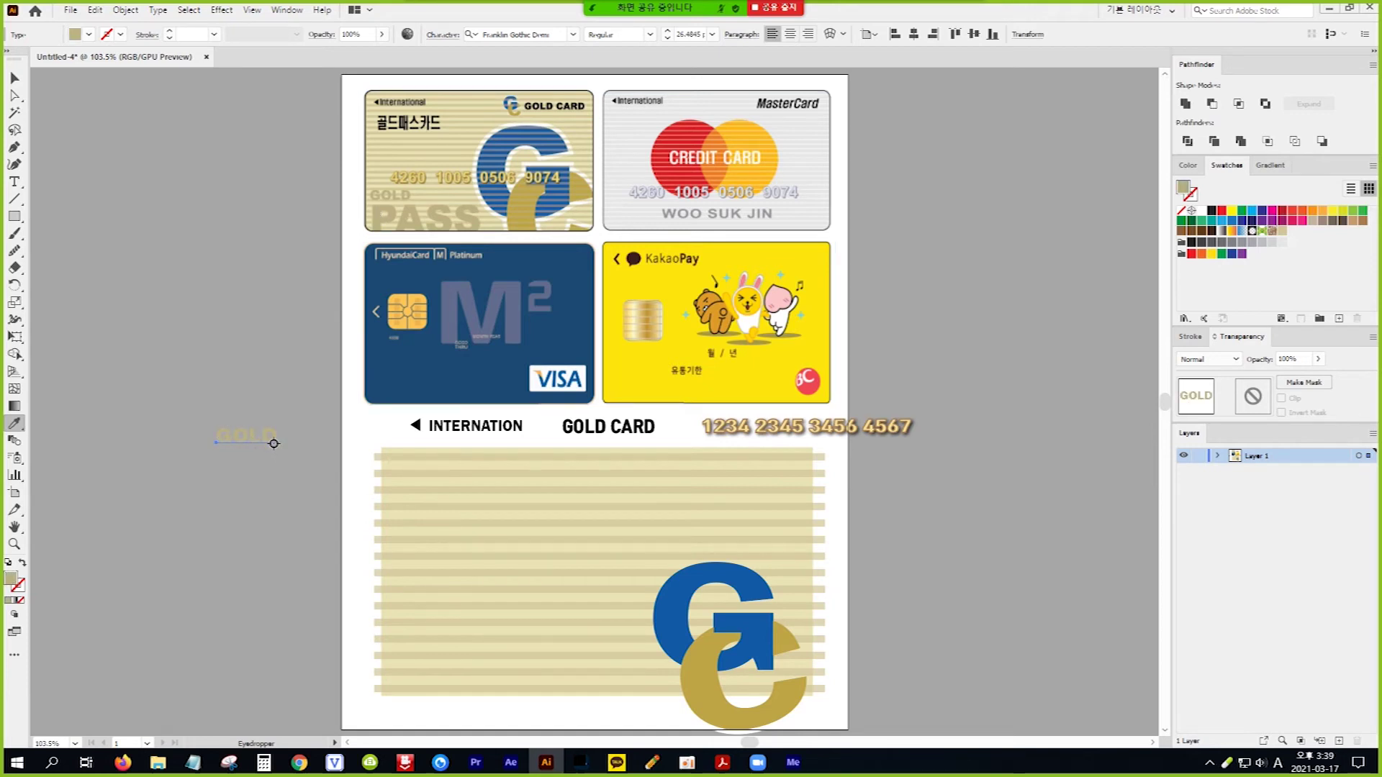
Step: Duplicate the "GOLD" text below itself, change the copy to "PASS" and enlarge it to about 76 pt
{"action": "left_click", "coordinate": [14, 79]}
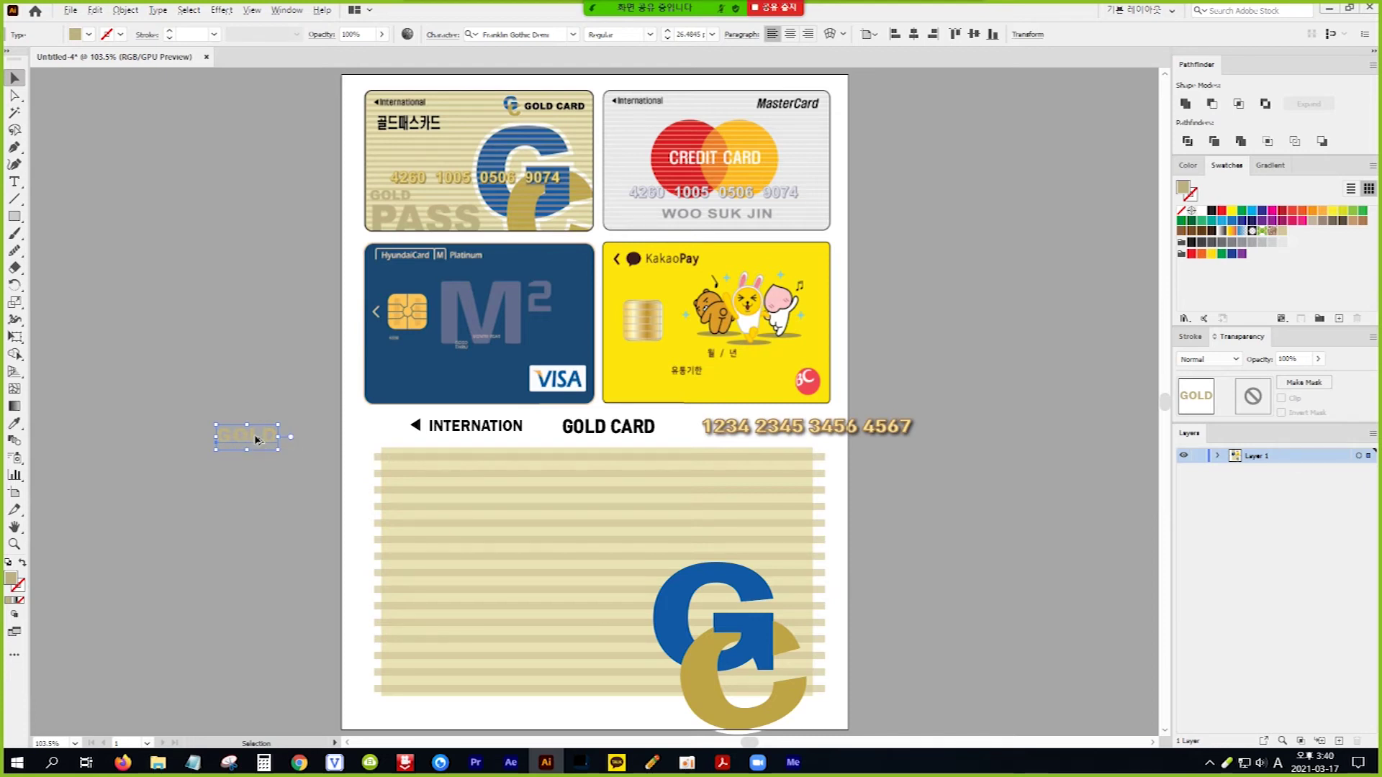
{"action": "key", "text": "alt"}
{"action": "left_click_drag", "start_coordinate": [250, 435], "coordinate": [214, 499]}
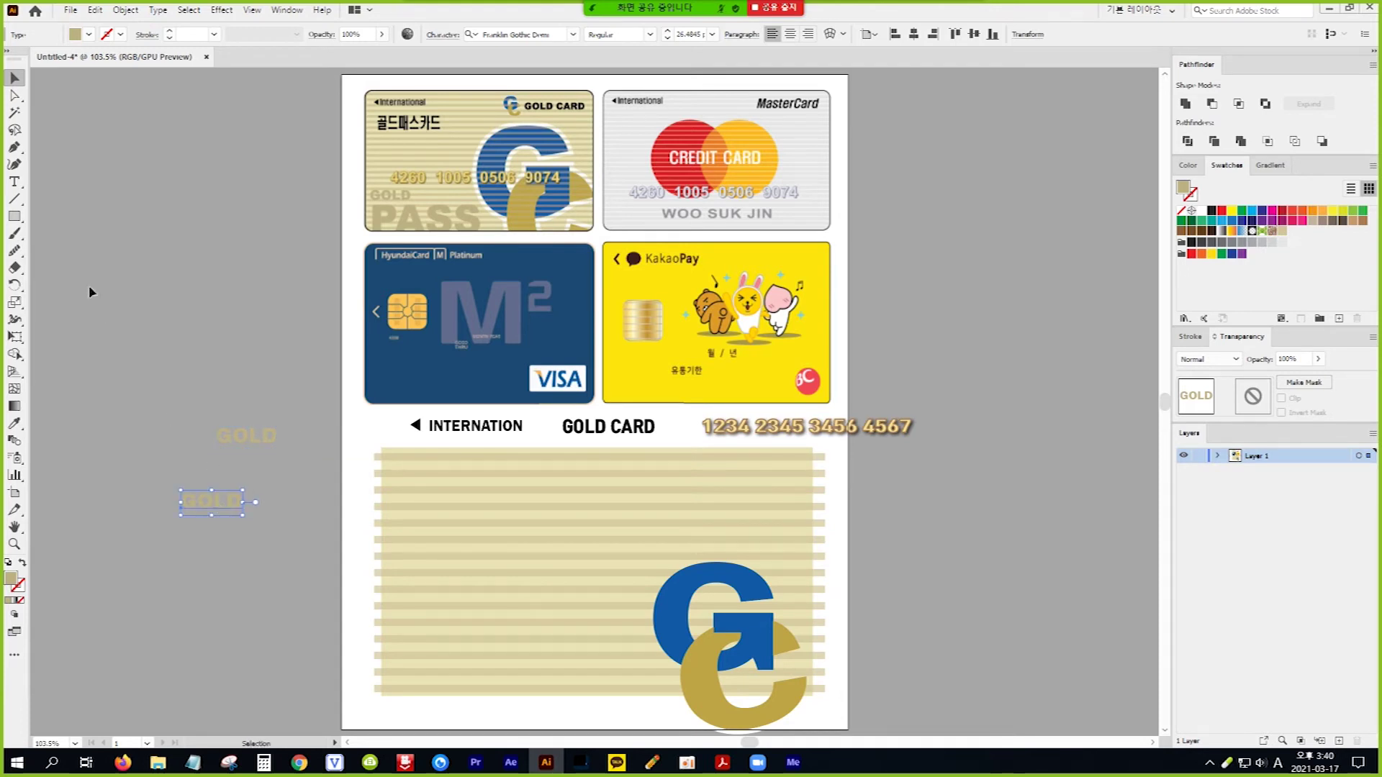
{"action": "left_click", "coordinate": [15, 181]}
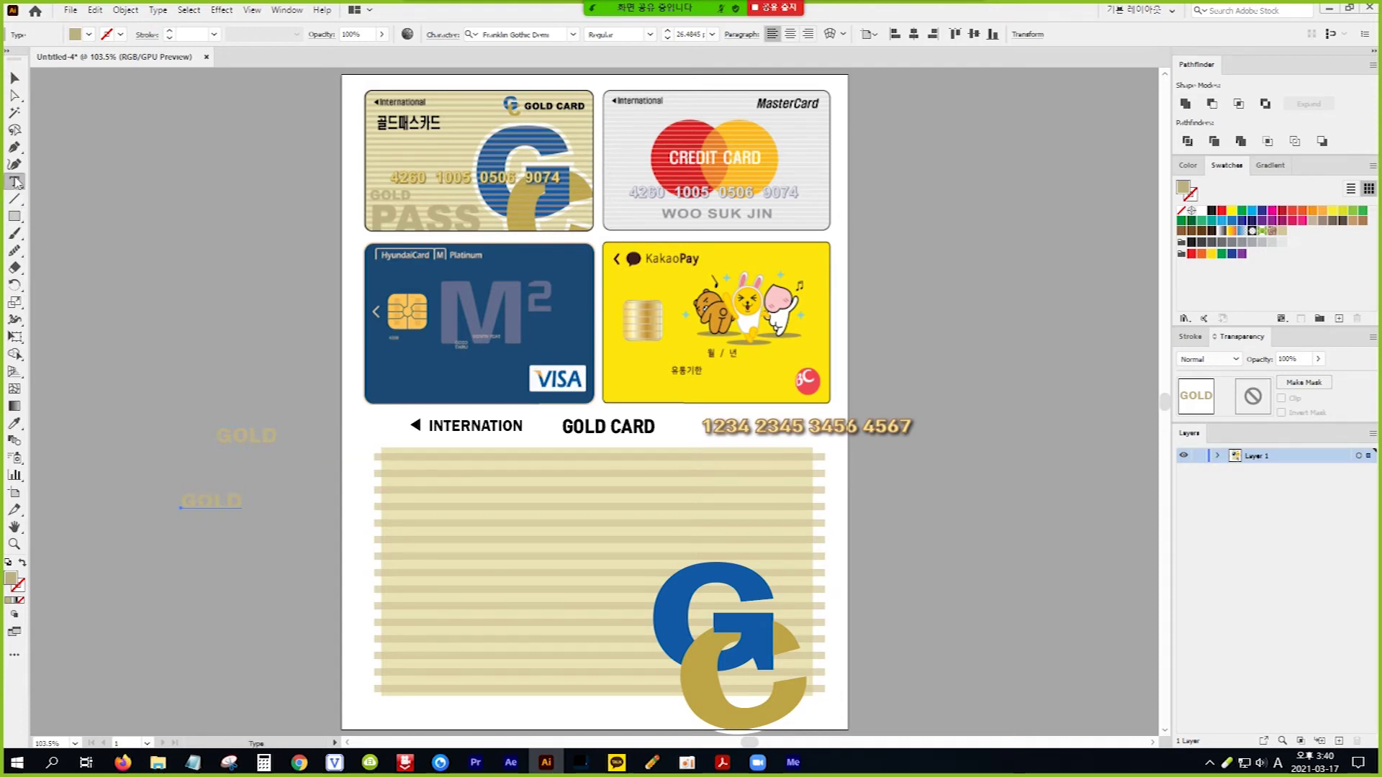
{"action": "double_click", "coordinate": [214, 503]}
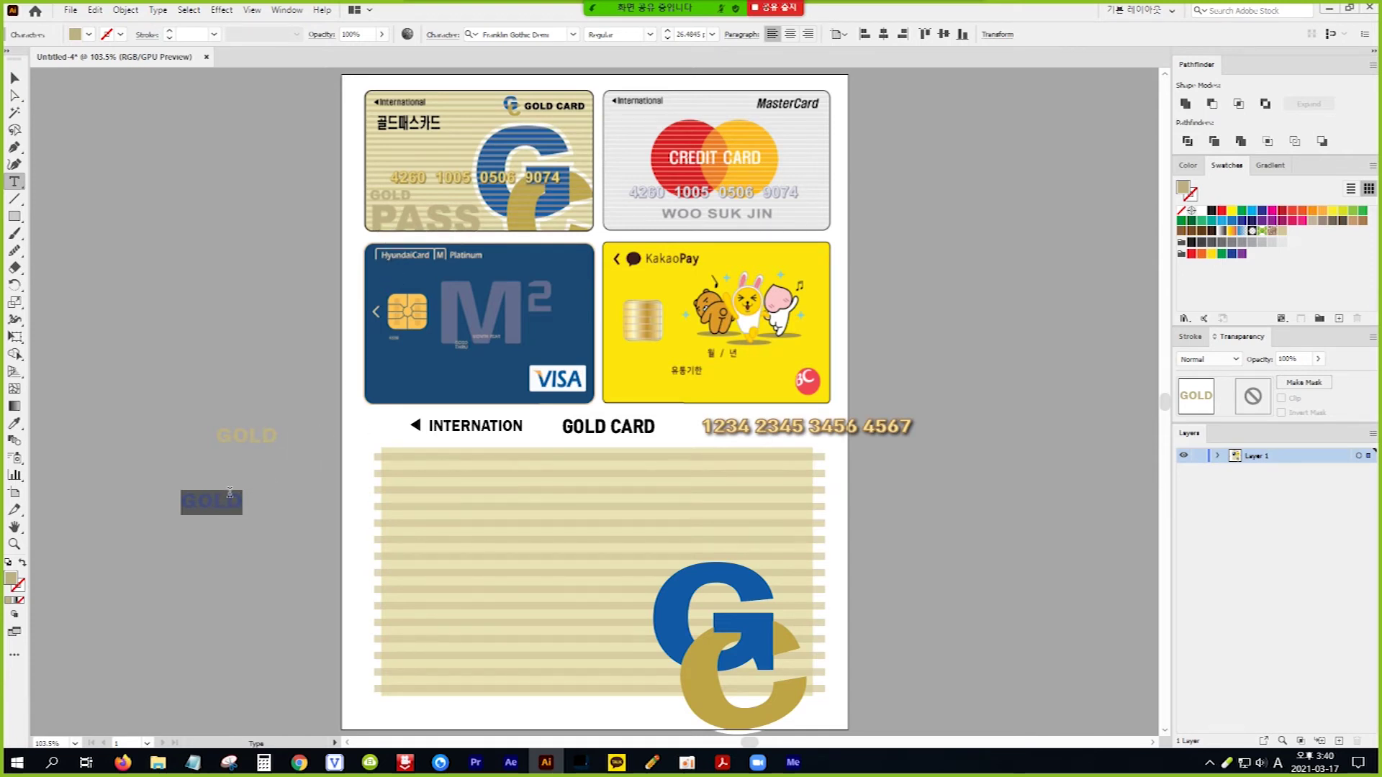
{"action": "type", "text": "PASS"}
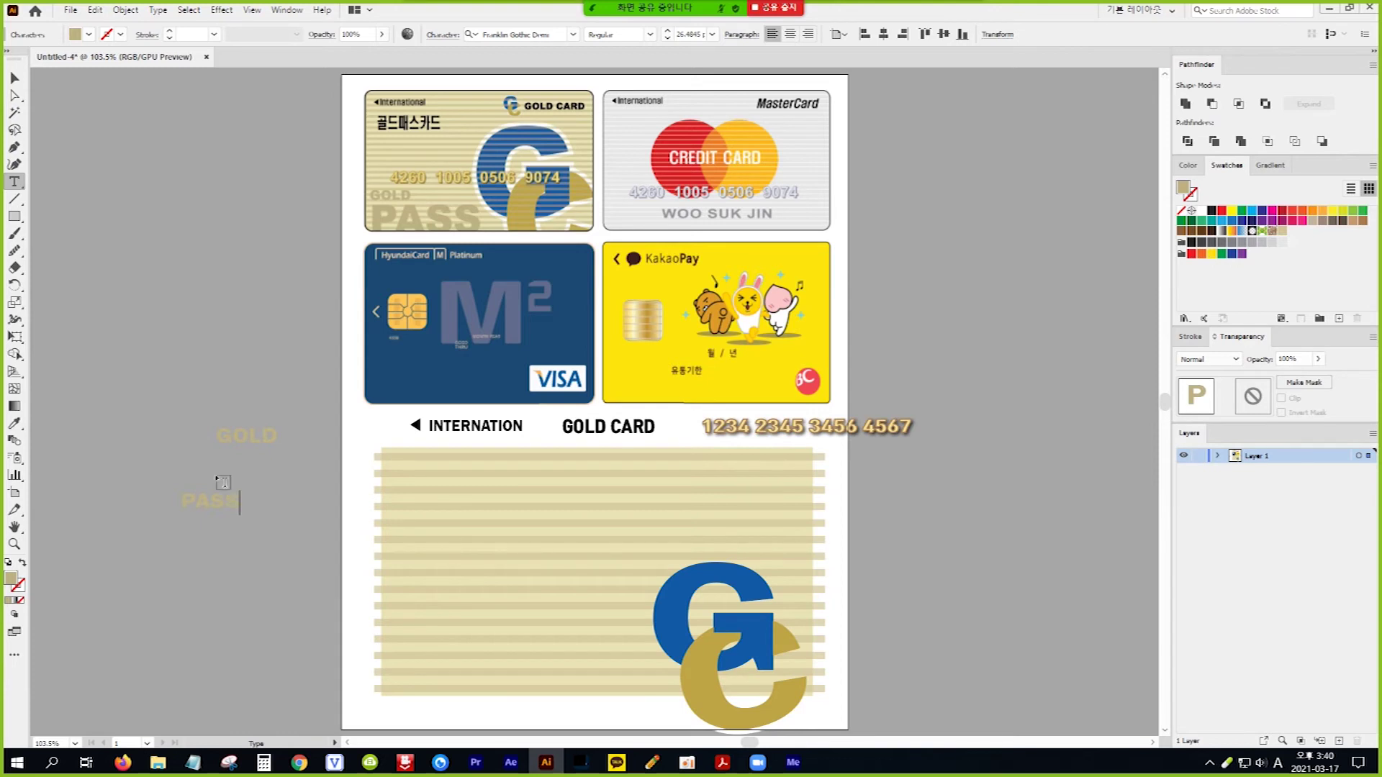
{"action": "left_click", "coordinate": [14, 77]}
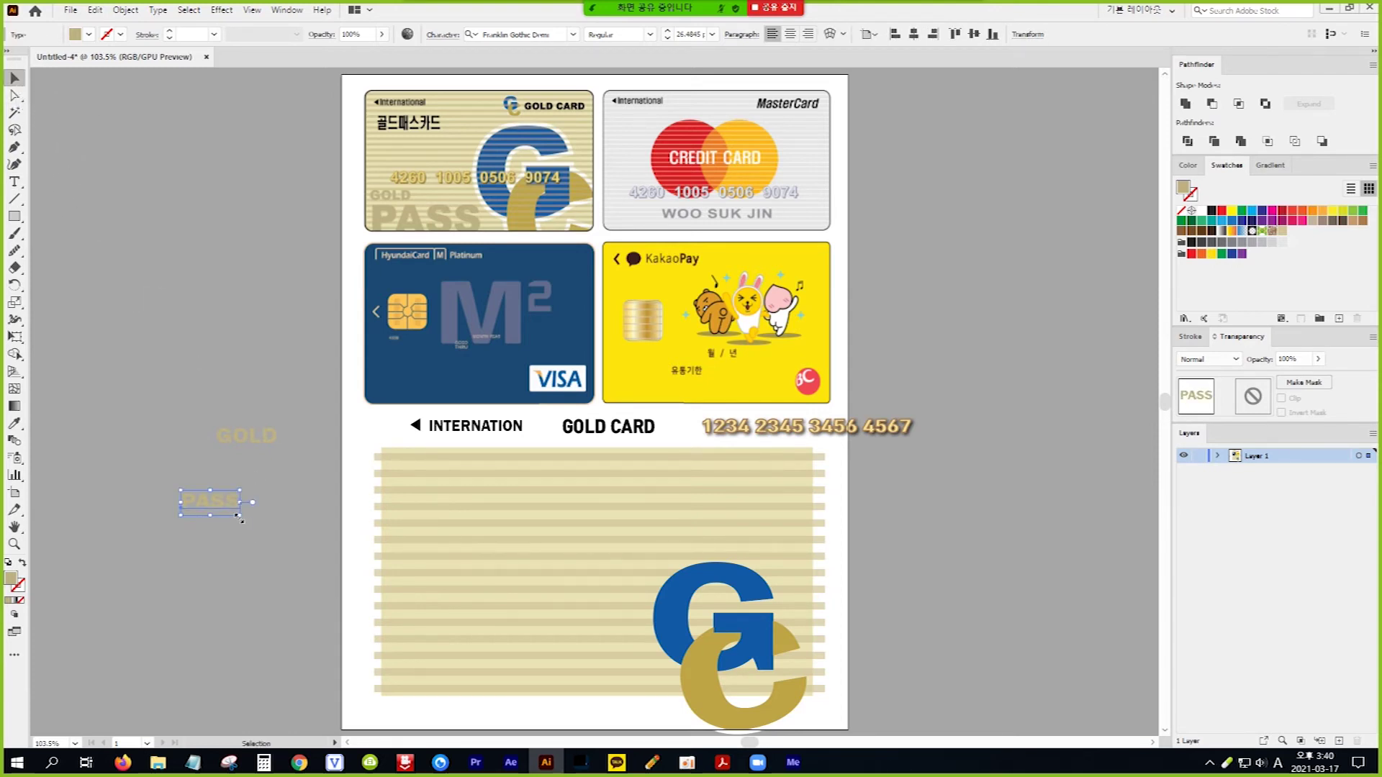
{"action": "left_click_drag", "start_coordinate": [238, 516], "coordinate": [374, 563]}
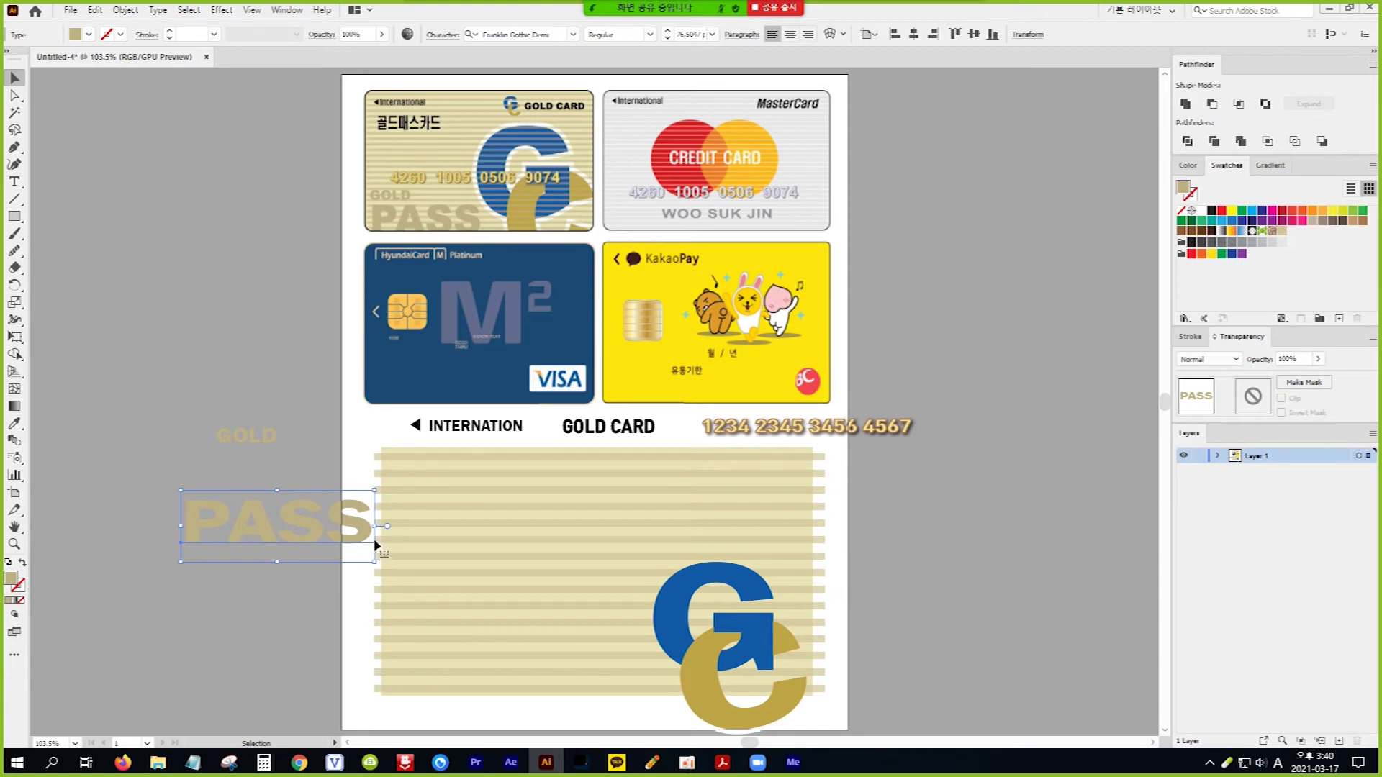
Step: Place "INTERNATION" and "GOLD CARD" in the card's upper corners and the card number, enlarged, across its lower middle
{"action": "left_click_drag", "start_coordinate": [461, 432], "coordinate": [460, 480]}
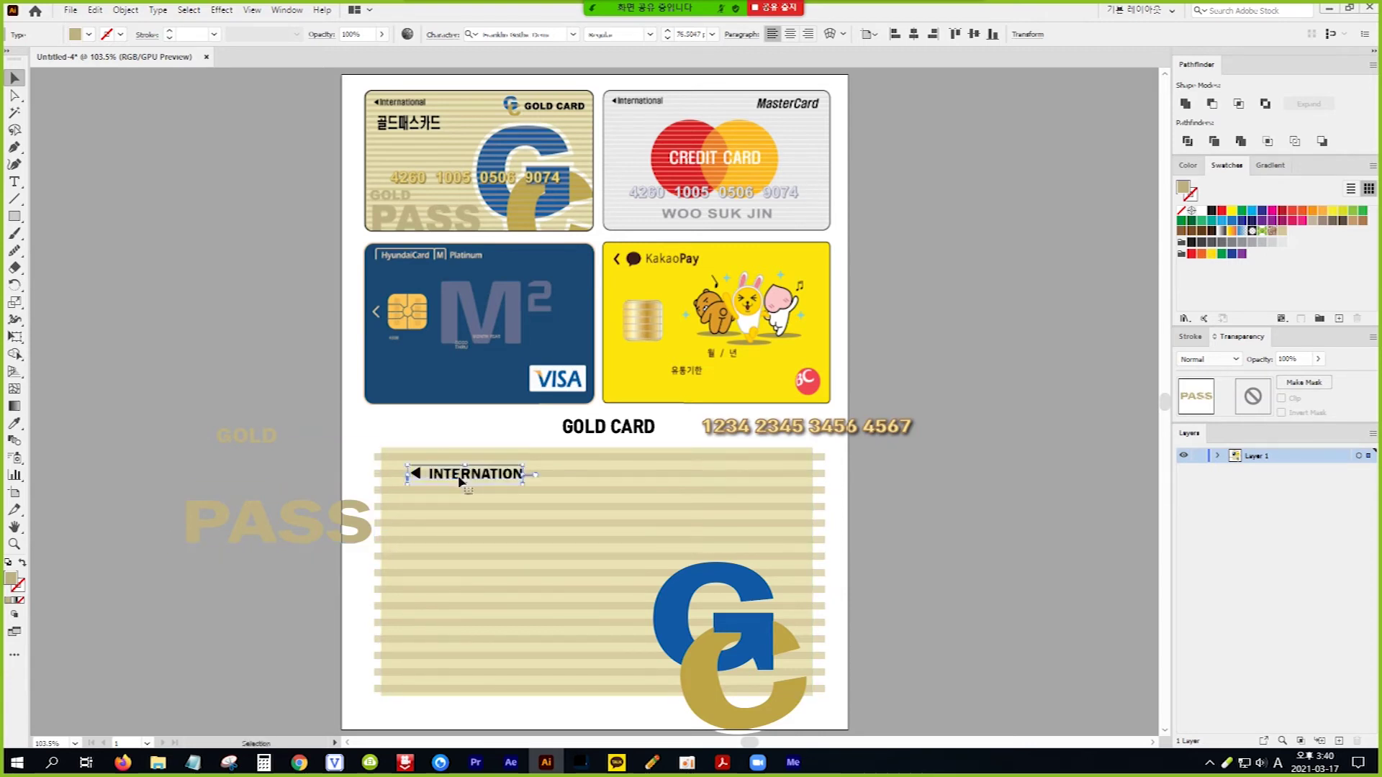
{"action": "left_click_drag", "start_coordinate": [640, 436], "coordinate": [769, 485]}
{"action": "left_click_drag", "start_coordinate": [772, 437], "coordinate": [583, 606]}
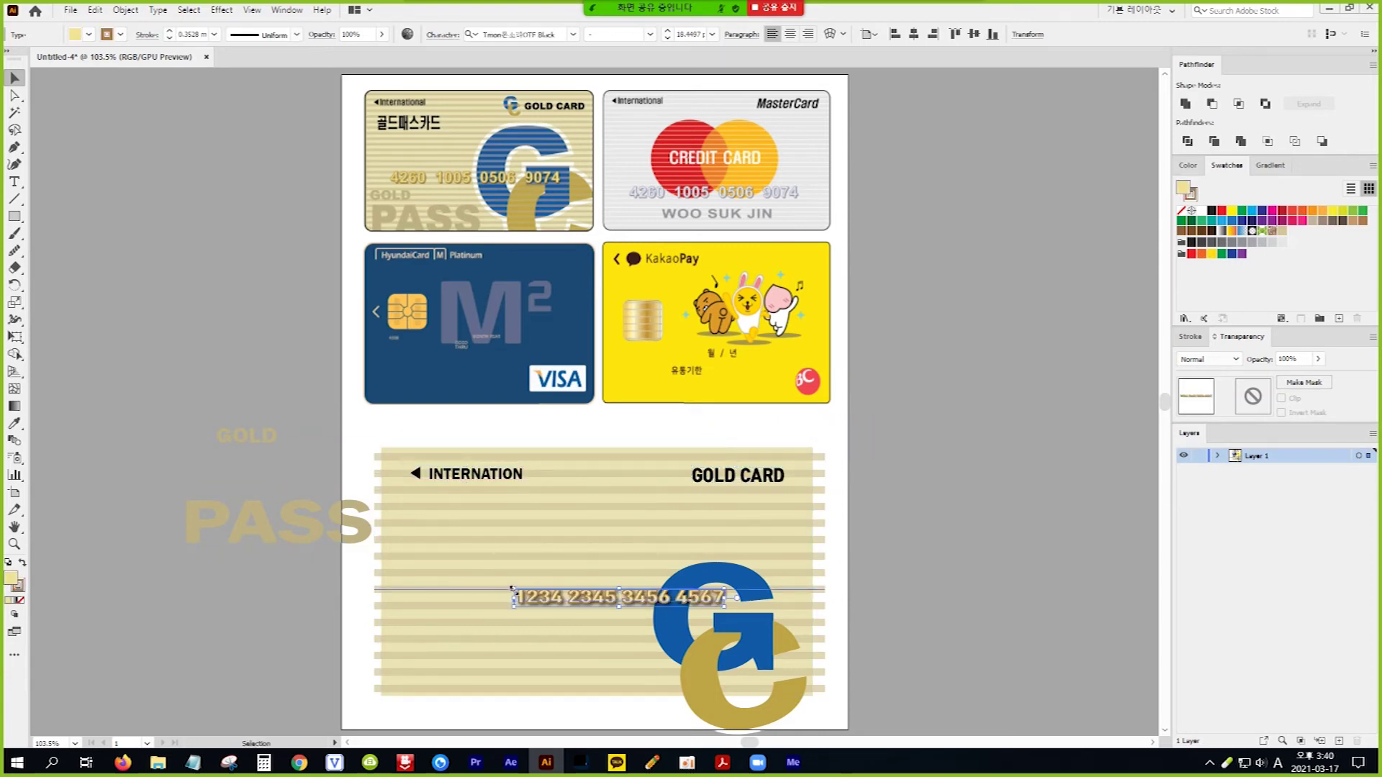
{"action": "left_click_drag", "start_coordinate": [514, 588], "coordinate": [431, 580]}
Step: Move "GOLD" and "PASS" to the lower left of the card below the number and enlarge "PASS" to about 118 pt
{"action": "left_click_drag", "start_coordinate": [246, 436], "coordinate": [439, 619]}
{"action": "left_click_drag", "start_coordinate": [310, 528], "coordinate": [531, 672]}
{"action": "left_click_drag", "start_coordinate": [594, 709], "coordinate": [648, 733]}
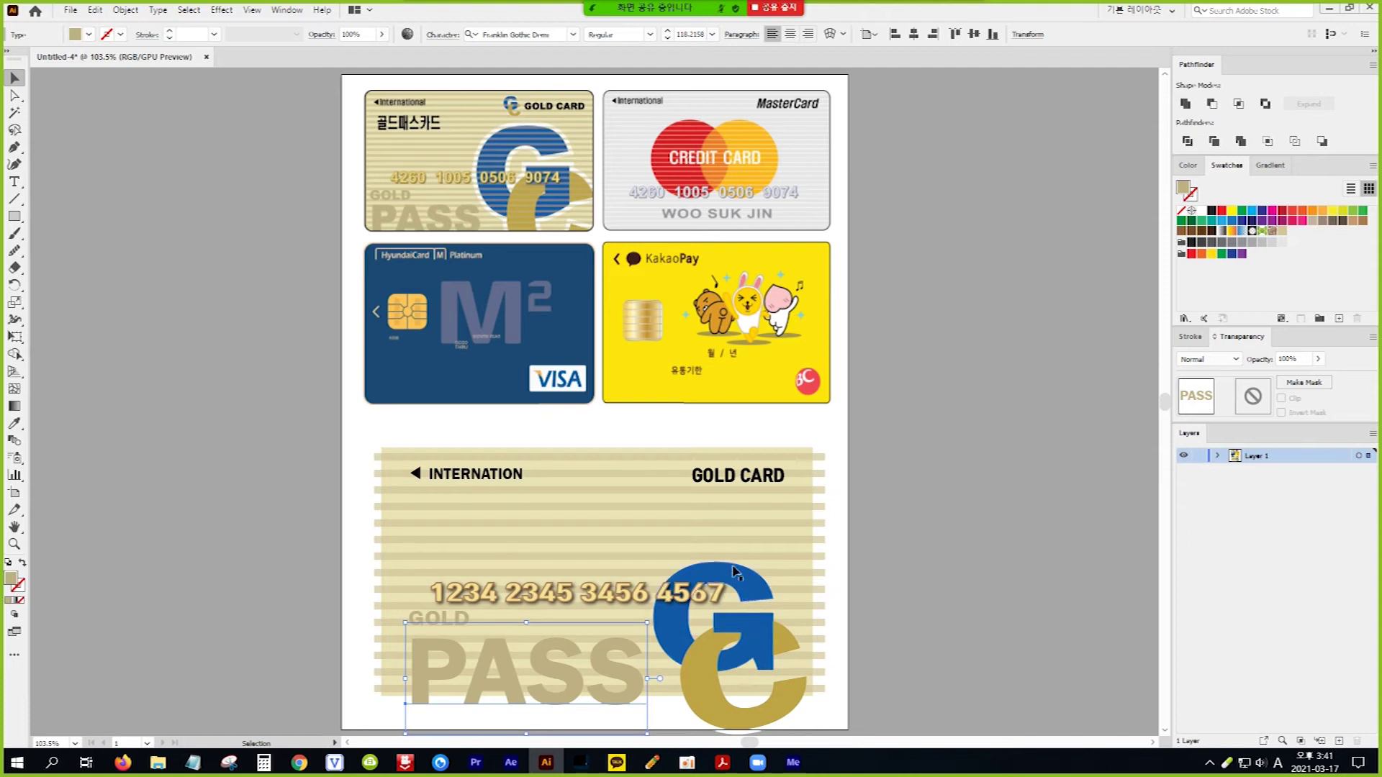
Step: Stretch the "GOLD CARD" text on the card slightly wider toward its left side
{"action": "left_click", "coordinate": [709, 483]}
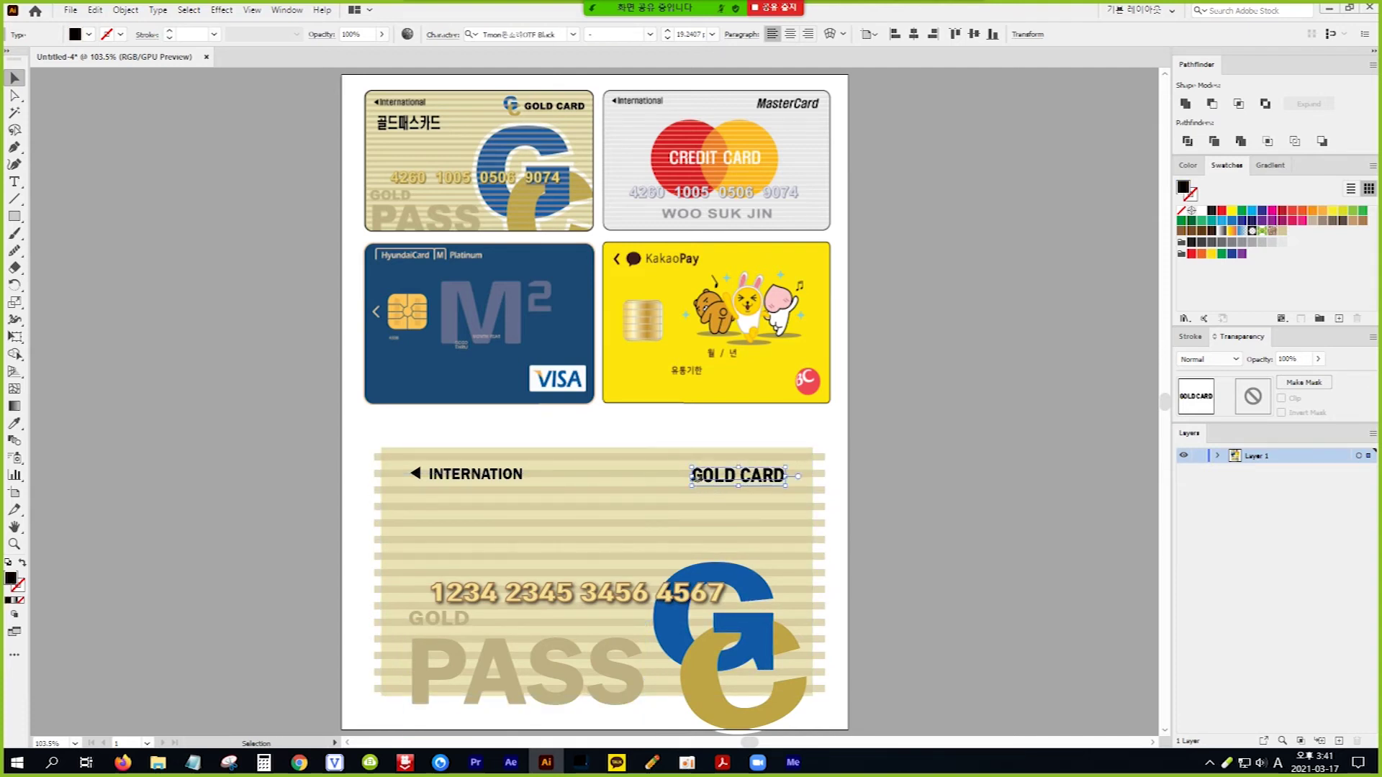
{"action": "left_click_drag", "start_coordinate": [695, 477], "coordinate": [679, 478]}
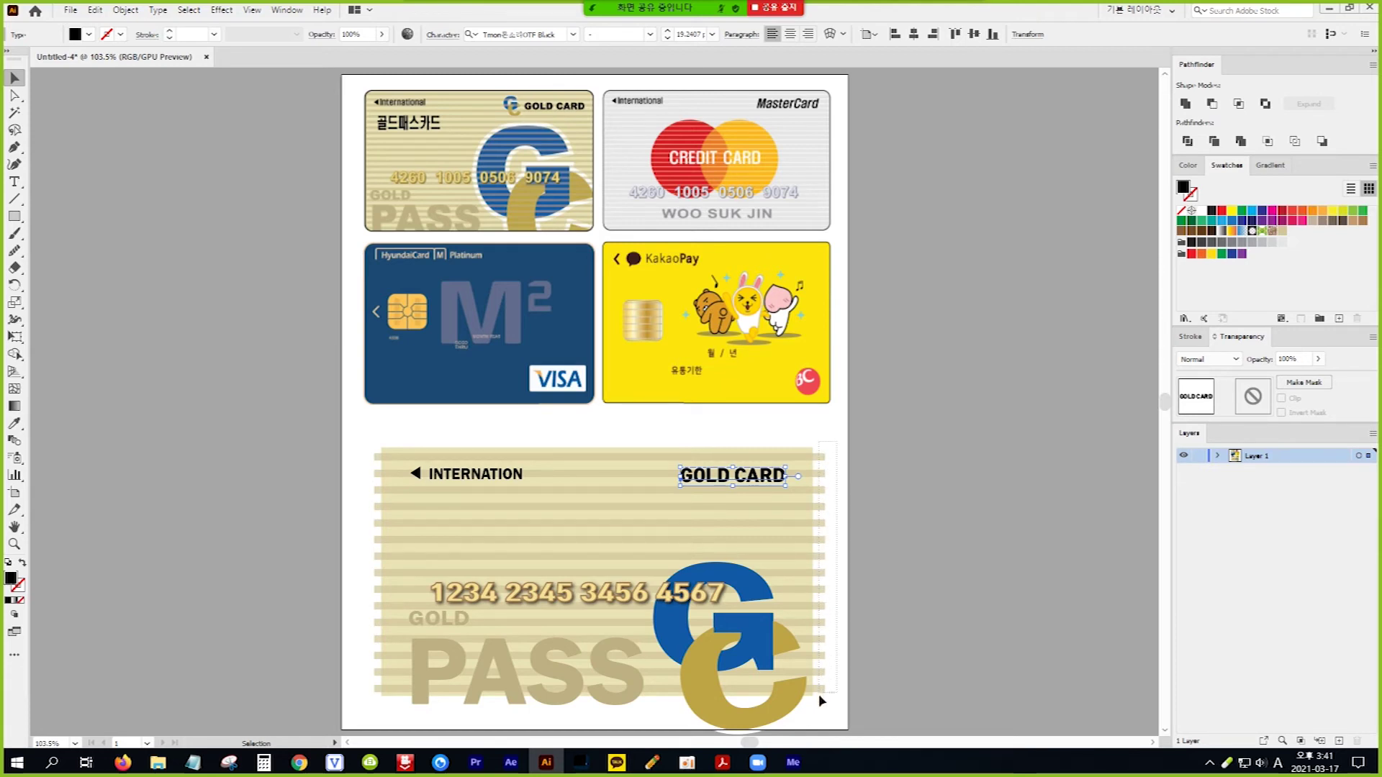
Step: Group all the horizontal stripe lines of the card background
{"action": "left_click_drag", "start_coordinate": [819, 701], "coordinate": [818, 701]}
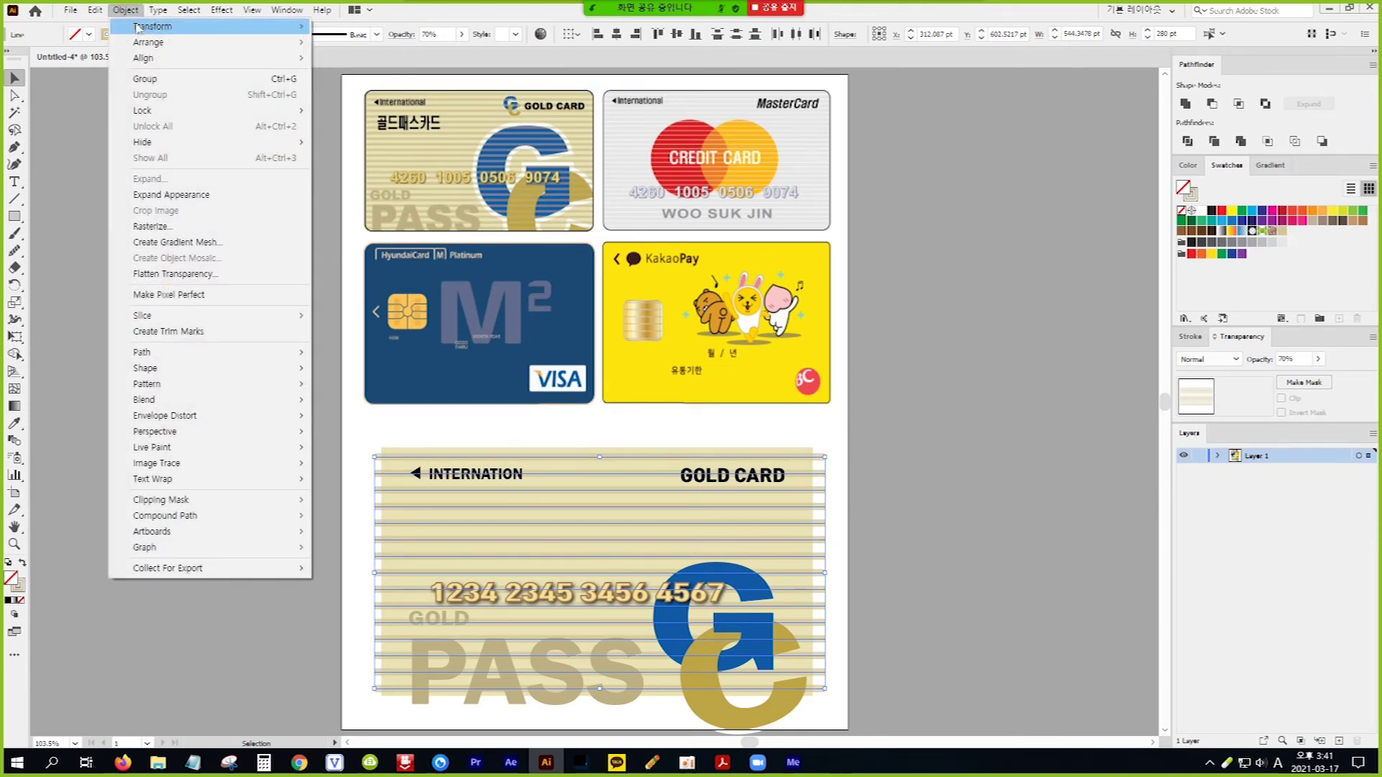
{"action": "left_click", "coordinate": [155, 79]}
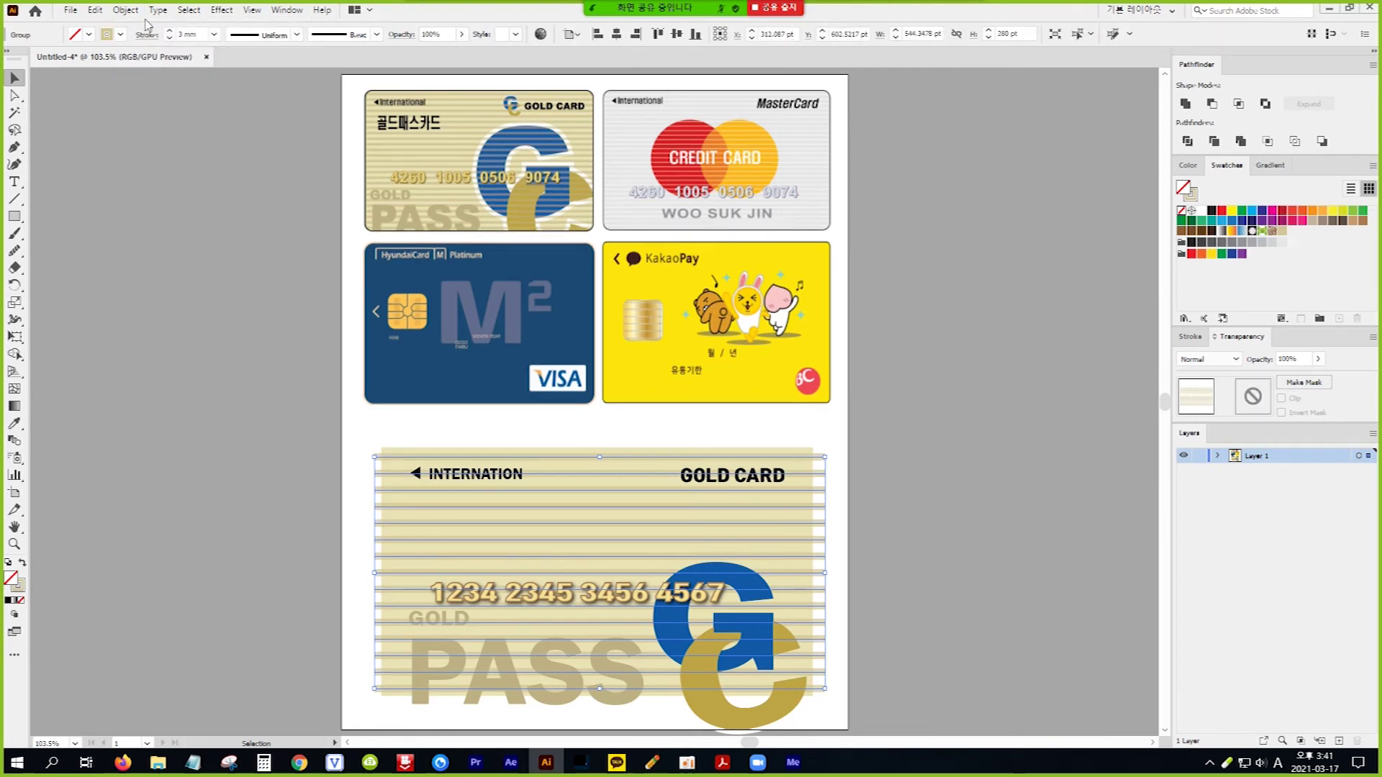
Step: Send the grouped stripe lines to the back, and send the card's base rectangle behind them
{"action": "left_click", "coordinate": [126, 10]}
{"action": "mouse_move", "coordinate": [147, 45]}
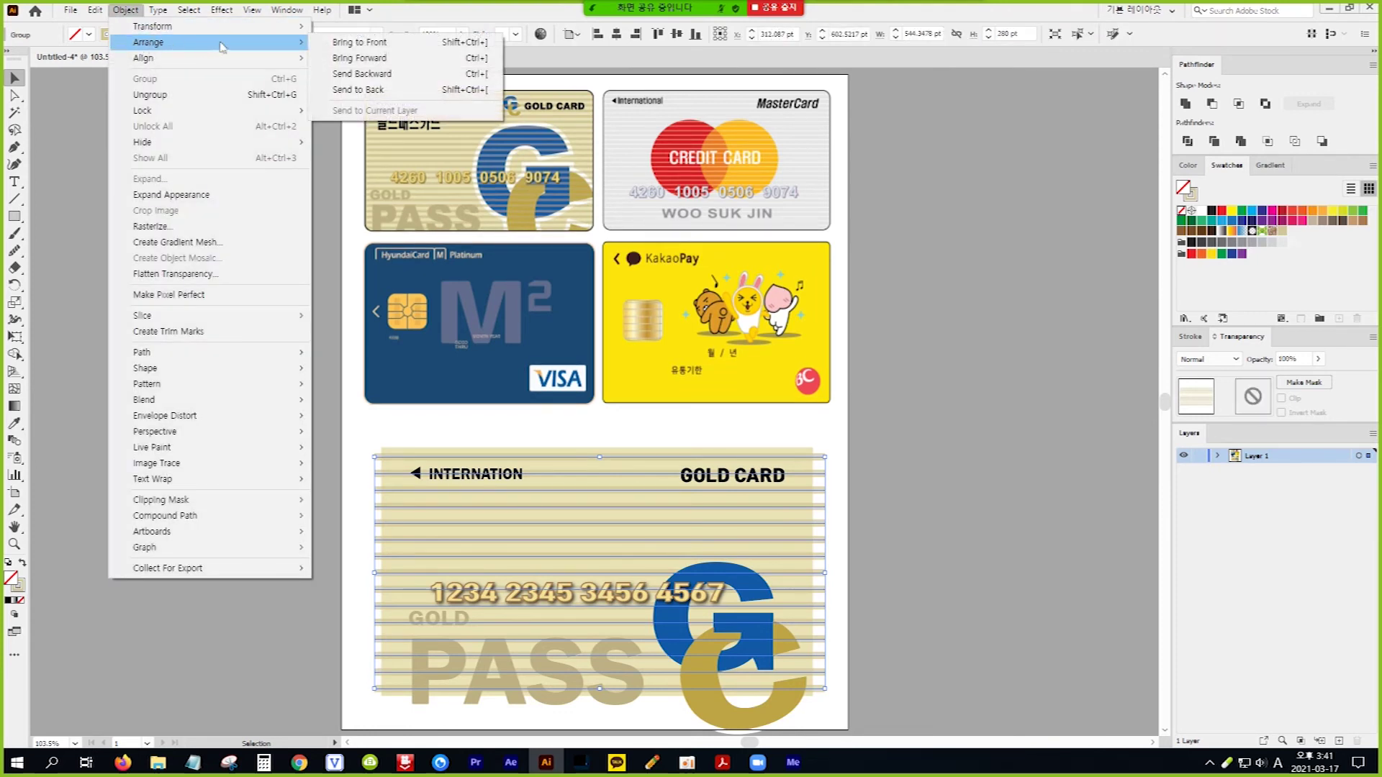
{"action": "left_click", "coordinate": [391, 91]}
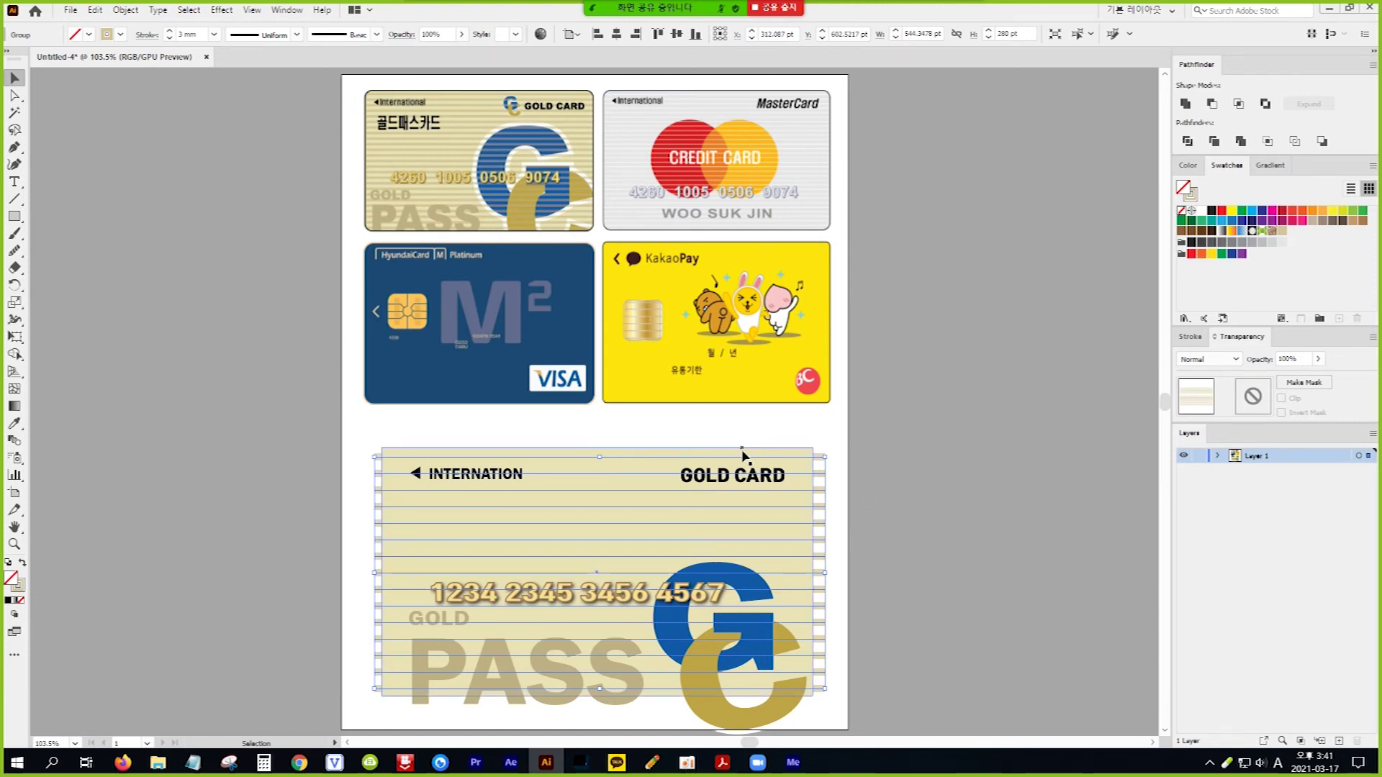
{"action": "left_click", "coordinate": [764, 461]}
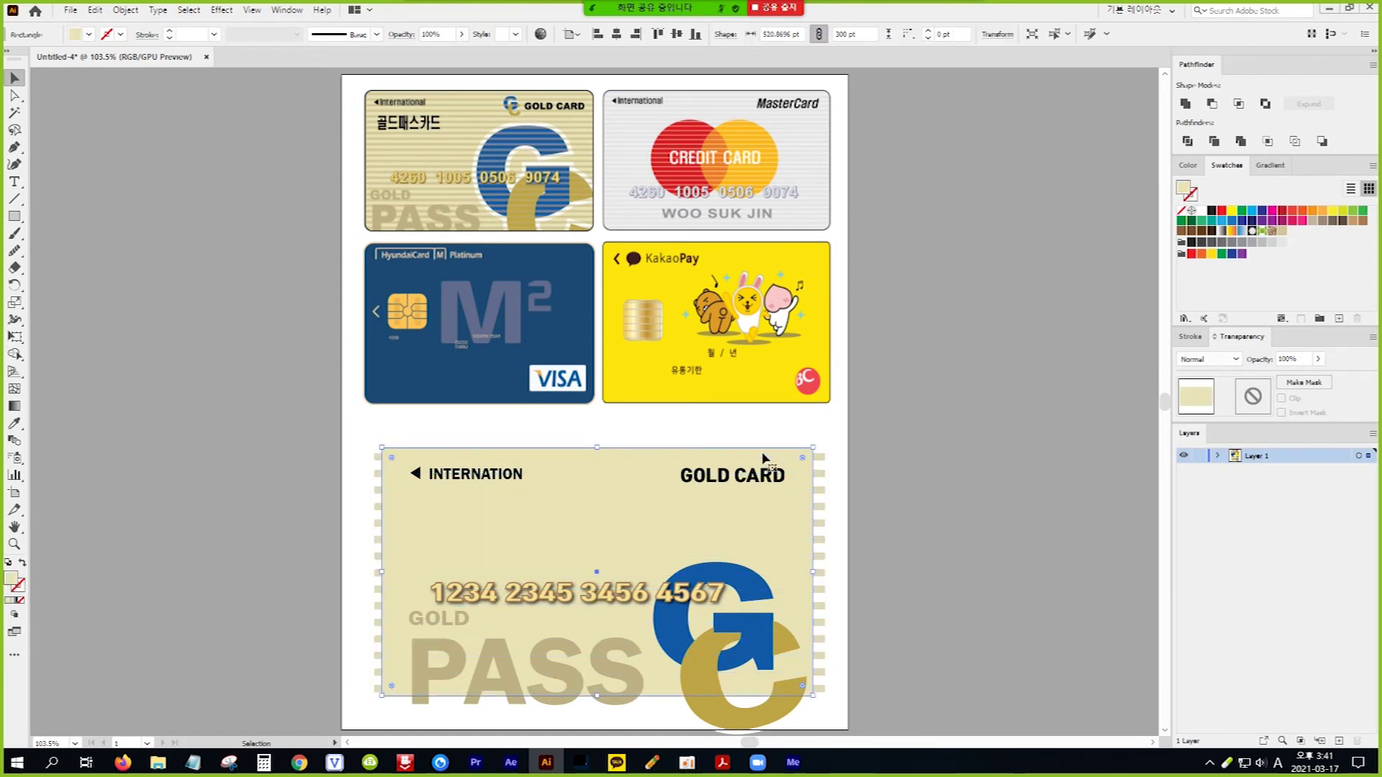
{"action": "left_click", "coordinate": [128, 11]}
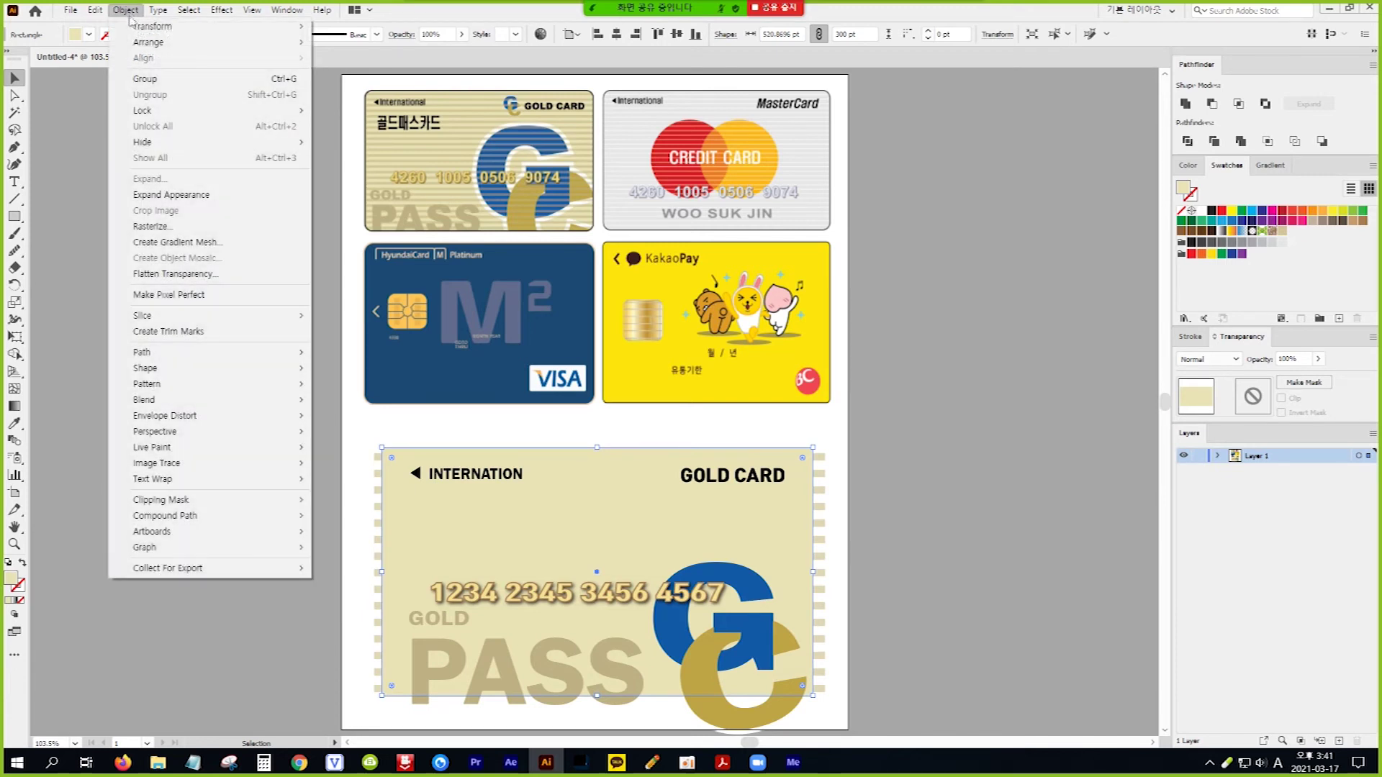
{"action": "mouse_move", "coordinate": [301, 43]}
{"action": "left_click", "coordinate": [393, 100]}
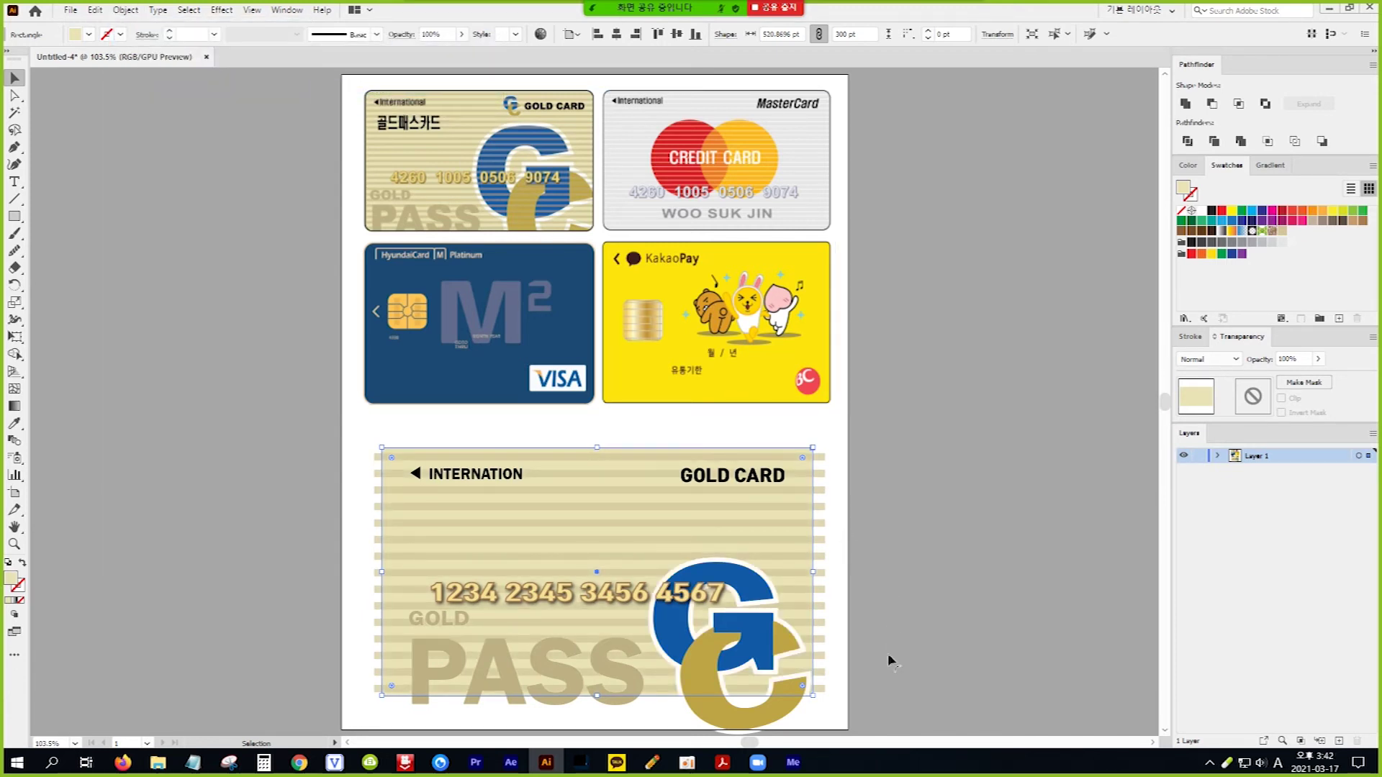
Step: Select all the GC logo's letters and white outlines without the card background and group them
{"action": "left_click", "coordinate": [813, 728]}
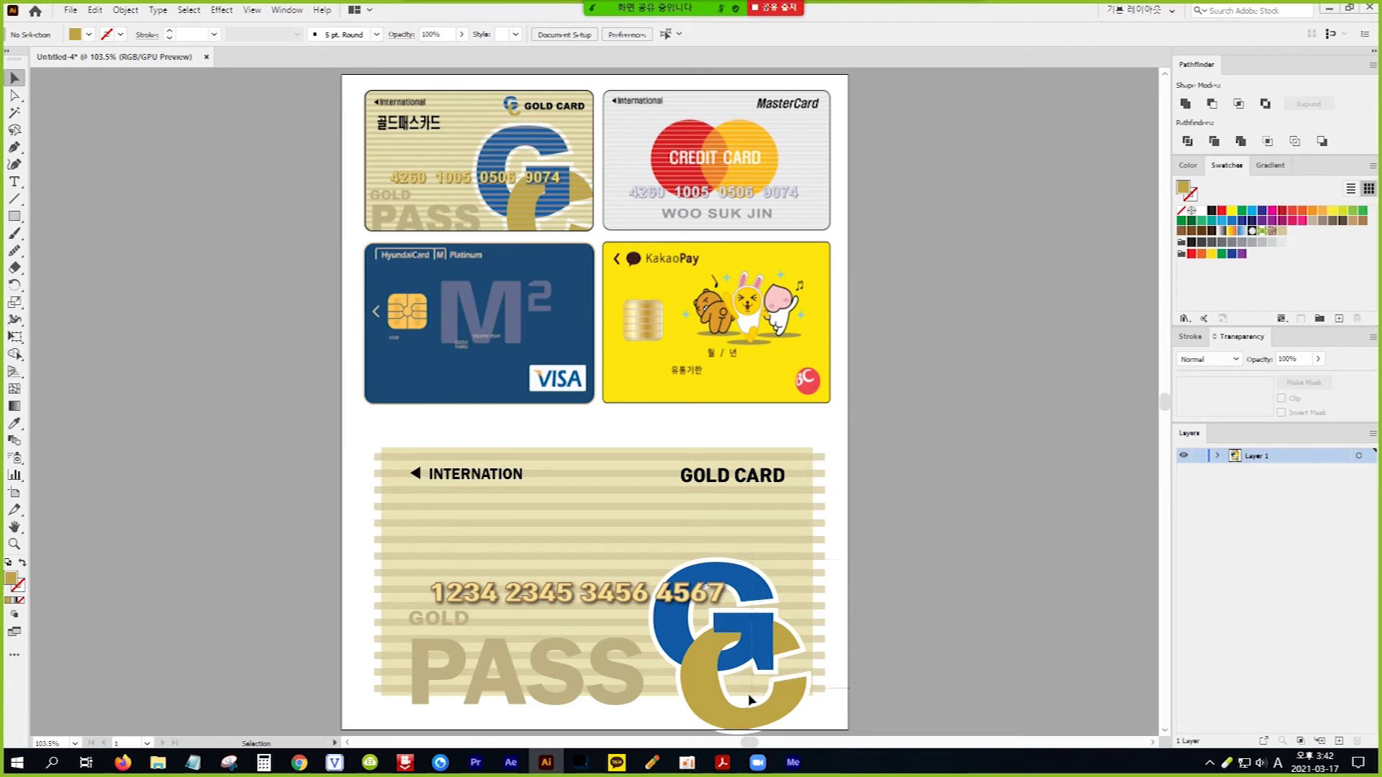
{"action": "left_click", "coordinate": [742, 718]}
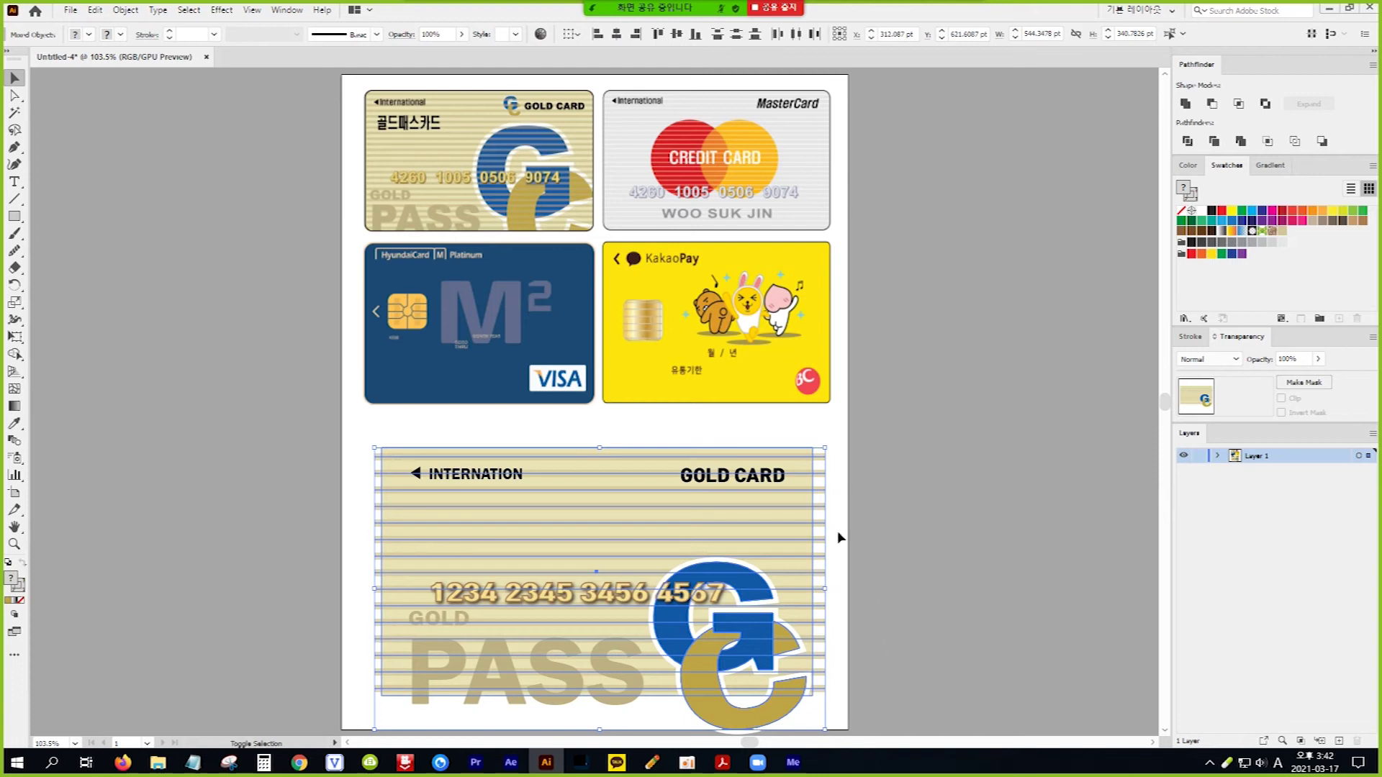
{"action": "left_click", "coordinate": [822, 560], "text": "shift"}
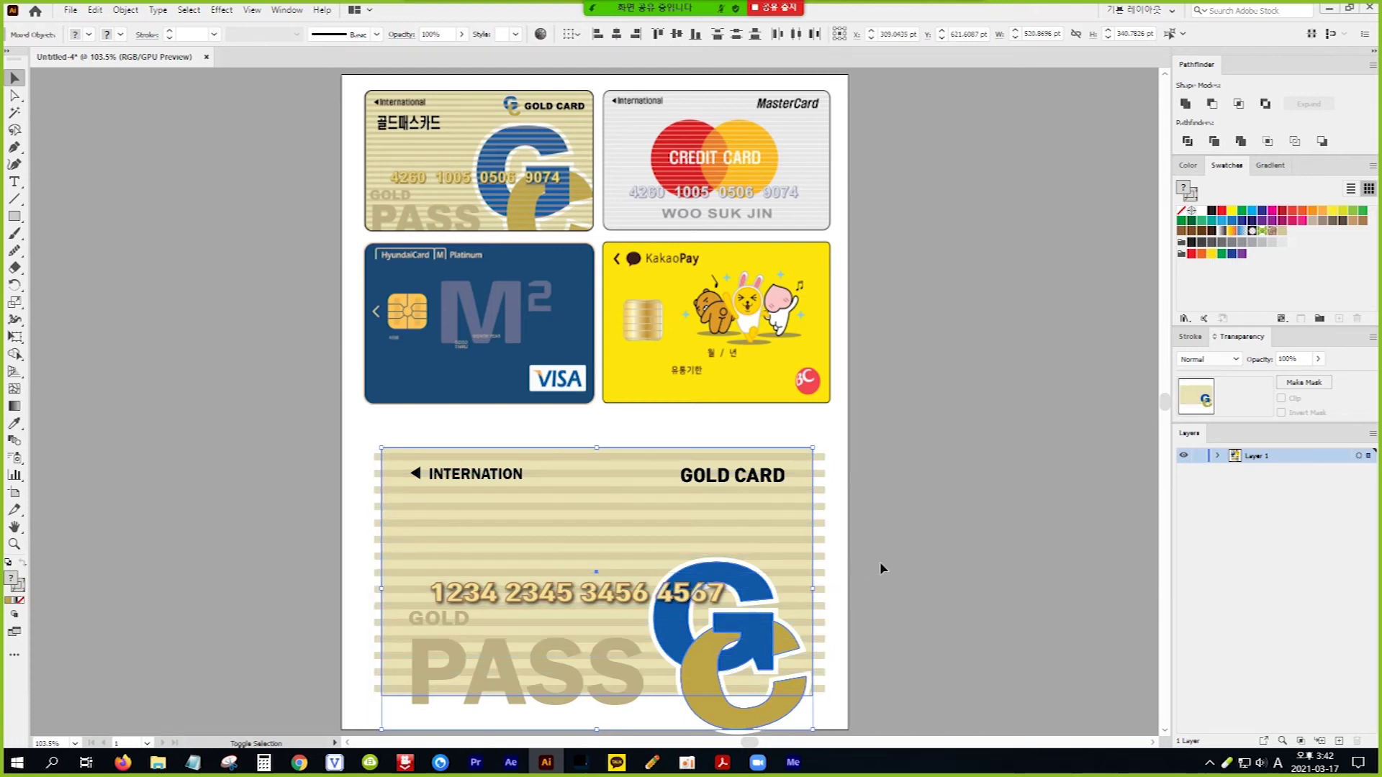
{"action": "left_click", "coordinate": [805, 471], "text": "shift"}
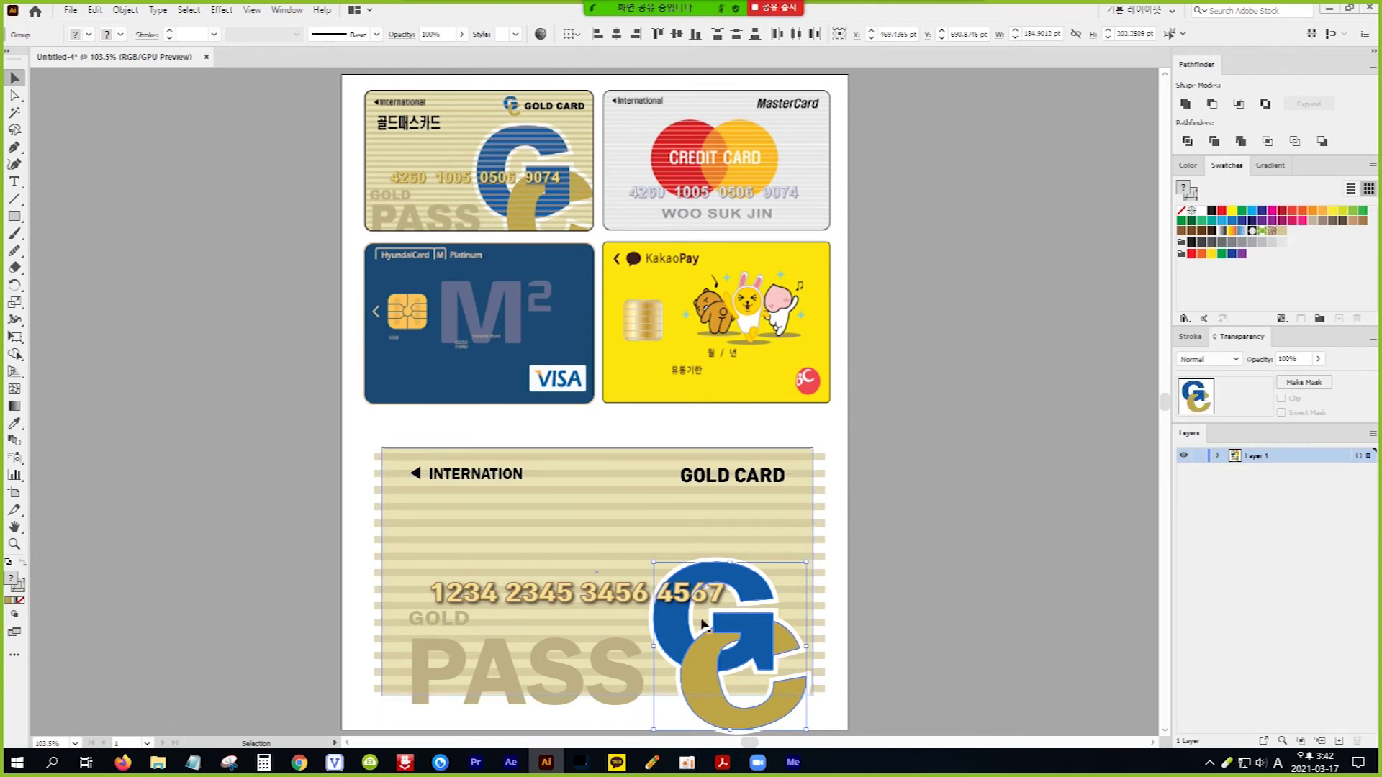
{"action": "left_click", "coordinate": [126, 10]}
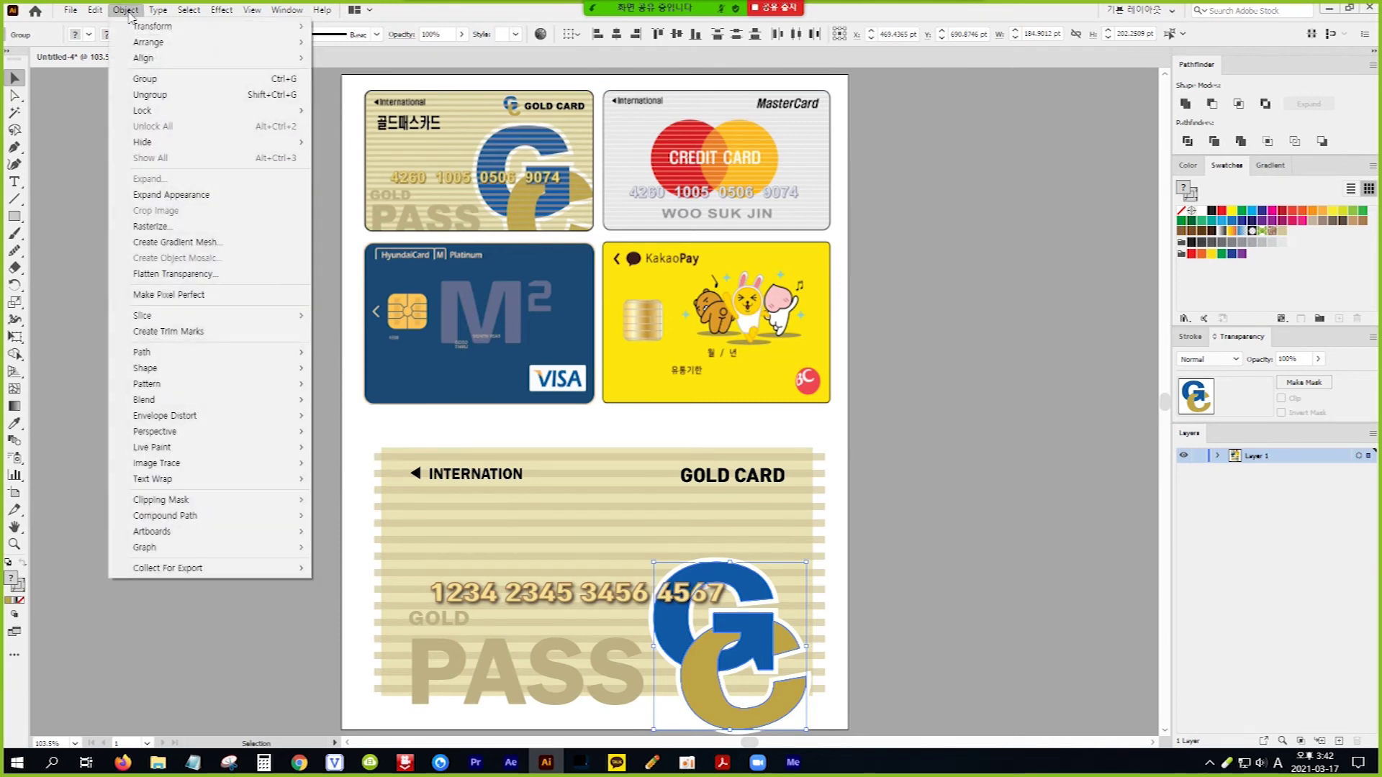
{"action": "left_click", "coordinate": [147, 79]}
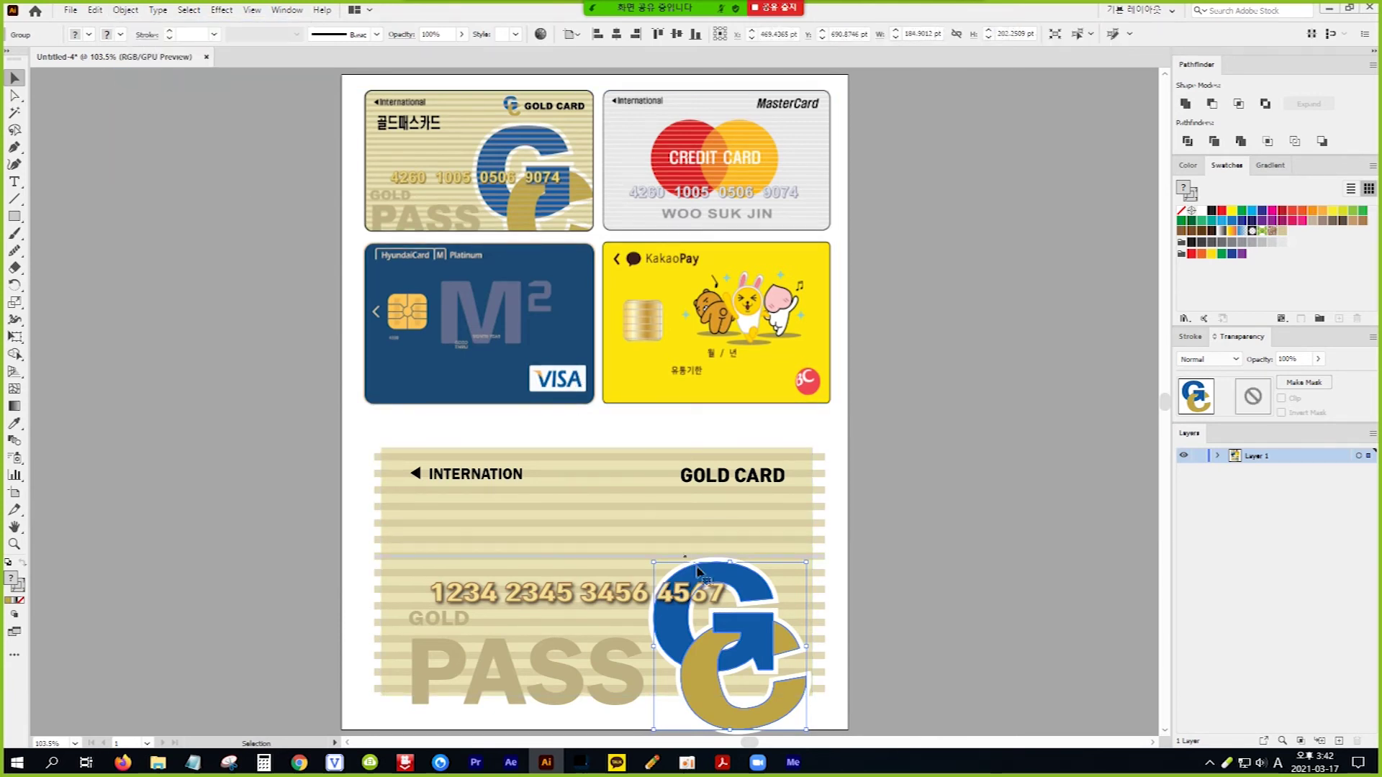
Step: Place a copy of the GC logo beside the artboard and shrink it to about 31 × 34 pt
{"action": "key", "text": "alt"}
{"action": "left_click_drag", "start_coordinate": [703, 661], "coordinate": [923, 551]}
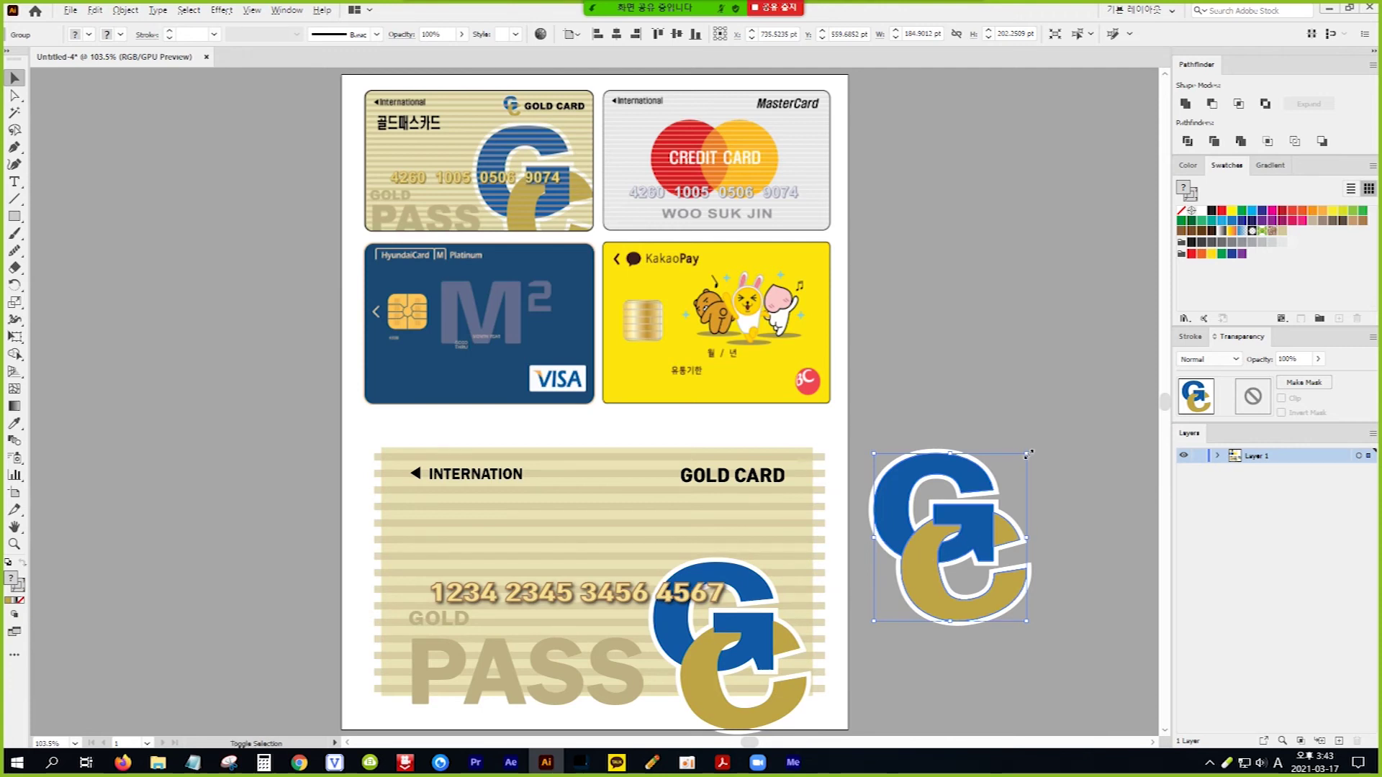
{"action": "left_click_drag", "start_coordinate": [1029, 454], "coordinate": [980, 523]}
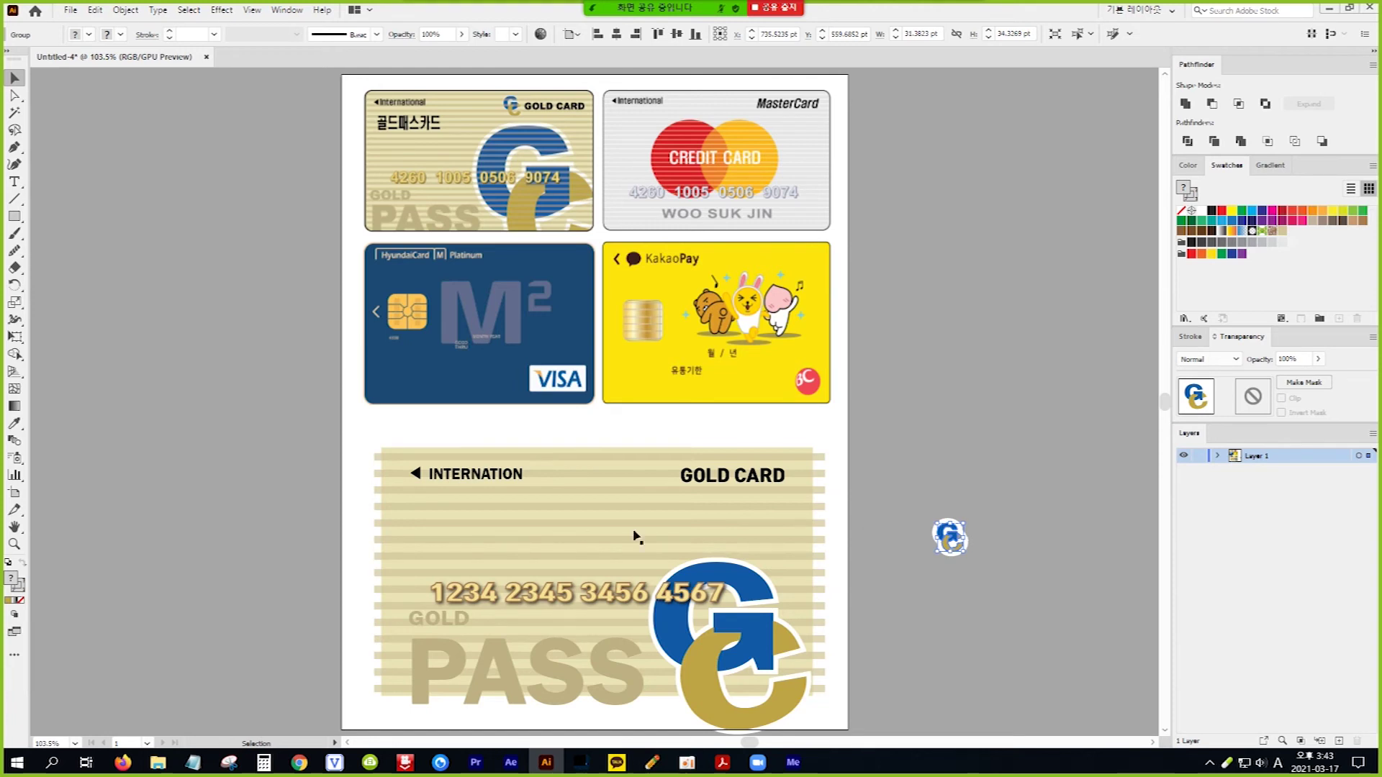
Step: Ungroup the small GC logo copy
{"action": "left_click", "coordinate": [14, 545]}
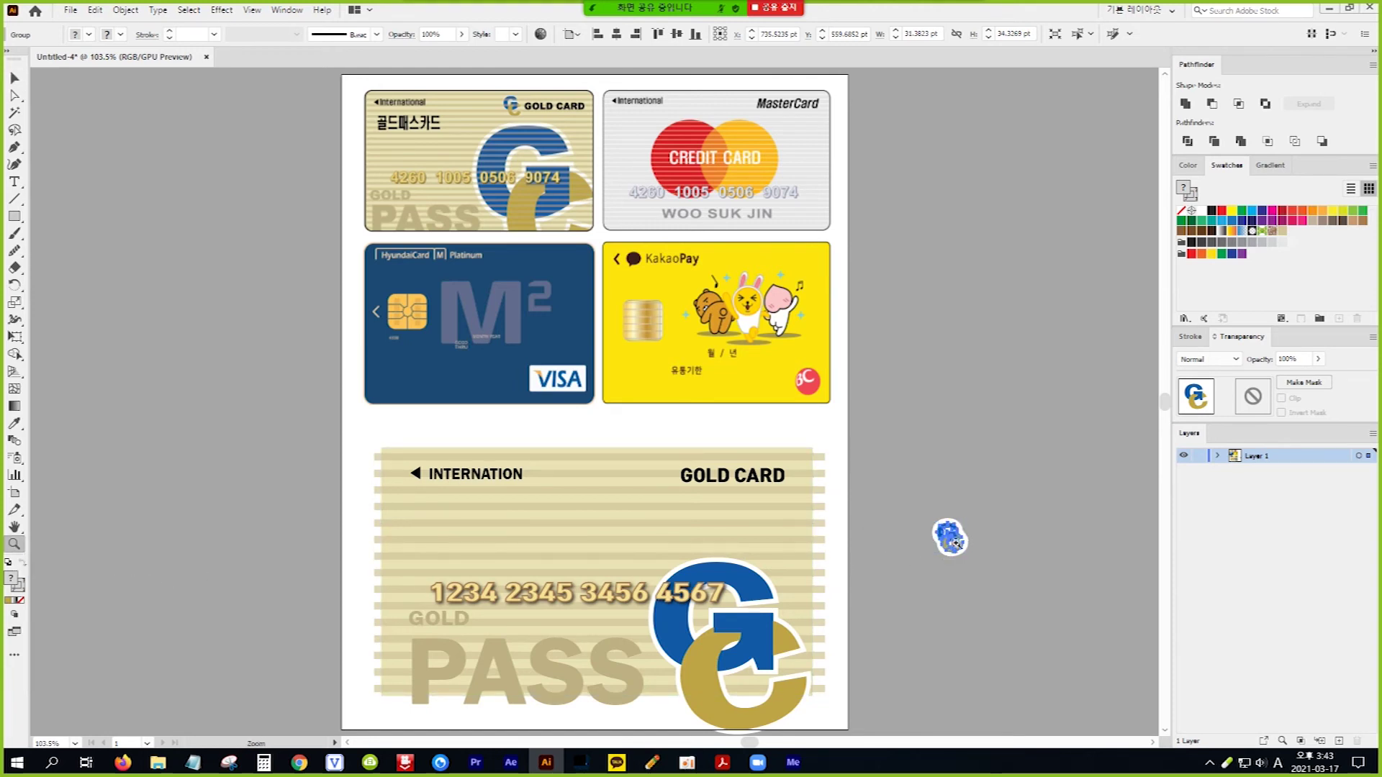
{"action": "left_click_drag", "start_coordinate": [950, 541], "coordinate": [1089, 684]}
{"action": "left_click", "coordinate": [950, 520]}
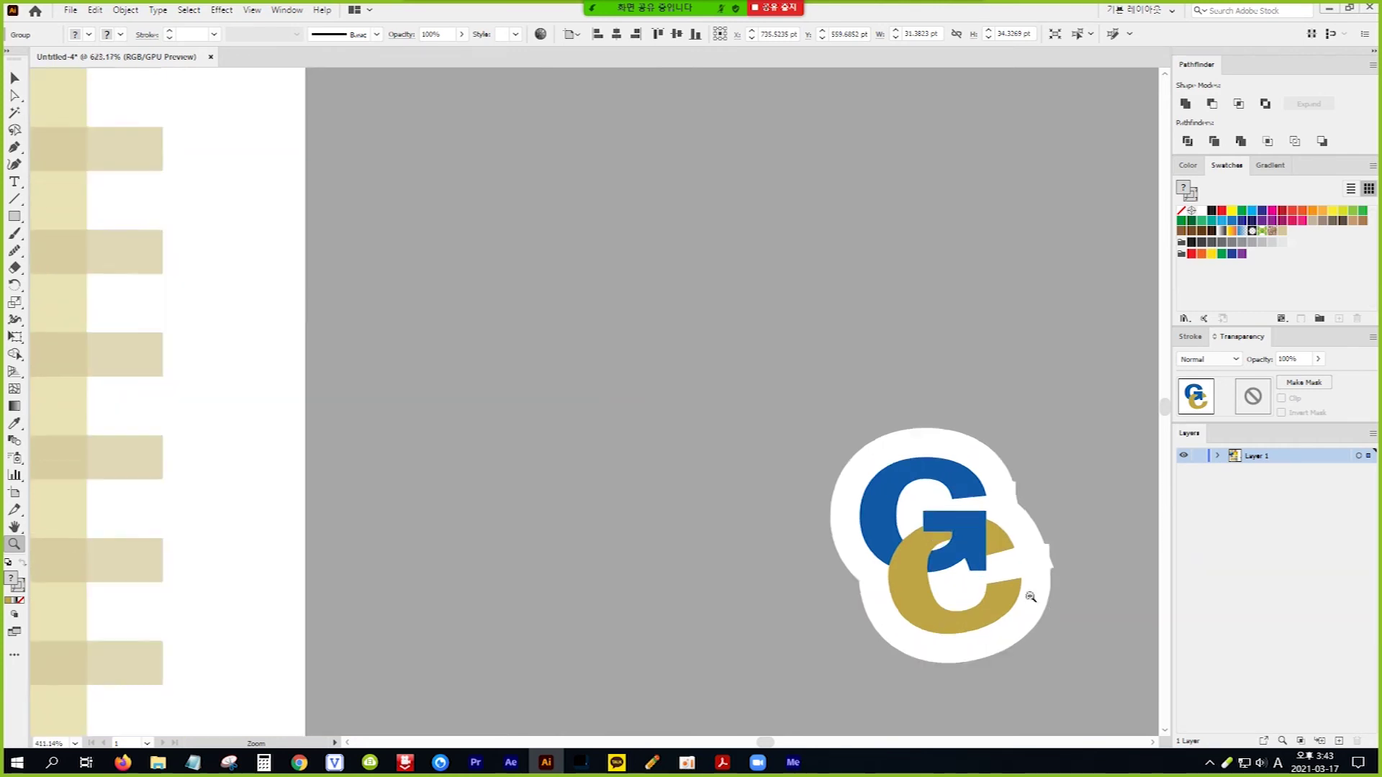
{"action": "left_click", "coordinate": [16, 79]}
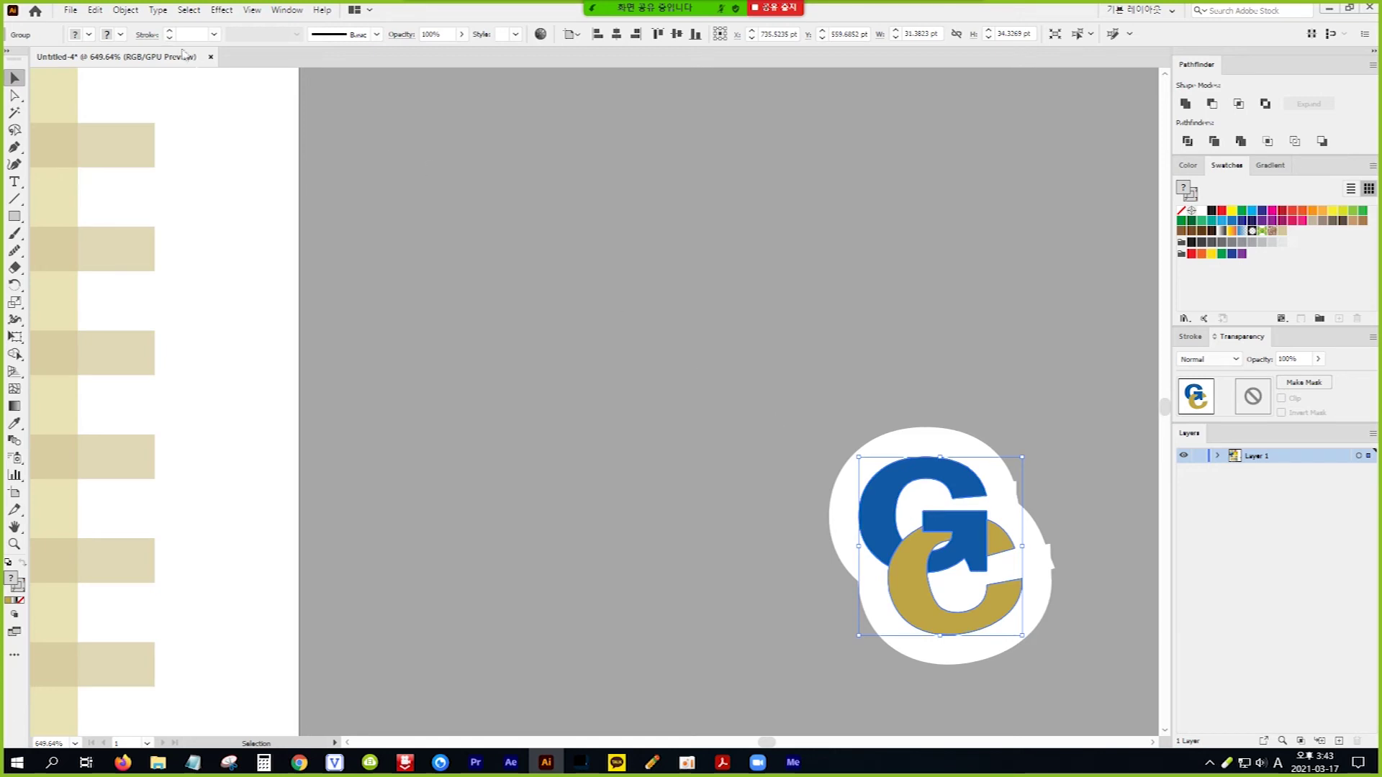
{"action": "left_click", "coordinate": [126, 11]}
{"action": "left_click", "coordinate": [158, 94]}
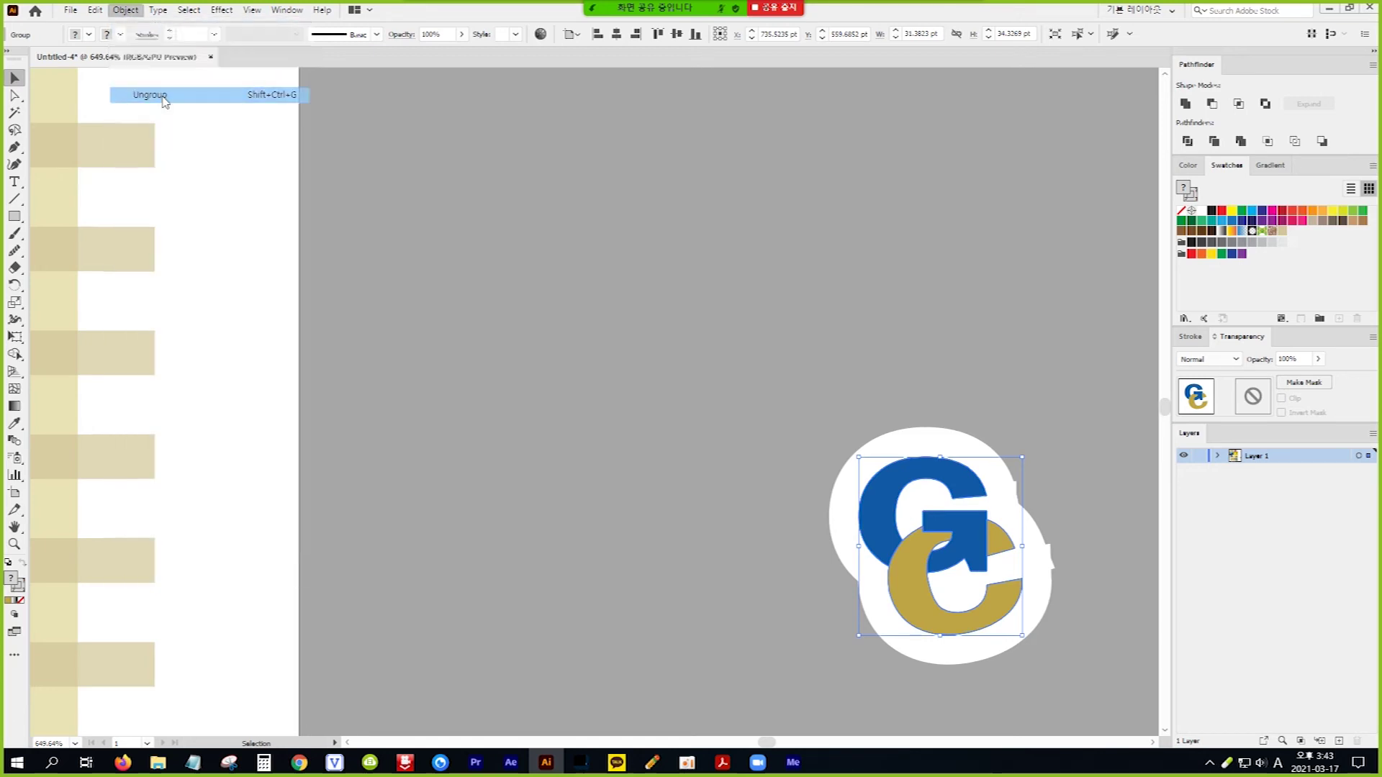
{"action": "left_click", "coordinate": [850, 393]}
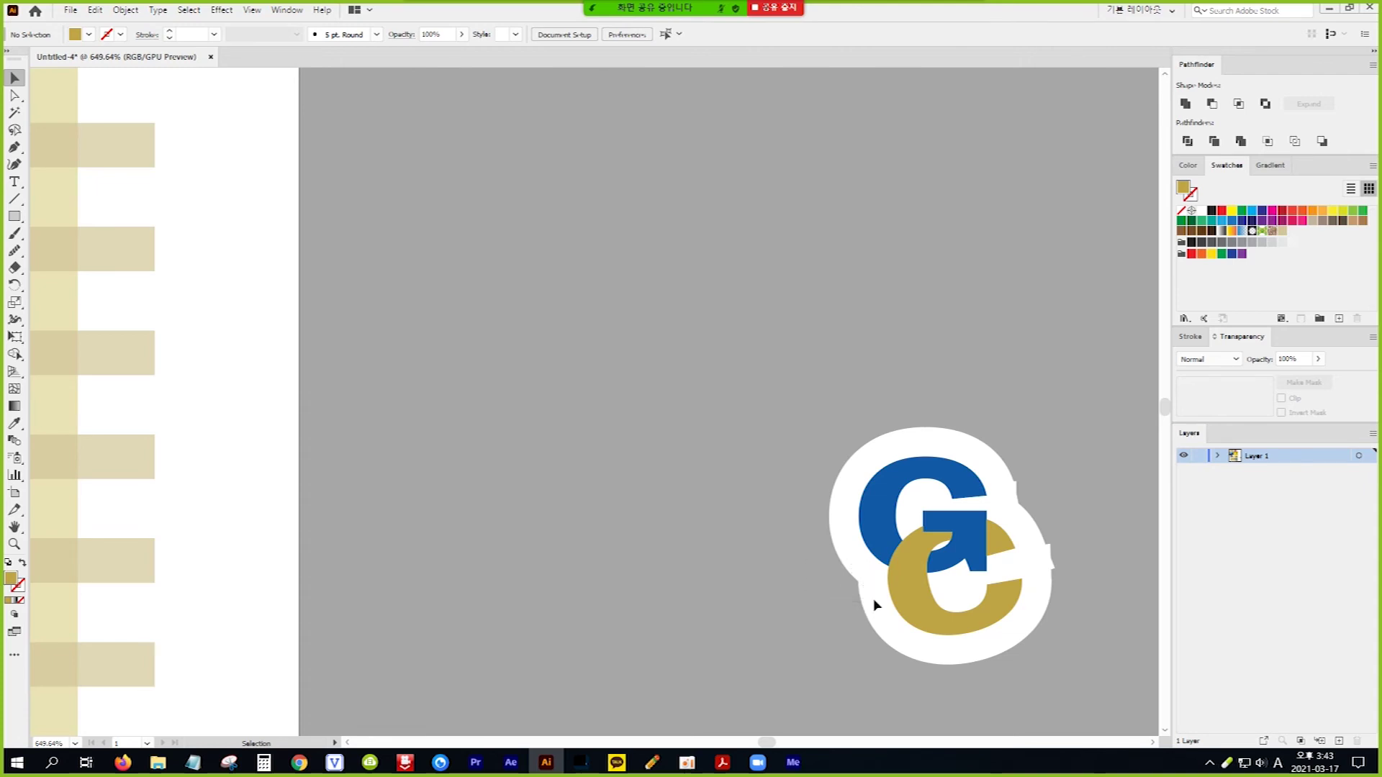
Step: Cut the blue G and gold C out of the small logo, keeping only the white outline shapes
{"action": "left_click", "coordinate": [911, 597]}
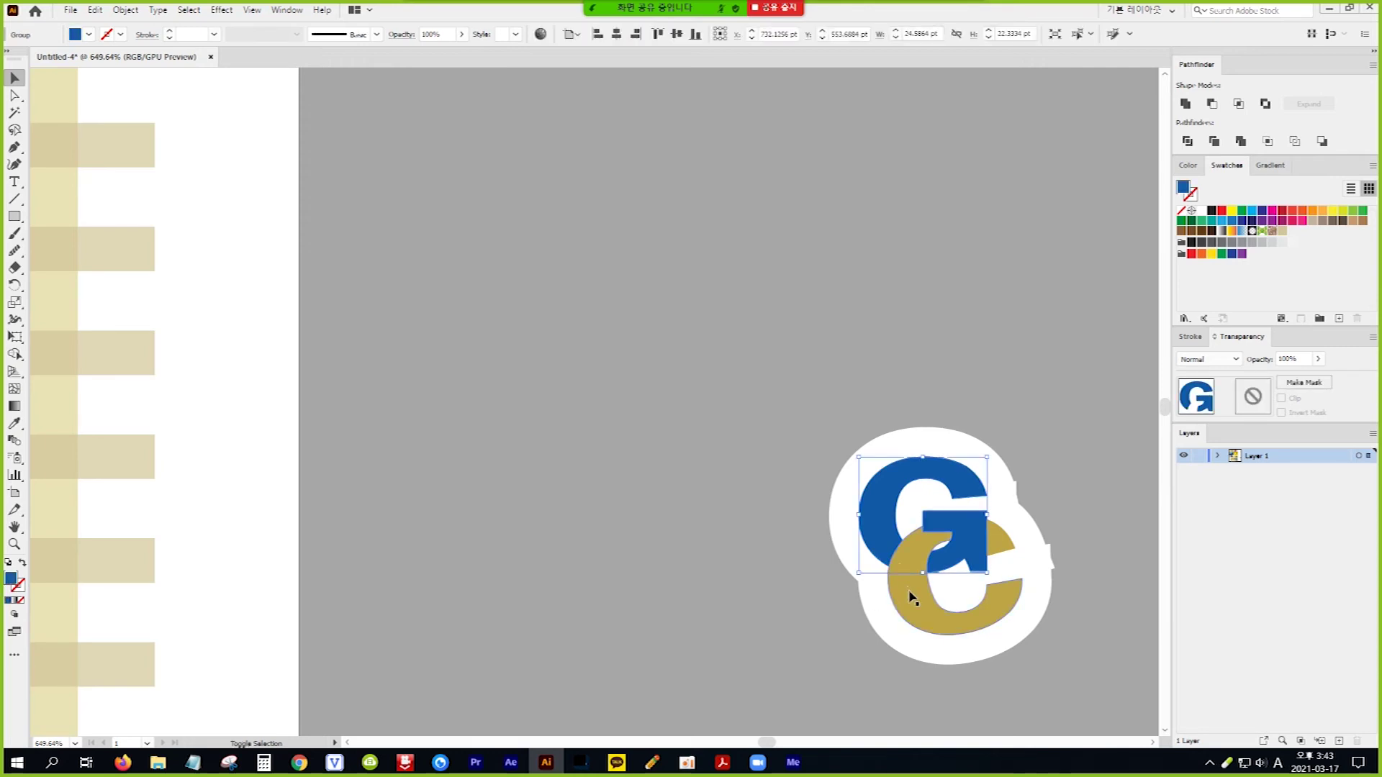
{"action": "left_click", "coordinate": [911, 597], "text": "shift"}
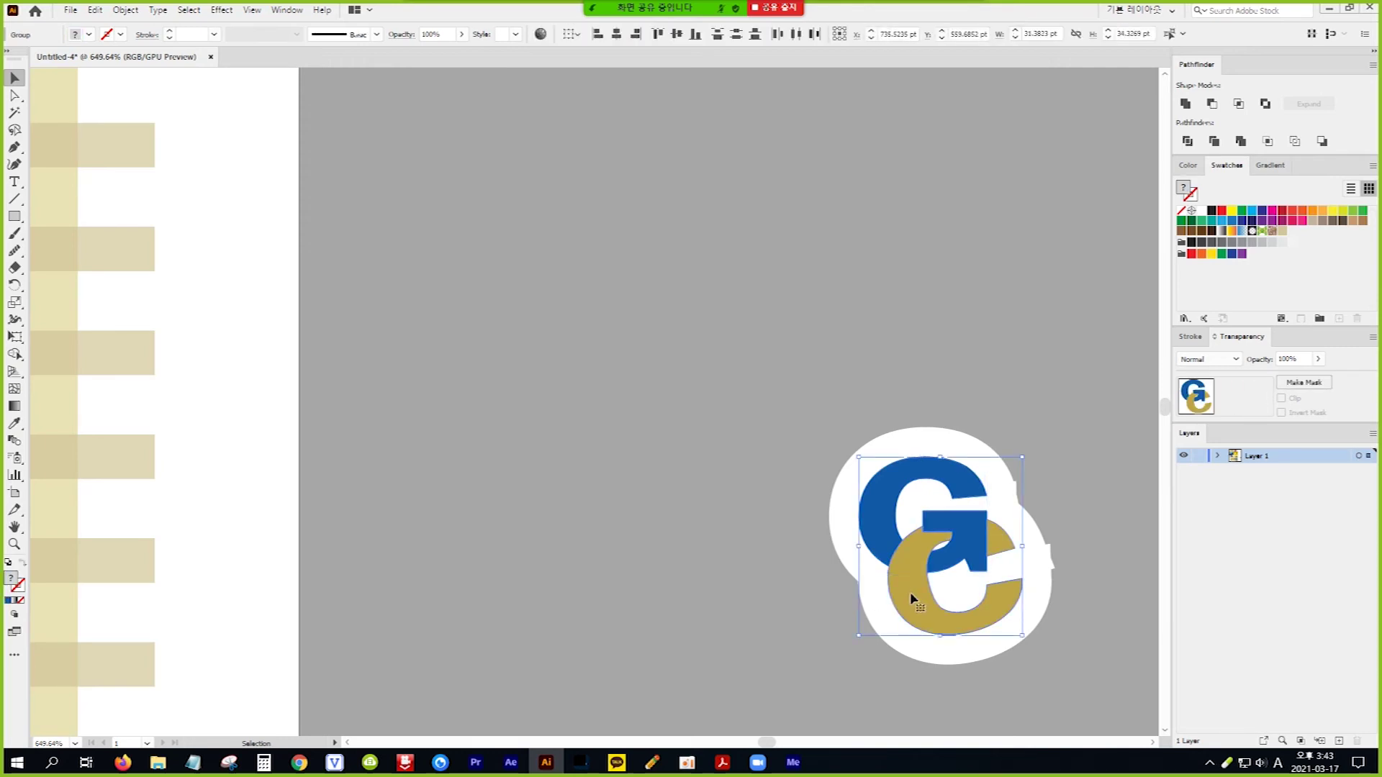
{"action": "key", "text": "a"}
{"action": "key", "text": "Delete"}
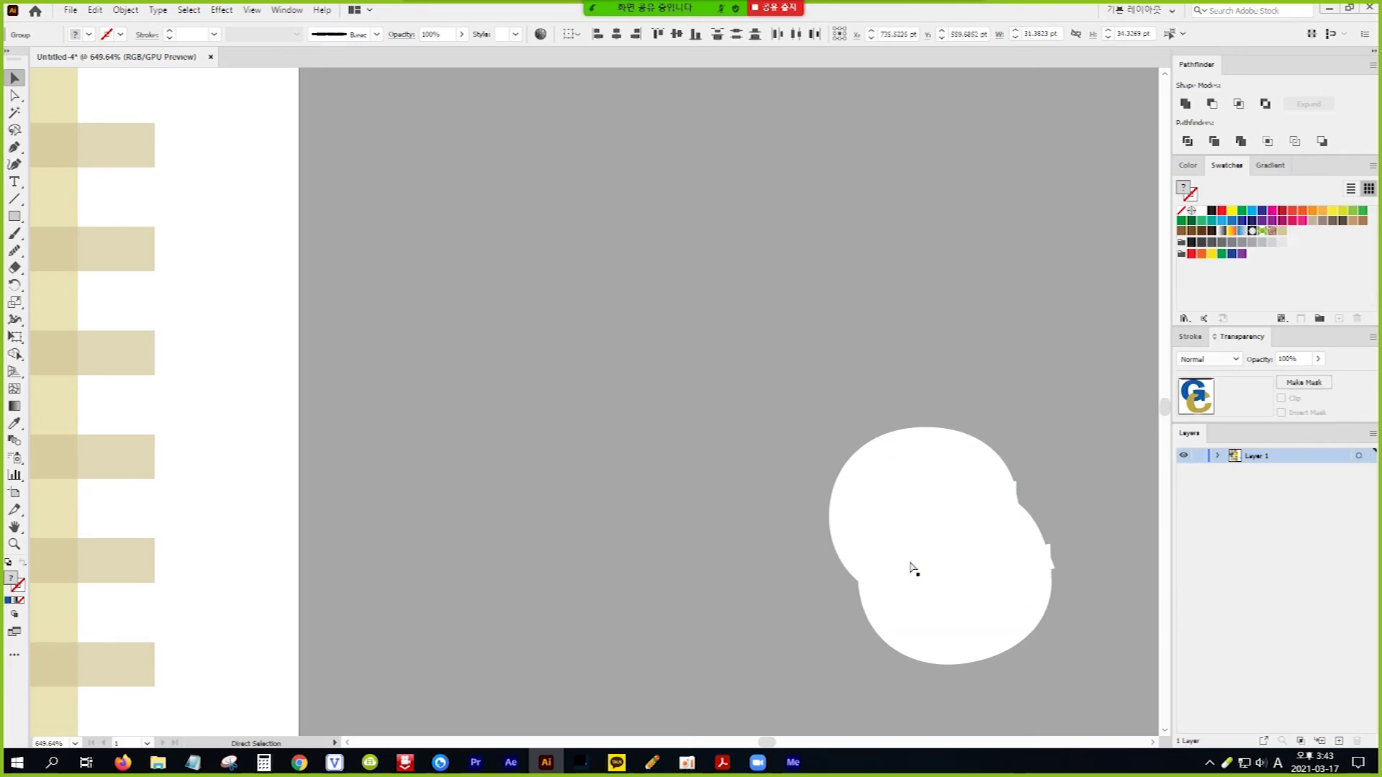
{"action": "key", "text": "v"}
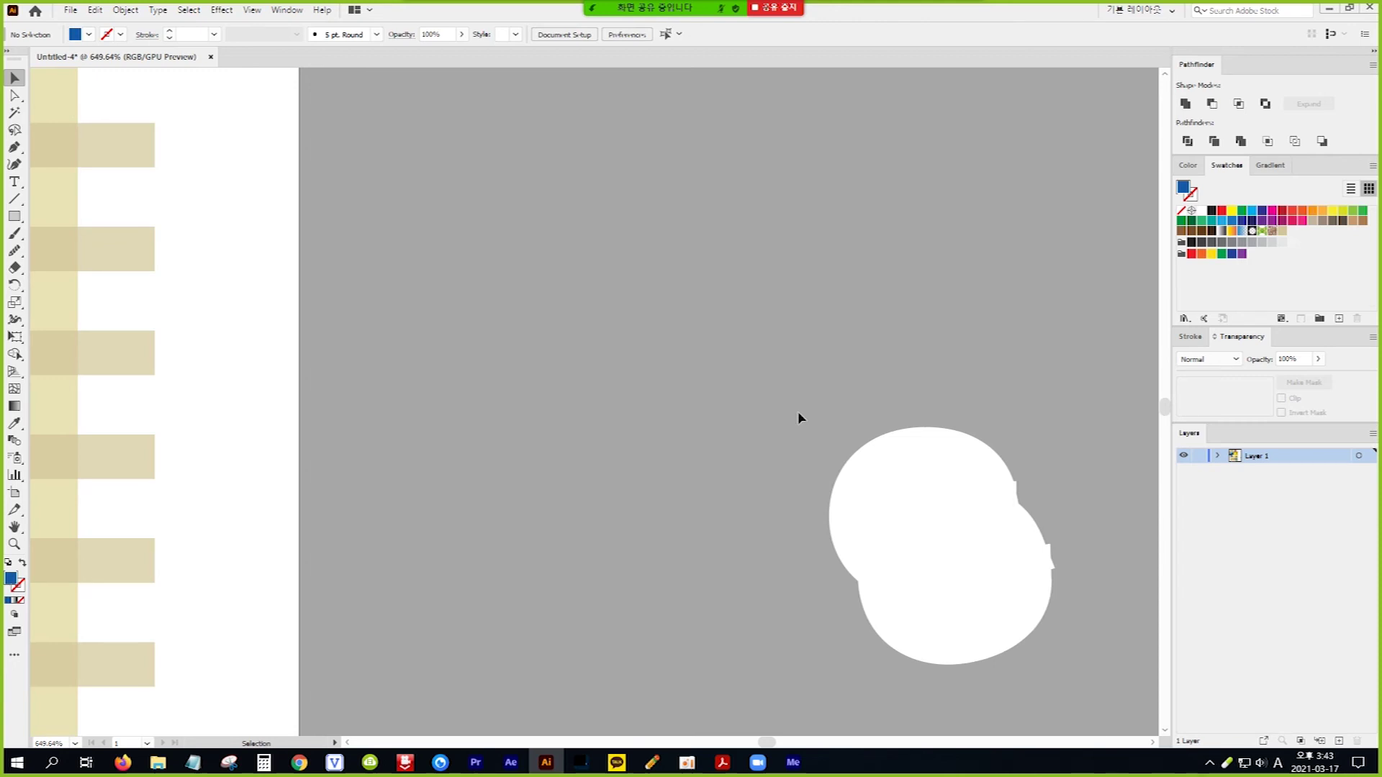
Step: Set the small logo's white outline stroke to 1 mm and restore the coloured letters in front of it
{"action": "left_click_drag", "start_coordinate": [798, 412], "coordinate": [1013, 671]}
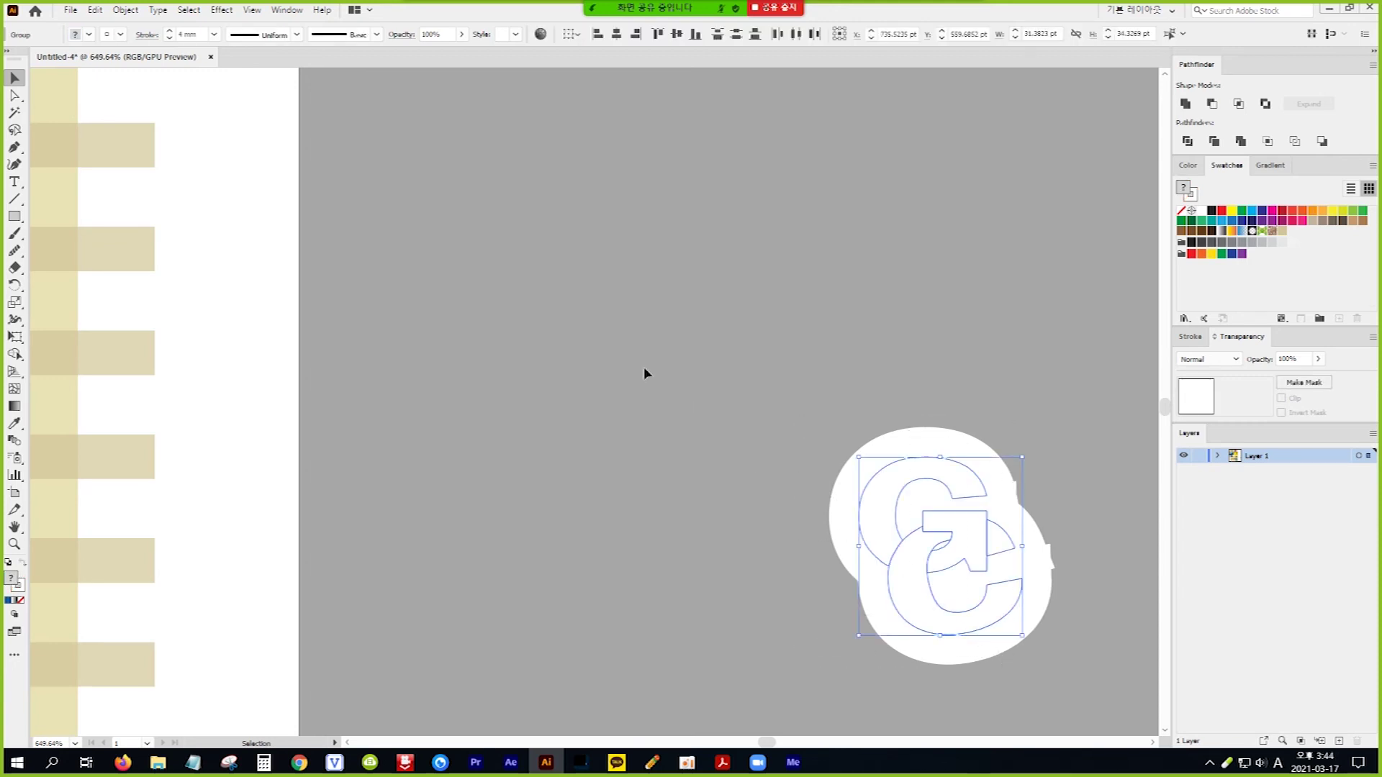
{"action": "left_click", "coordinate": [170, 41]}
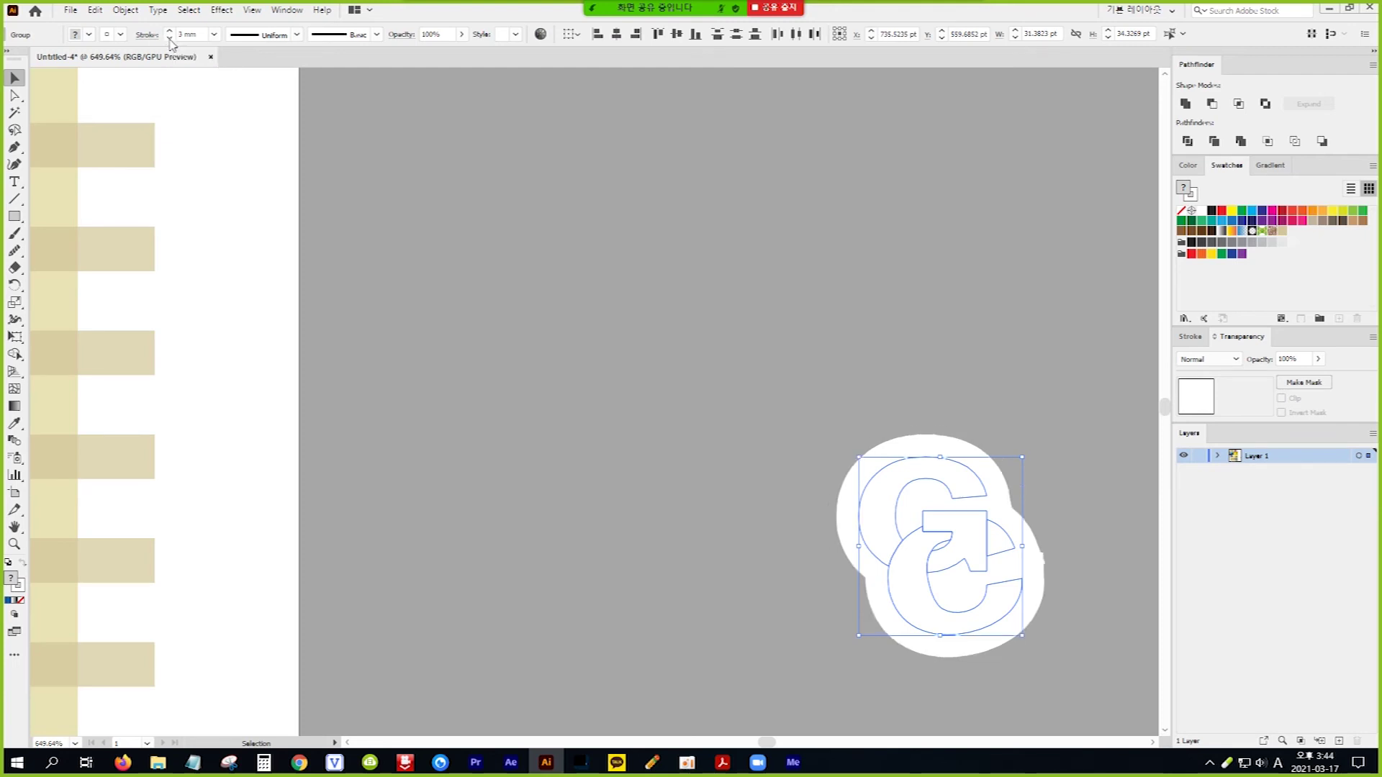
{"action": "left_click", "coordinate": [170, 41]}
{"action": "left_click", "coordinate": [170, 40]}
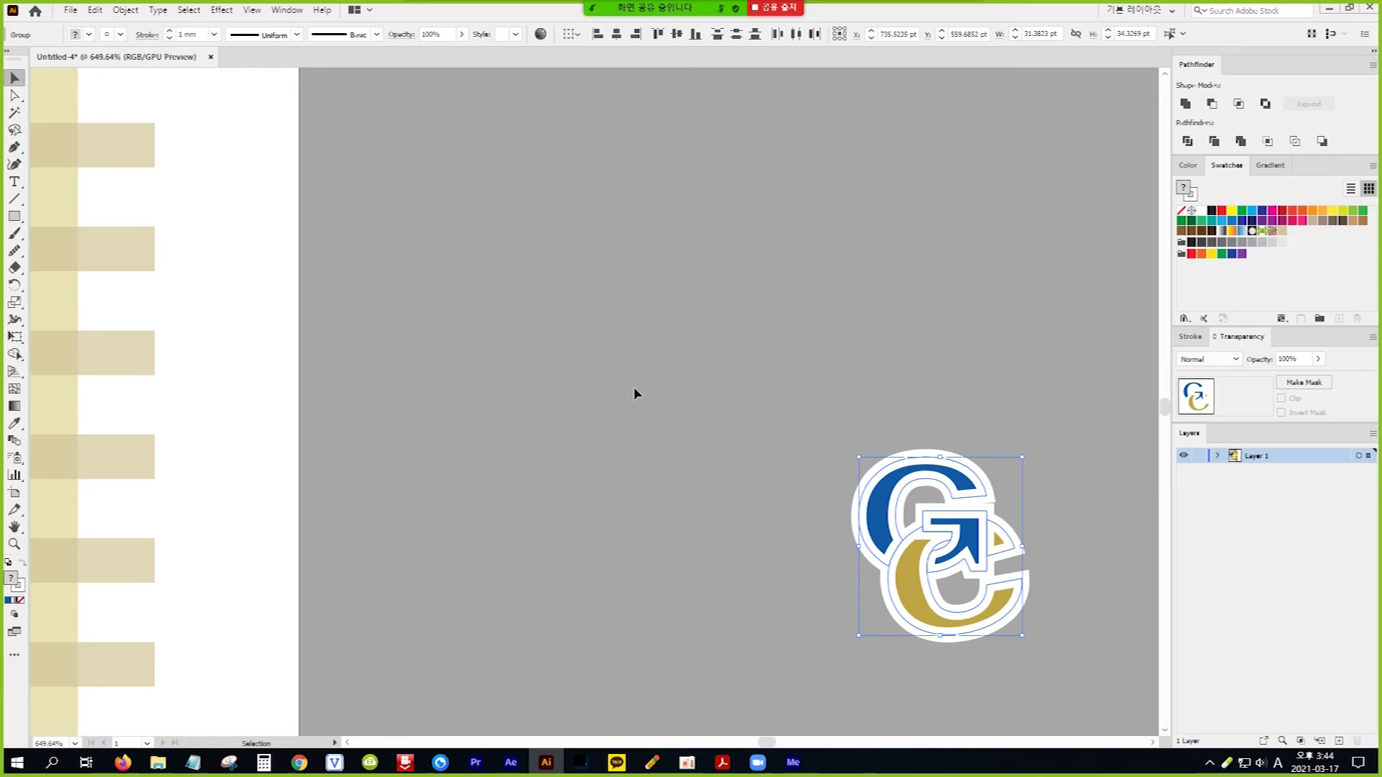
{"action": "key", "text": "slash"}
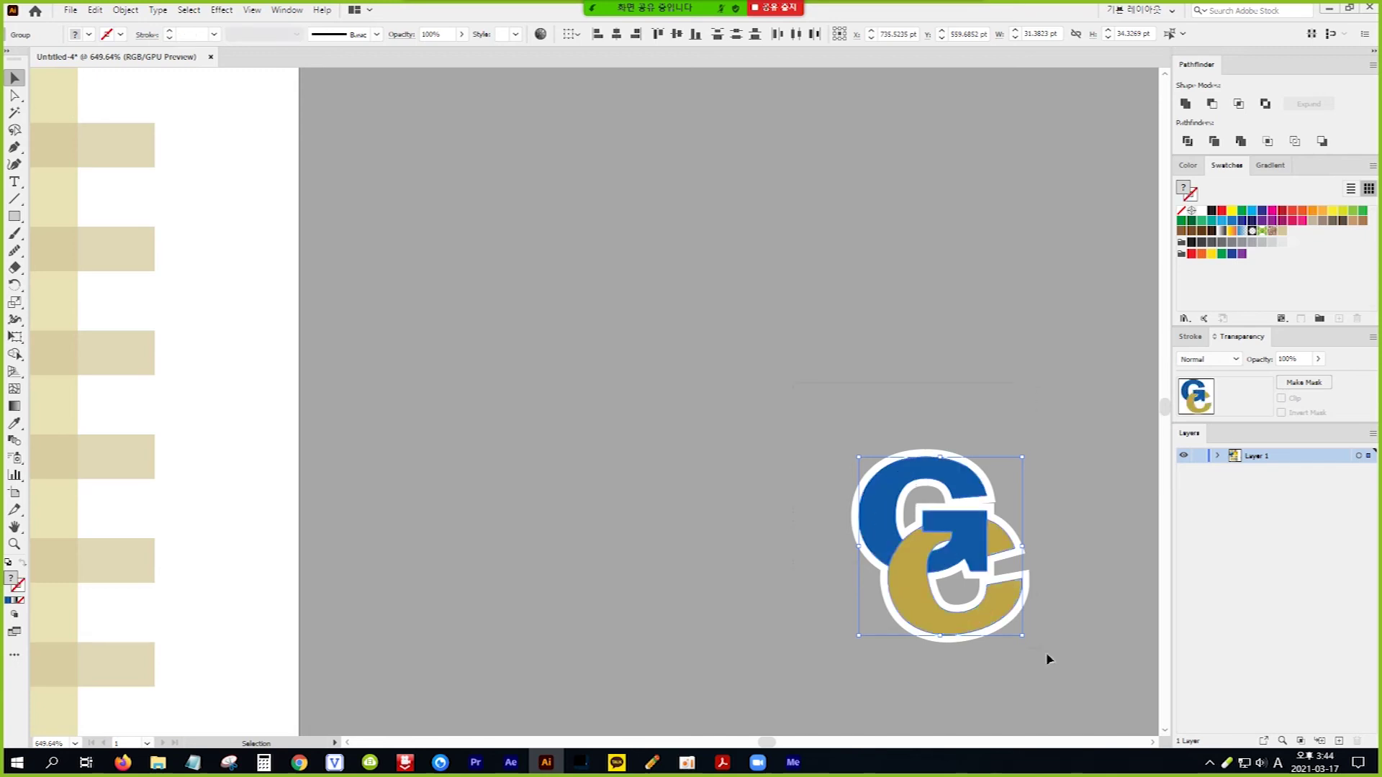
Step: Group the small logo's coloured letters with their white outlines
{"action": "key", "text": "ctrl+z"}
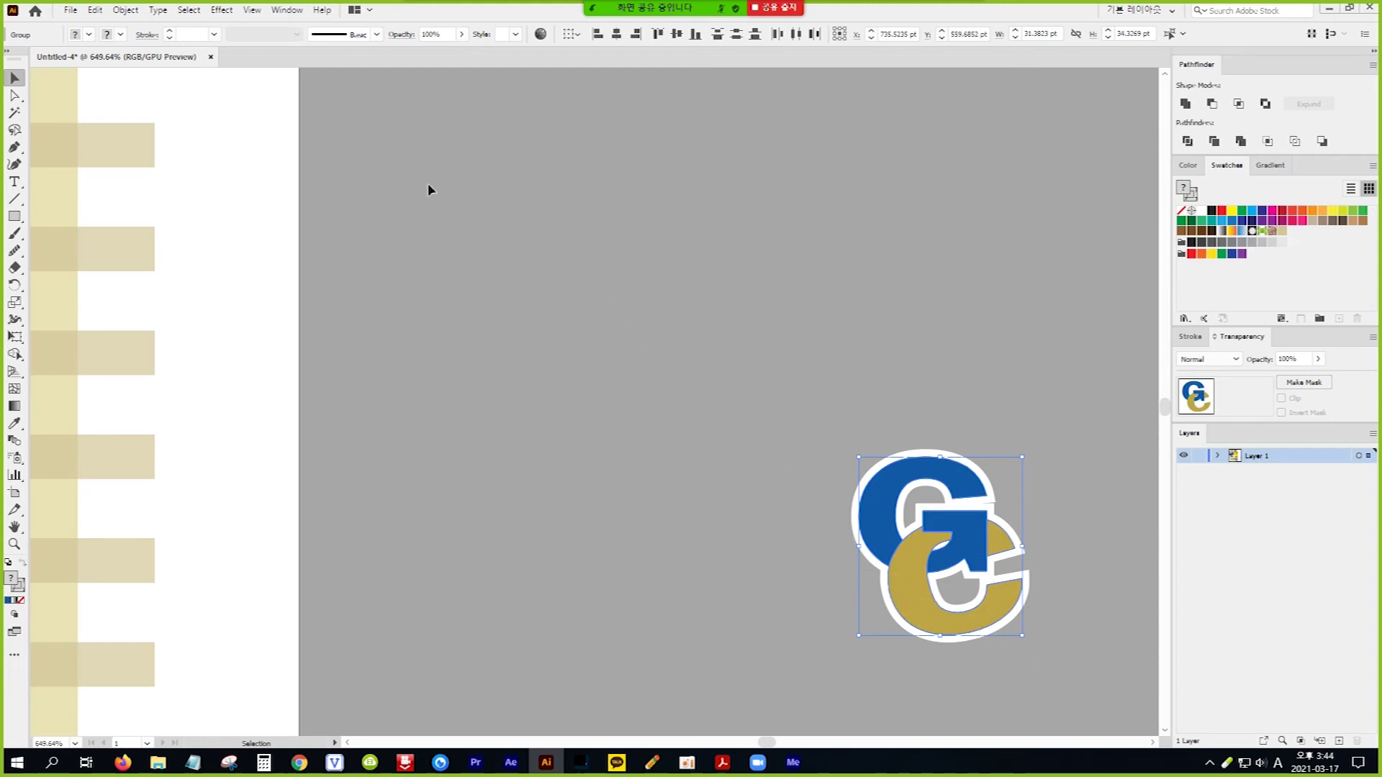
{"action": "left_click", "coordinate": [123, 11]}
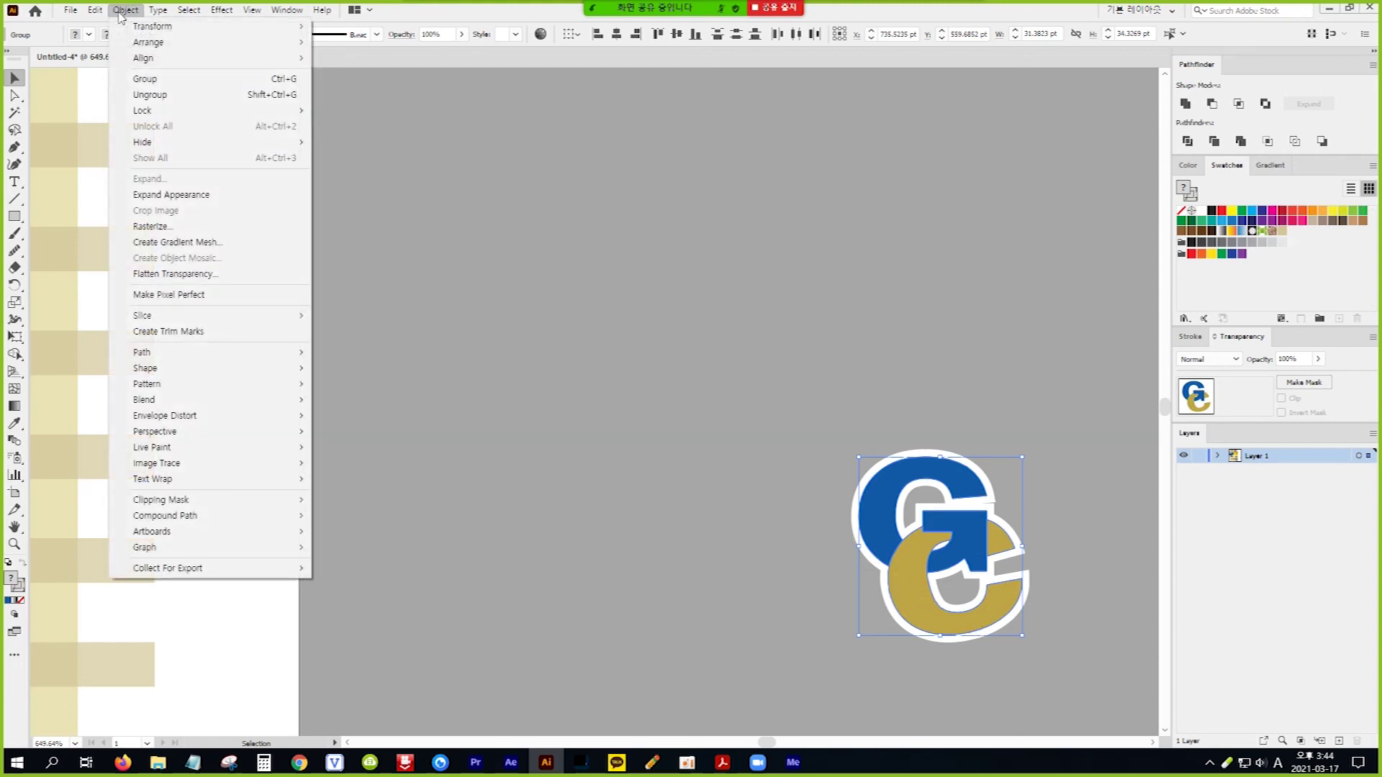
{"action": "left_click", "coordinate": [157, 84]}
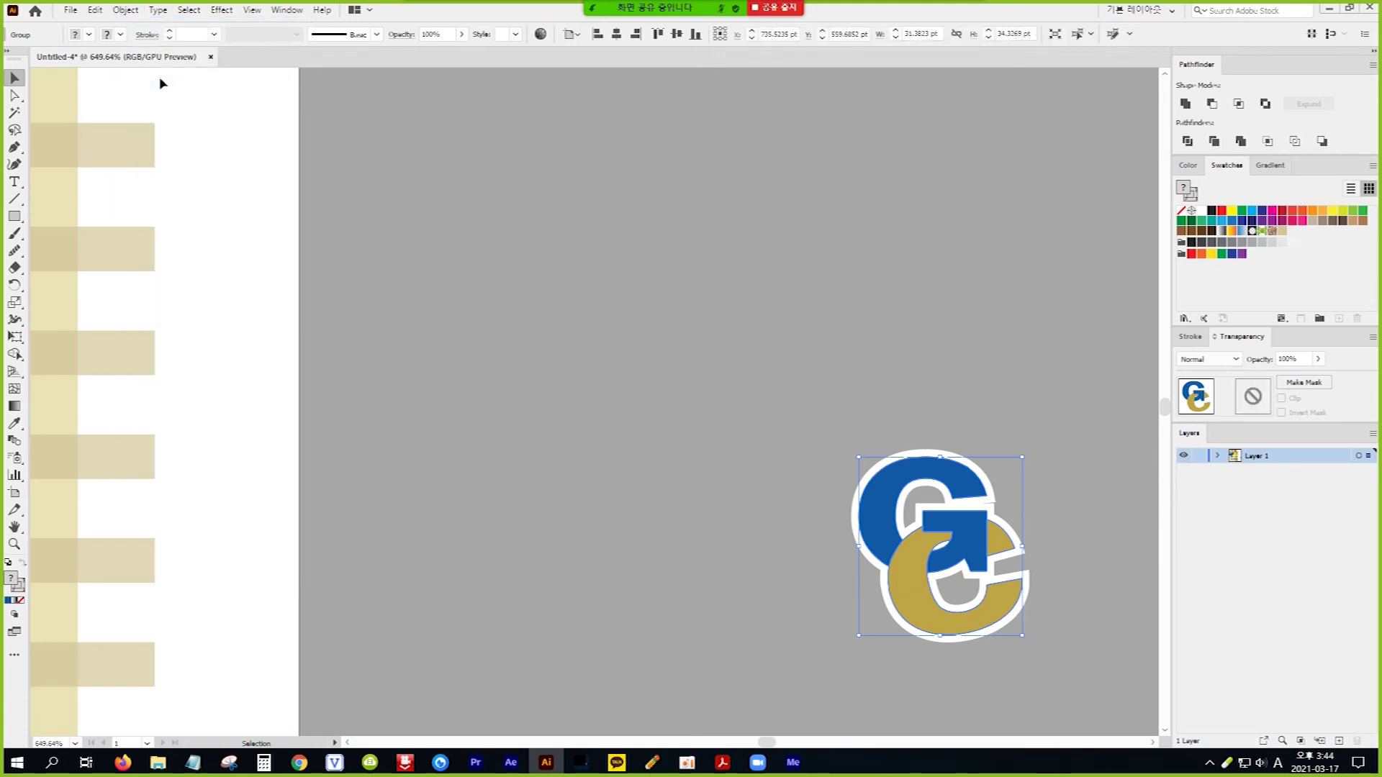
Step: Place the small GC logo directly before the "GOLD CARD" text on the card and nudge it down about 3 pt
{"action": "left_click", "coordinate": [15, 527]}
{"action": "double_click", "coordinate": [15, 529]}
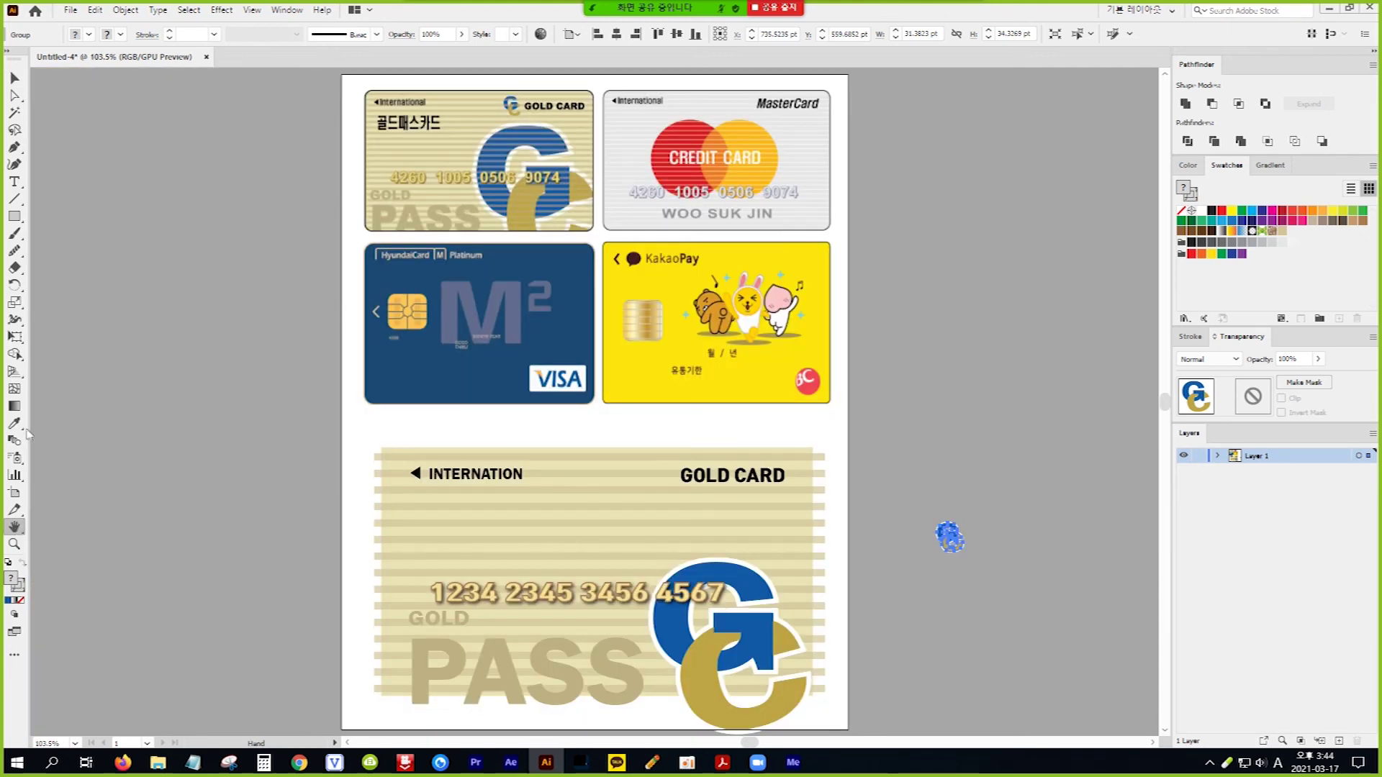
{"action": "left_click", "coordinate": [15, 79]}
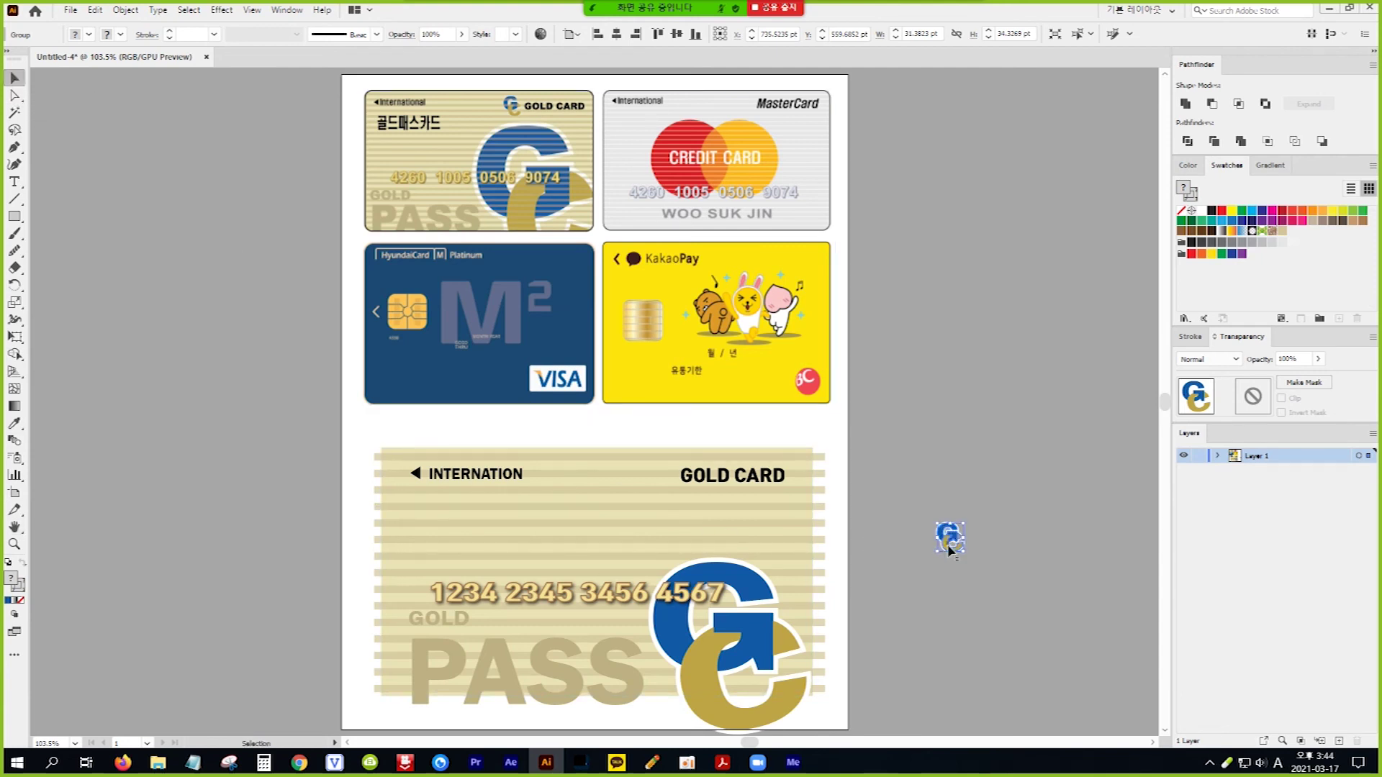
{"action": "left_click_drag", "start_coordinate": [935, 542], "coordinate": [666, 487]}
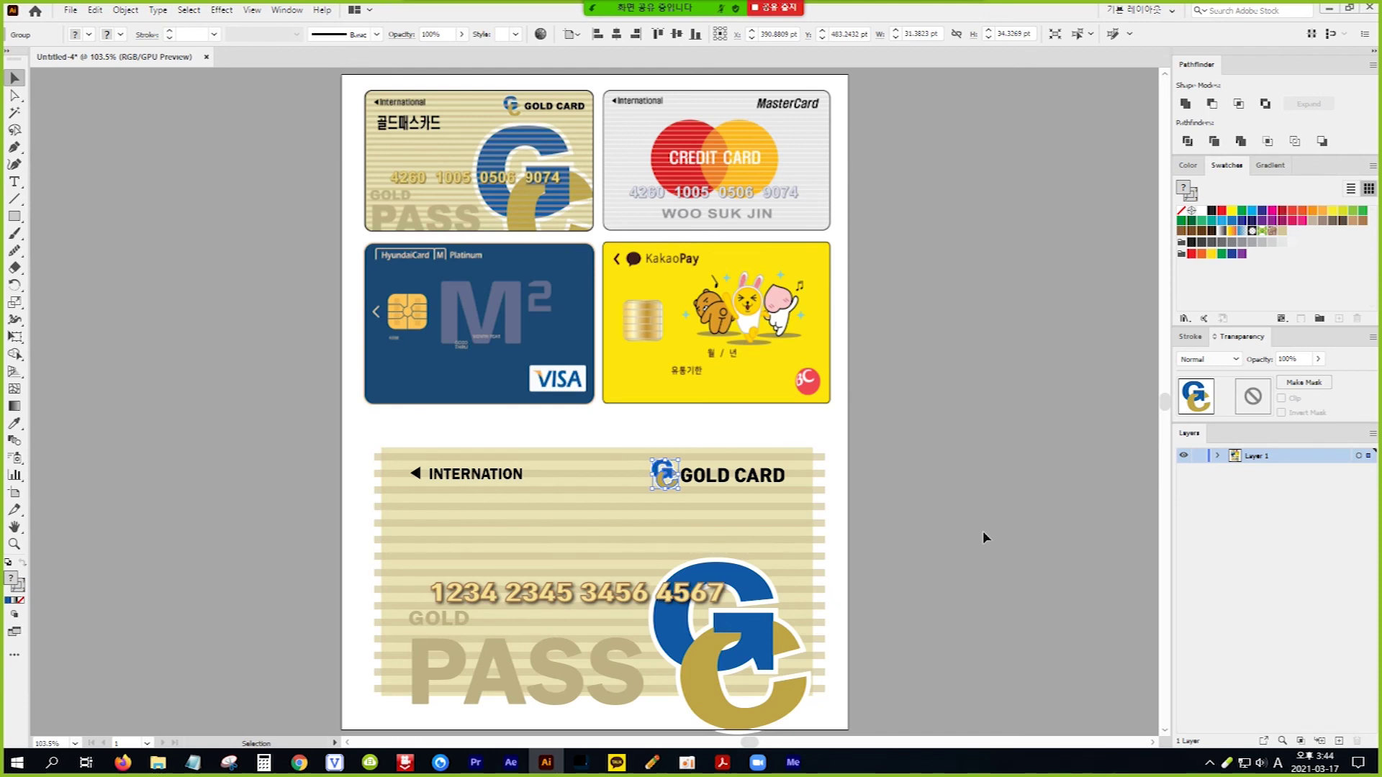
{"action": "key", "text": "Down"}
{"action": "key", "text": "Down"}
{"action": "key", "text": "Down"}
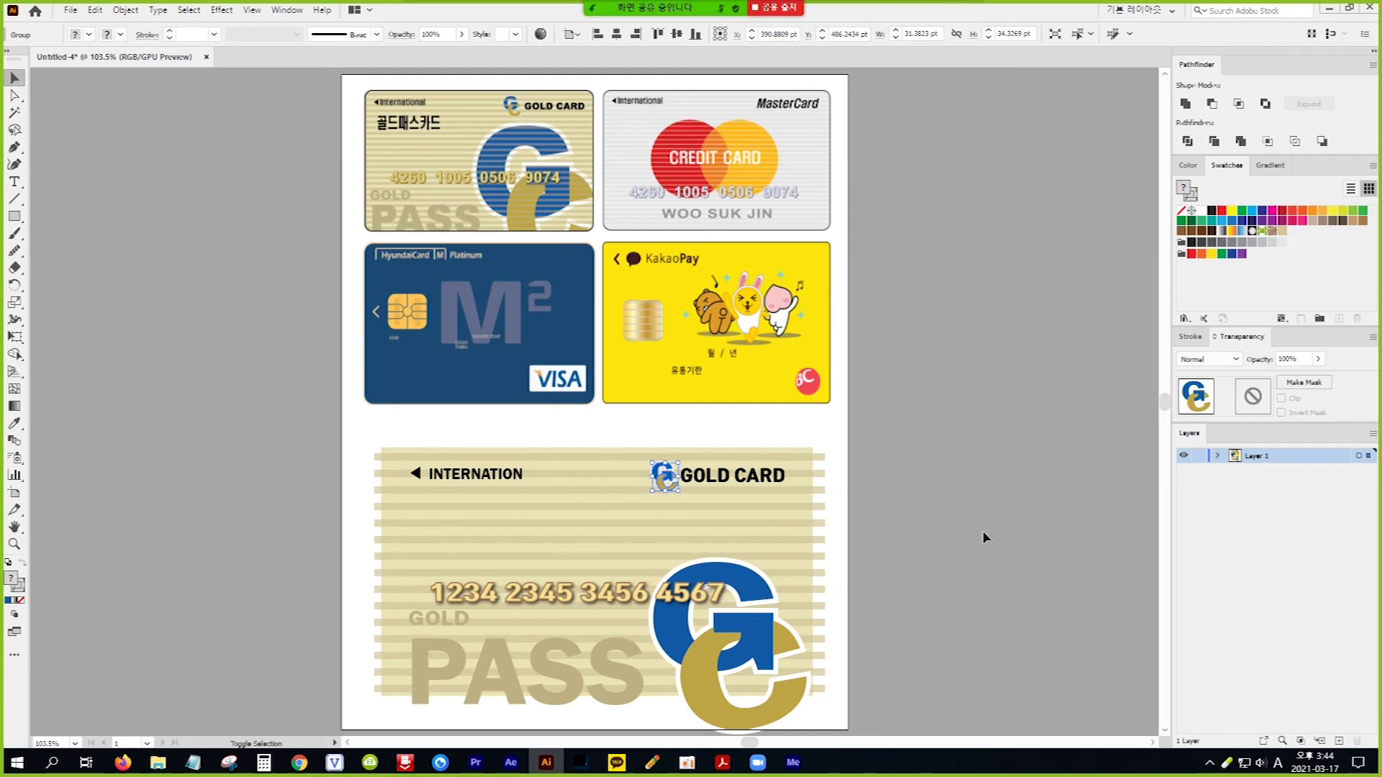
Step: Place a copy of the "INTERNATION" text outside the artboard, beside the card
{"action": "left_click", "coordinate": [497, 477]}
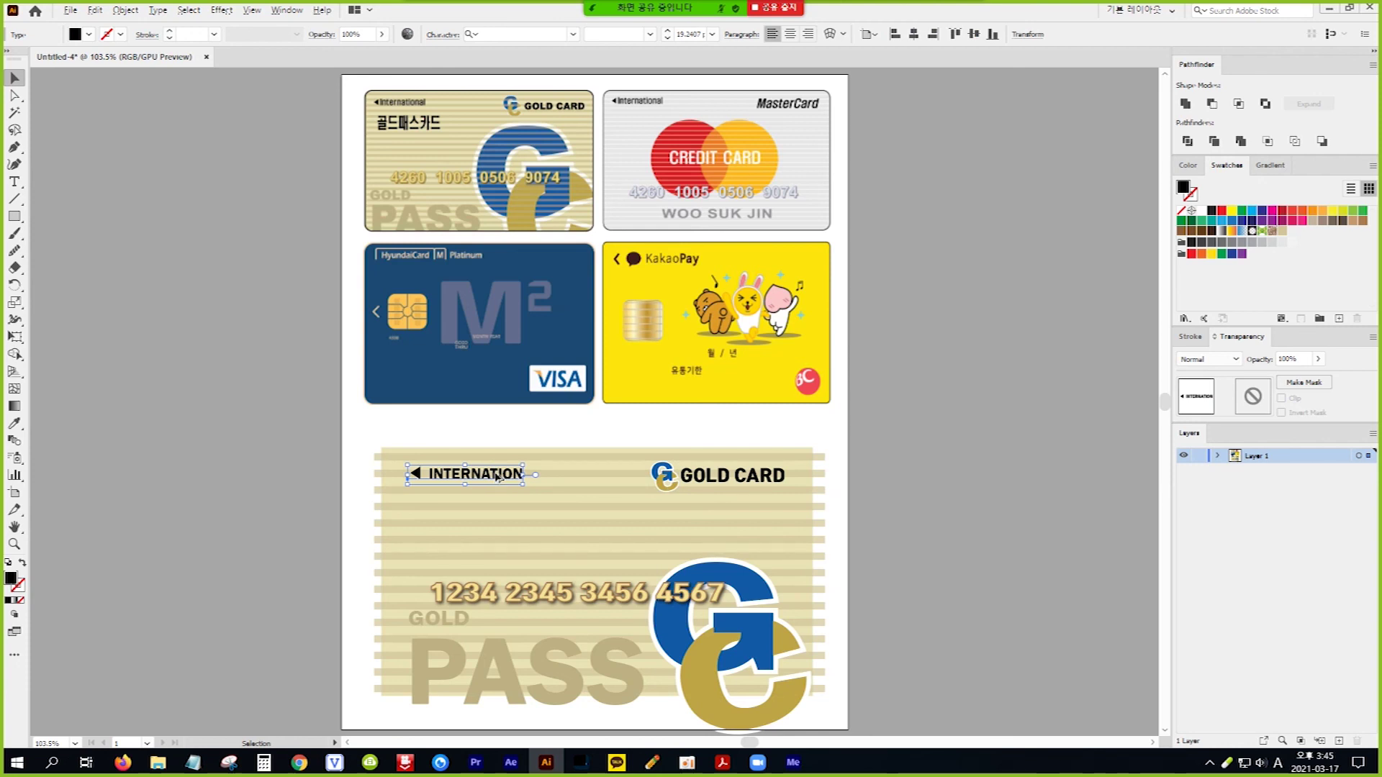
{"action": "left_click_drag", "start_coordinate": [496, 477], "coordinate": [288, 469]}
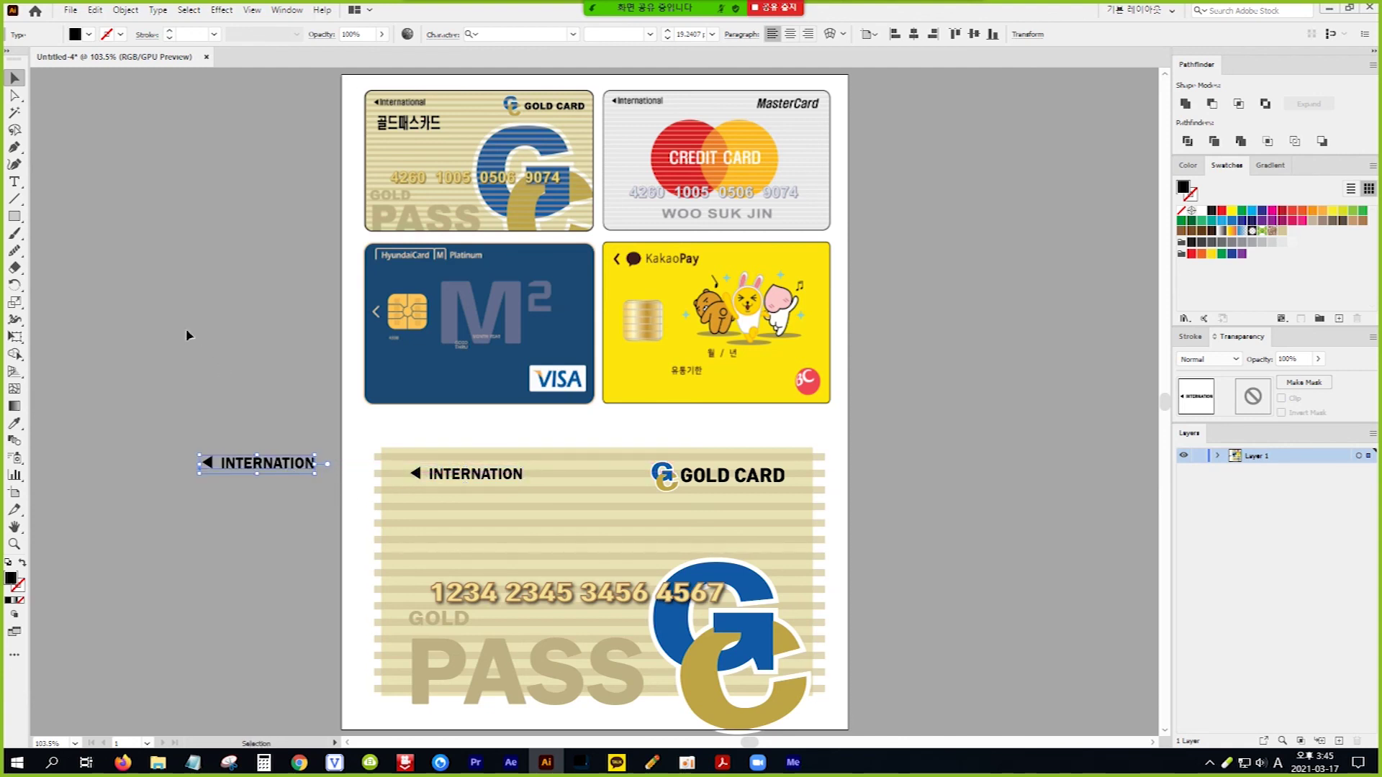
Step: Replace the wording of the "INTERNATION" copy beside the artboard with "골드패스카드"
{"action": "left_click", "coordinate": [14, 181]}
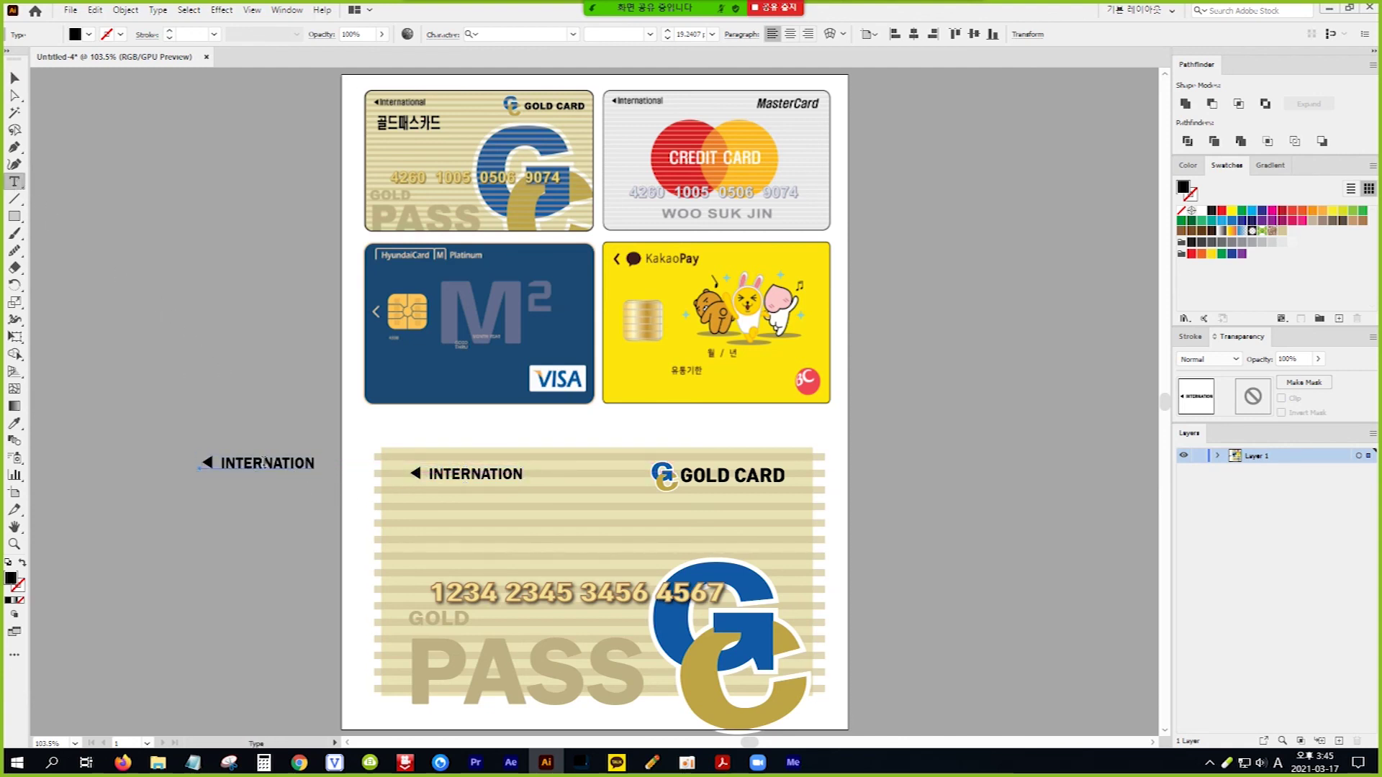
{"action": "triple_click", "coordinate": [262, 466]}
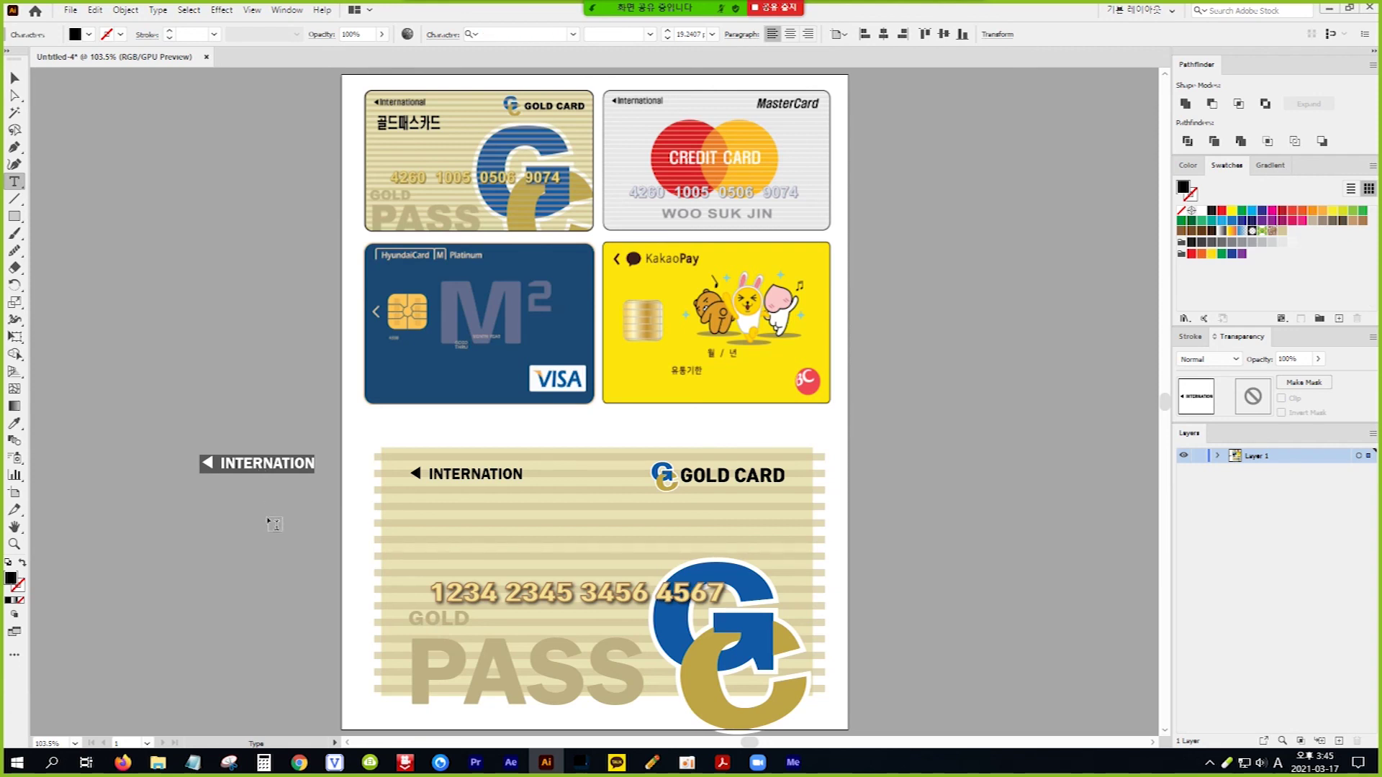
{"action": "type", "text": "괴"}
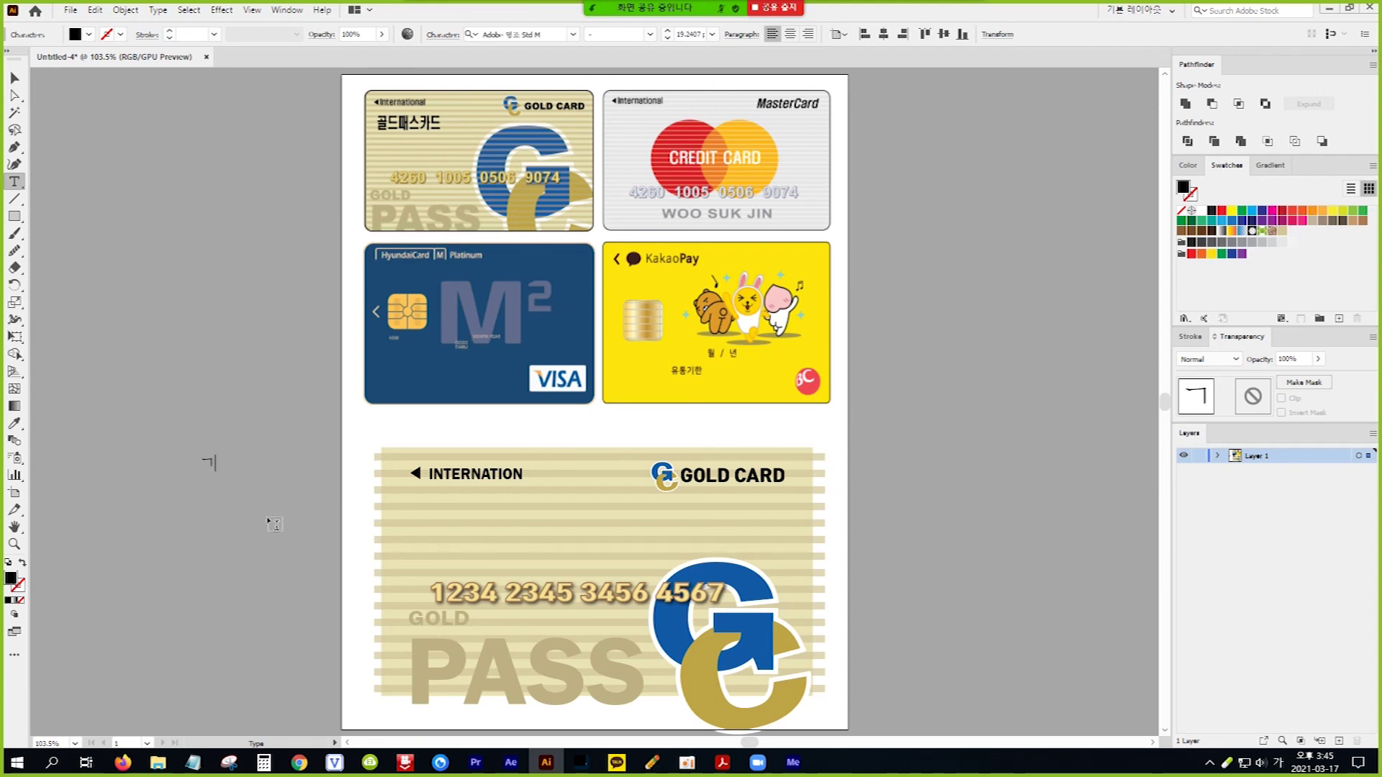
{"action": "type", "text": "드패스"}
{"action": "type", "text": "카"}
{"action": "type", "text": "디"}
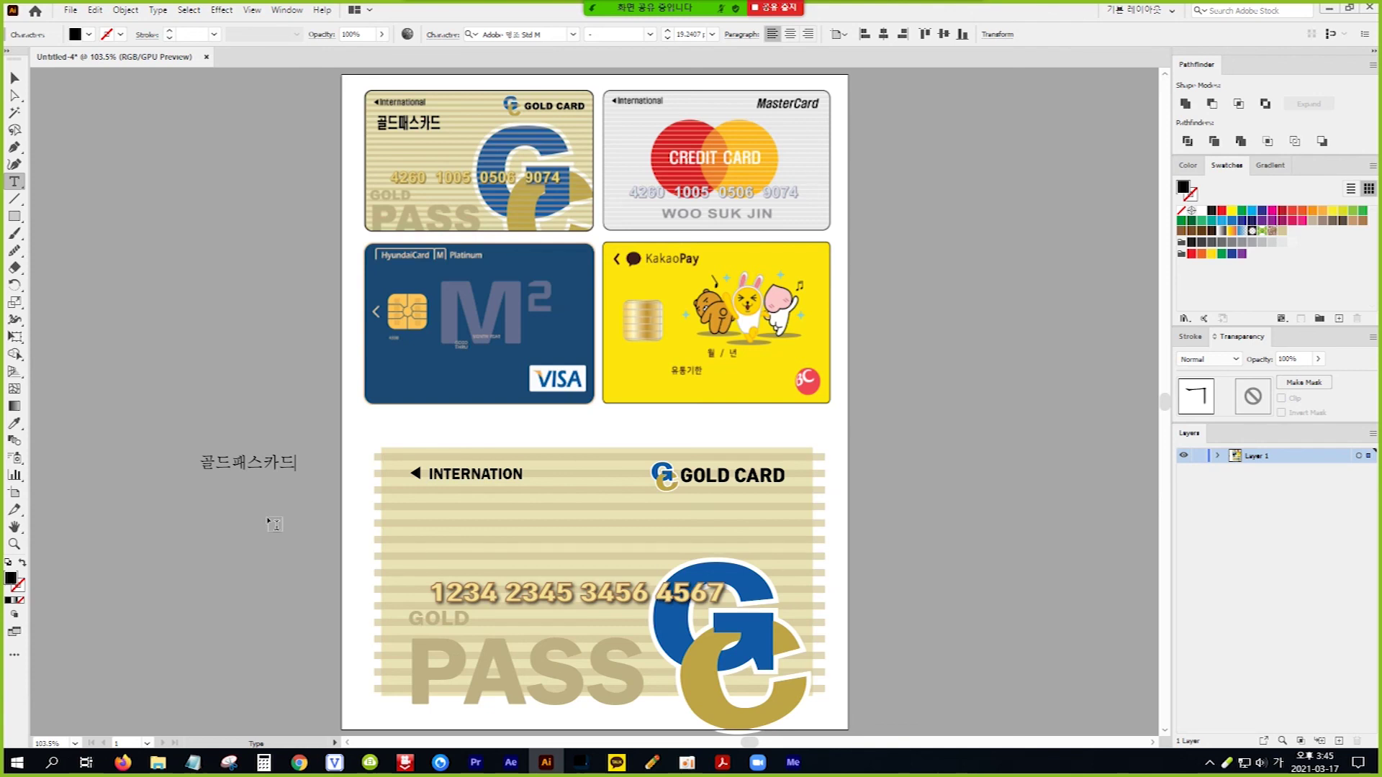
Step: Set the font of the "골드패스카드" text to Tmon몬소리OTF Black
{"action": "left_click", "coordinate": [15, 81]}
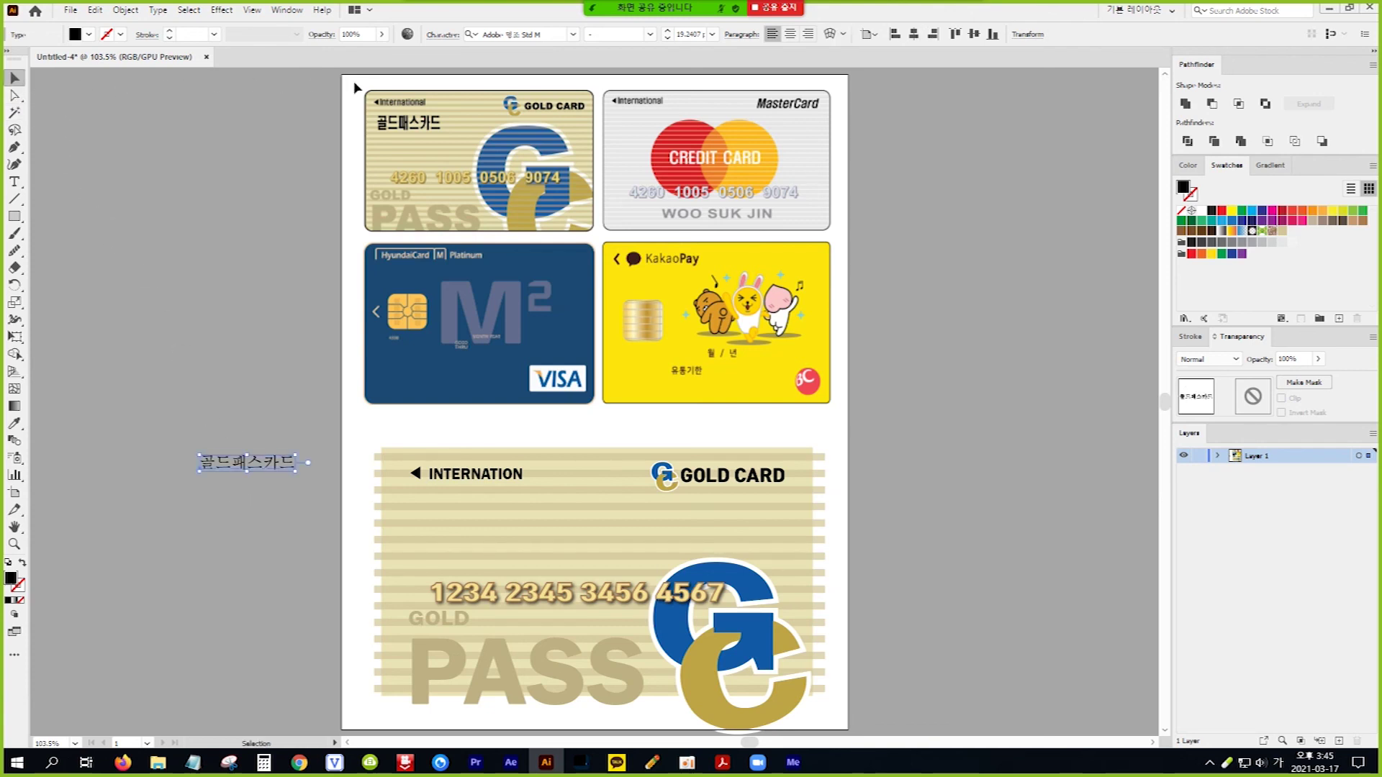
{"action": "left_click", "coordinate": [574, 34]}
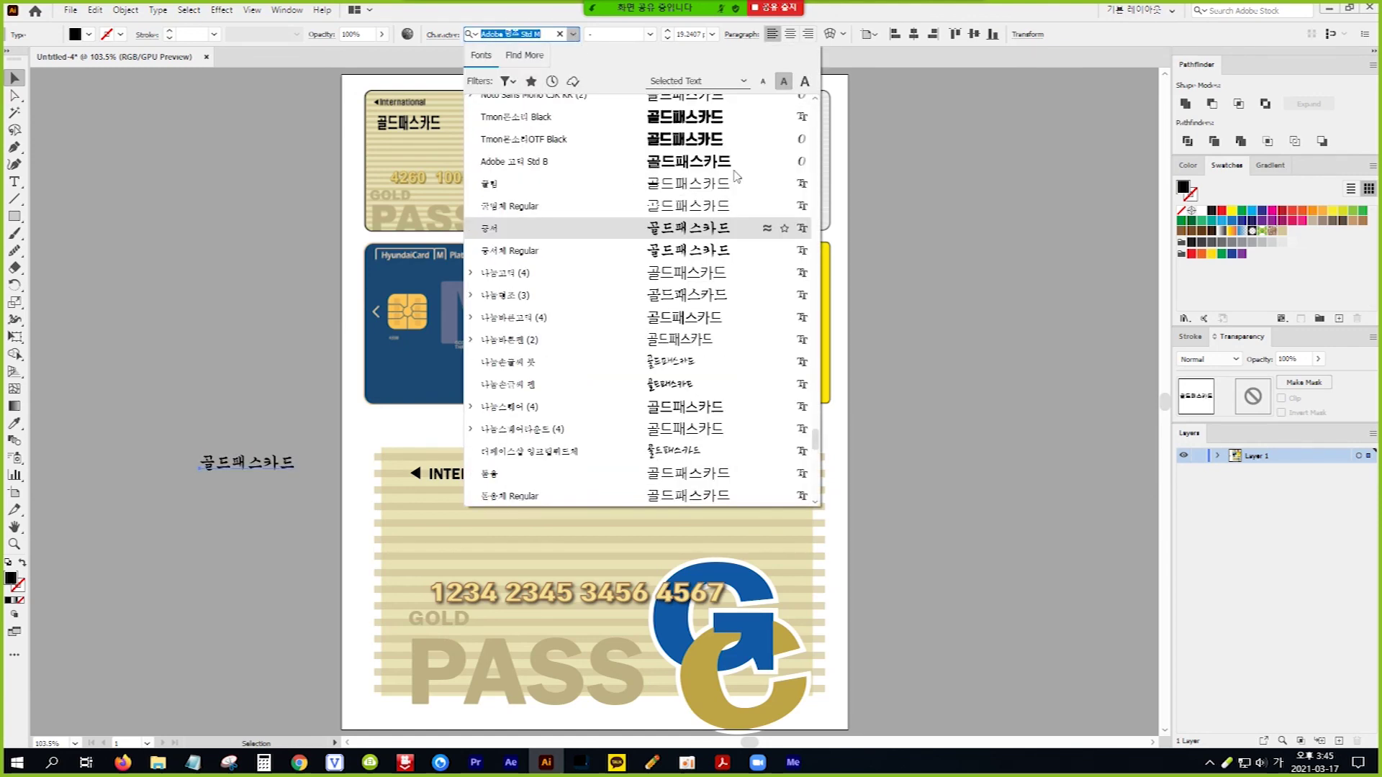
{"action": "left_click", "coordinate": [709, 141]}
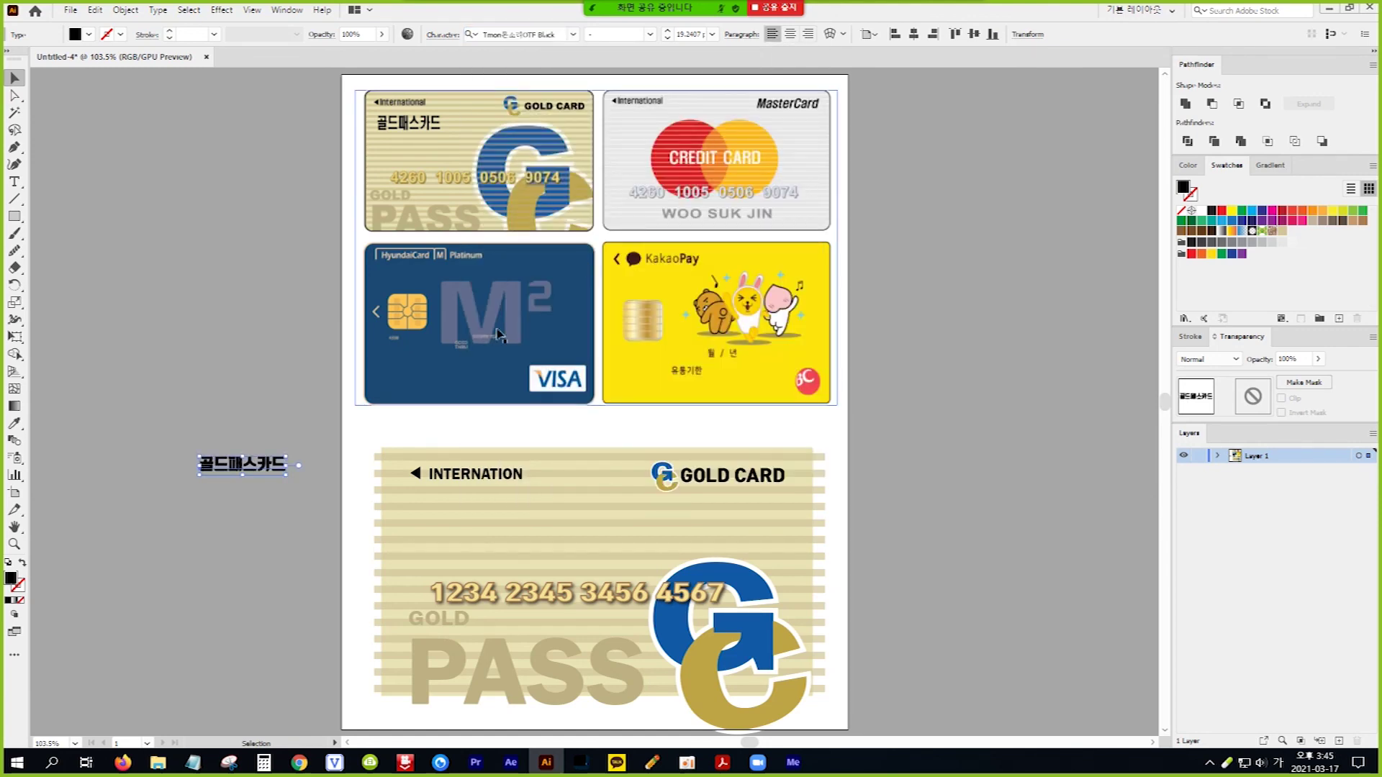
Step: Place the "골드패스카드" text directly beneath "INTERNATION" on the card and enlarge it to about 23 pt
{"action": "left_click_drag", "start_coordinate": [275, 475], "coordinate": [490, 496]}
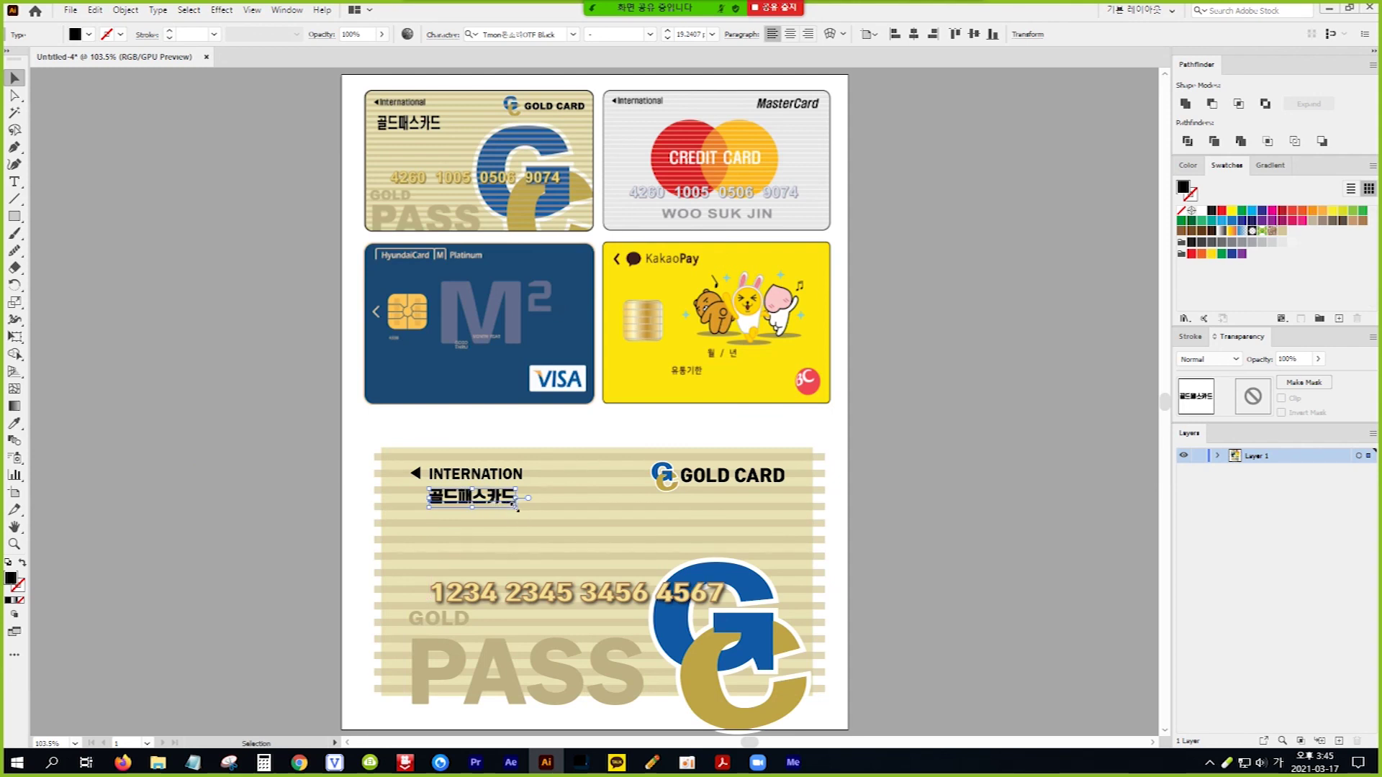
{"action": "double_click", "coordinate": [516, 504]}
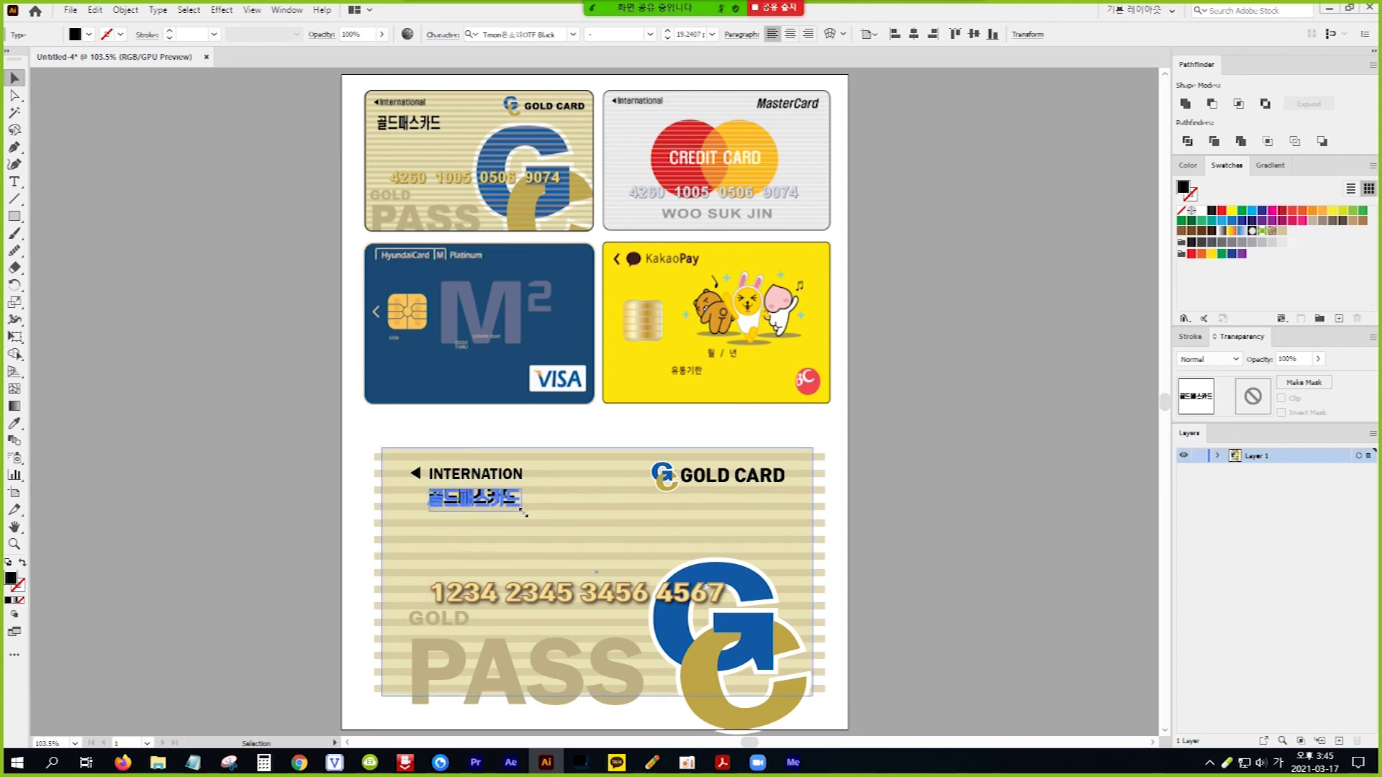
{"action": "key", "text": "Escape"}
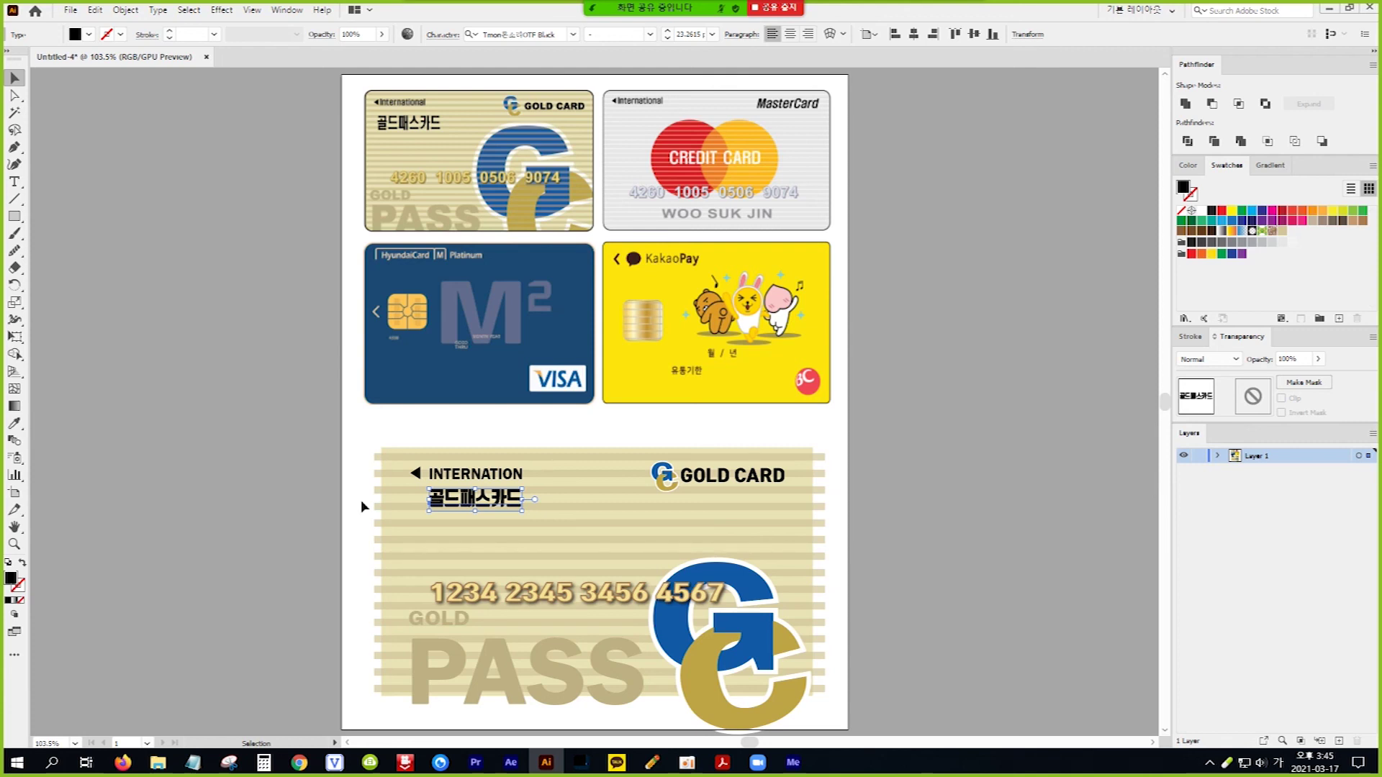
Step: Draw a black rectangle of about 510 × 300 pt over the striped card and round its corners to 20 pt
{"action": "left_click_drag", "start_coordinate": [13, 216], "coordinate": [74, 223]}
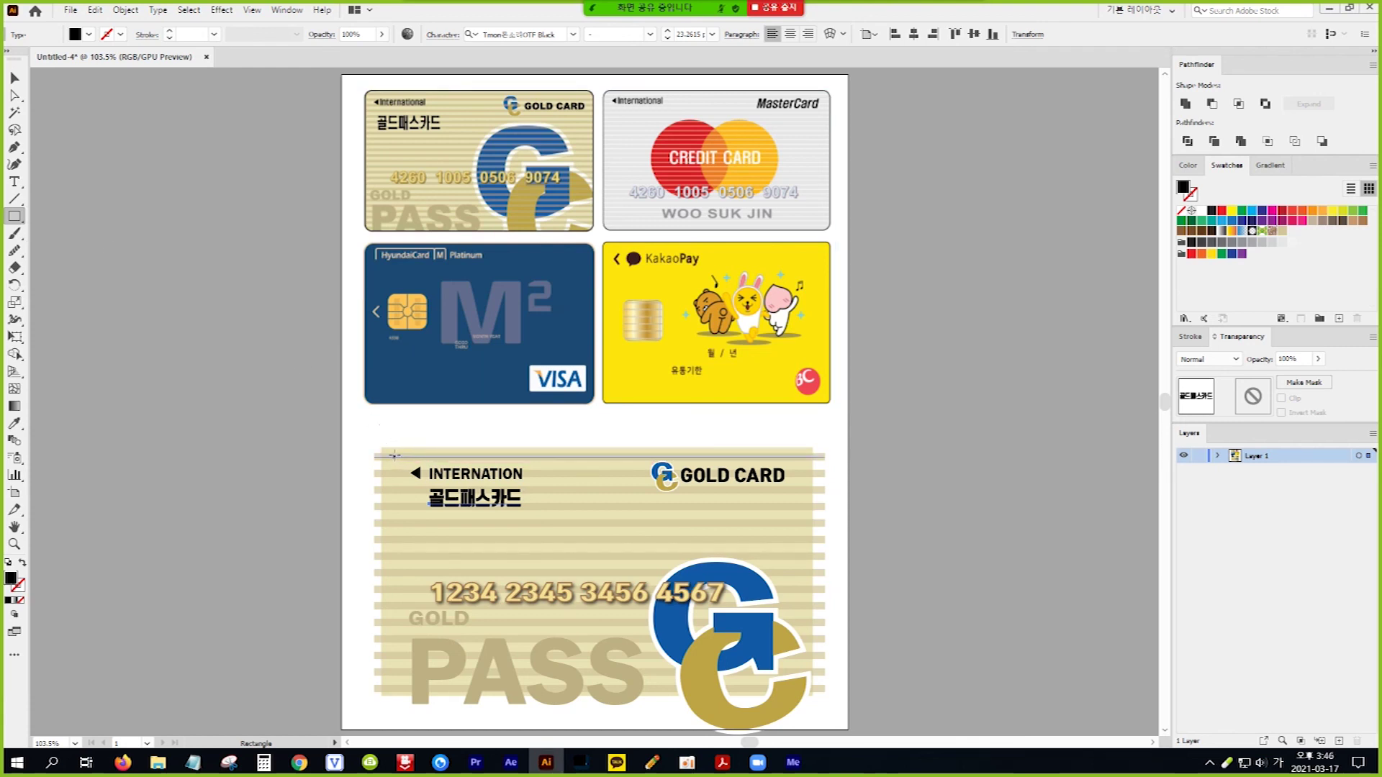
{"action": "left_click_drag", "start_coordinate": [382, 447], "coordinate": [813, 697]}
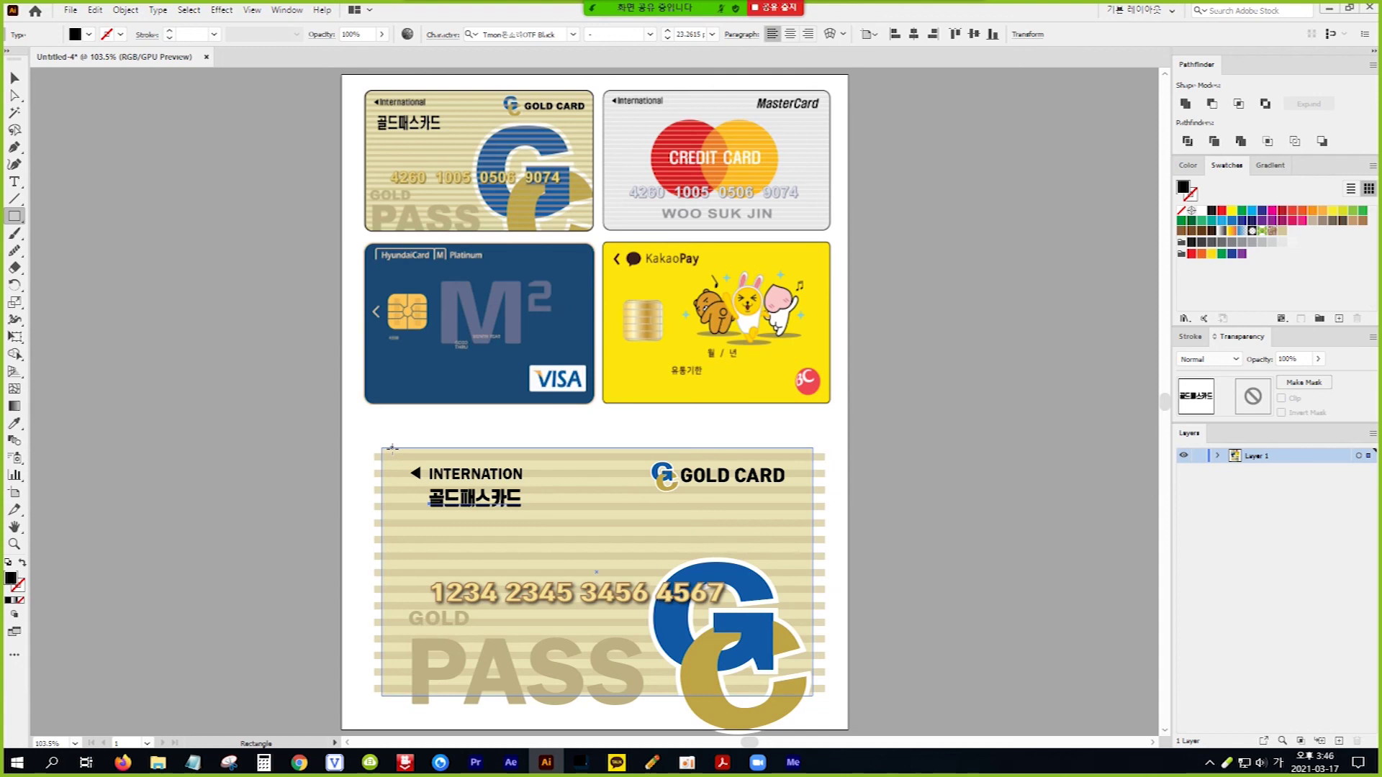
{"action": "mouse_move", "coordinate": [389, 449]}
{"action": "left_mouse_down"}
{"action": "mouse_move", "coordinate": [461, 504]}
{"action": "mouse_move", "coordinate": [648, 583]}
{"action": "mouse_move", "coordinate": [706, 655]}
{"action": "mouse_move", "coordinate": [770, 697]}
{"action": "mouse_move", "coordinate": [814, 696]}
{"action": "left_mouse_up"}
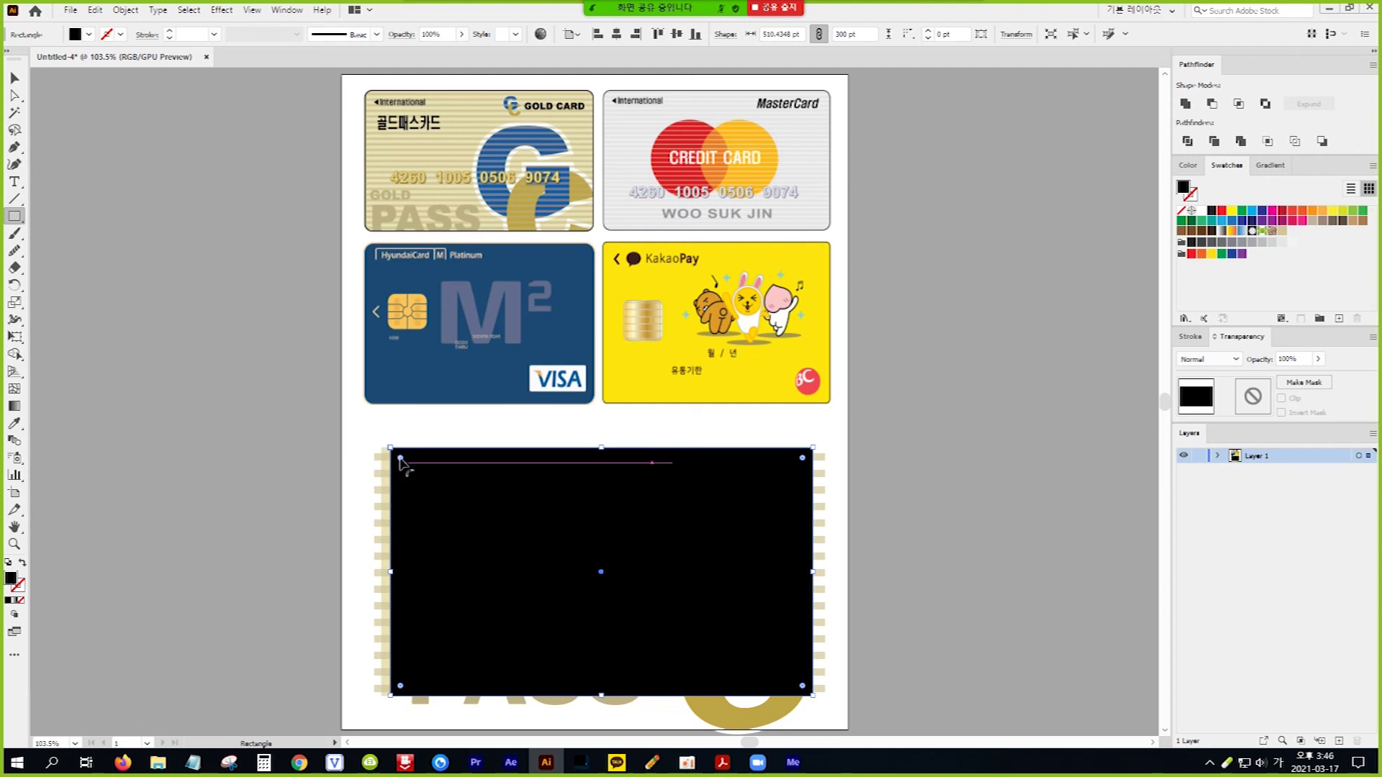
{"action": "left_click_drag", "start_coordinate": [401, 458], "coordinate": [408, 466]}
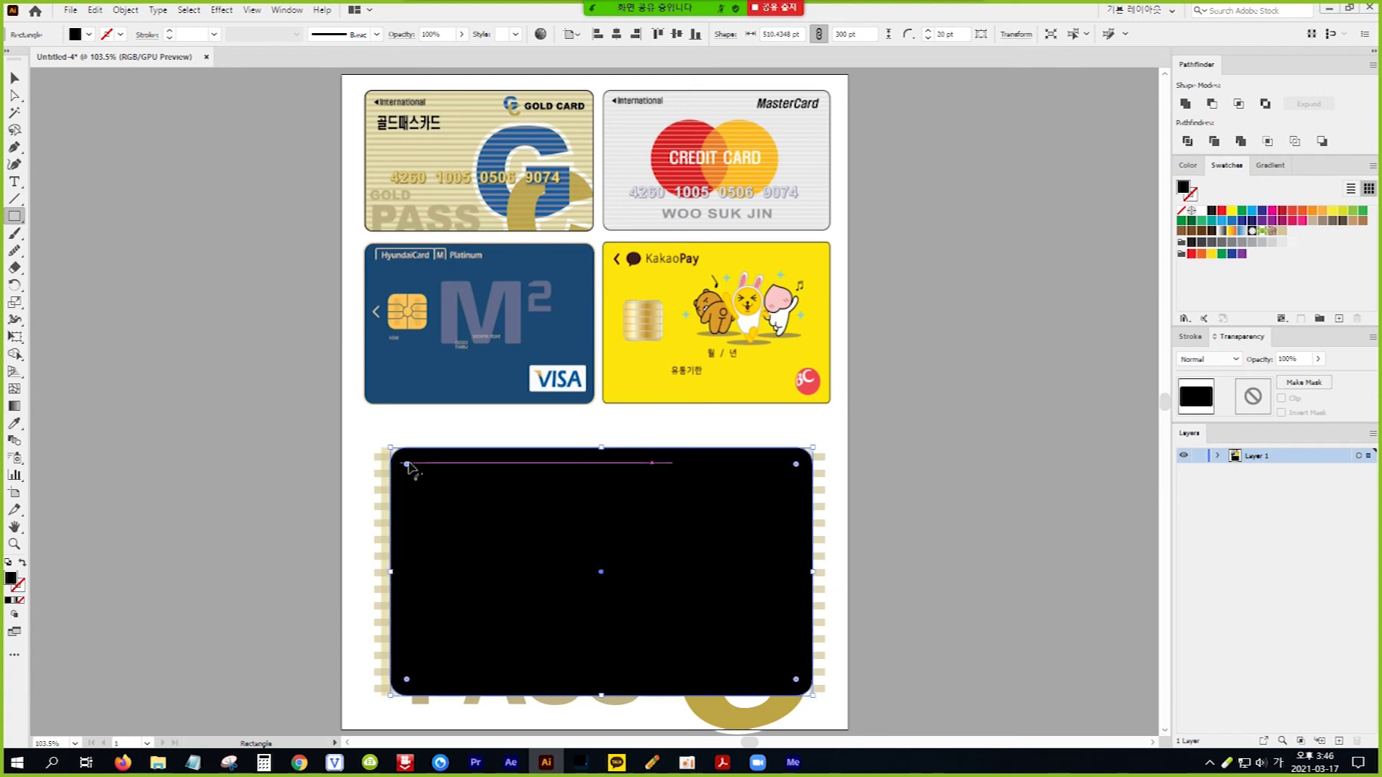
Step: Clip all the gold card artwork to the rounded black rectangle with a clipping mask, then deselect it
{"action": "left_click", "coordinate": [14, 77]}
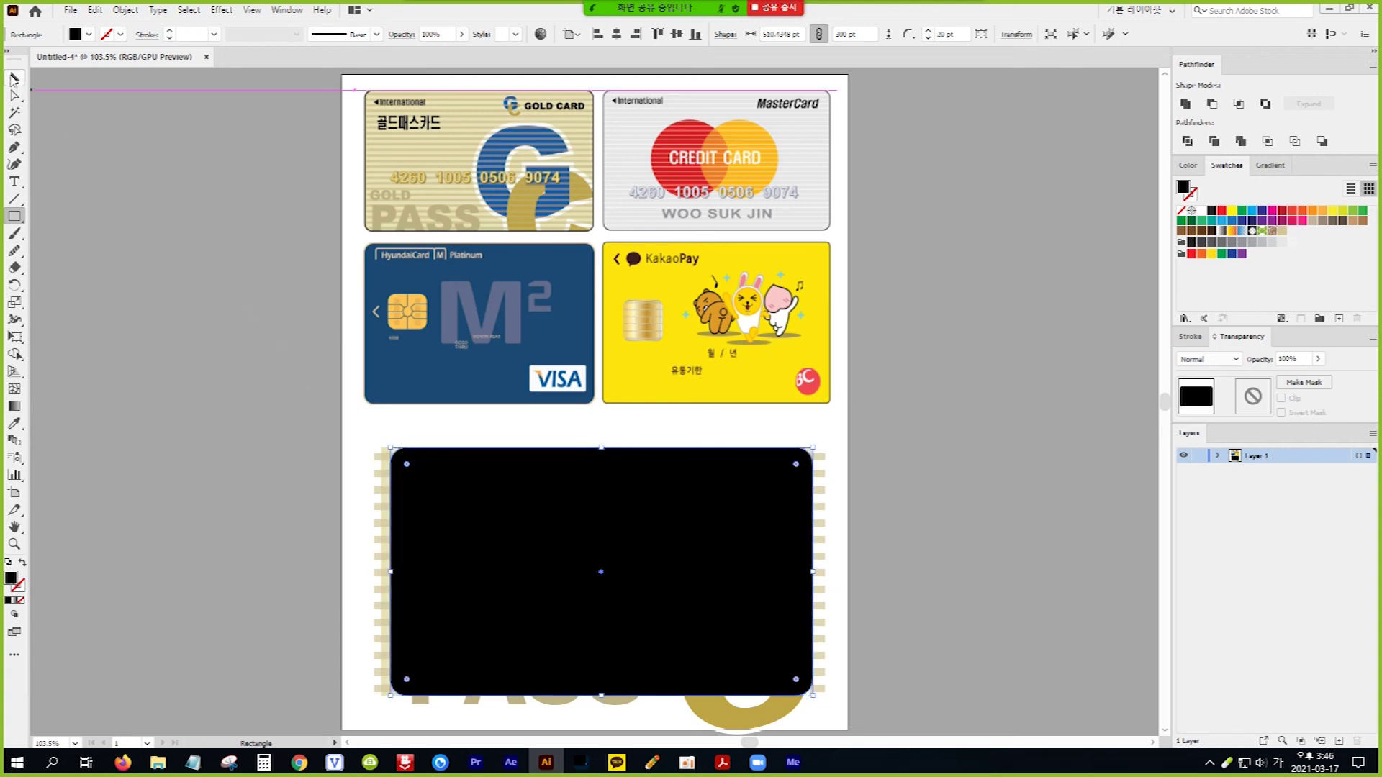
{"action": "left_click_drag", "start_coordinate": [351, 427], "coordinate": [854, 732]}
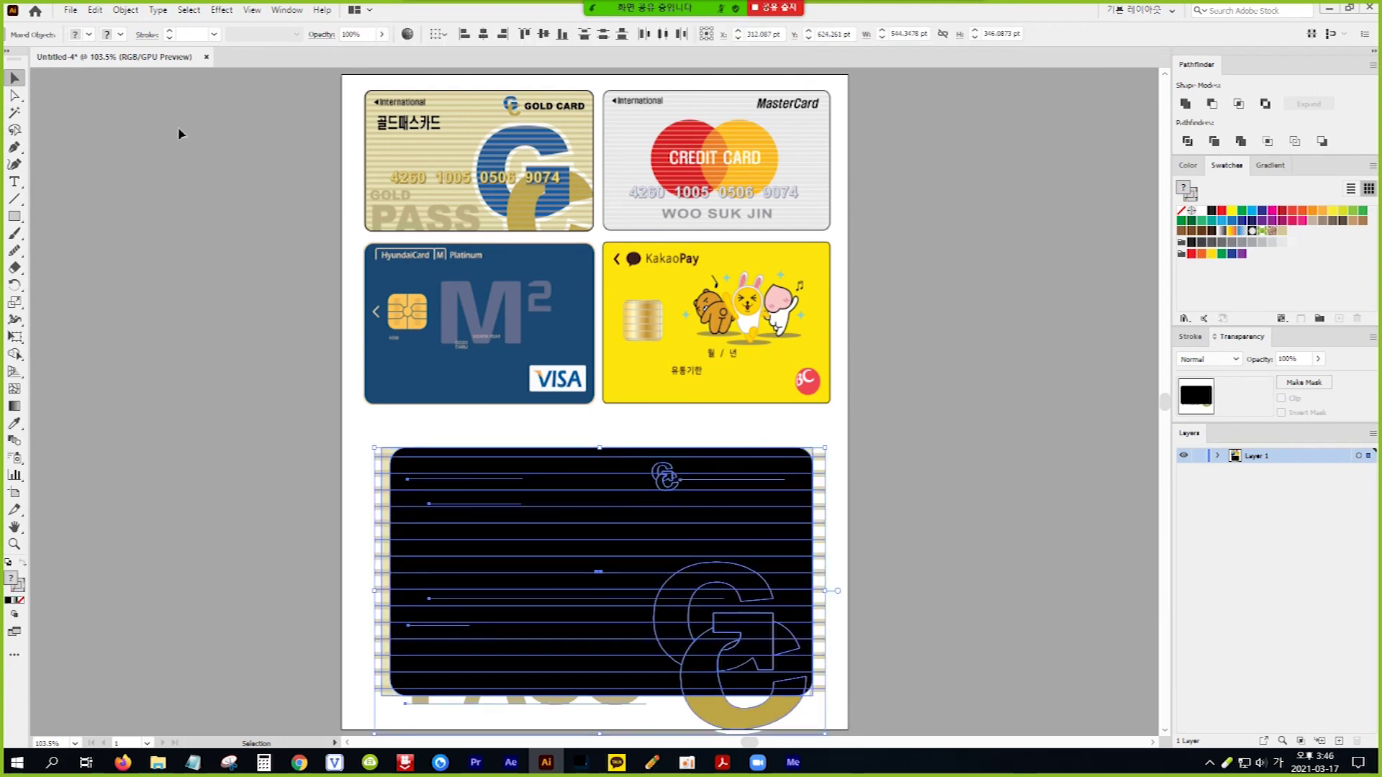
{"action": "left_click", "coordinate": [122, 11]}
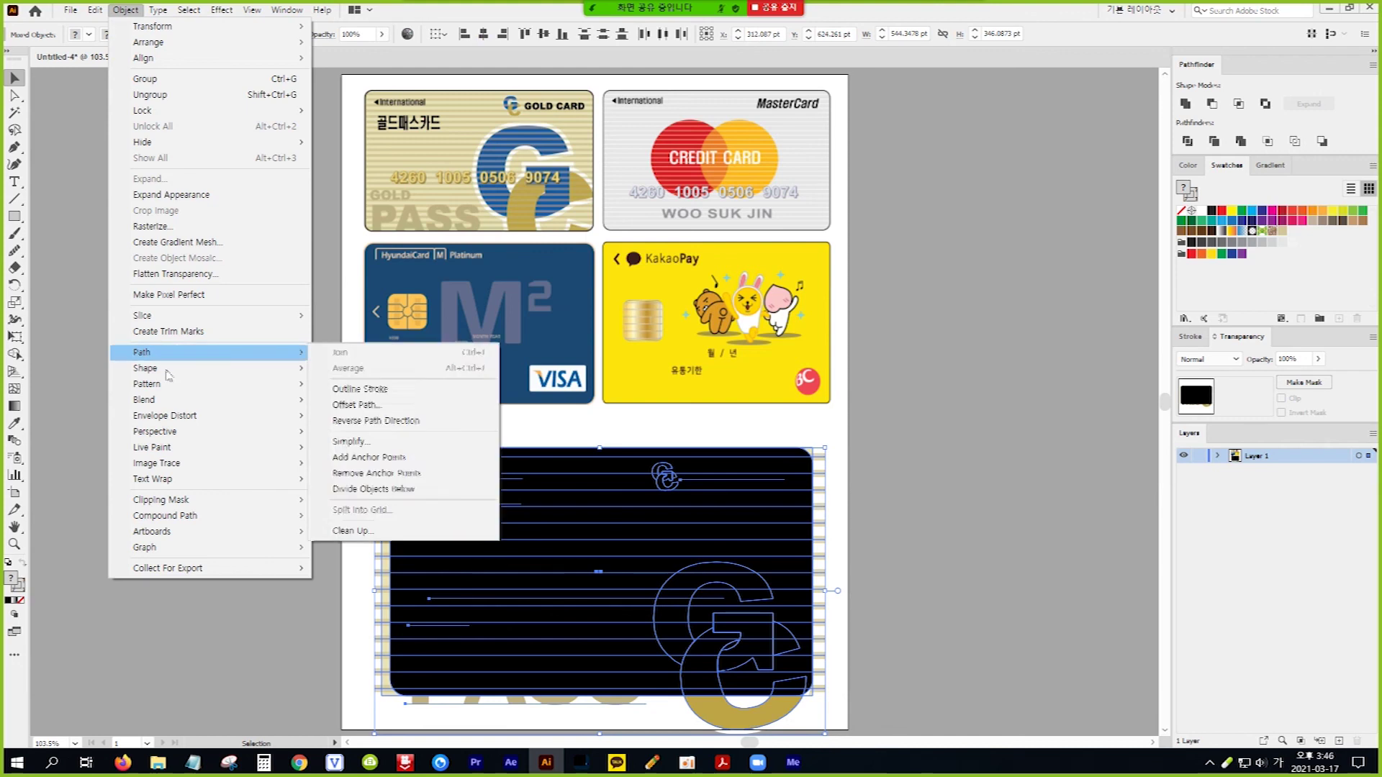
{"action": "mouse_move", "coordinate": [172, 500]}
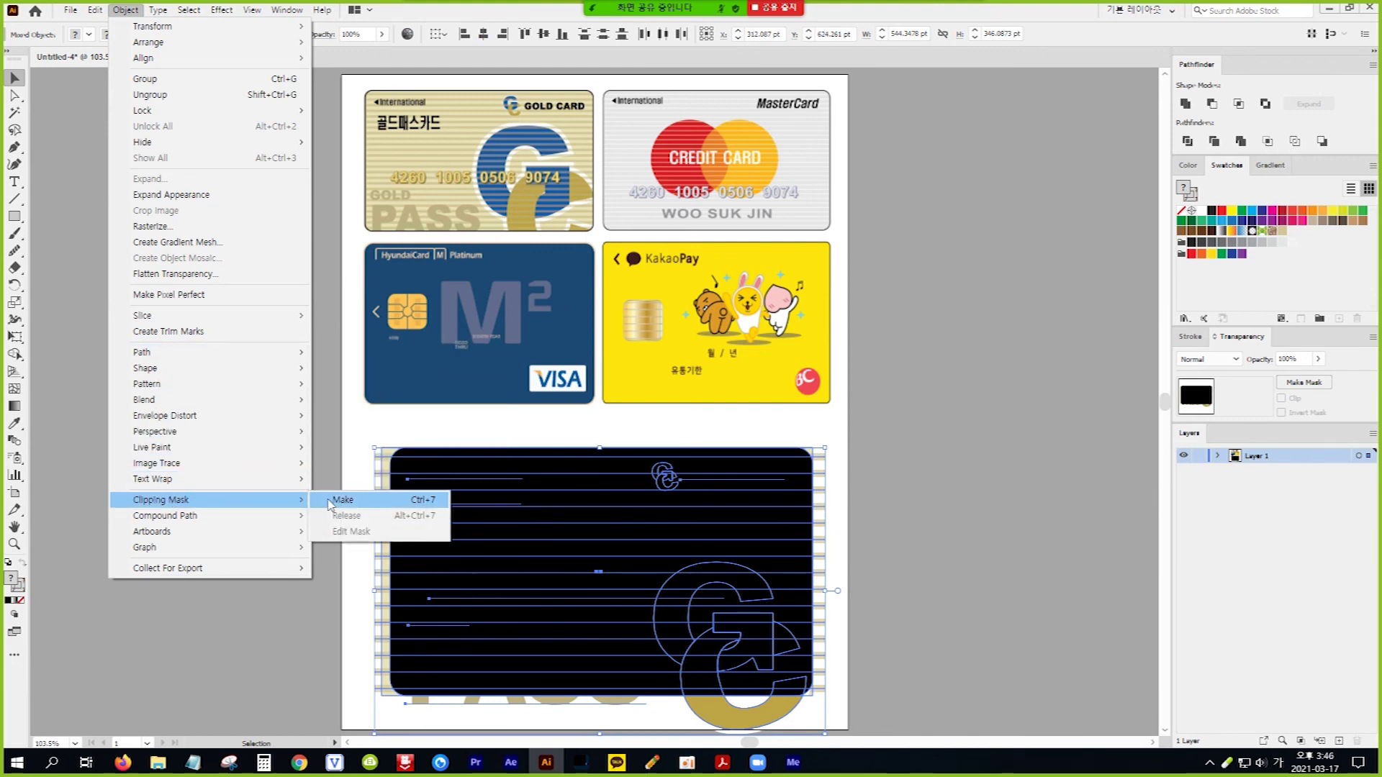
{"action": "left_click", "coordinate": [340, 499]}
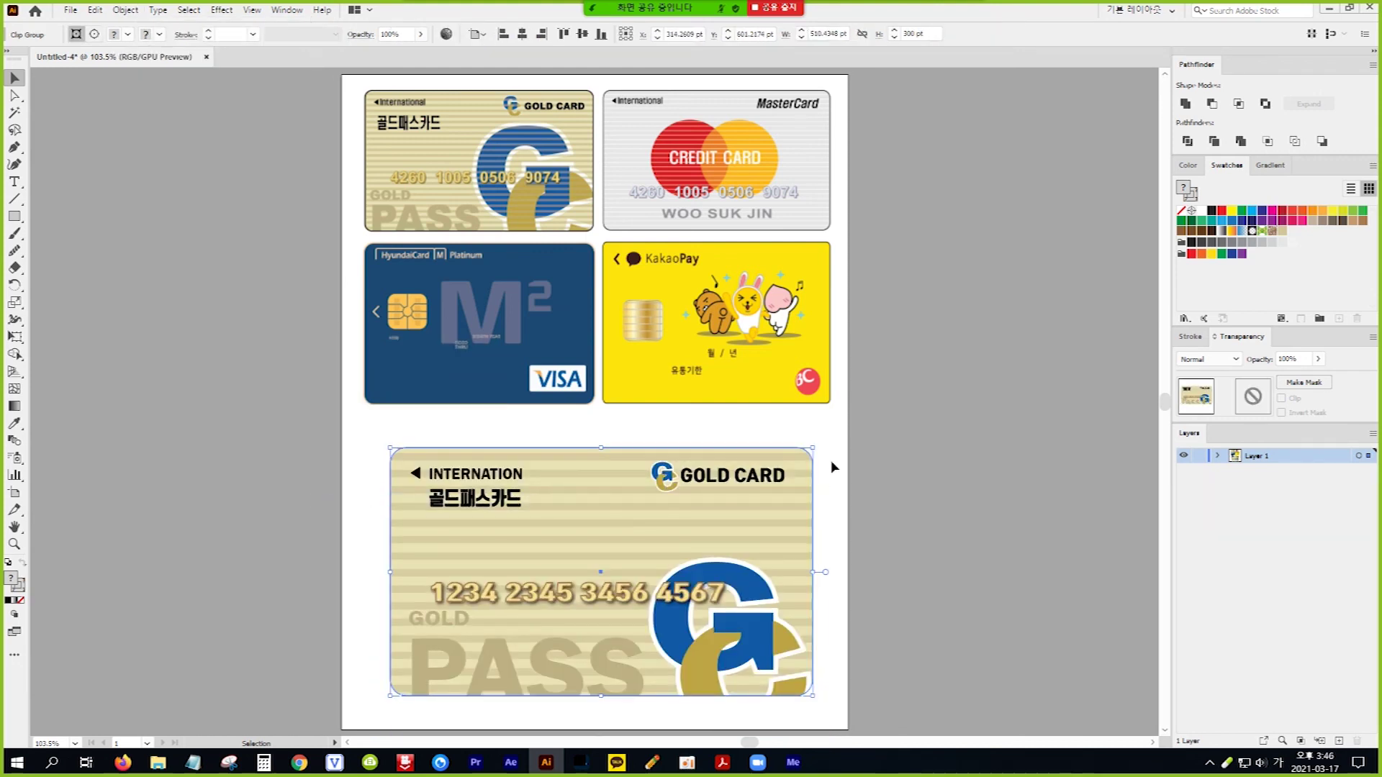
{"action": "left_click", "coordinate": [838, 460]}
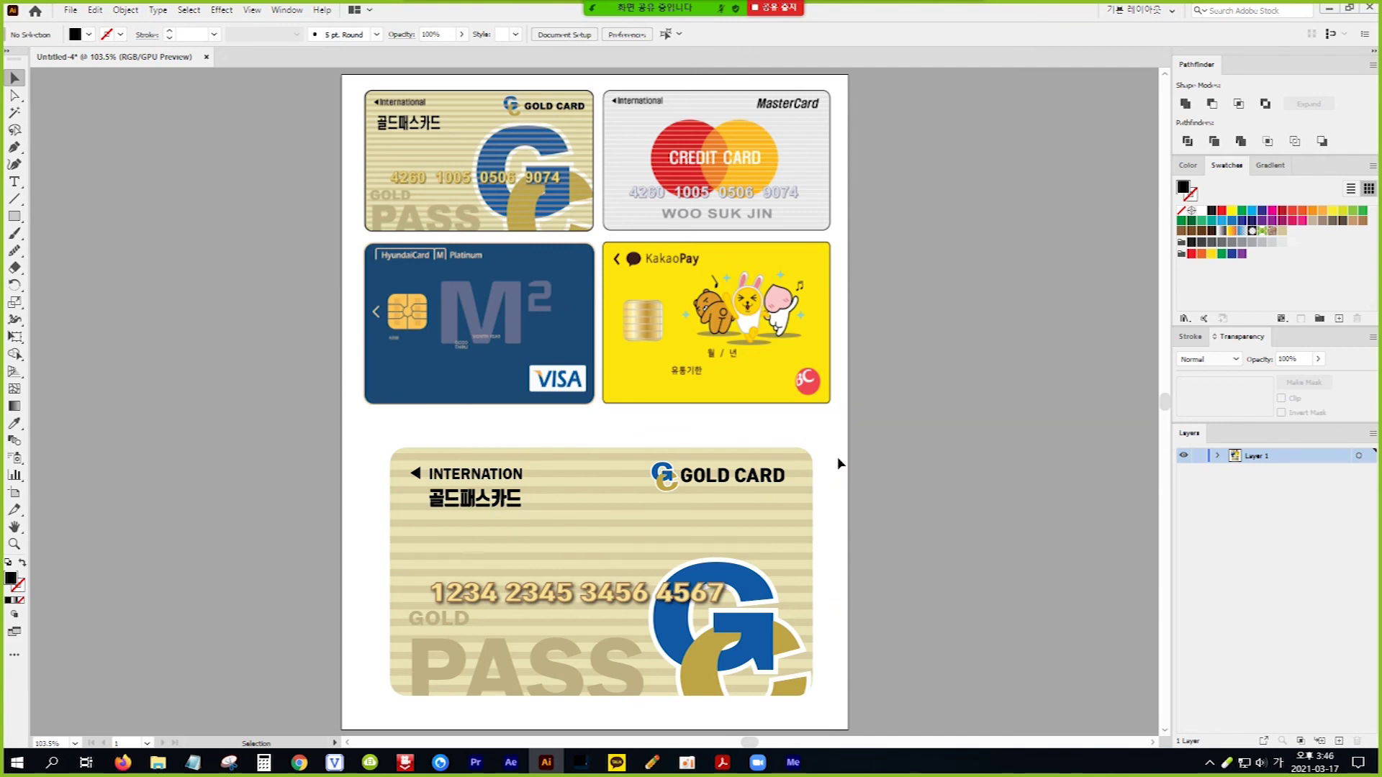